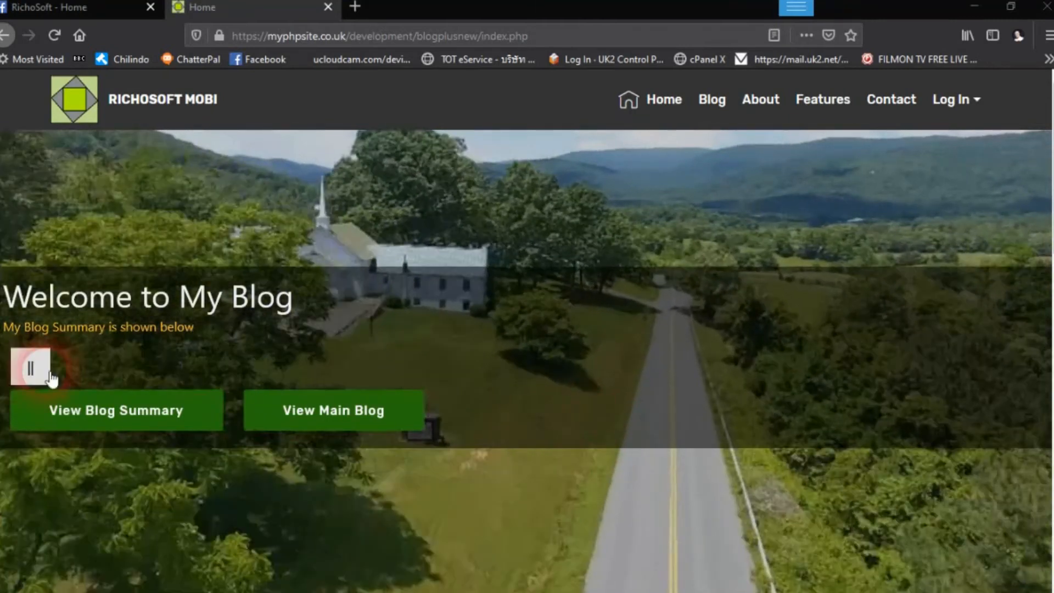
# Step: Pause the home page's background video, look over the page below it, and resume the video
pyautogui.click(32, 373)
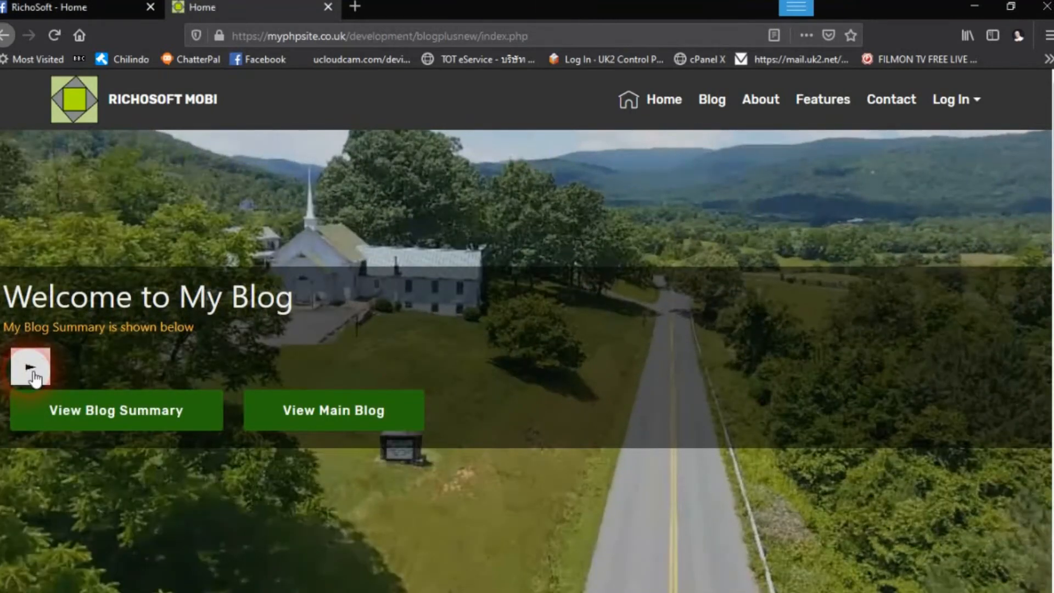
pyautogui.scroll(-8, 394, 335)
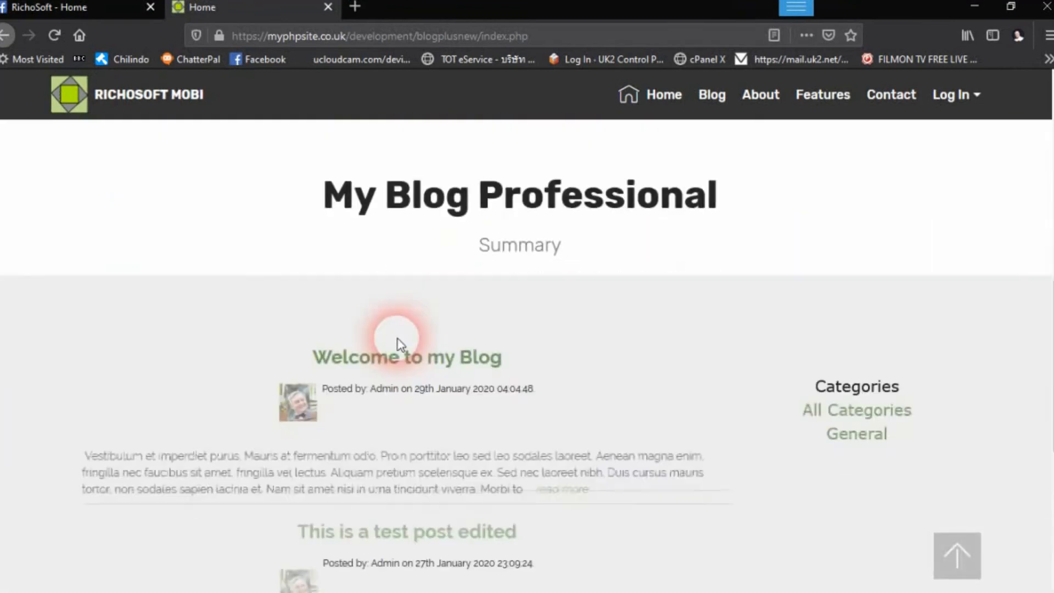
pyautogui.scroll(-10, 398, 341)
pyautogui.scroll(15, 338, 295)
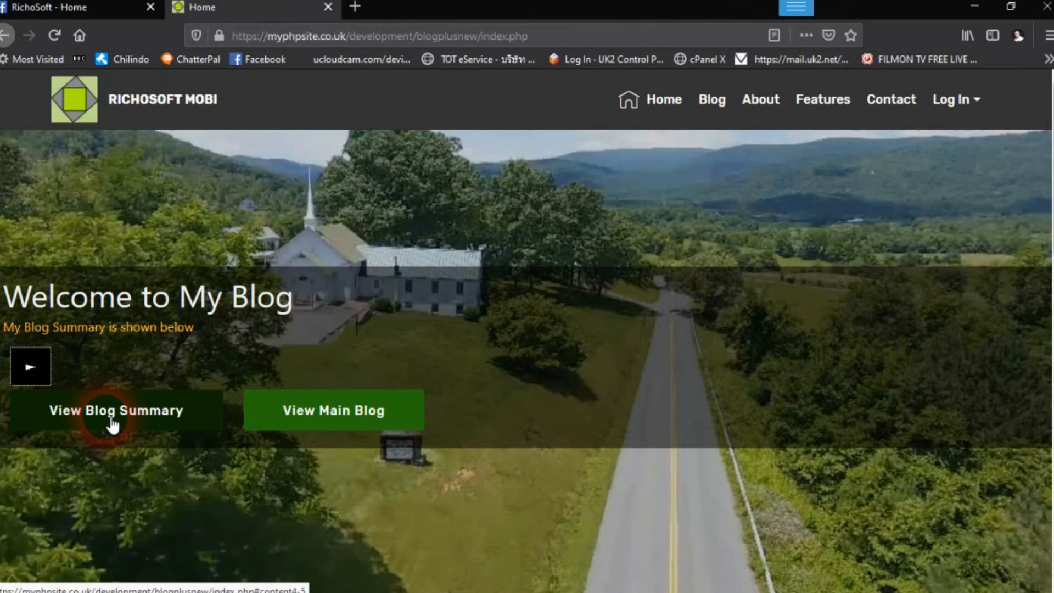
pyautogui.click(30, 366)
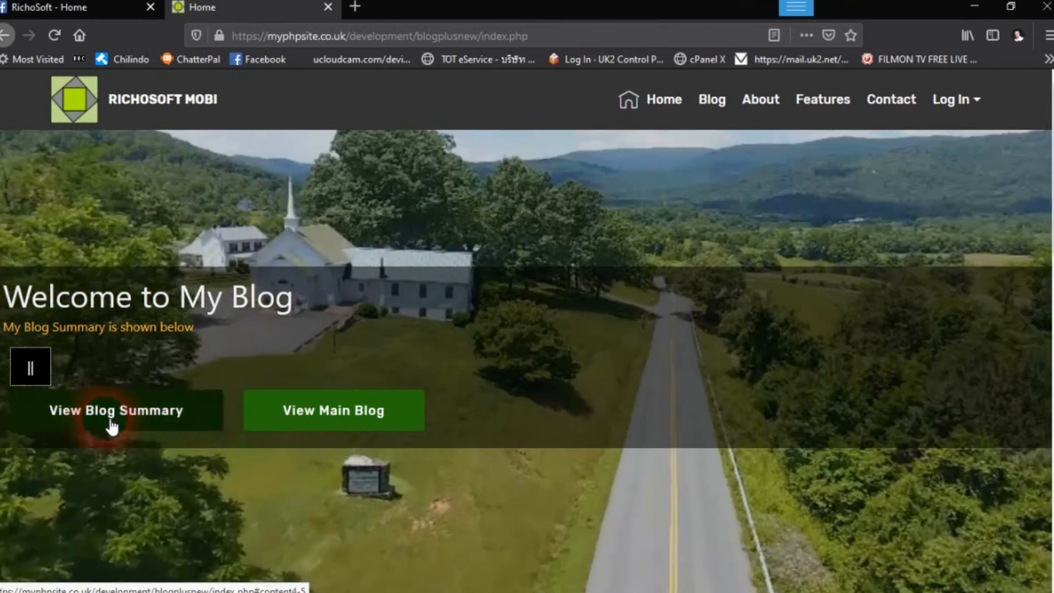
# Step: Go to the home page's blog summary and look through the post excerpts and the category list
pyautogui.click(166, 420)
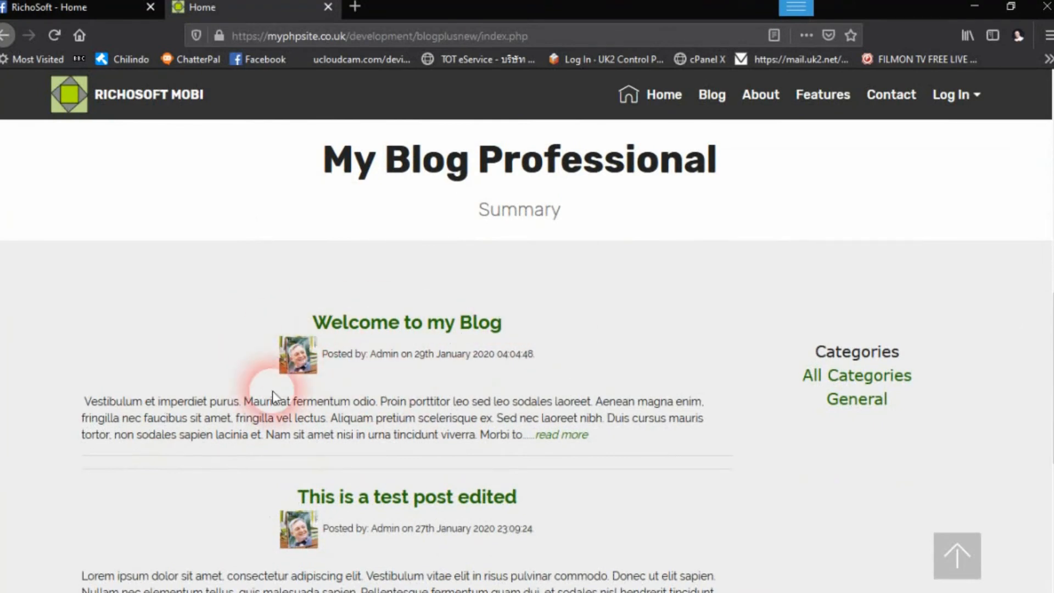
pyautogui.scroll(-3, 367, 434)
pyautogui.scroll(-3, 371, 432)
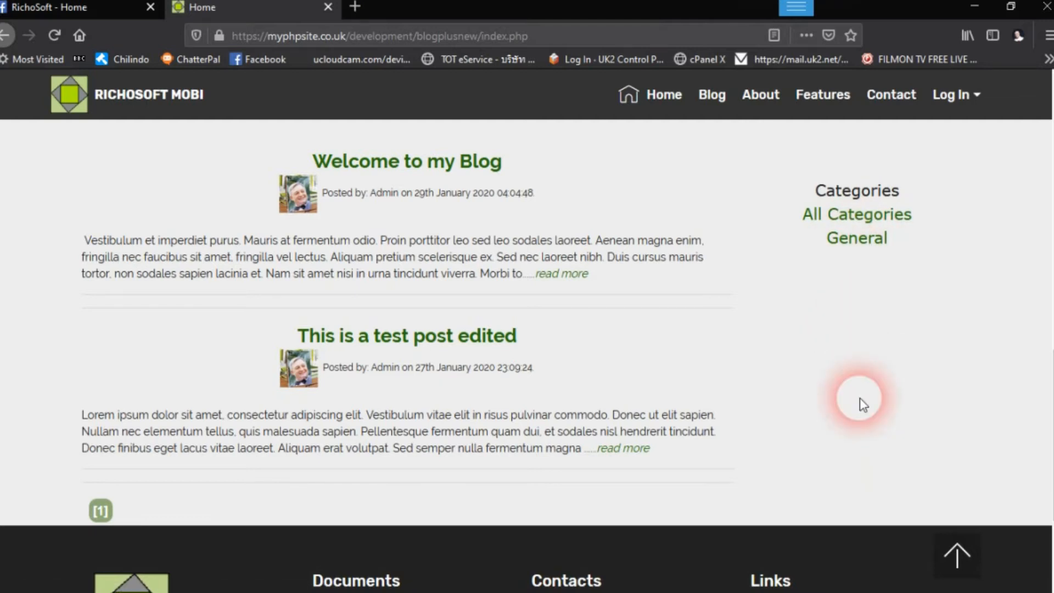
pyautogui.scroll(3, 785, 400)
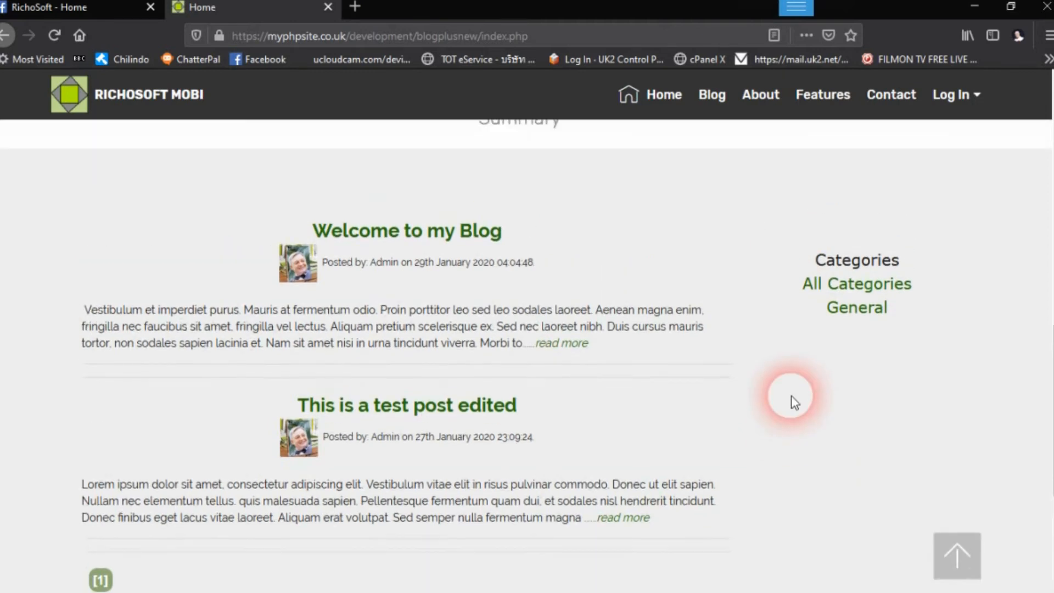
# Step: Open the full "Welcome to my Blog" post from the summary and read through it
pyautogui.click(572, 357)
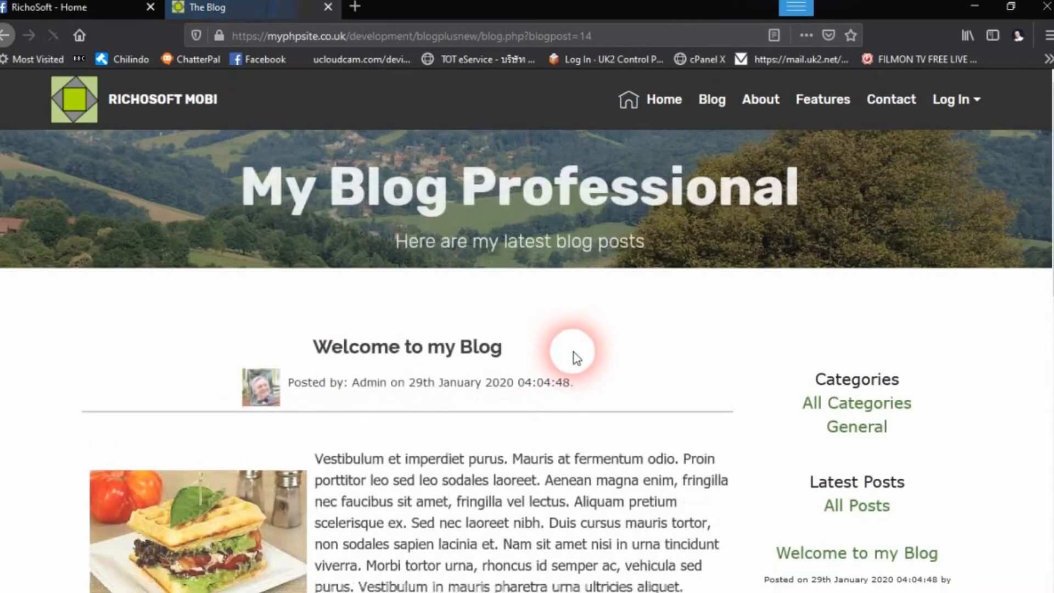
pyautogui.scroll(-6, 577, 356)
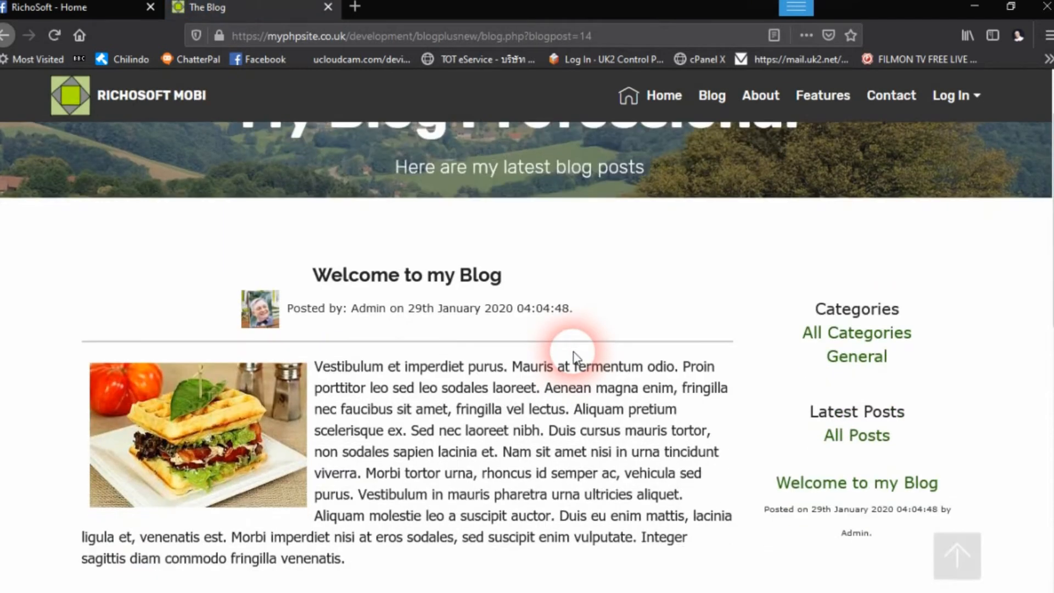
pyautogui.scroll(4, 580, 361)
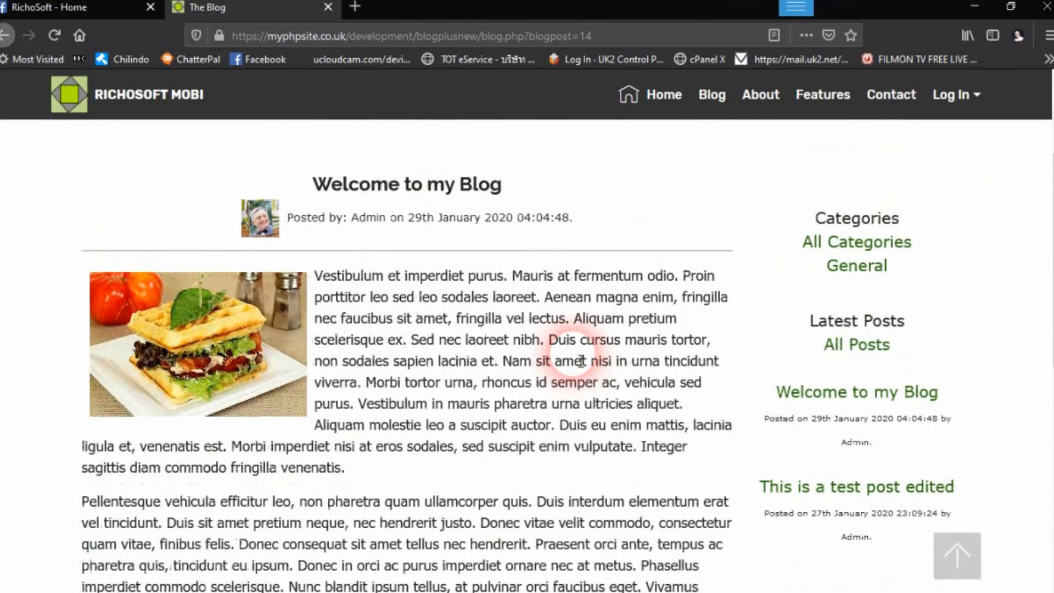
pyautogui.scroll(-5, 577, 354)
pyautogui.scroll(5, 617, 353)
# Step: Show the blog posts of all categories and look over the first post and the latest-posts list
pyautogui.scroll(-1, 714, 346)
pyautogui.scroll(1, 775, 345)
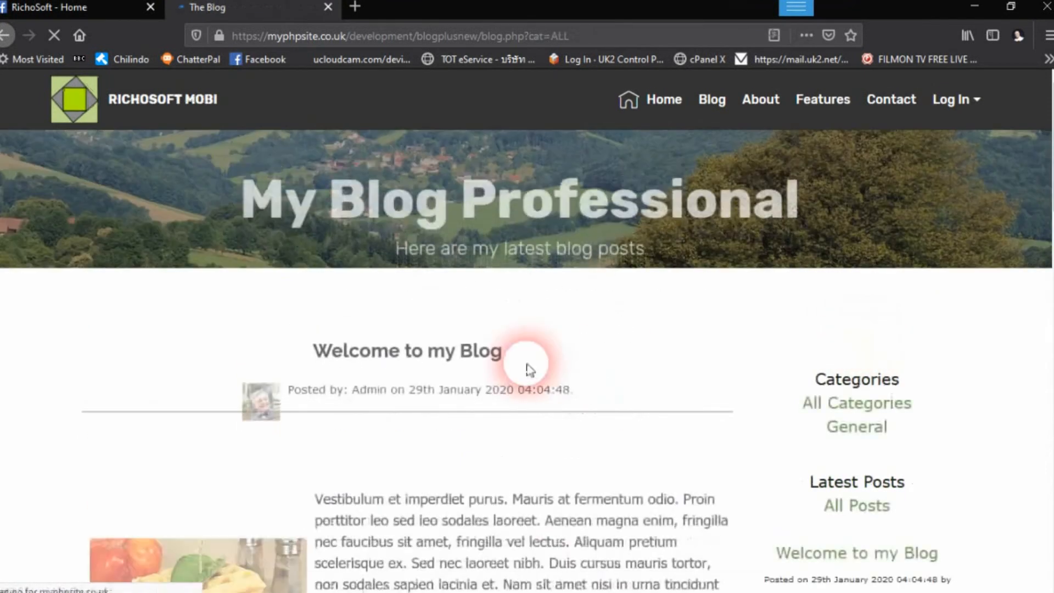
pyautogui.scroll(-5, 535, 376)
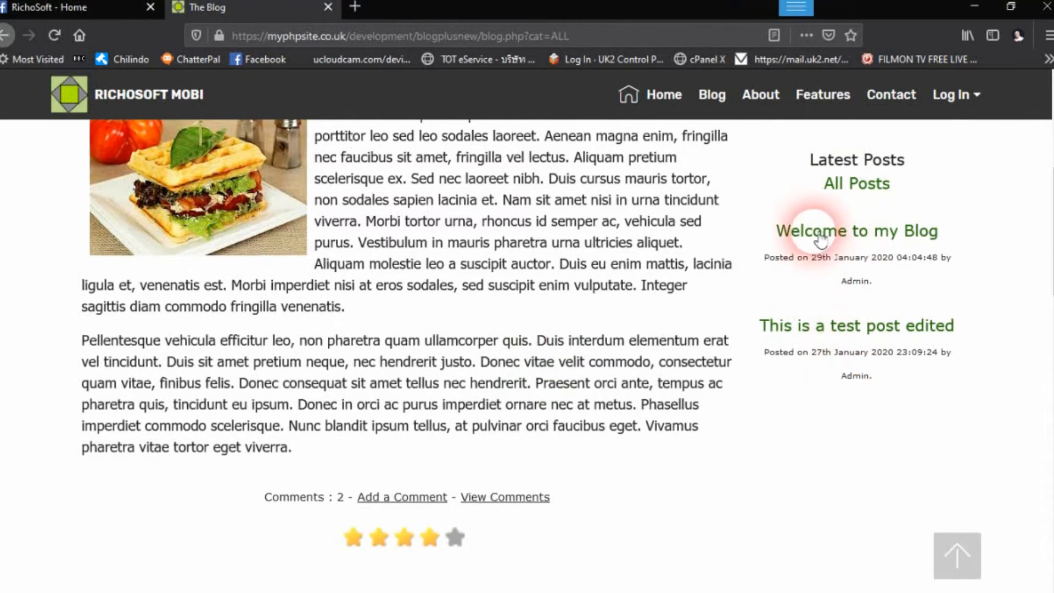
pyautogui.scroll(2, 667, 306)
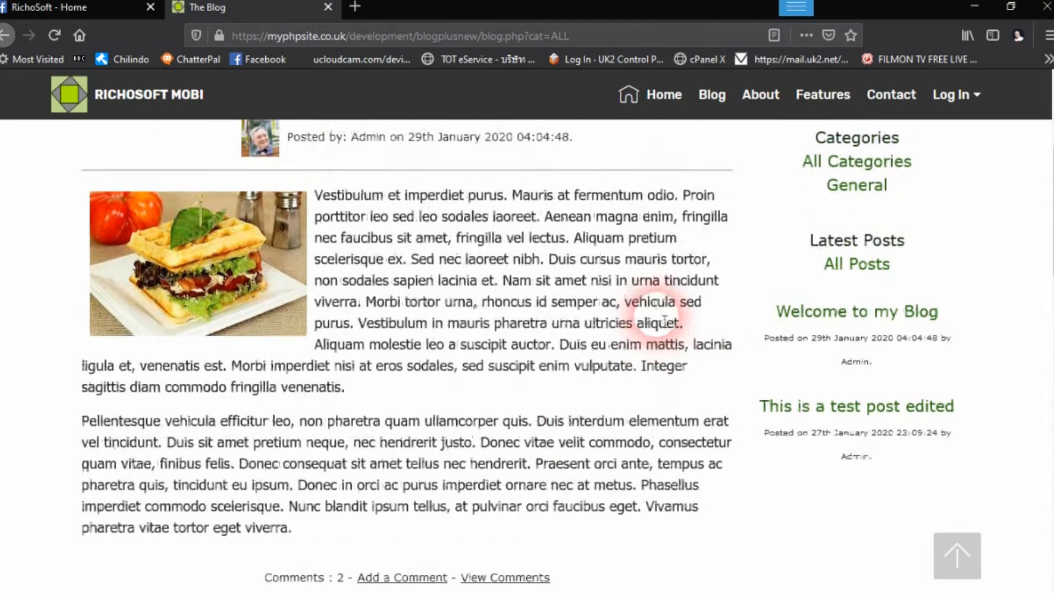
pyautogui.scroll(4, 657, 315)
pyautogui.scroll(-4, 657, 315)
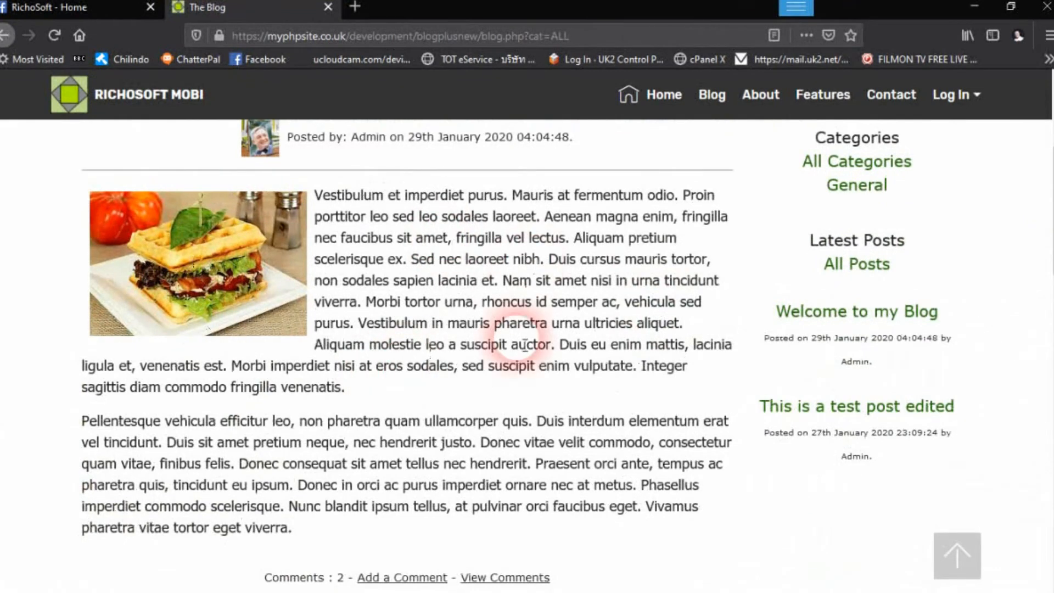
# Step: Submit the comment "This is a test comment" on the "Welcome to my Blog" post with the commenter's name and e-mail, accepting the terms
pyautogui.scroll(-5, 450, 281)
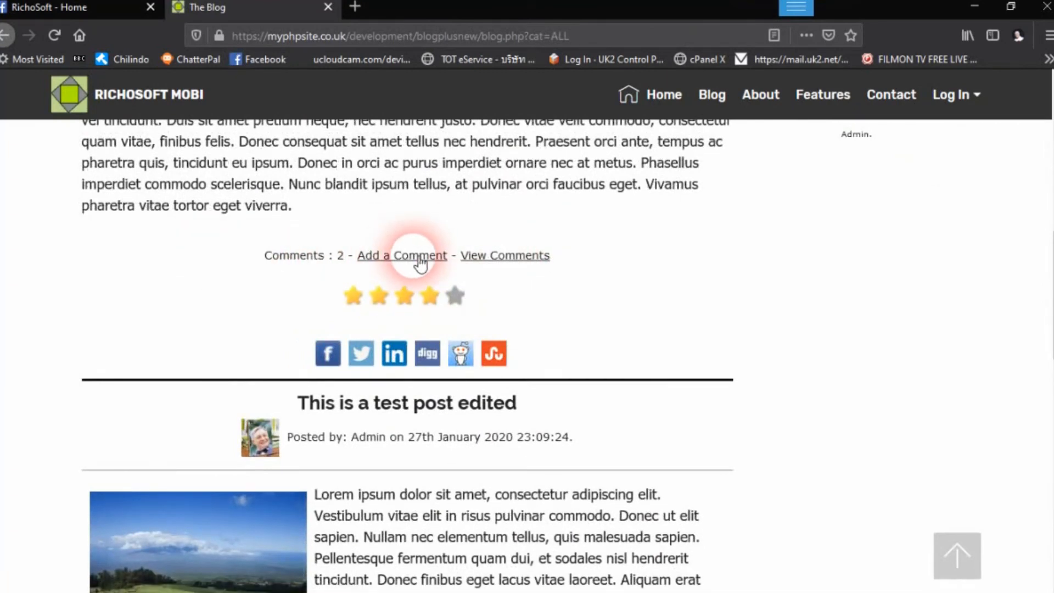
pyautogui.click(398, 256)
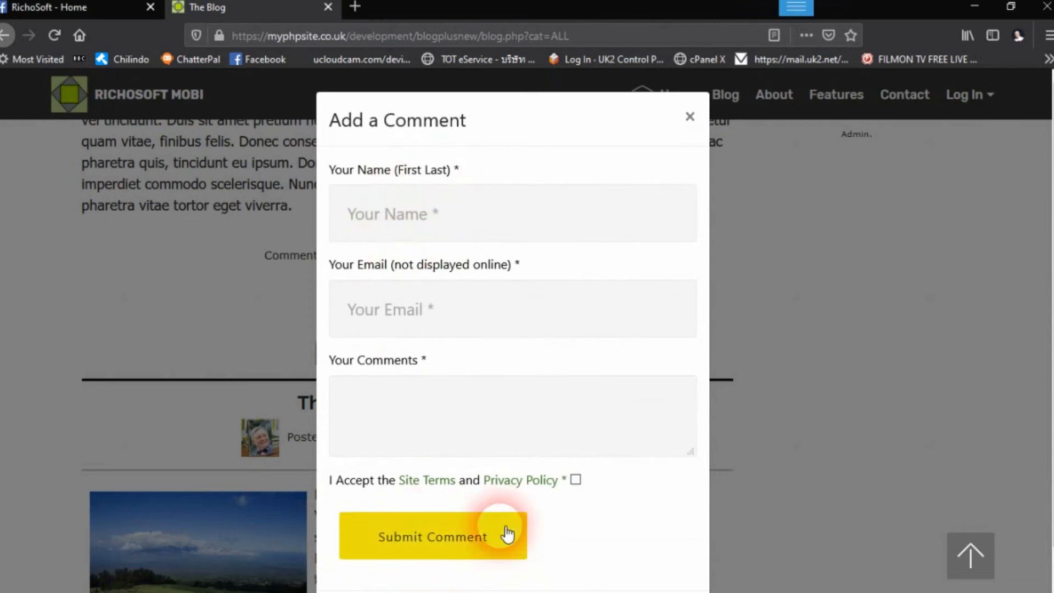
pyautogui.click(434, 229)
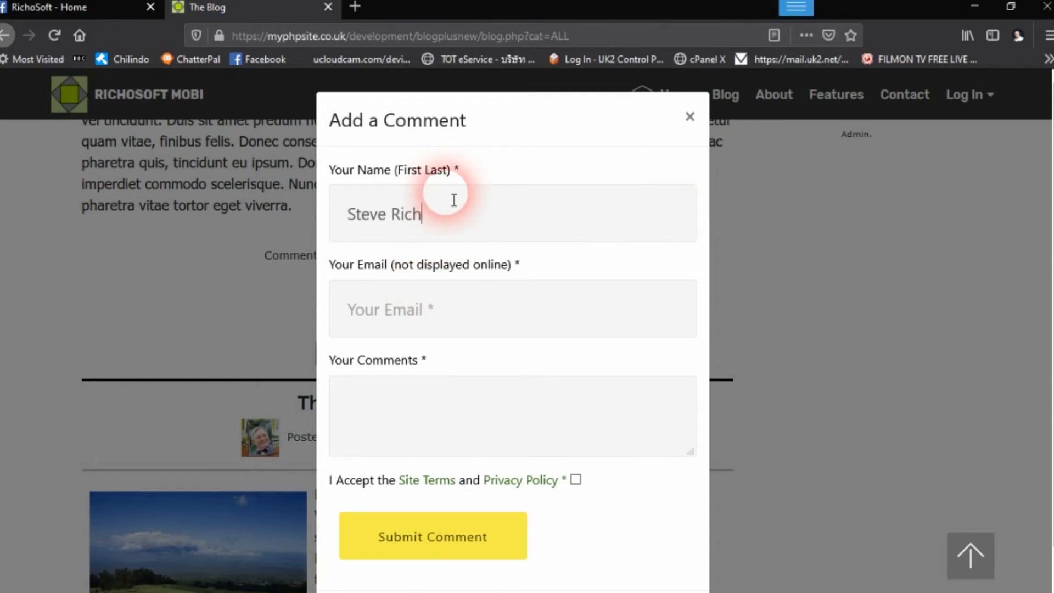
pyautogui.click(451, 315)
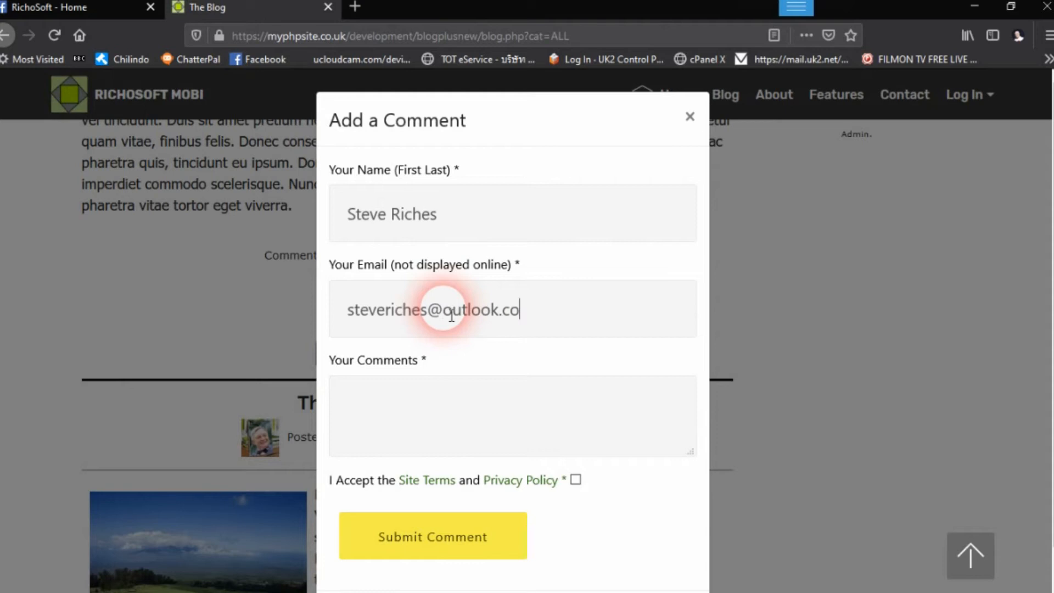
pyautogui.click(416, 402)
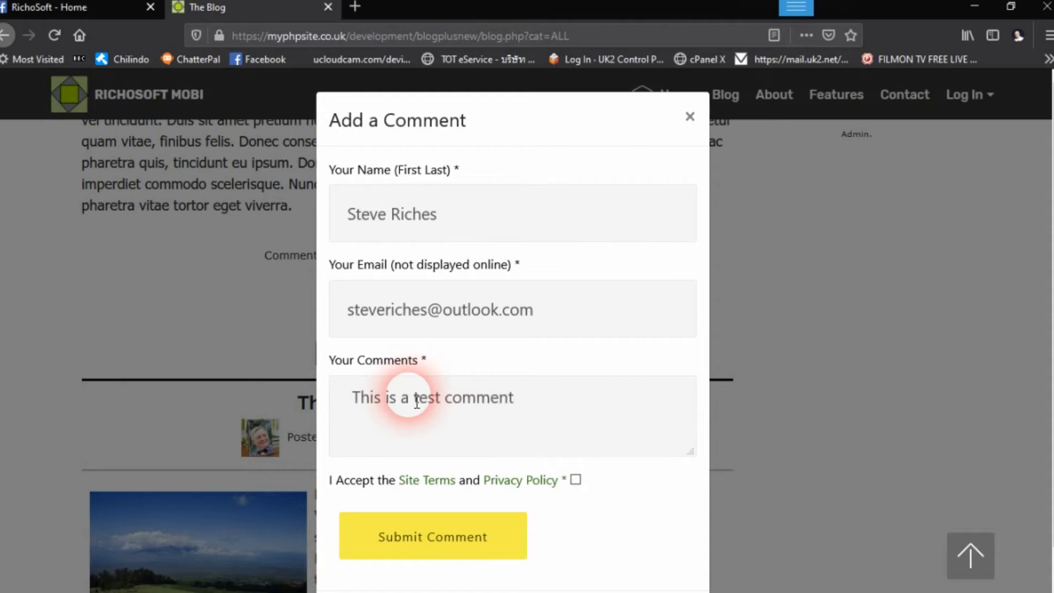
pyautogui.click(575, 481)
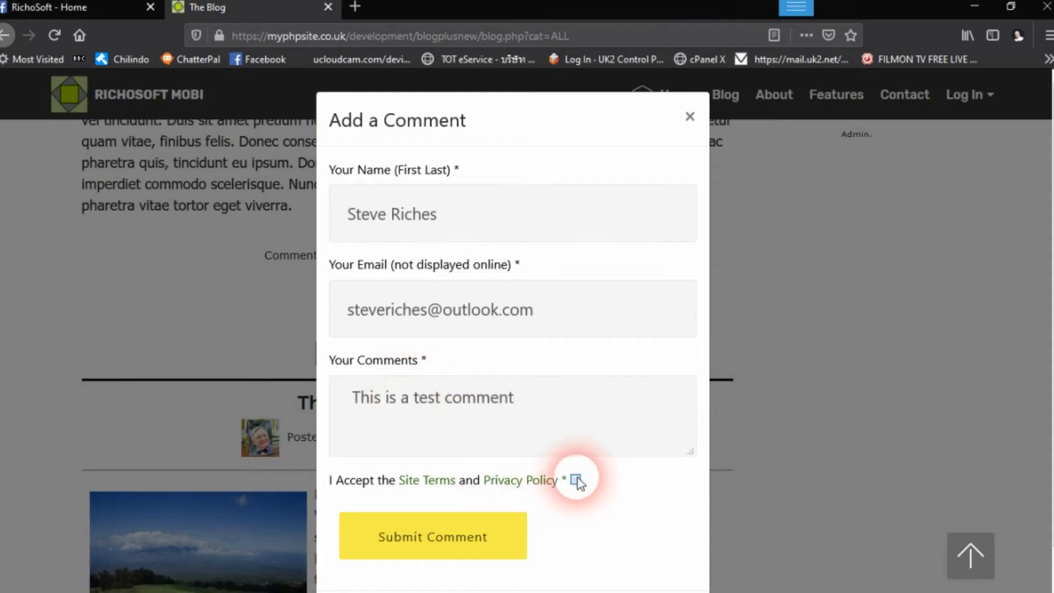
pyautogui.click(501, 524)
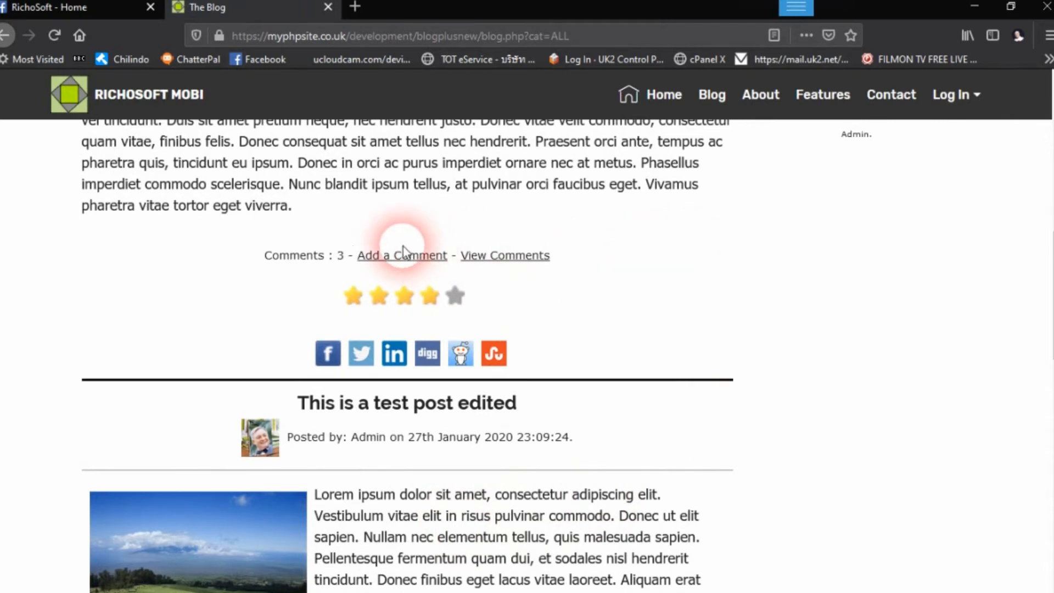
# Step: Review the previous comments on the "Welcome to my Blog" post, close them, and give the post a five-star rating
pyautogui.click(520, 256)
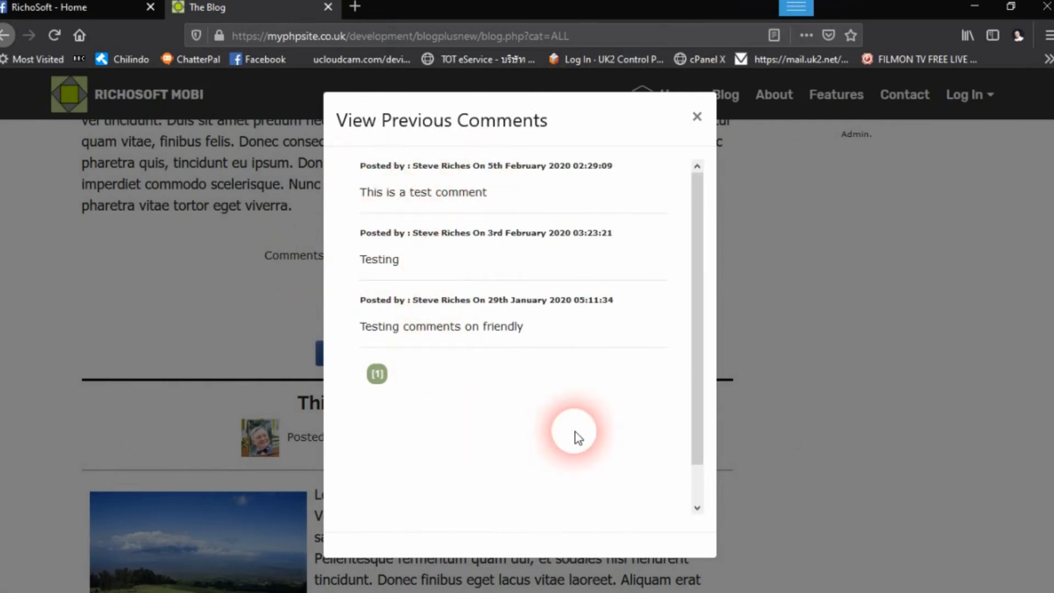
pyautogui.click(707, 116)
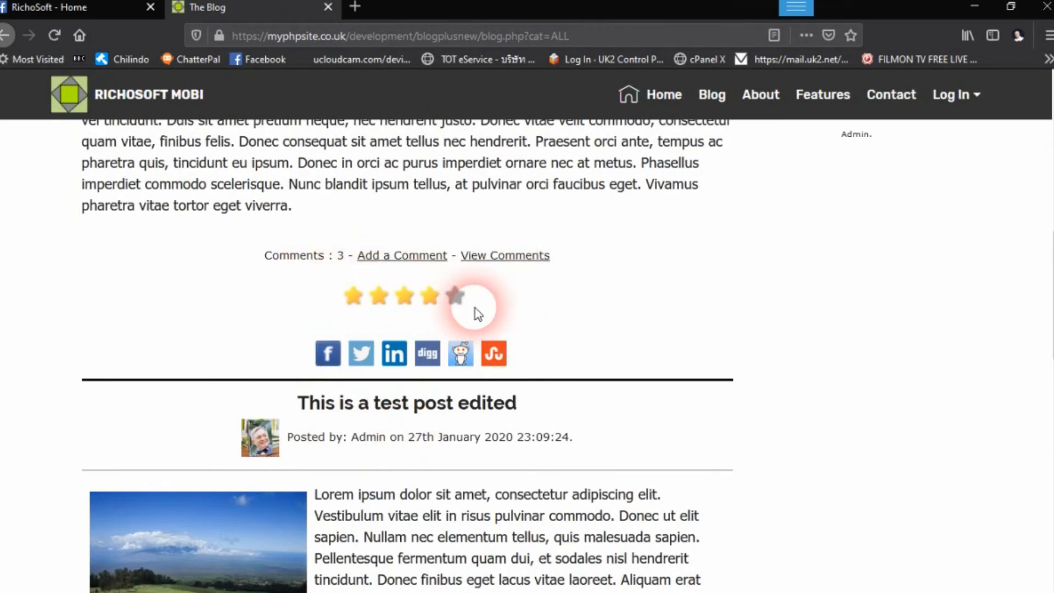
pyautogui.click(461, 301)
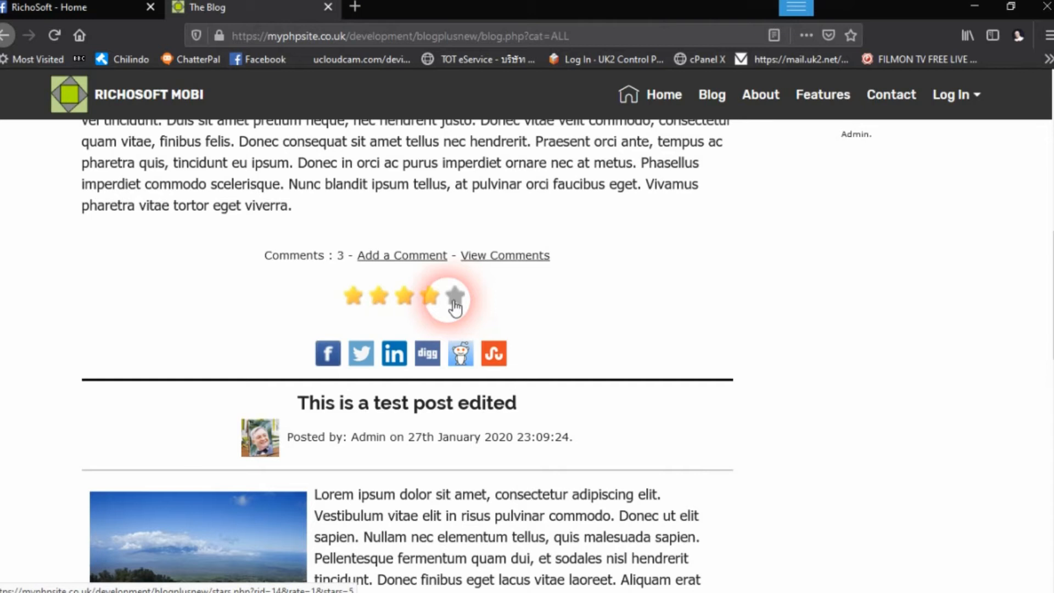
pyautogui.click(460, 303)
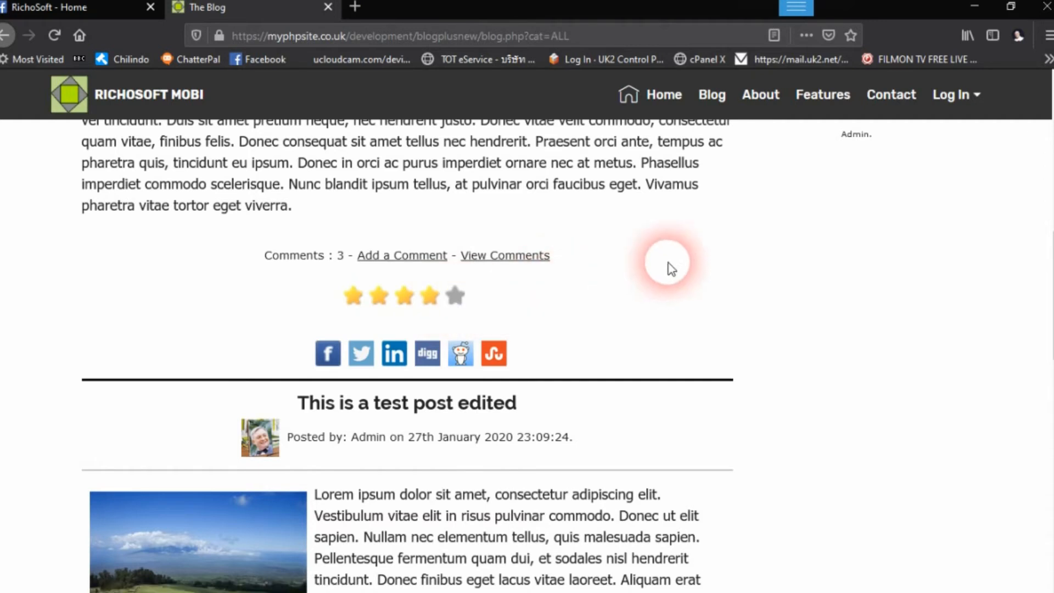
# Step: Start a Facebook share of the "Welcome to my Blog" post with the message "This is a test post"
pyautogui.scroll(-3, 614, 299)
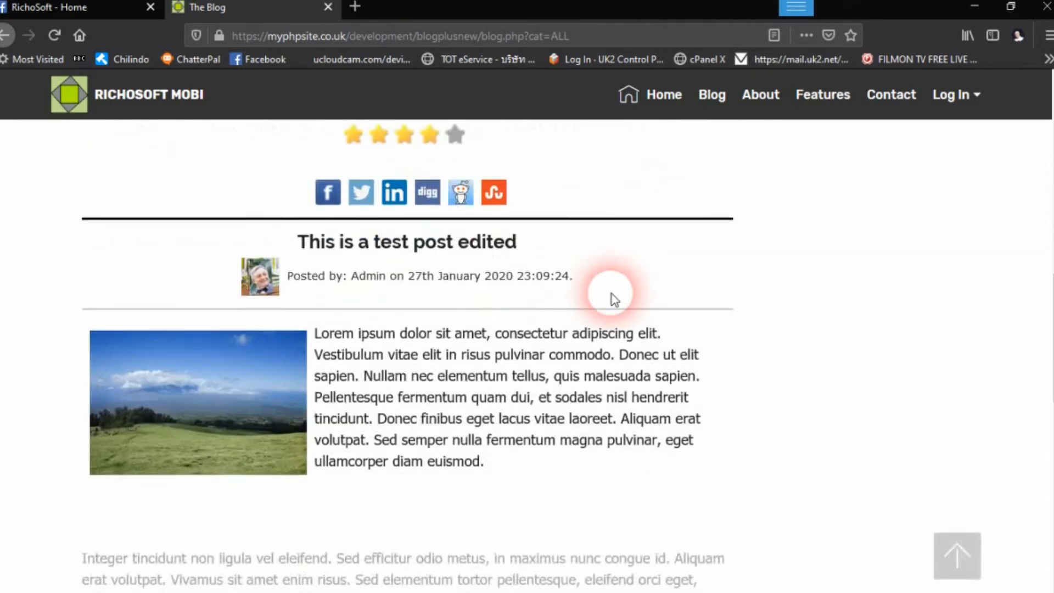
pyautogui.scroll(1, 565, 287)
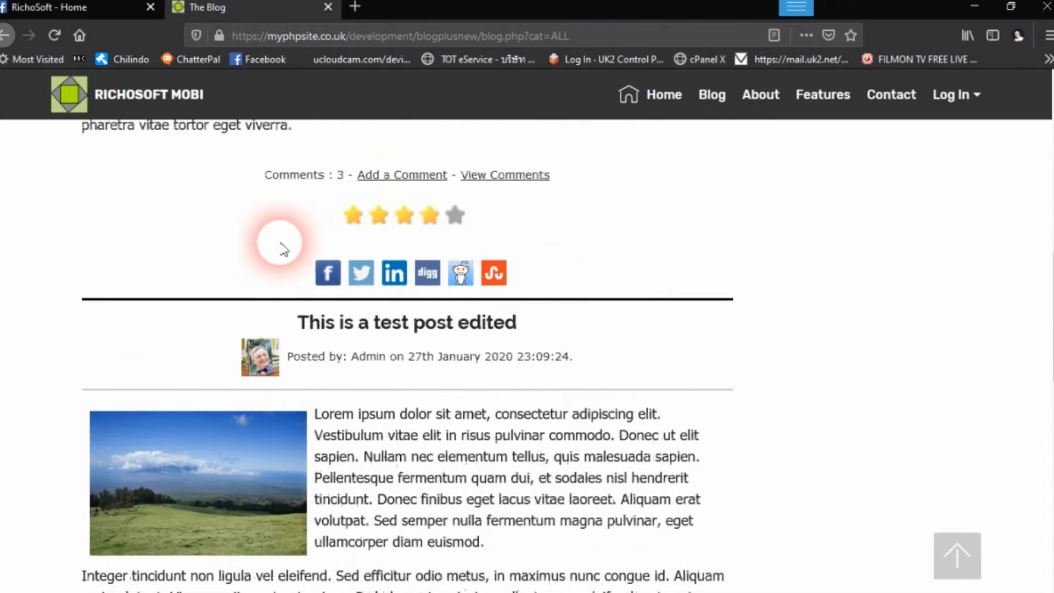
pyautogui.scroll(3, 520, 271)
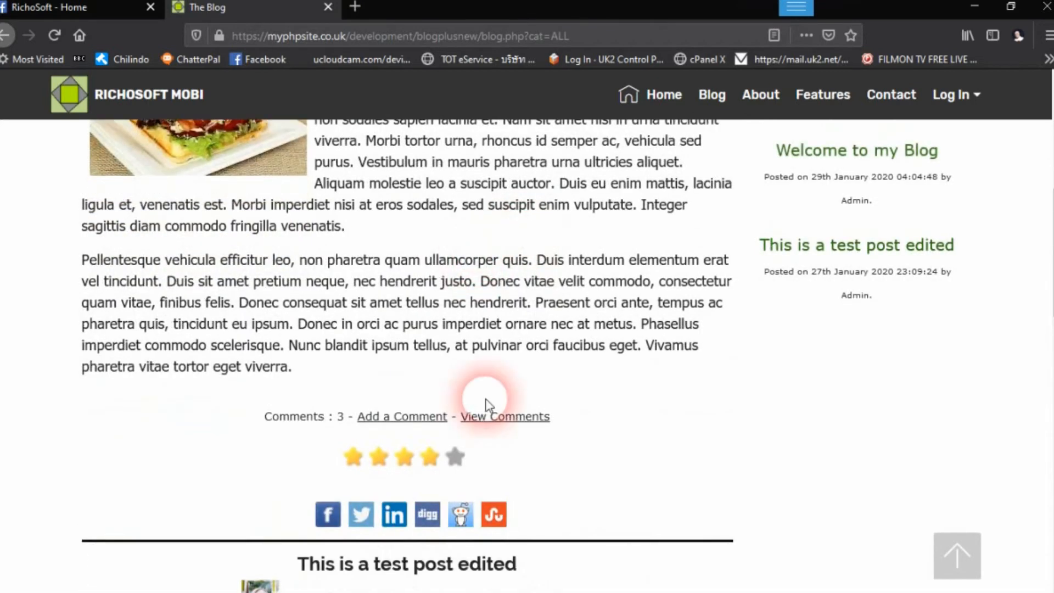
pyautogui.scroll(-4, 485, 399)
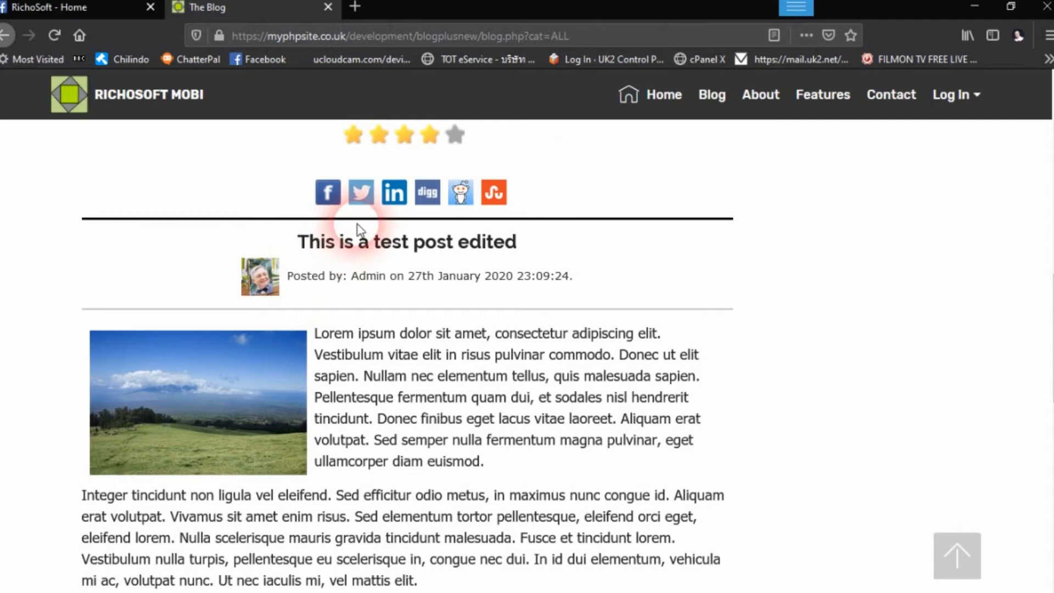
pyautogui.scroll(5, 579, 184)
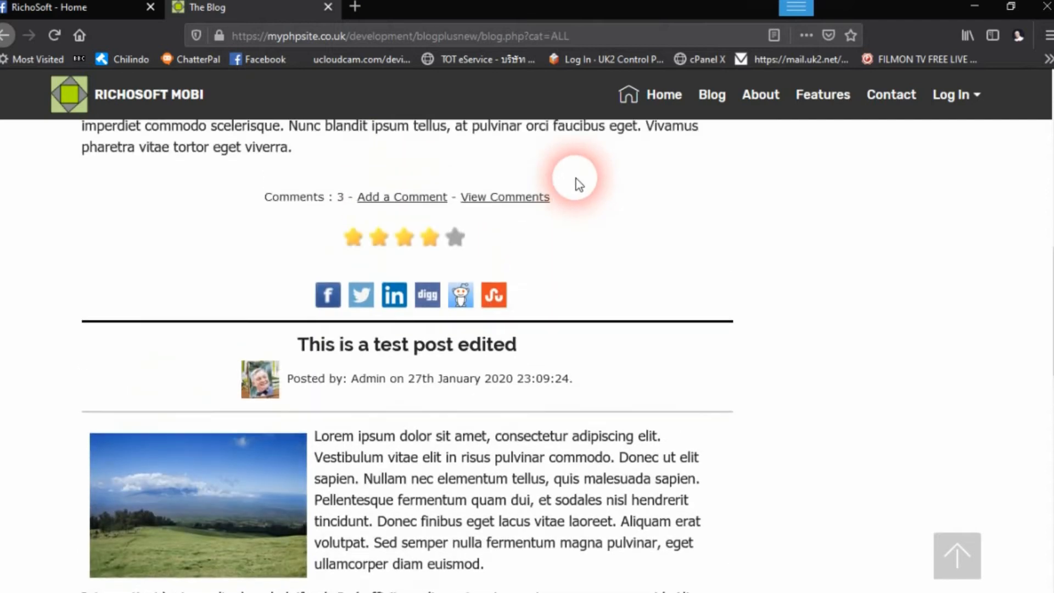
pyautogui.scroll(-5, 557, 217)
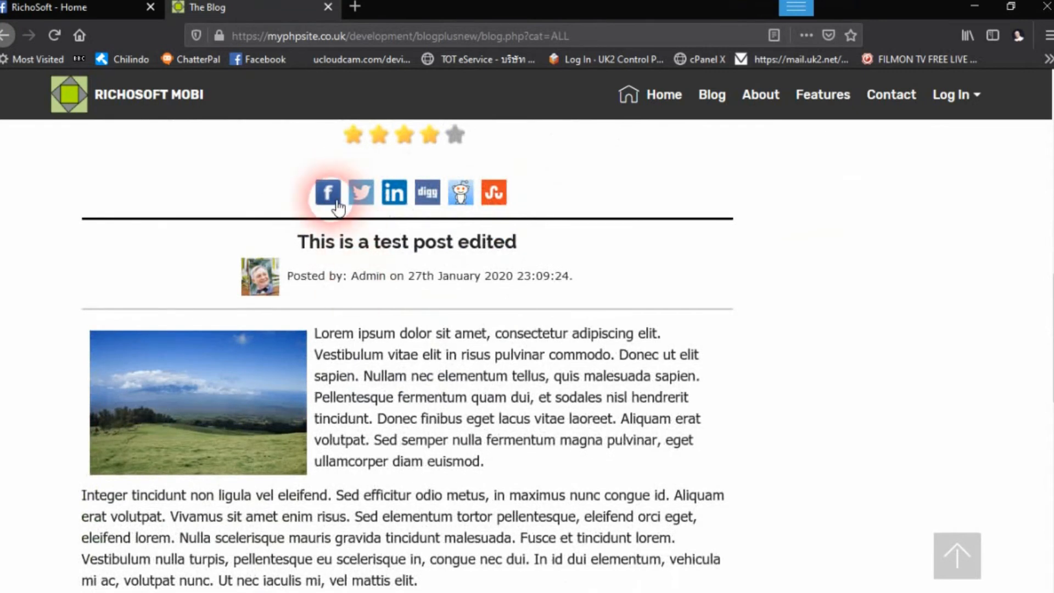
pyautogui.click(331, 197)
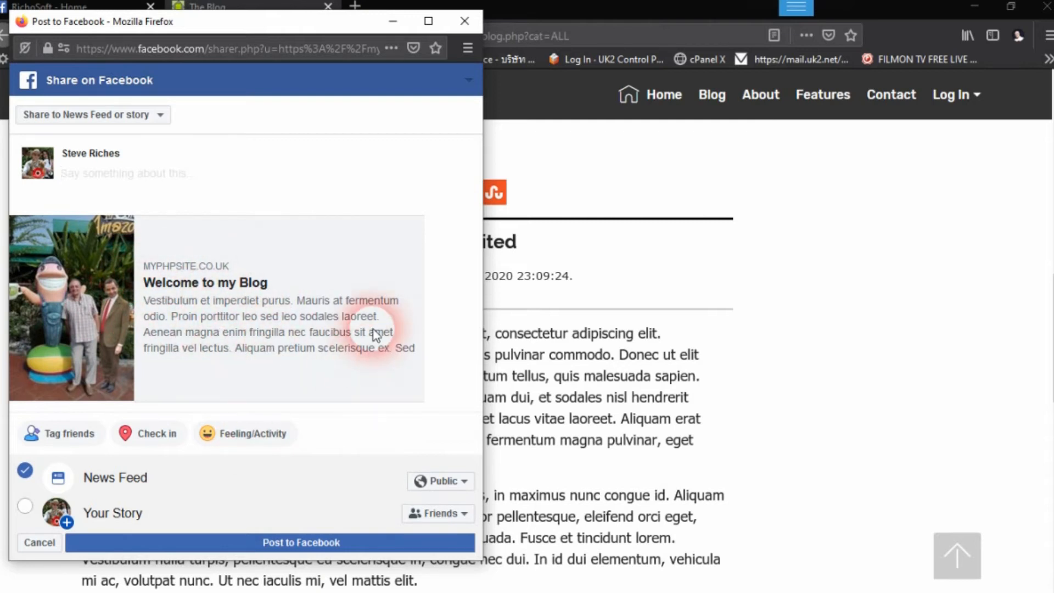
pyautogui.click(124, 184)
pyautogui.write('This is a test post')
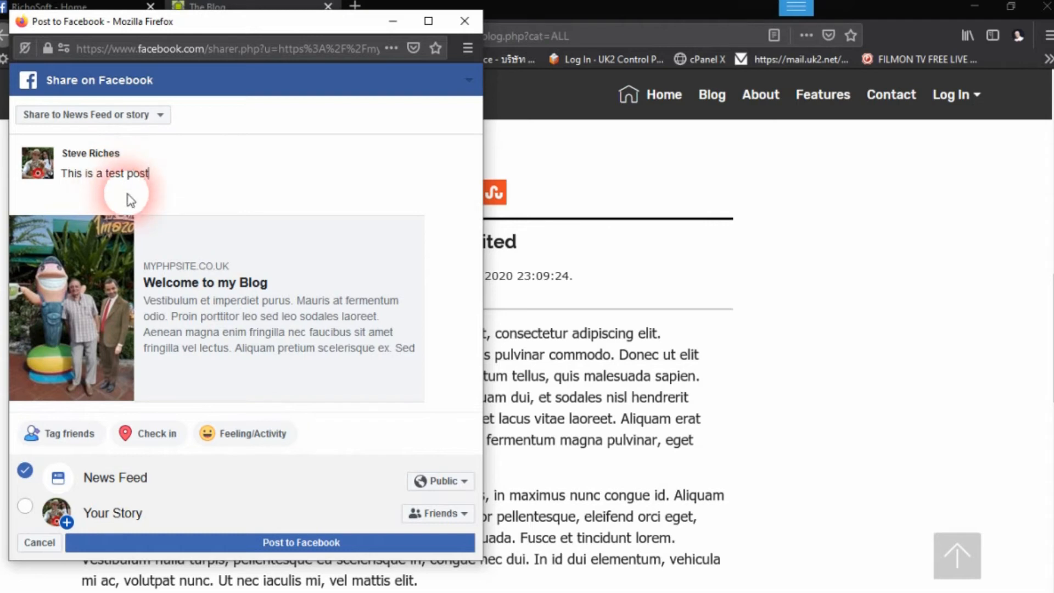
# Step: Switch the share destination to a managed page, choose the RichoSoft page, and publish the post to Facebook
pyautogui.click(116, 115)
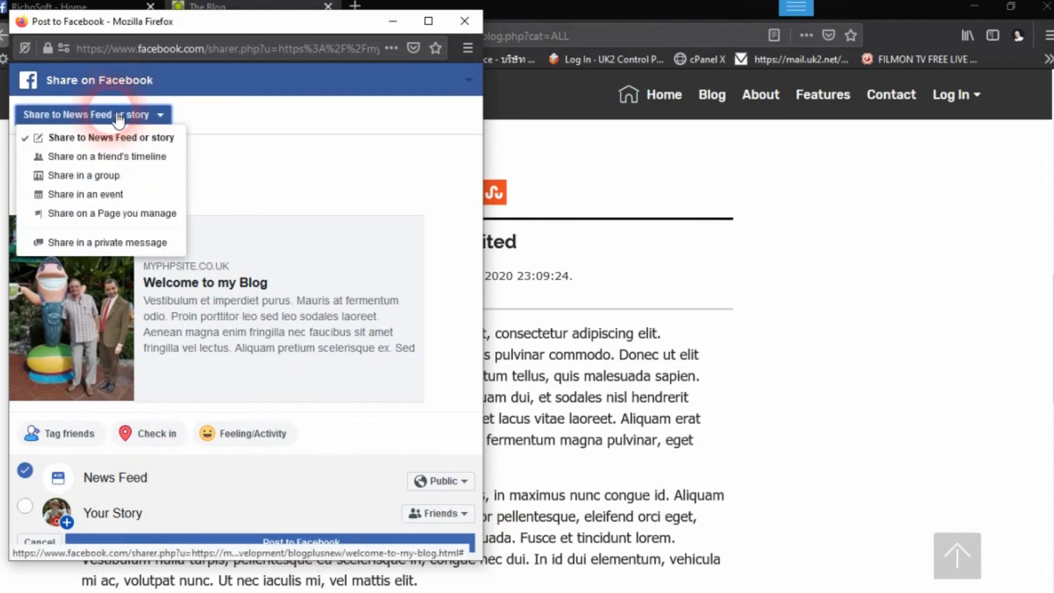
pyautogui.click(104, 214)
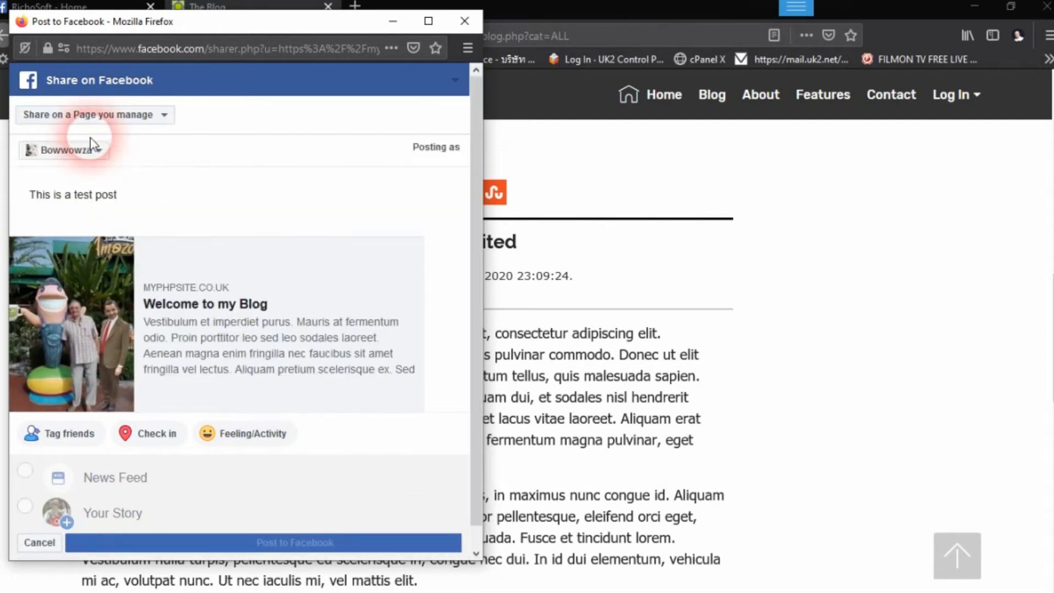
pyautogui.click(83, 154)
pyautogui.scroll(-1, 94, 231)
pyautogui.scroll(-1, 96, 244)
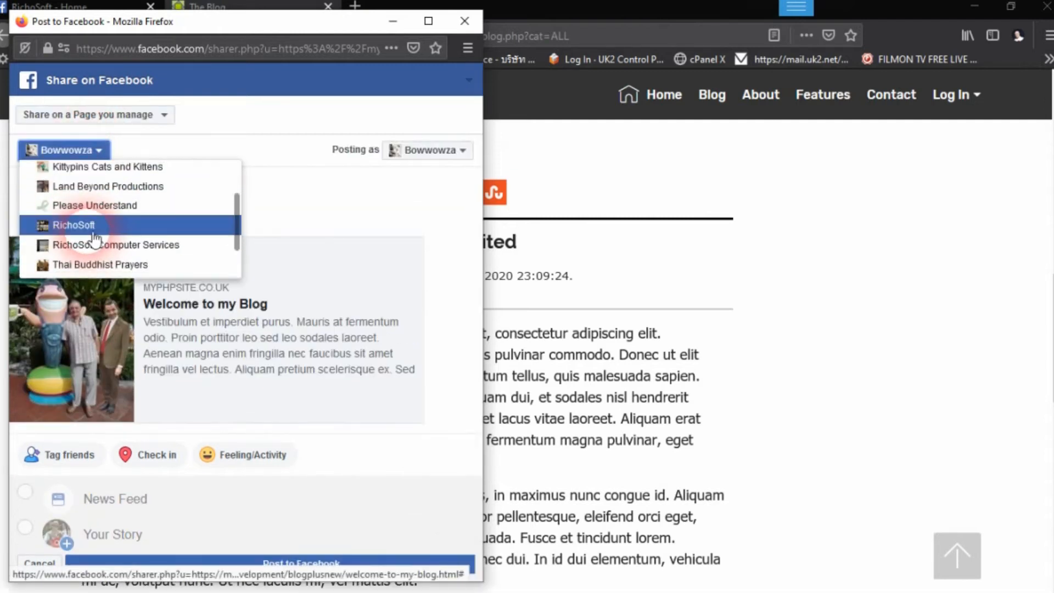
pyautogui.click(88, 225)
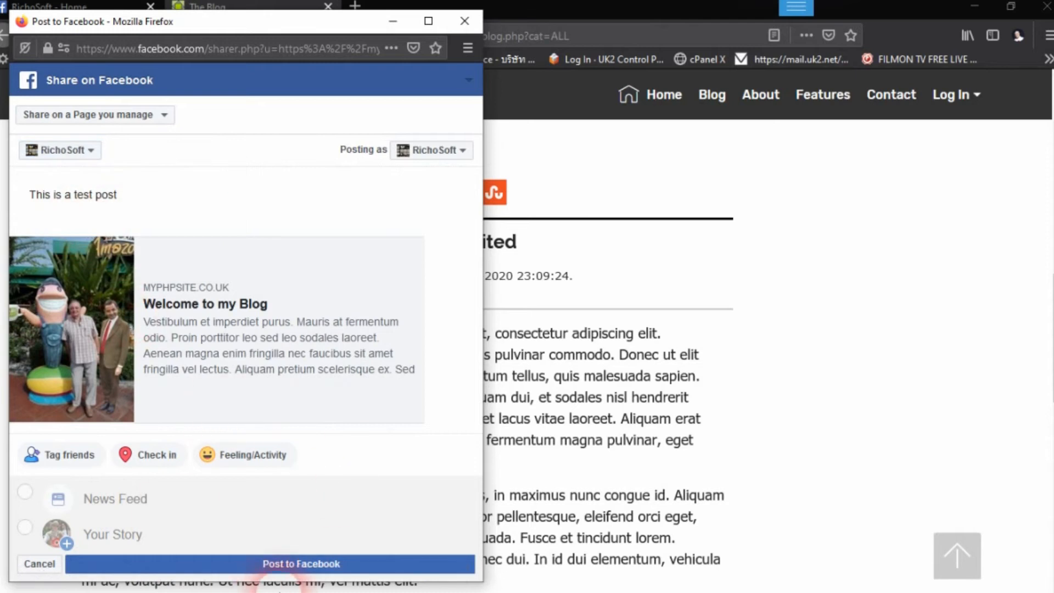
pyautogui.click(318, 563)
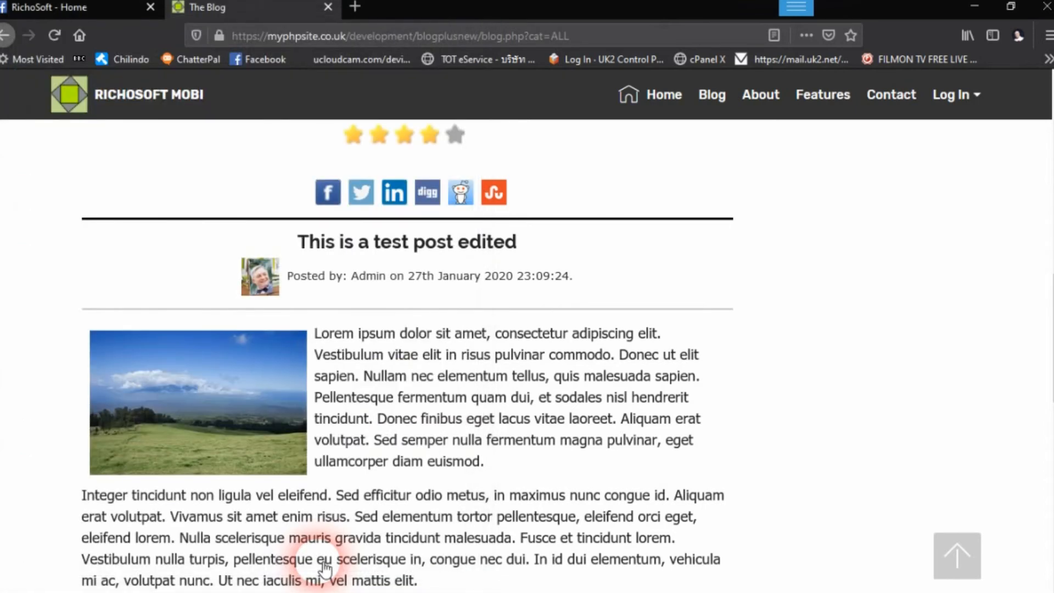
# Step: Reload the RichoSoft Facebook page and find the newly shared "Welcome to my Blog" post in its Posts section
pyautogui.scroll(3, 350, 433)
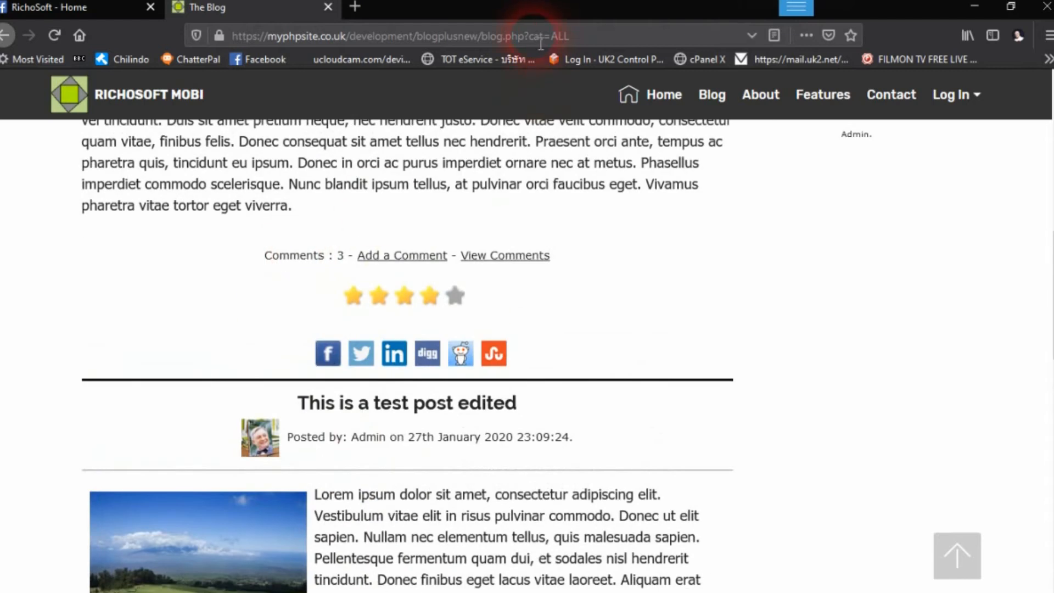
pyautogui.scroll(3, 384, 439)
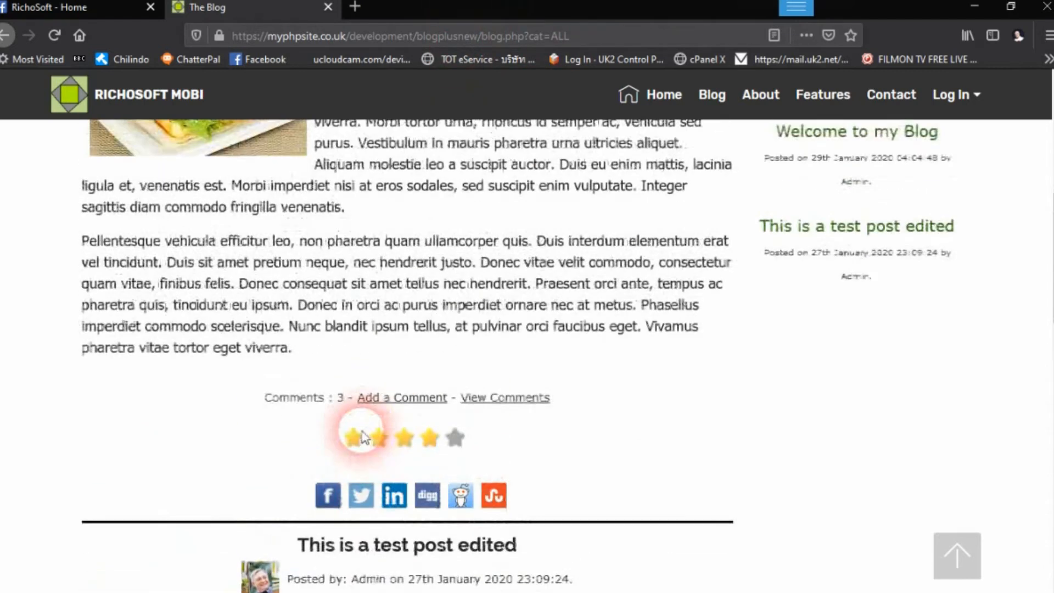
pyautogui.scroll(2, 362, 437)
pyautogui.click(88, 7)
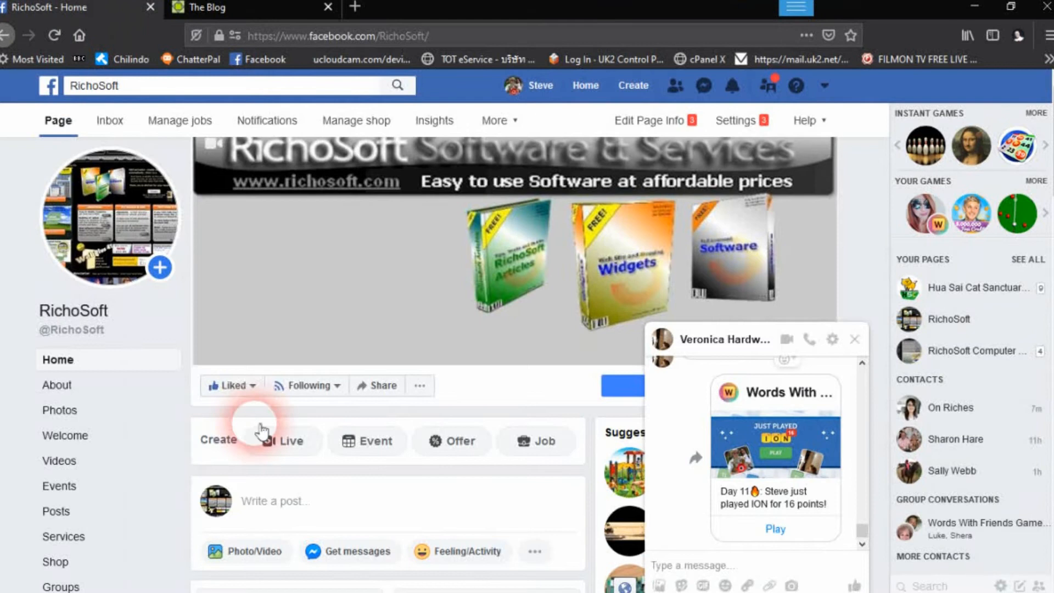
pyautogui.scroll(-6, 447, 305)
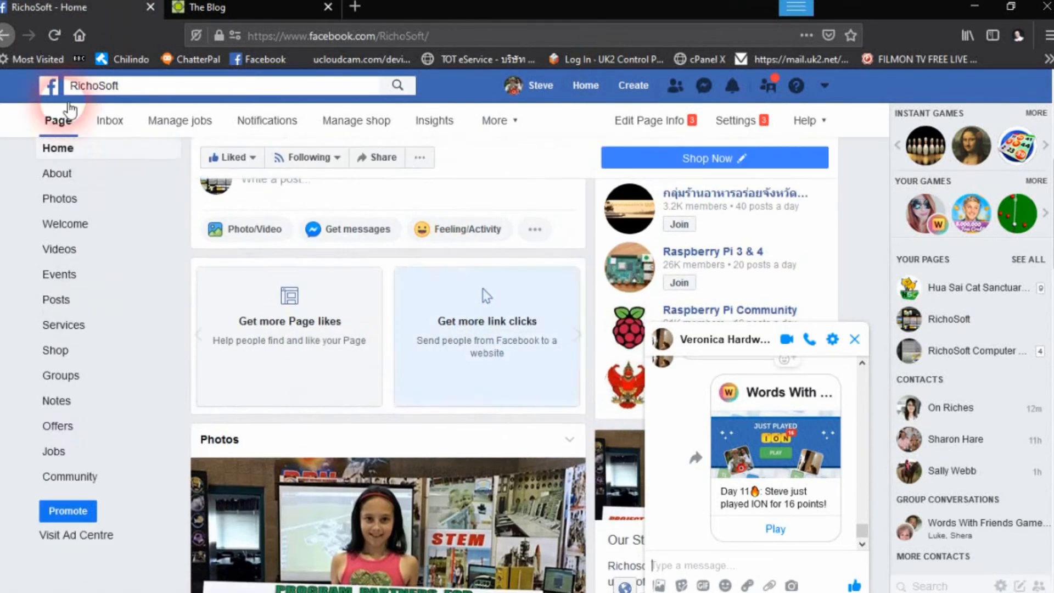
pyautogui.click(54, 36)
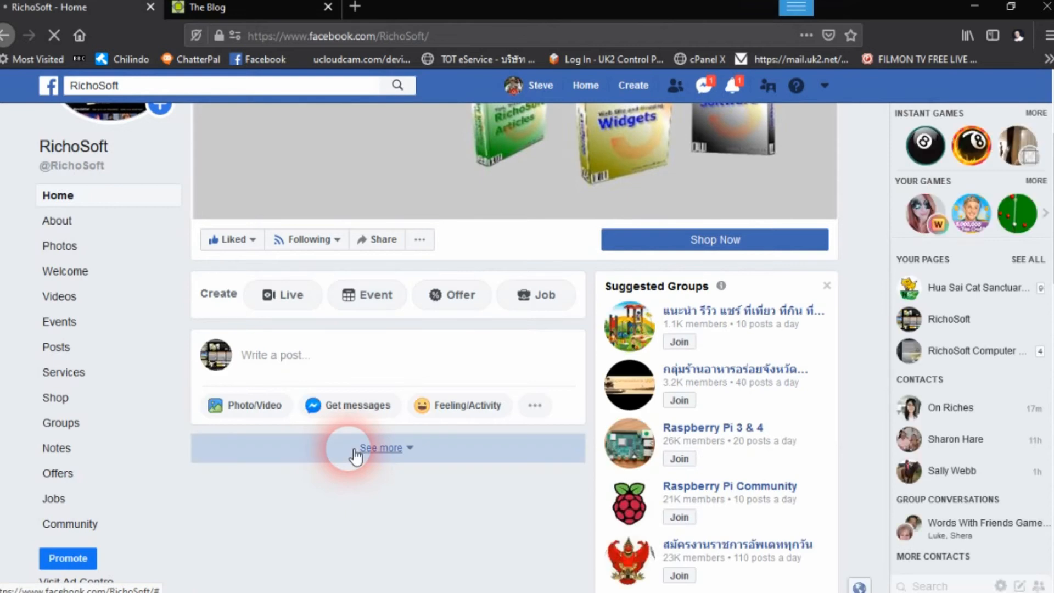
pyautogui.scroll(-4, 355, 455)
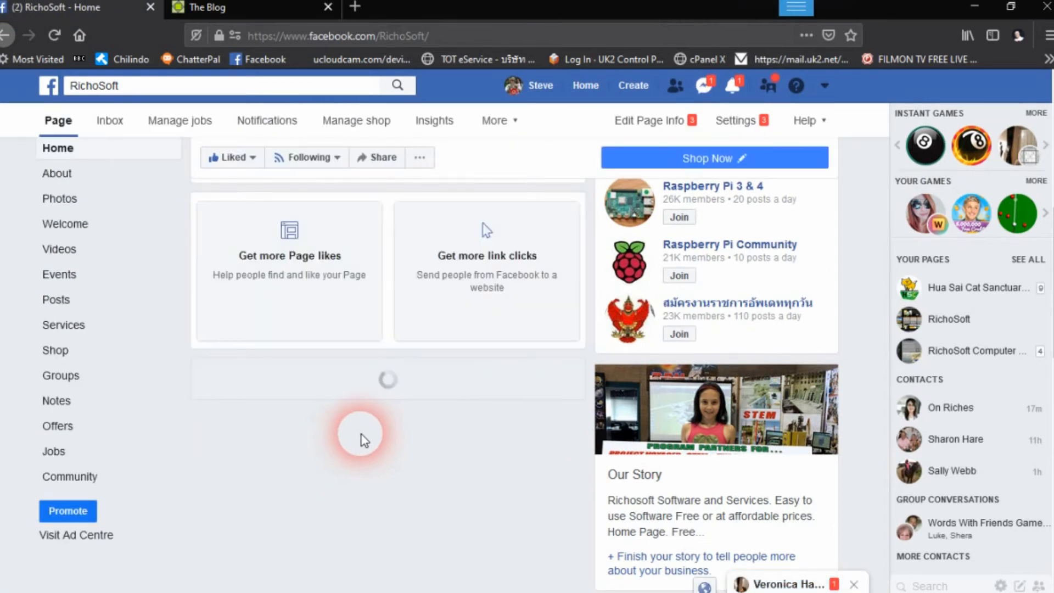
pyautogui.scroll(-10, 357, 439)
pyautogui.scroll(-3, 364, 441)
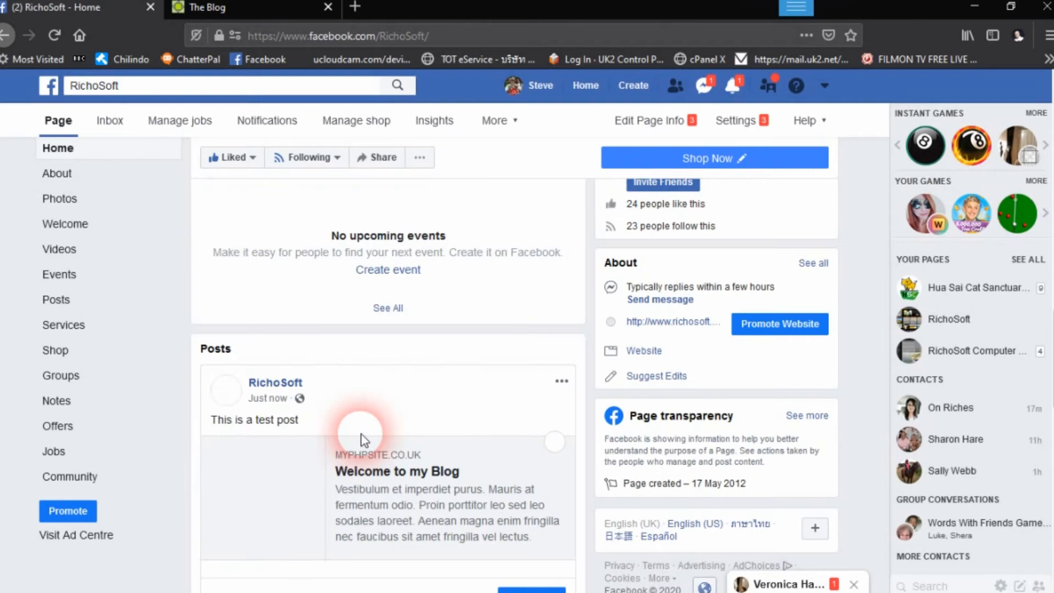
pyautogui.scroll(-3, 361, 439)
pyautogui.scroll(3, 362, 439)
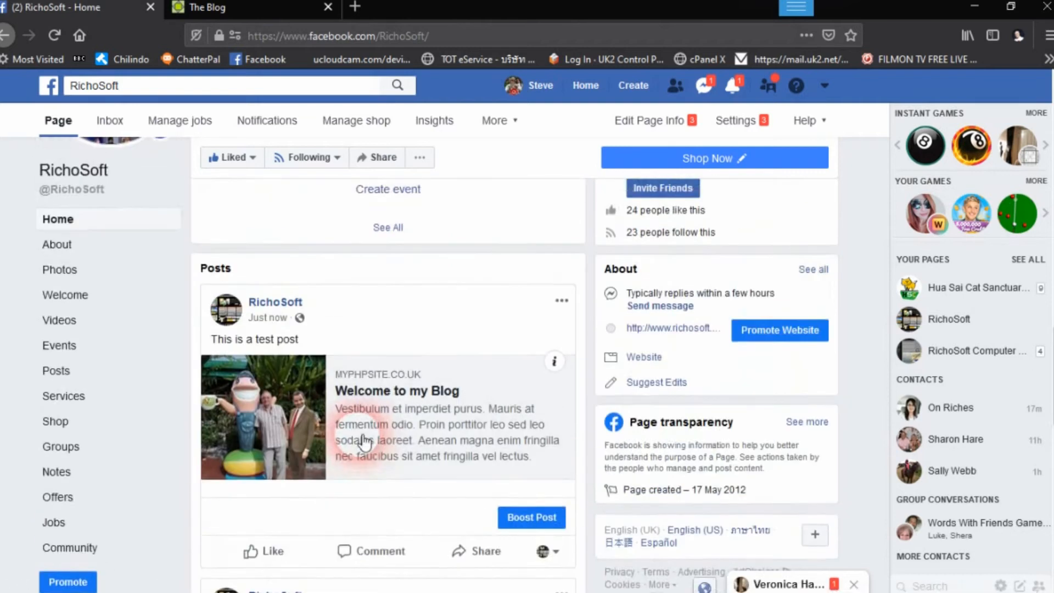
pyautogui.scroll(-2, 390, 439)
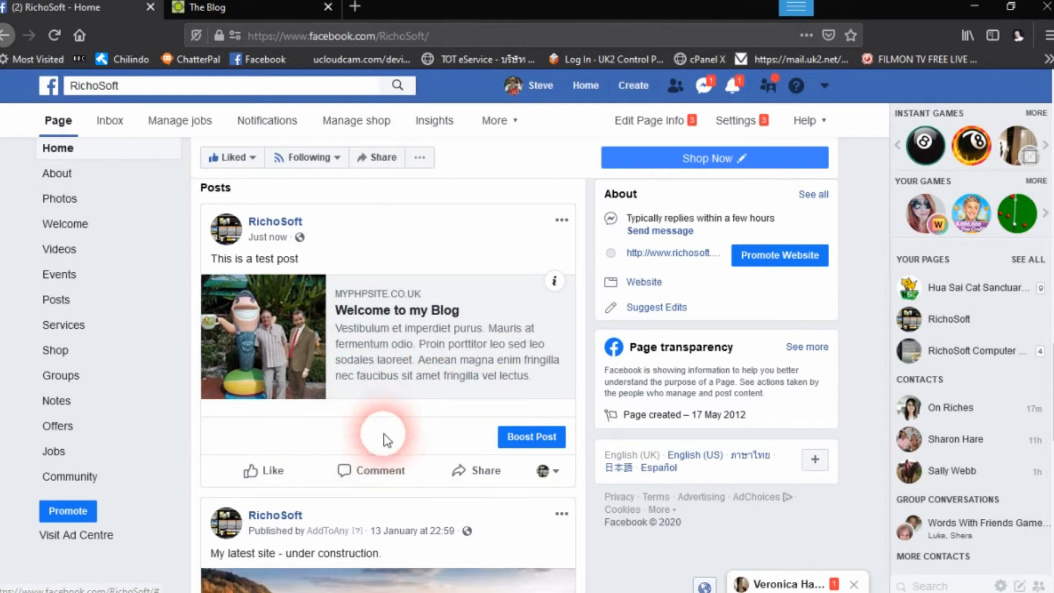
# Step: Open the blog link from the shared Facebook post and look over the selected post's page
pyautogui.click(277, 372)
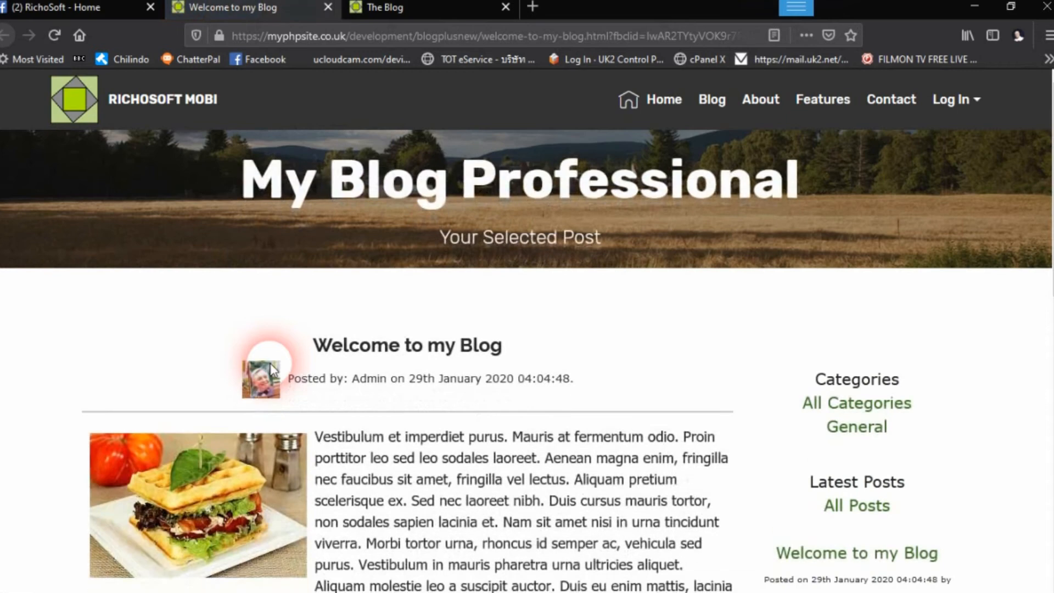
pyautogui.scroll(-6, 527, 428)
pyautogui.scroll(-4, 526, 439)
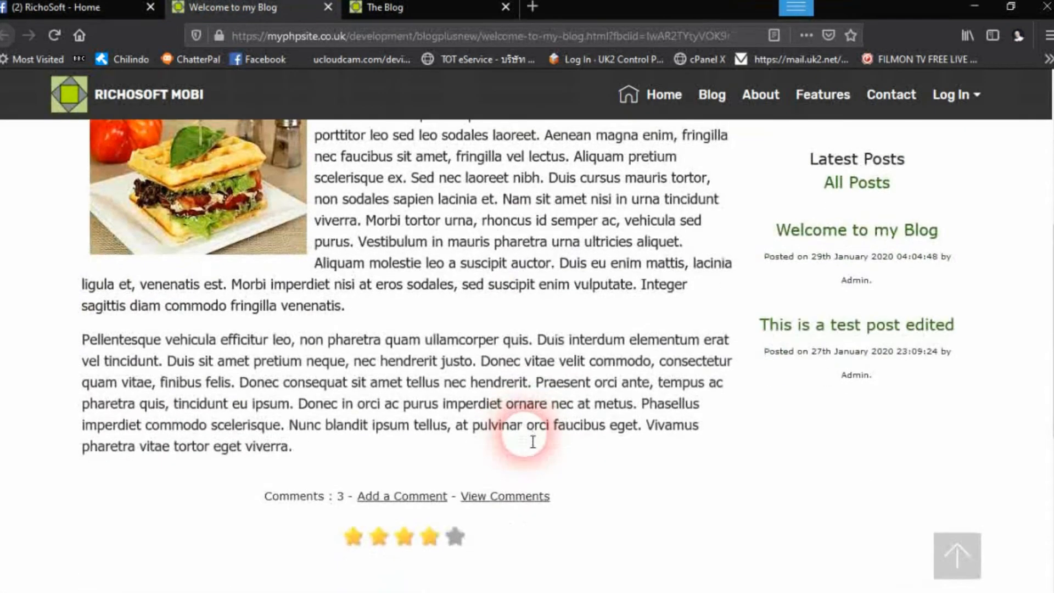
pyautogui.scroll(3, 525, 439)
pyautogui.scroll(7, 521, 437)
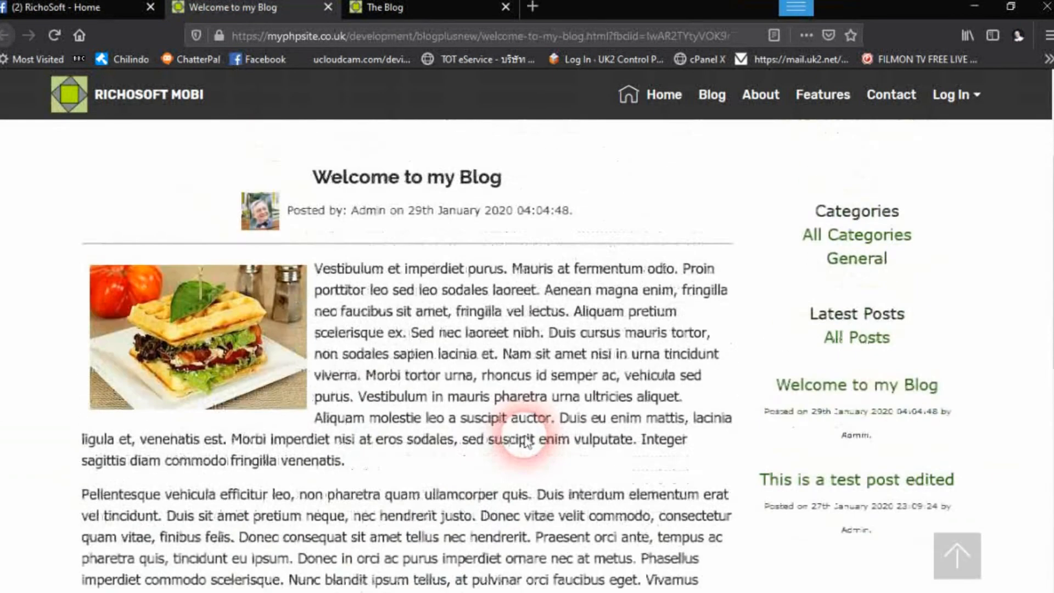
# Step: Highlight the page name welcome-to-my-blog.html in the page address, followed by the fbclid tracking part after it
pyautogui.click(513, 38)
pyautogui.click(607, 37)
pyautogui.write('l')
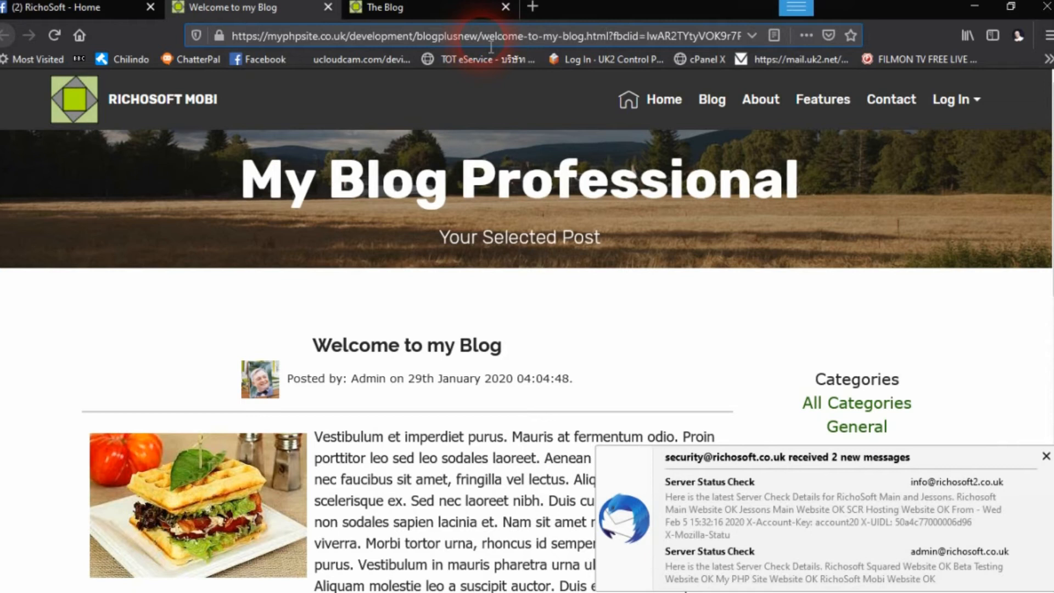
pyautogui.moveTo(482, 35); pyautogui.dragTo(583, 36)
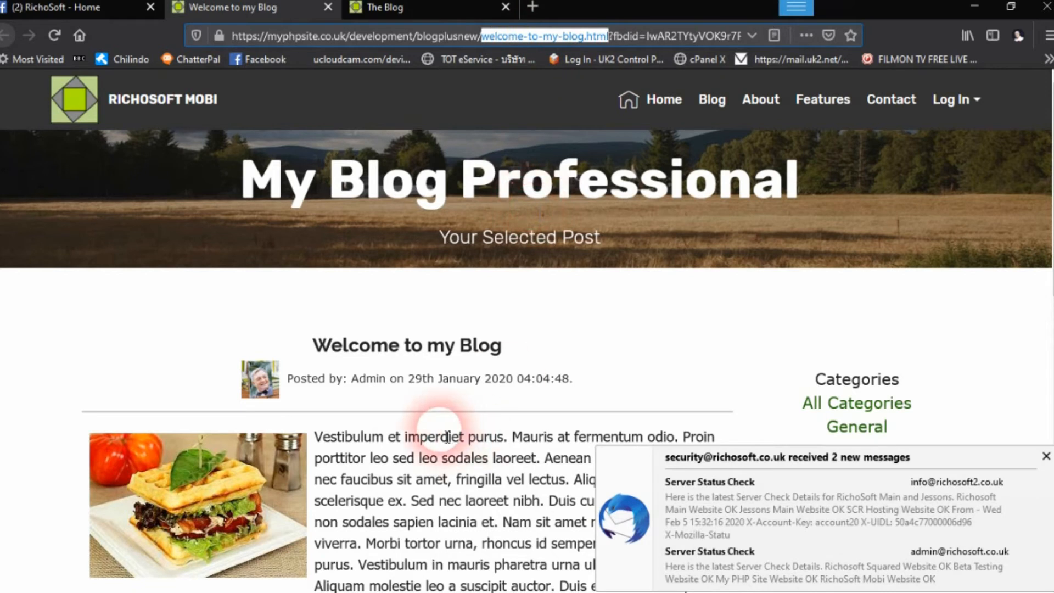
pyautogui.click(609, 36)
pyautogui.moveTo(609, 36); pyautogui.dragTo(741, 37)
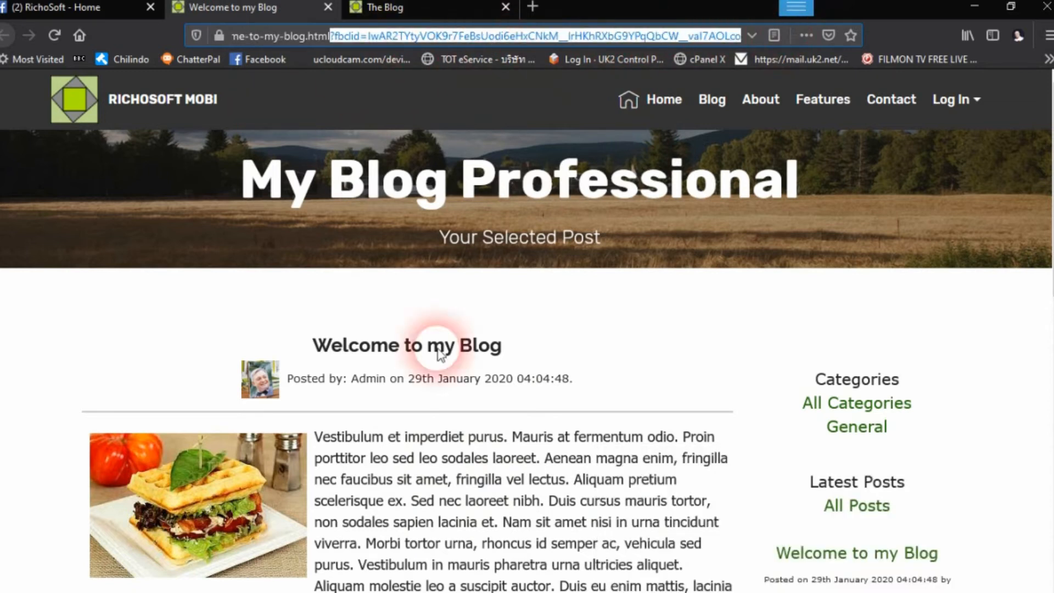
# Step: Examine the single-post page's content, comment links, star rating, share options and the link back to the main blog stream
pyautogui.scroll(-3, 409, 515)
pyautogui.scroll(-5, 409, 516)
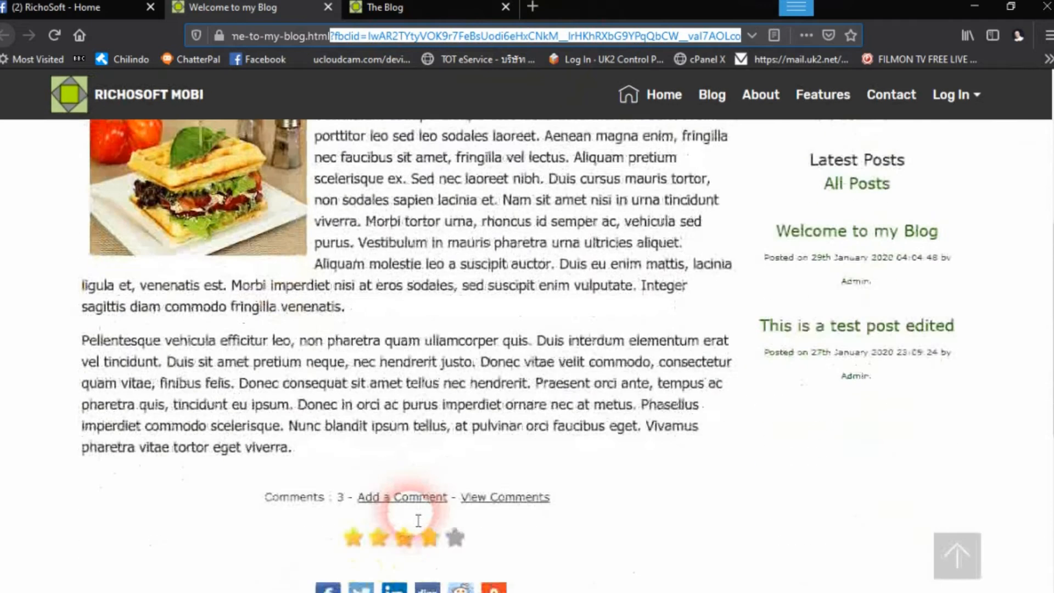
pyautogui.scroll(8, 538, 472)
pyautogui.scroll(-6, 520, 510)
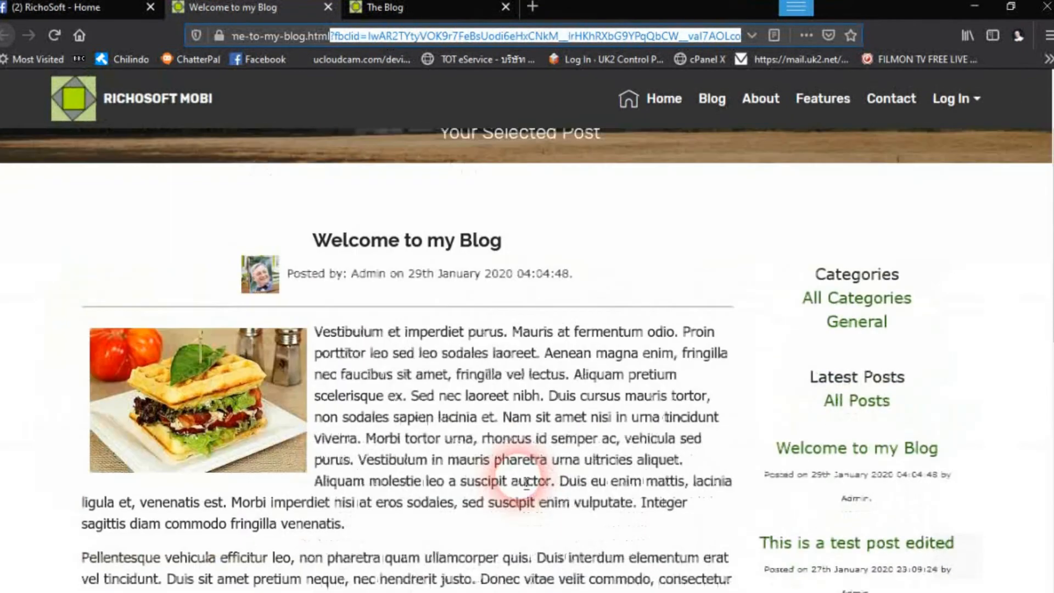
pyautogui.scroll(-3, 519, 481)
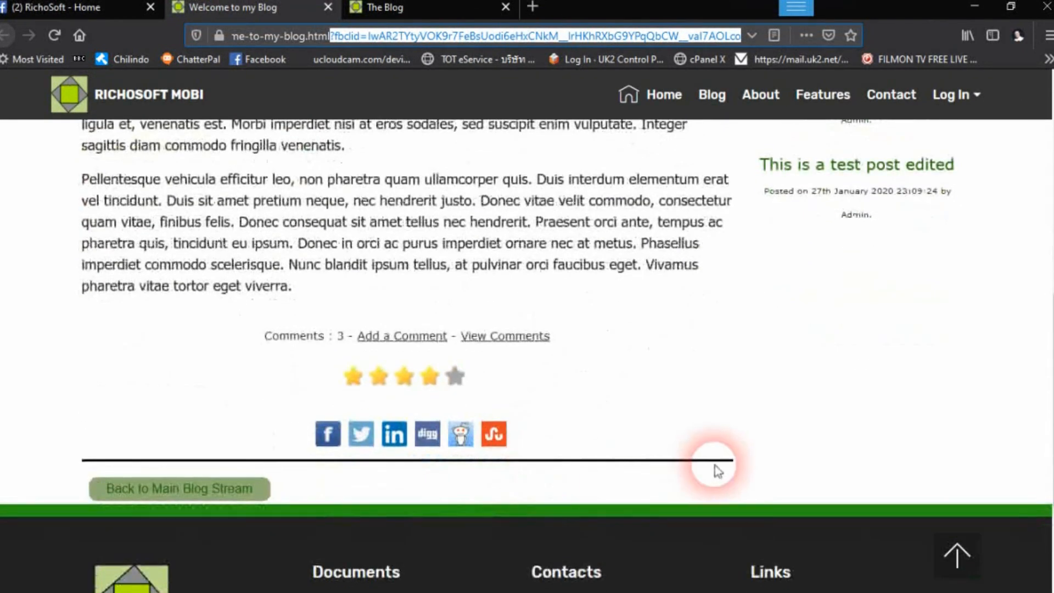
pyautogui.scroll(3, 718, 470)
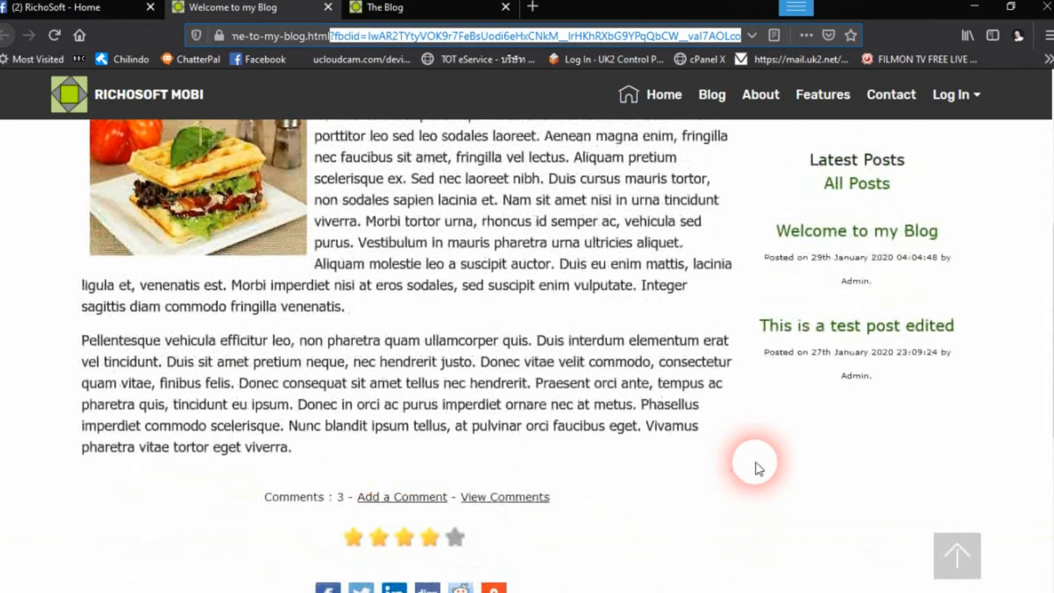
pyautogui.scroll(3, 757, 467)
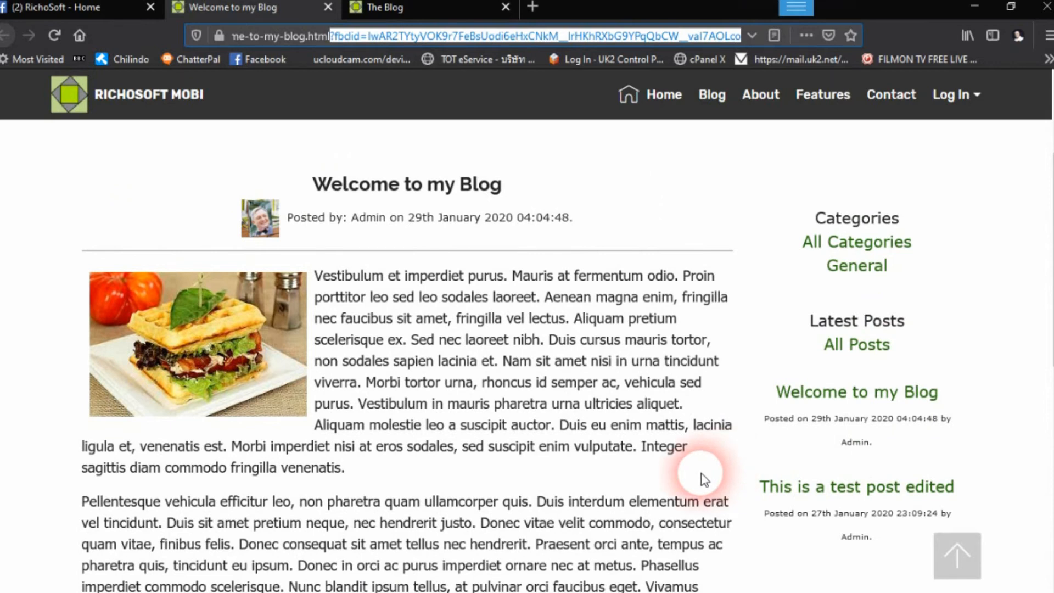
pyautogui.scroll(-1, 458, 434)
pyautogui.scroll(-2, 426, 461)
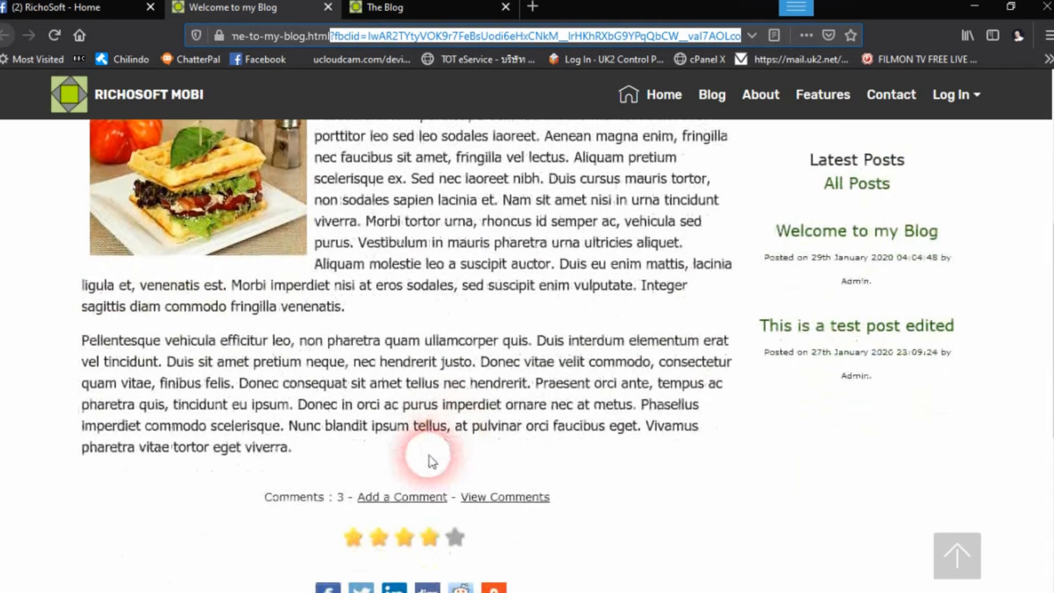
pyautogui.scroll(-3, 353, 456)
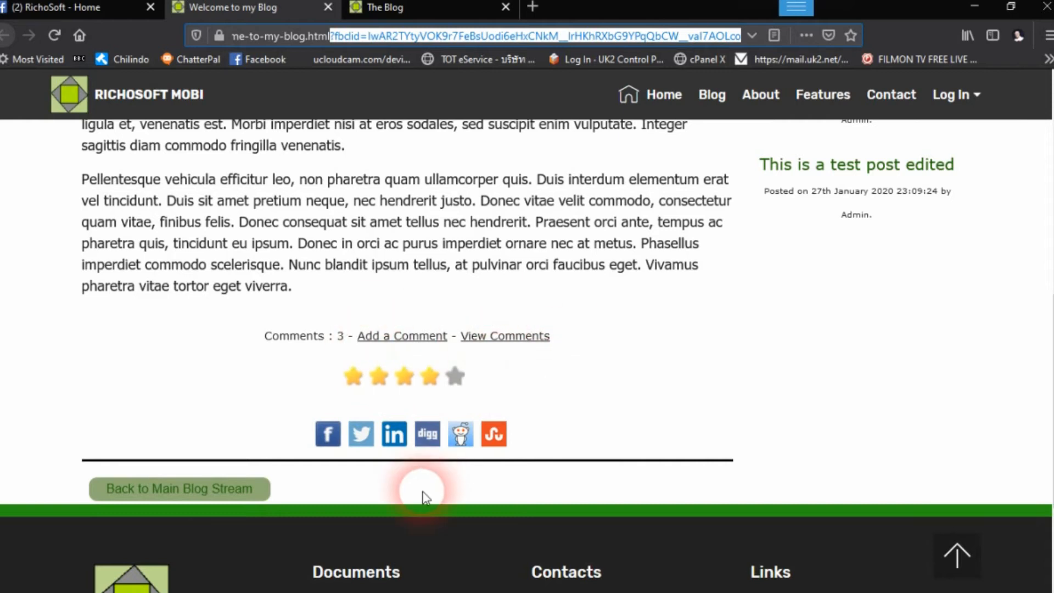
# Step: Open the blog's Admin page and continue from there to the users' login form
pyautogui.scroll(10, 701, 328)
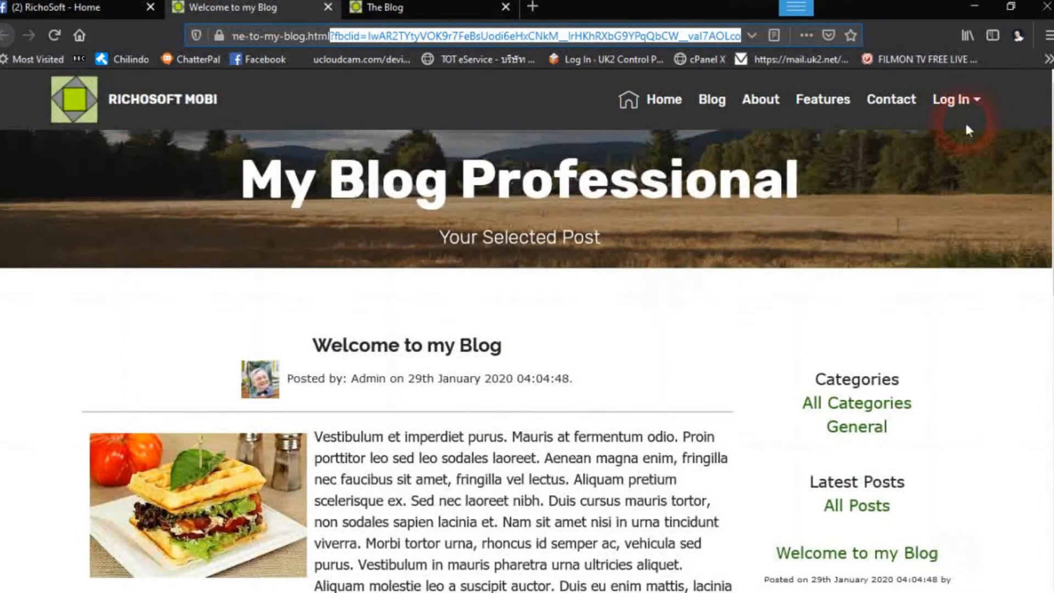
pyautogui.click(948, 105)
pyautogui.click(952, 106)
pyautogui.click(955, 106)
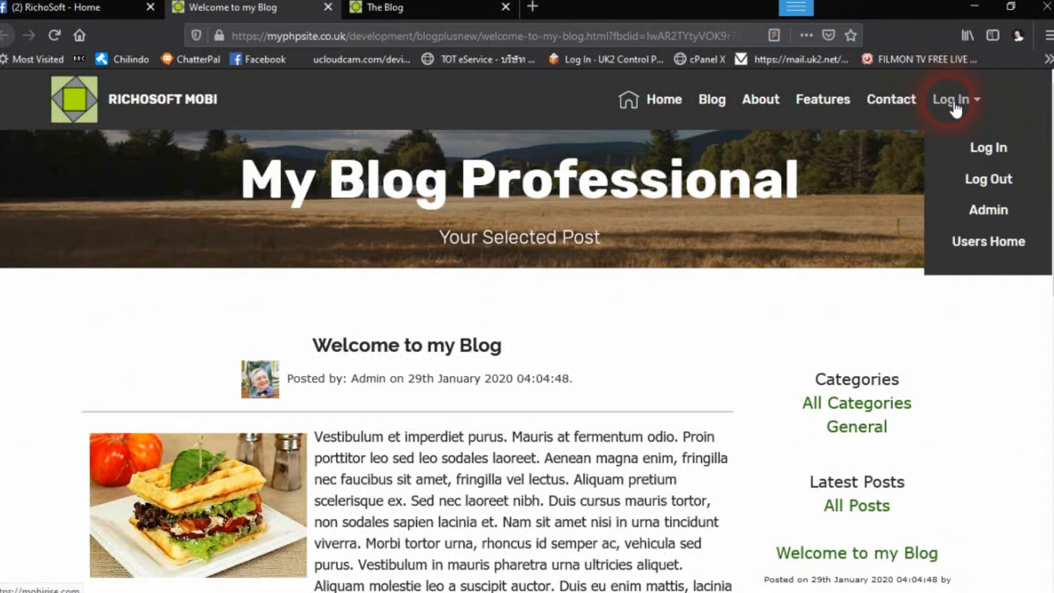
pyautogui.click(986, 214)
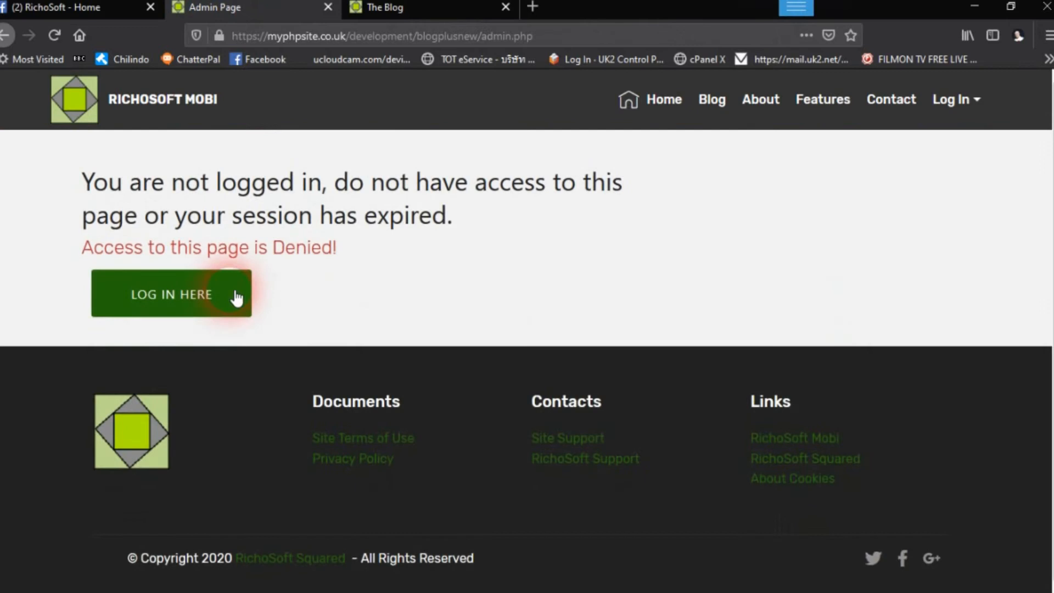
pyautogui.click(236, 295)
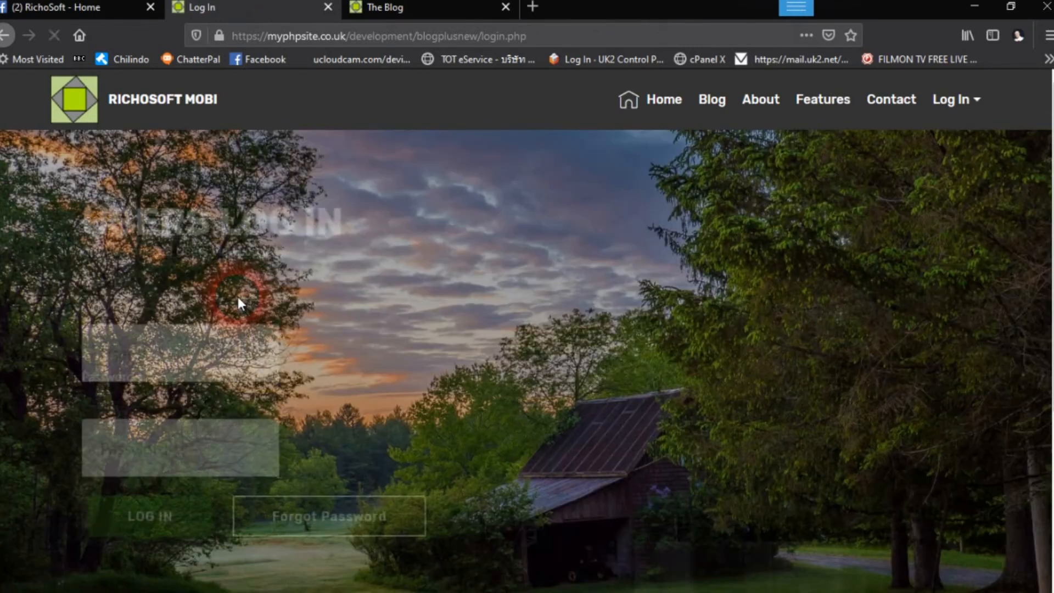
# Step: Log in to the users' area with the user ID admin and the account password
pyautogui.click(200, 314)
pyautogui.write('ad')
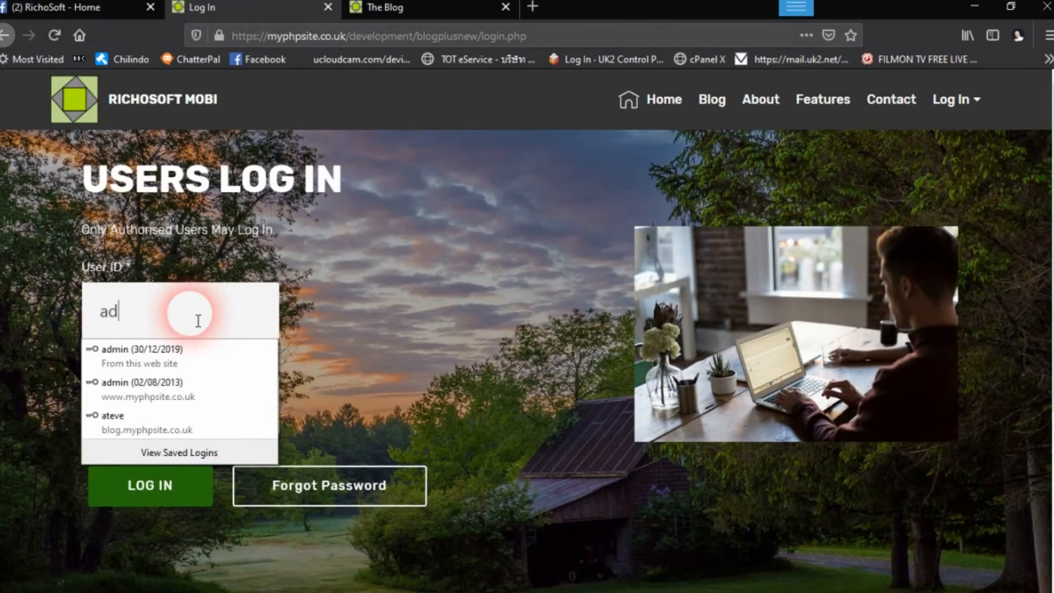
pyautogui.write('min')
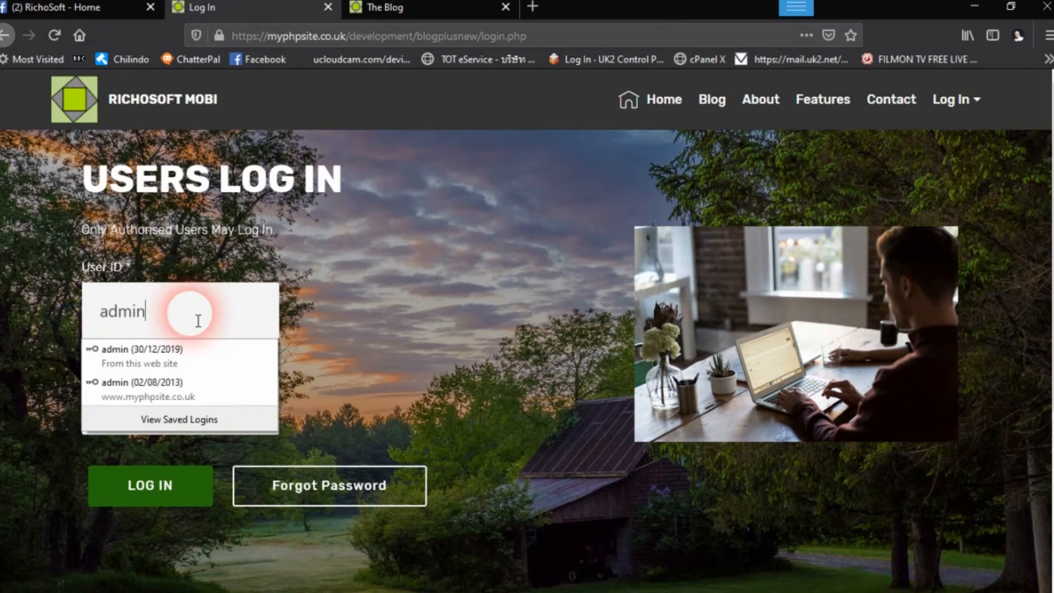
pyautogui.press('Tab')
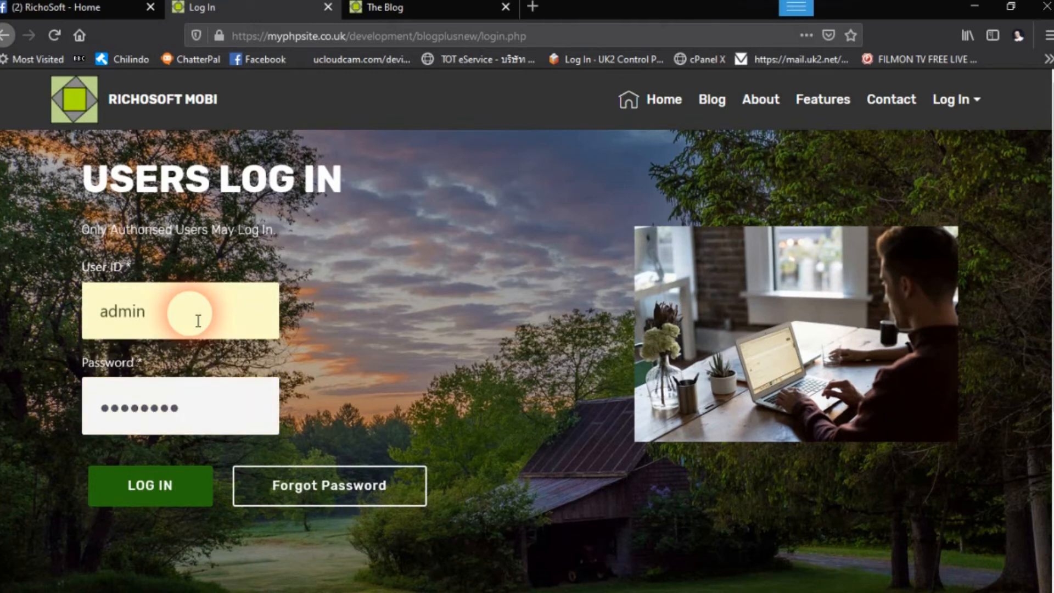
pyautogui.write('●●●●●●●●●')
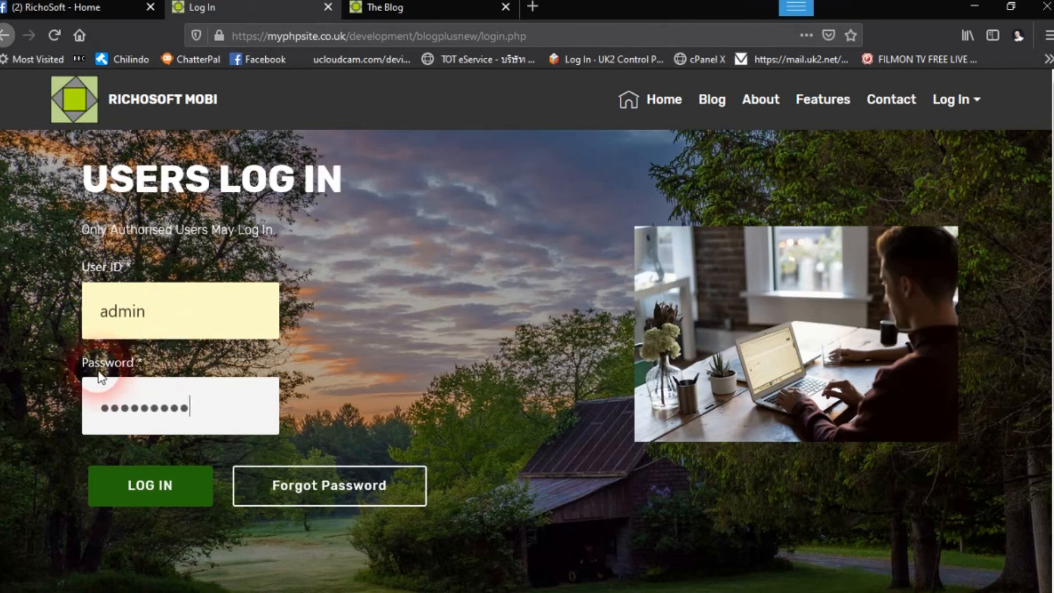
pyautogui.click(178, 487)
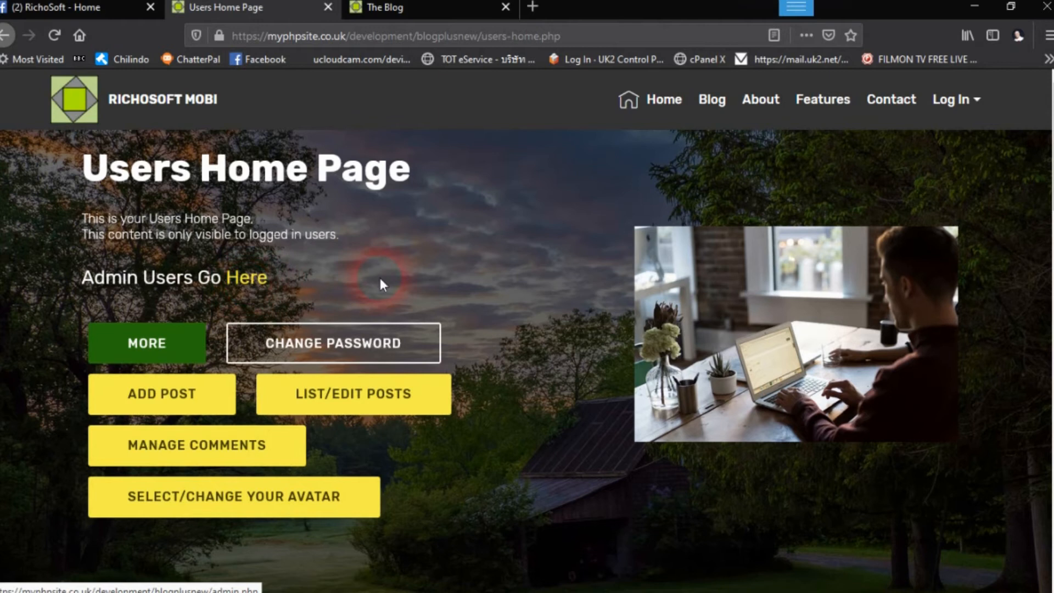
# Step: Examine the Users Home Page, including its post and comment options, the My Avatar upload area, password change and Users Notes
pyautogui.scroll(-3, 365, 340)
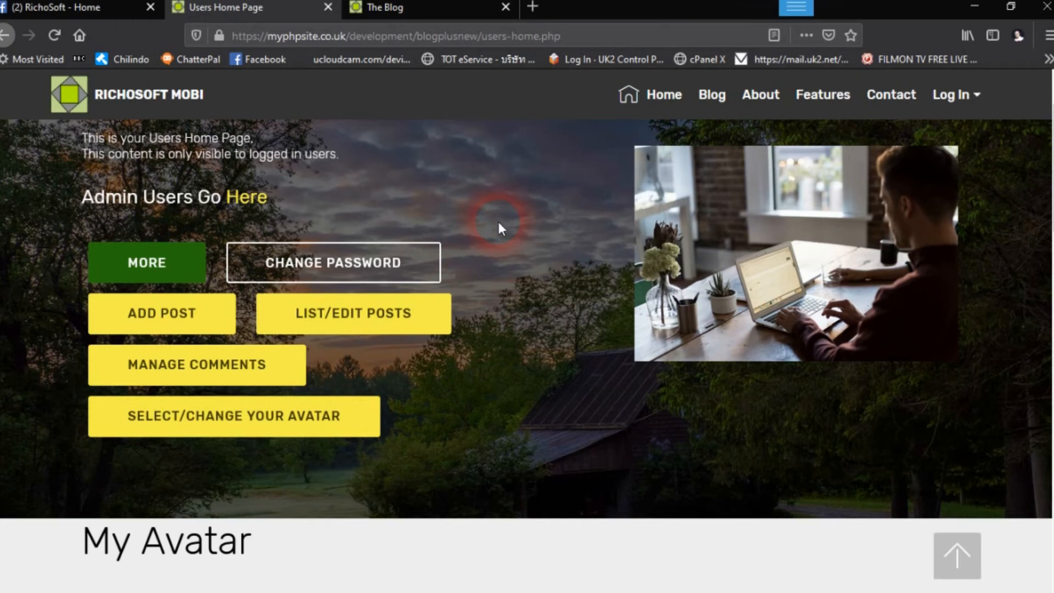
pyautogui.scroll(-10, 498, 221)
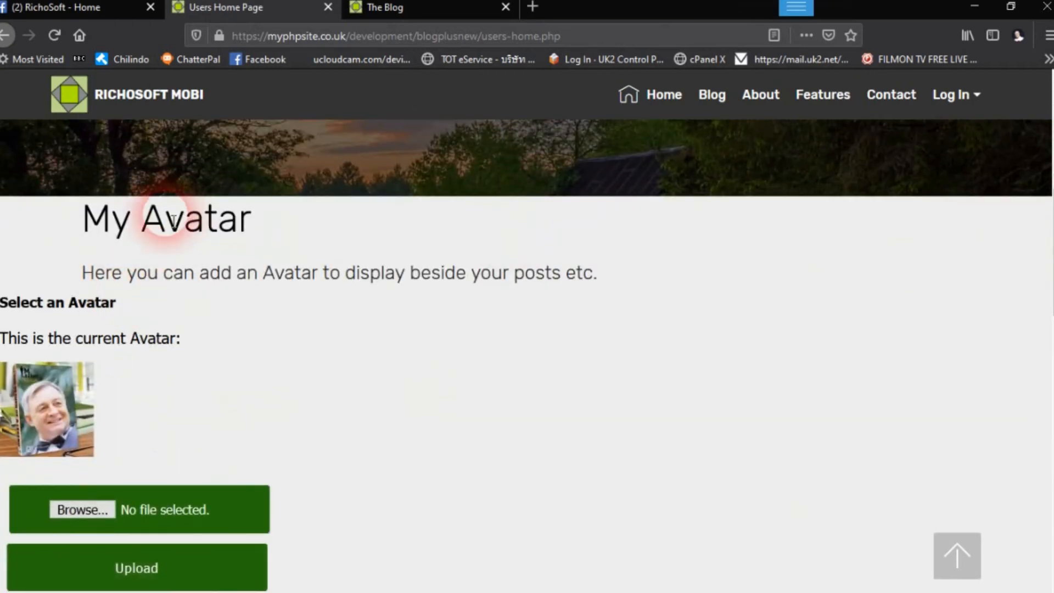
pyautogui.scroll(-5, 146, 349)
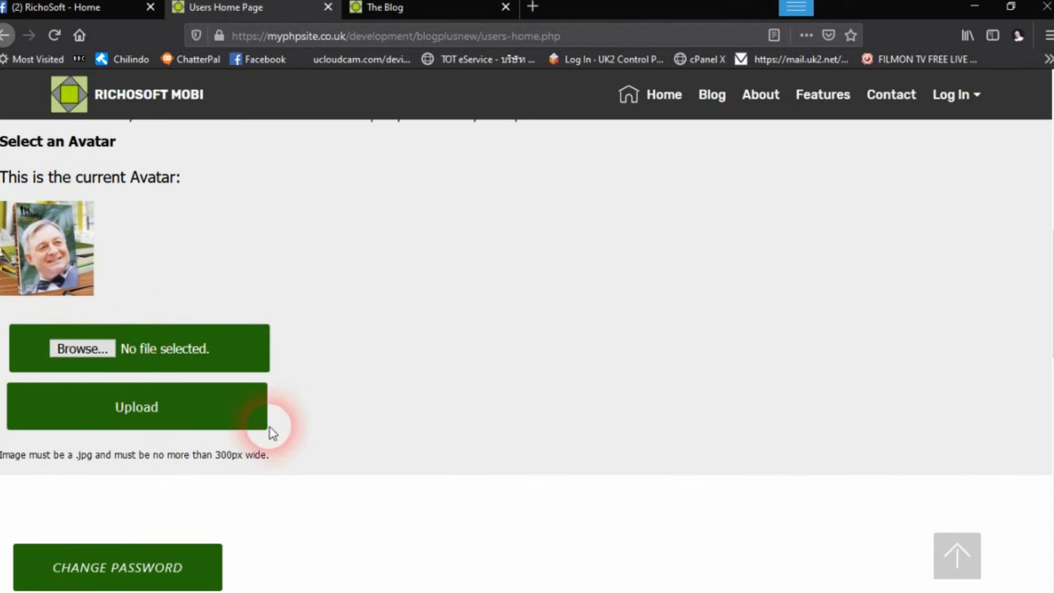
pyautogui.scroll(-3, 189, 390)
pyautogui.scroll(-5, 182, 404)
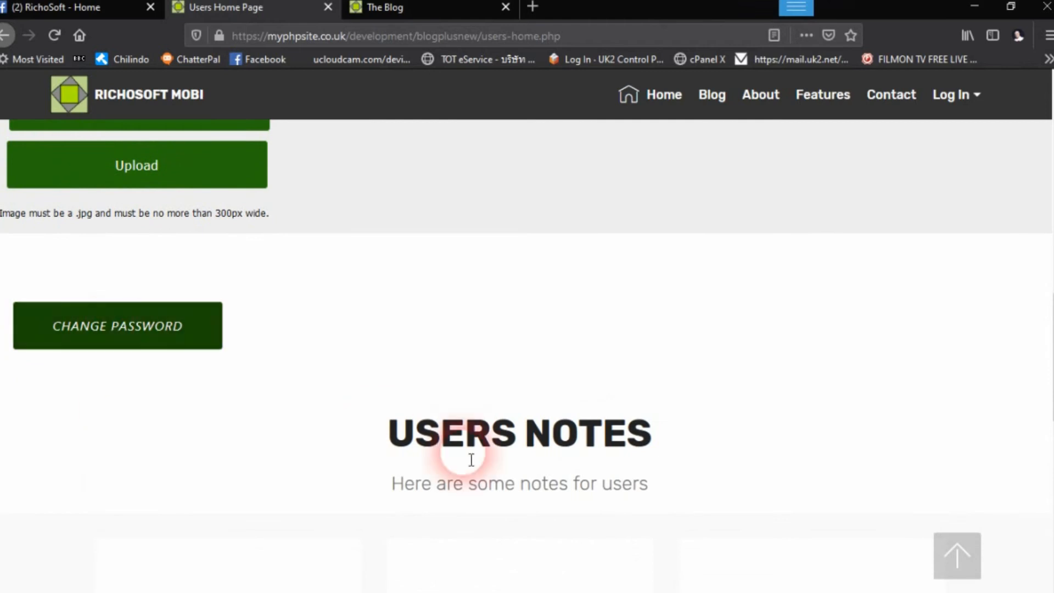
pyautogui.scroll(-3, 447, 473)
pyautogui.scroll(-6, 671, 483)
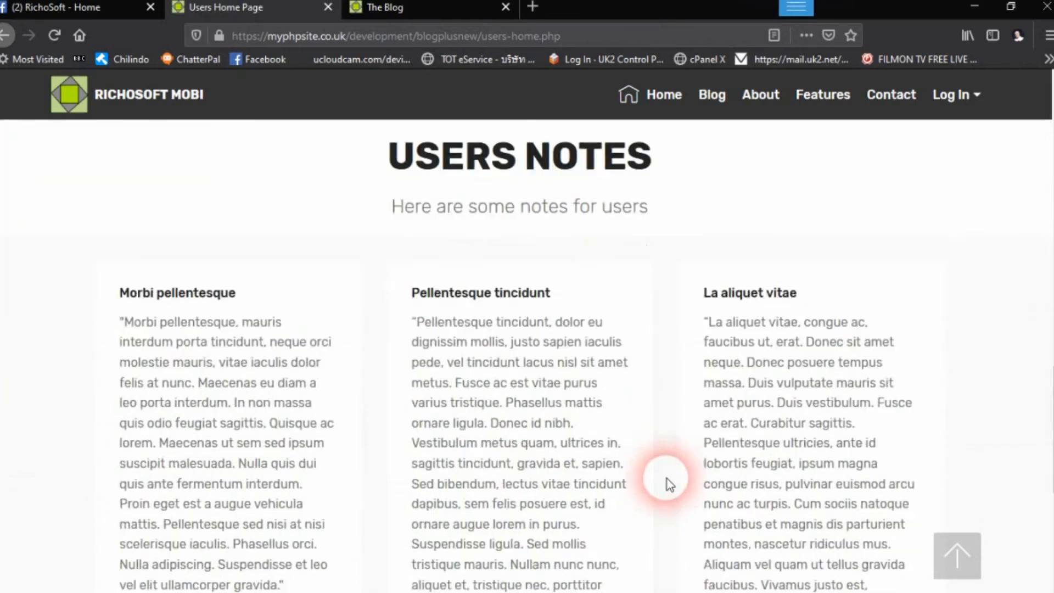
pyautogui.scroll(7, 607, 498)
pyautogui.scroll(10, 482, 418)
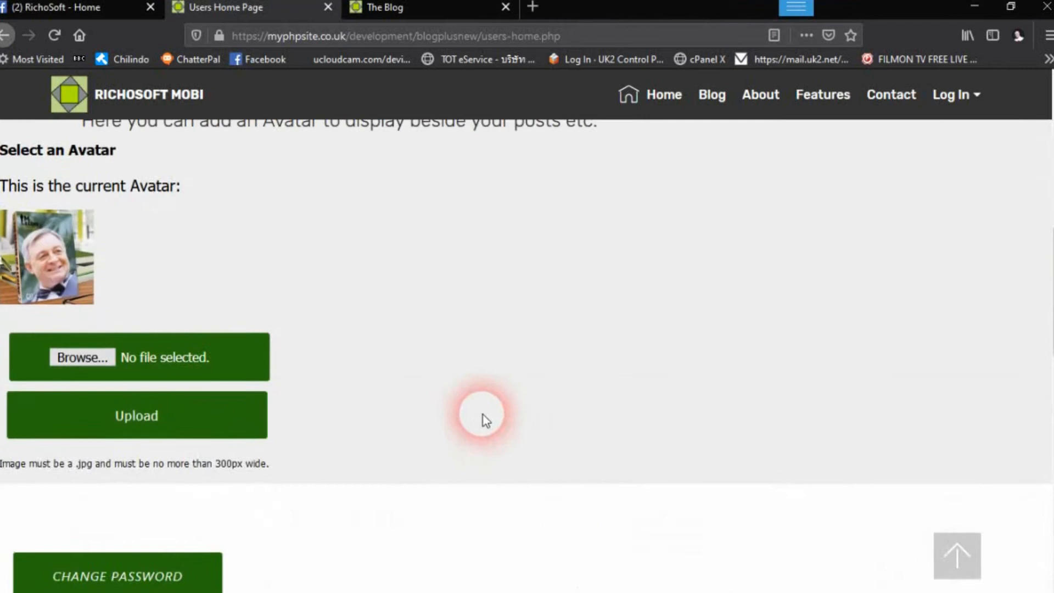
# Step: Open the Admin page and go to its Add Users section
pyautogui.click(954, 100)
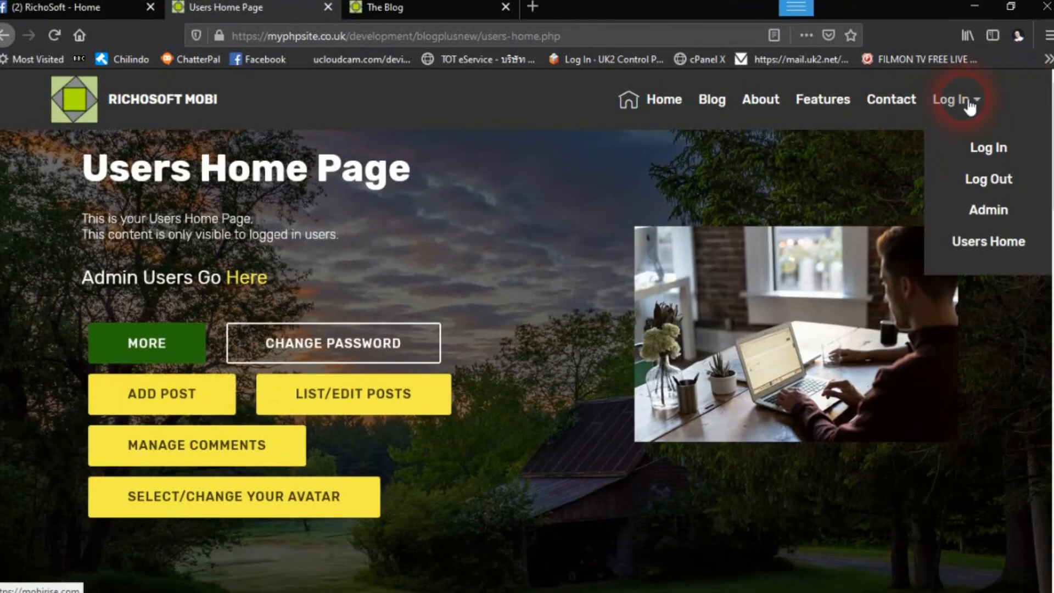
pyautogui.click(987, 209)
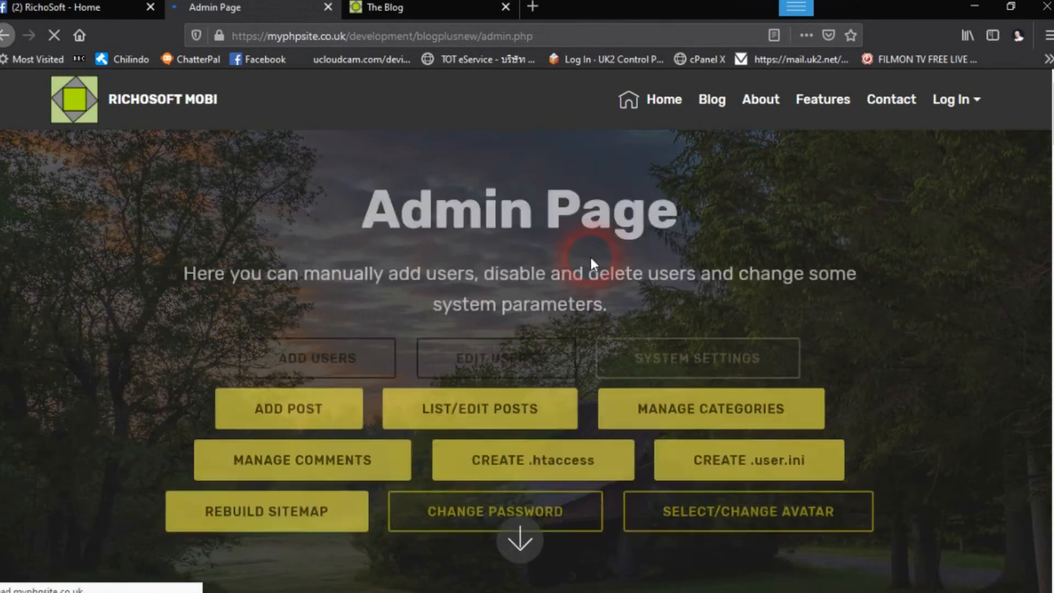
pyautogui.scroll(-2, 591, 258)
pyautogui.click(353, 269)
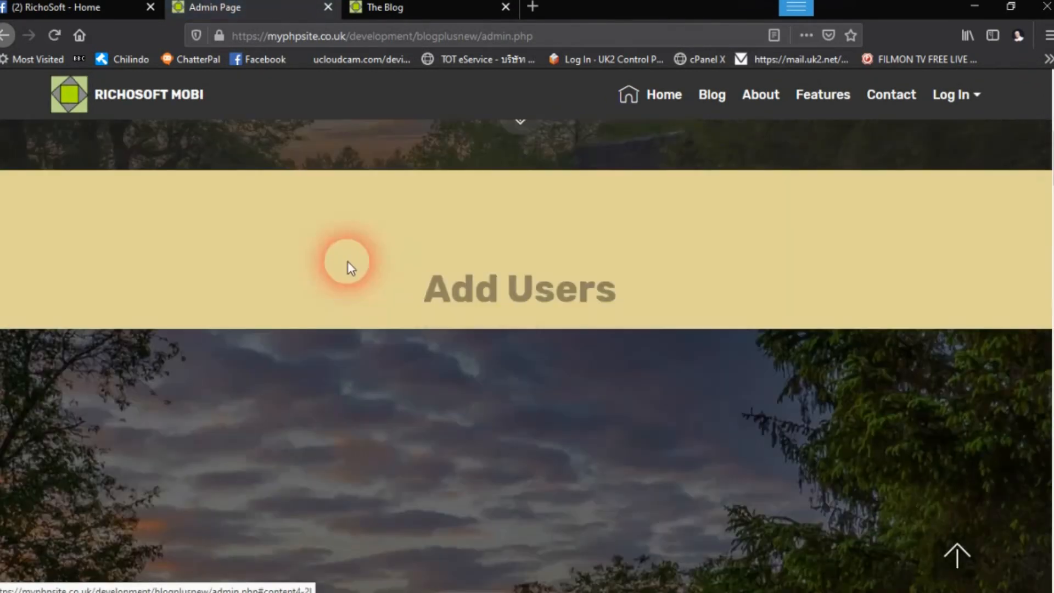
# Step: Examine the new-user form's fields, including the email-after-add option, temporary password and User Type choices
pyautogui.scroll(-3, 434, 368)
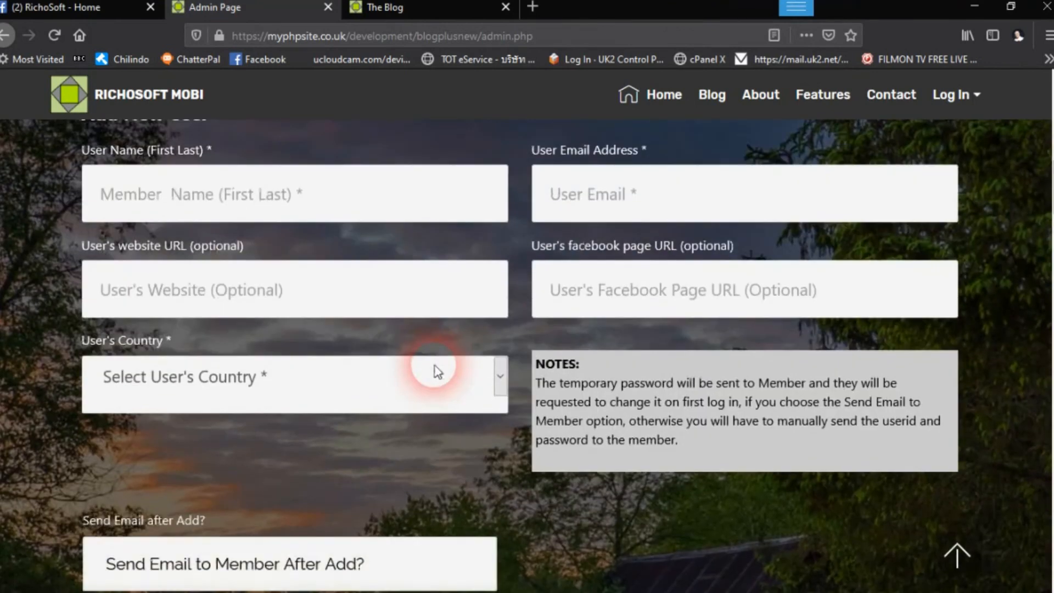
pyautogui.scroll(-2, 437, 372)
pyautogui.scroll(-3, 436, 368)
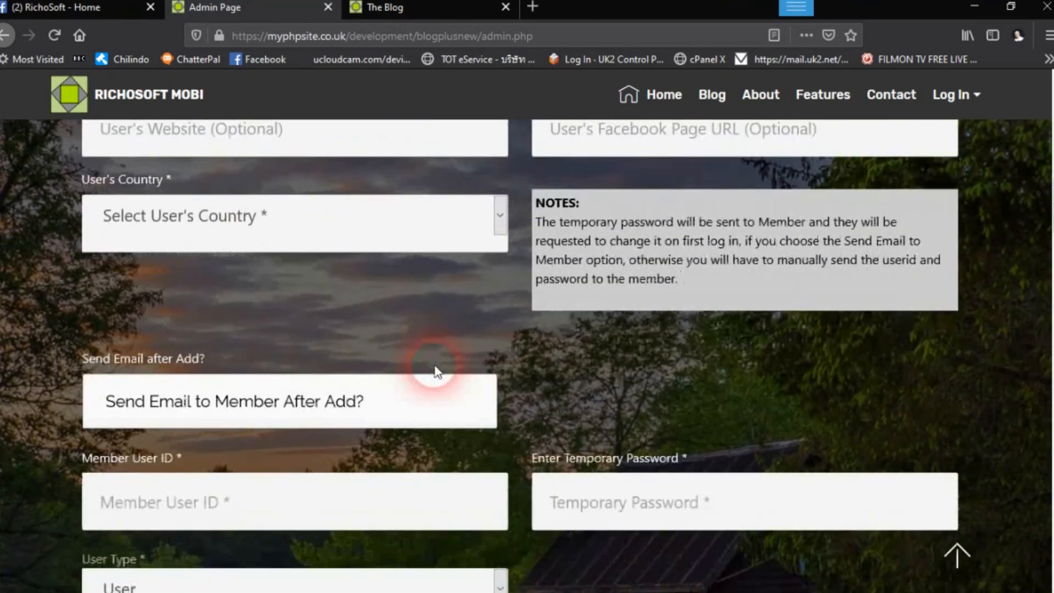
pyautogui.click(295, 438)
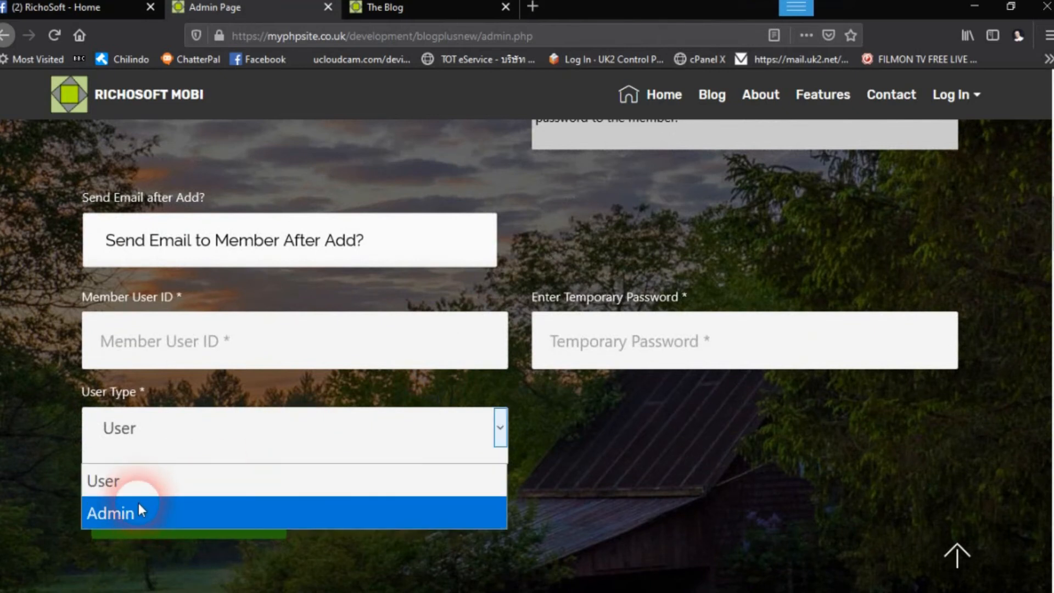
pyautogui.click(722, 448)
# Step: Review the admin account's record in the Edit Users section, including its status options, and return to the Admin page's options
pyautogui.scroll(4, 622, 305)
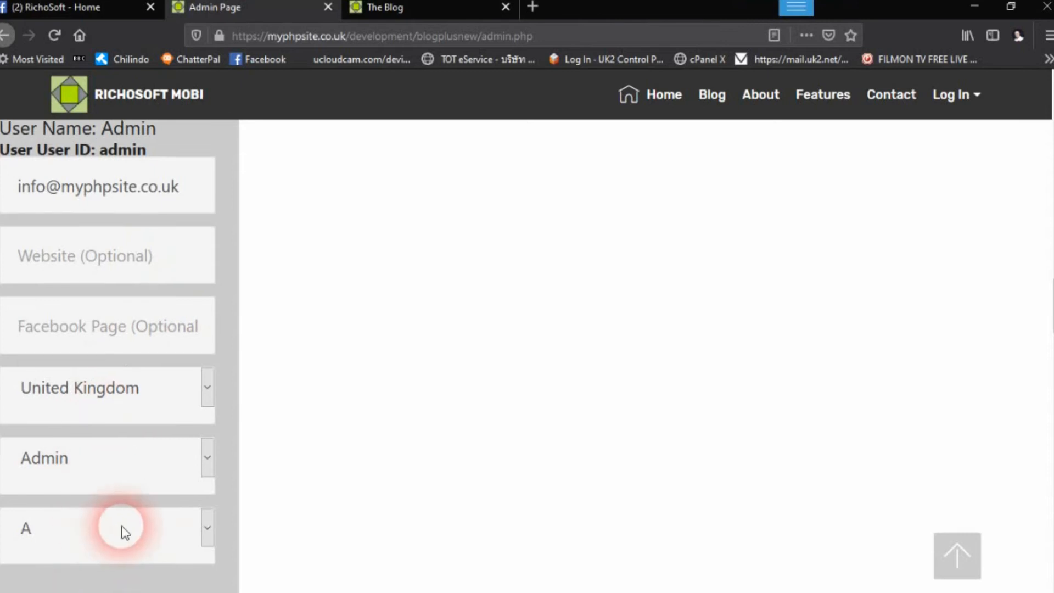
pyautogui.scroll(-3, 122, 527)
pyautogui.click(142, 396)
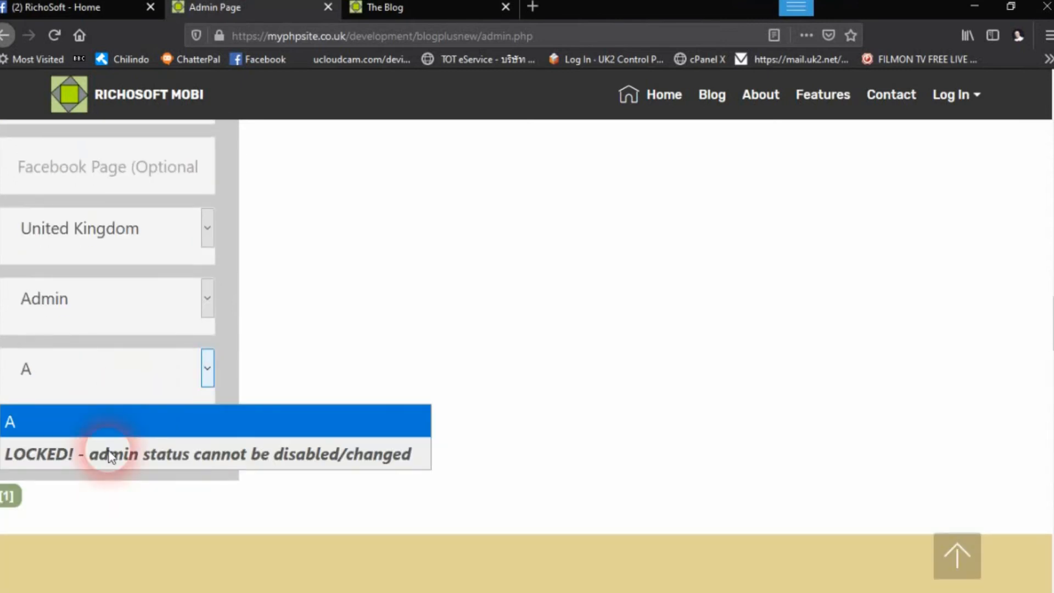
pyautogui.click(38, 371)
pyautogui.scroll(10, 556, 331)
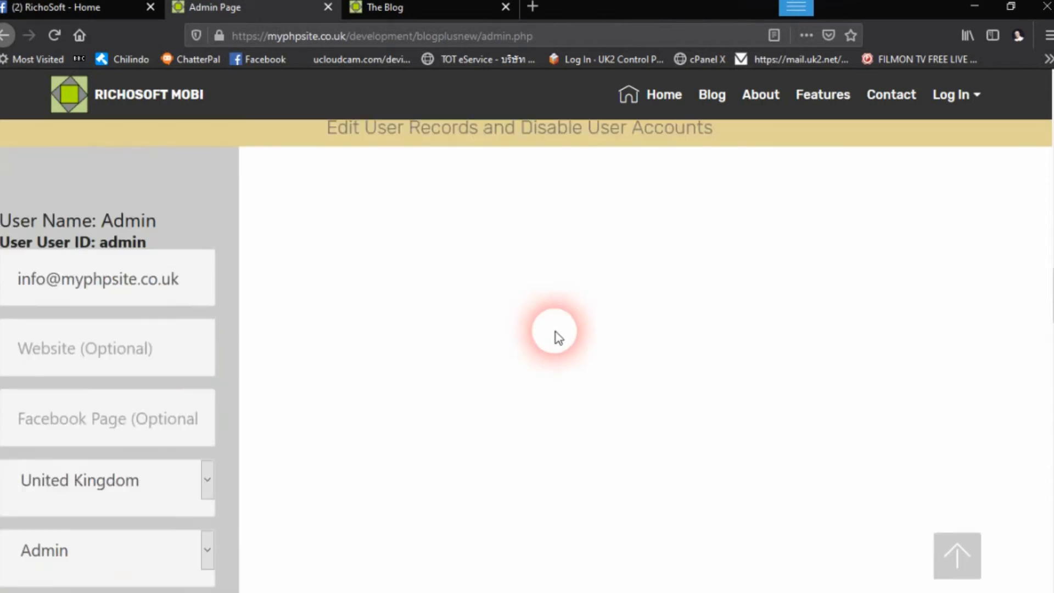
pyautogui.scroll(15, 554, 328)
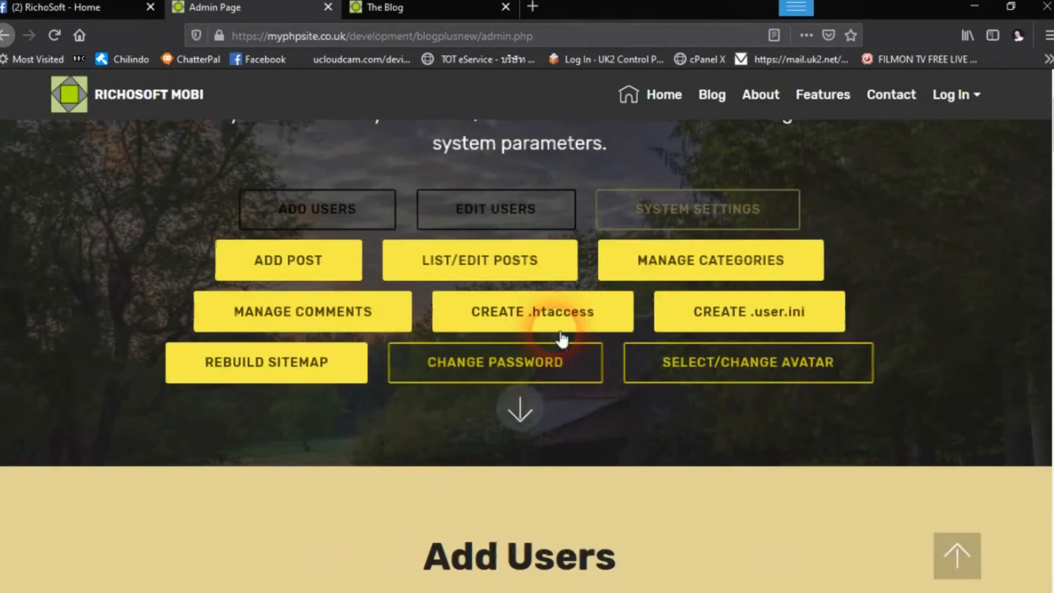
# Step: Go to System Settings, look over the email header logo, and resave the site's existing address for sending emails
pyautogui.click(704, 210)
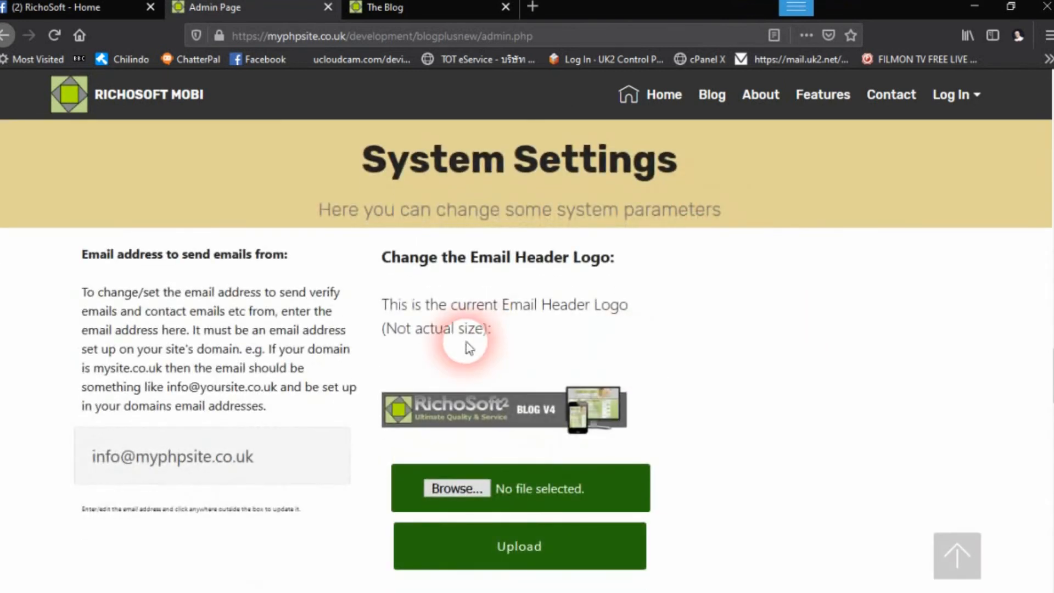
pyautogui.scroll(-3, 308, 382)
pyautogui.click(278, 303)
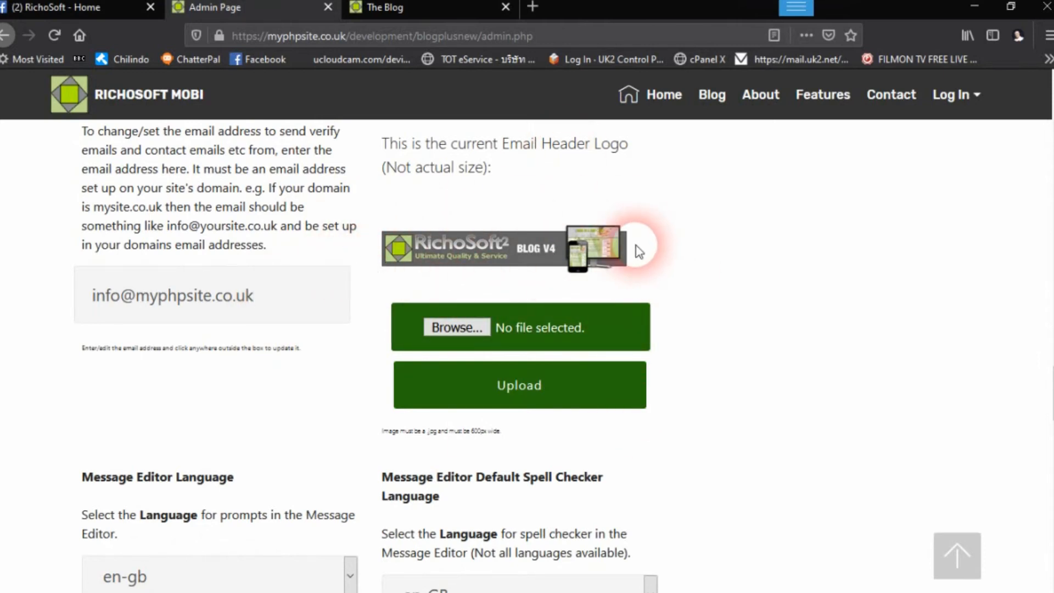
pyautogui.scroll(-2, 663, 348)
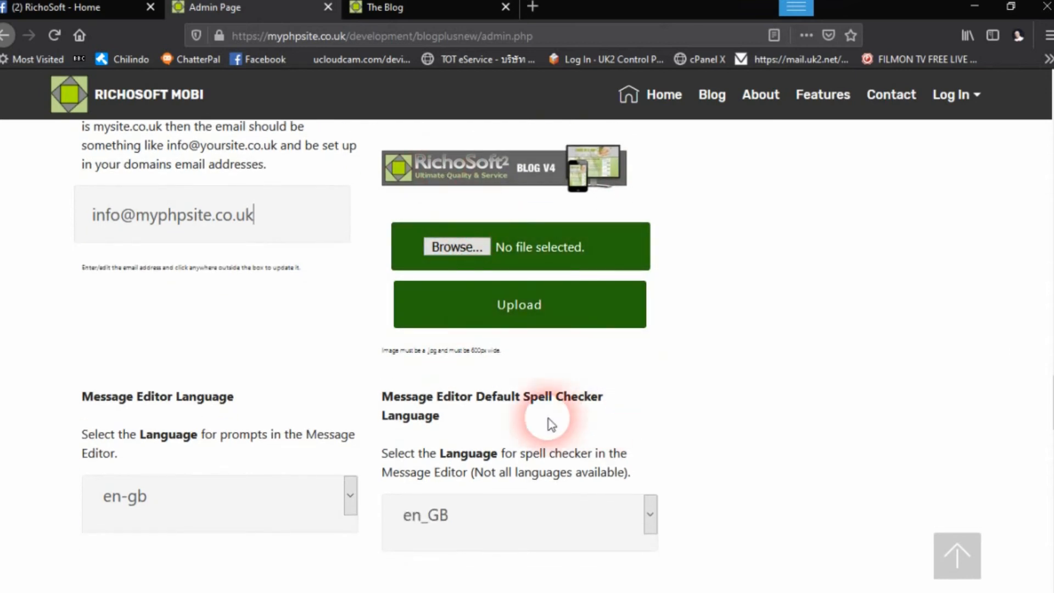
pyautogui.scroll(-4, 442, 414)
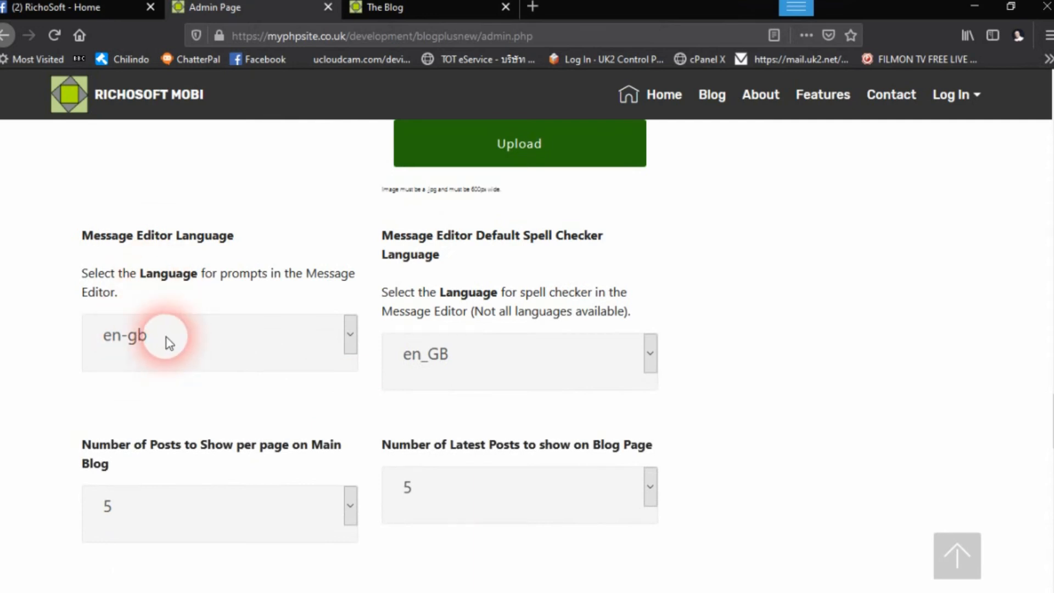
pyautogui.click(194, 338)
pyautogui.click(193, 338)
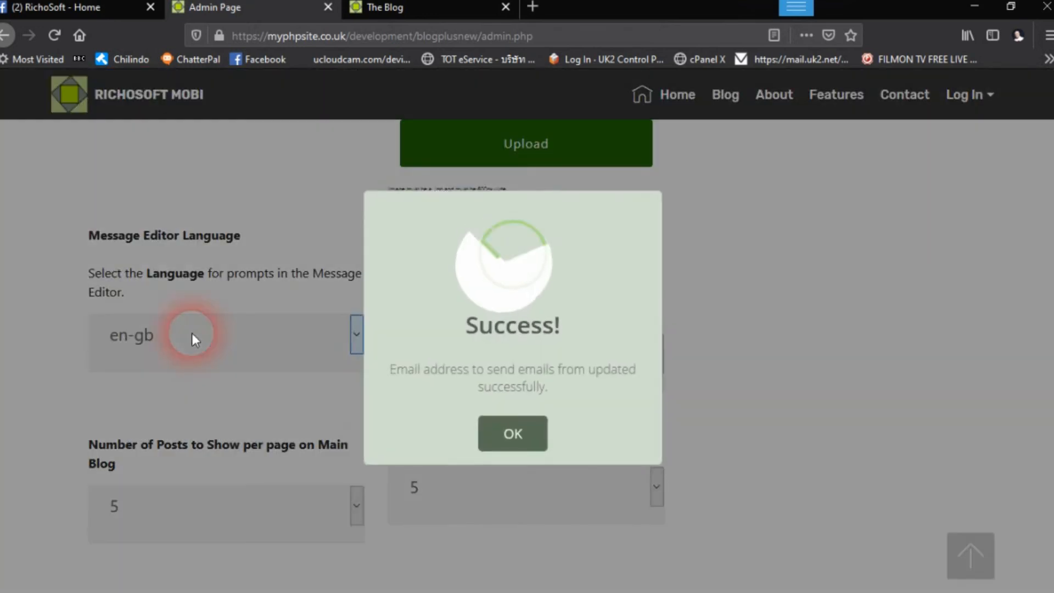
pyautogui.click(522, 443)
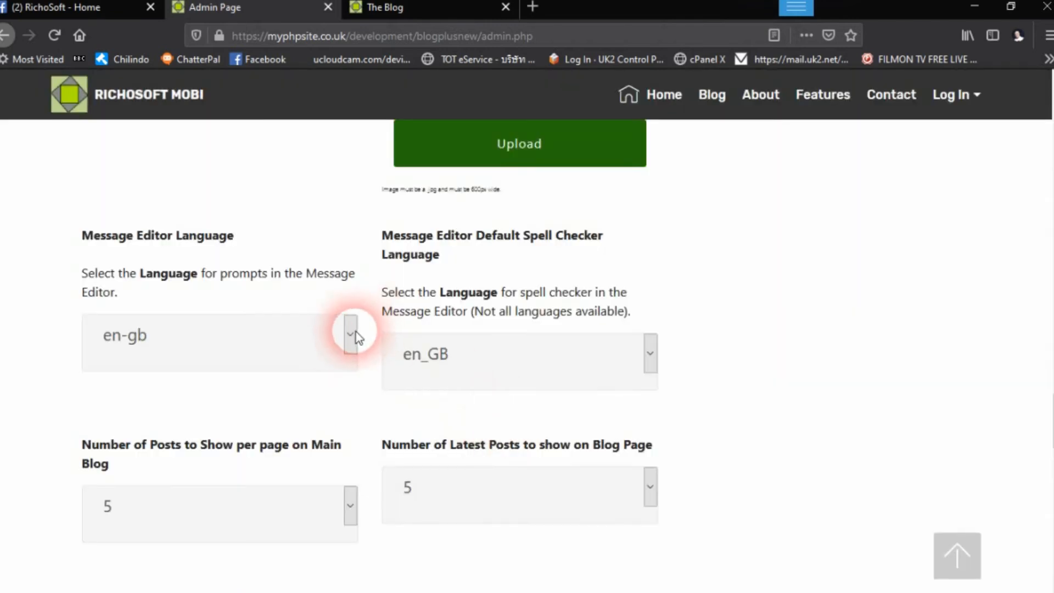
# Step: Browse the languages available for the Message Editor prompts and close the choices without picking one
pyautogui.click(356, 332)
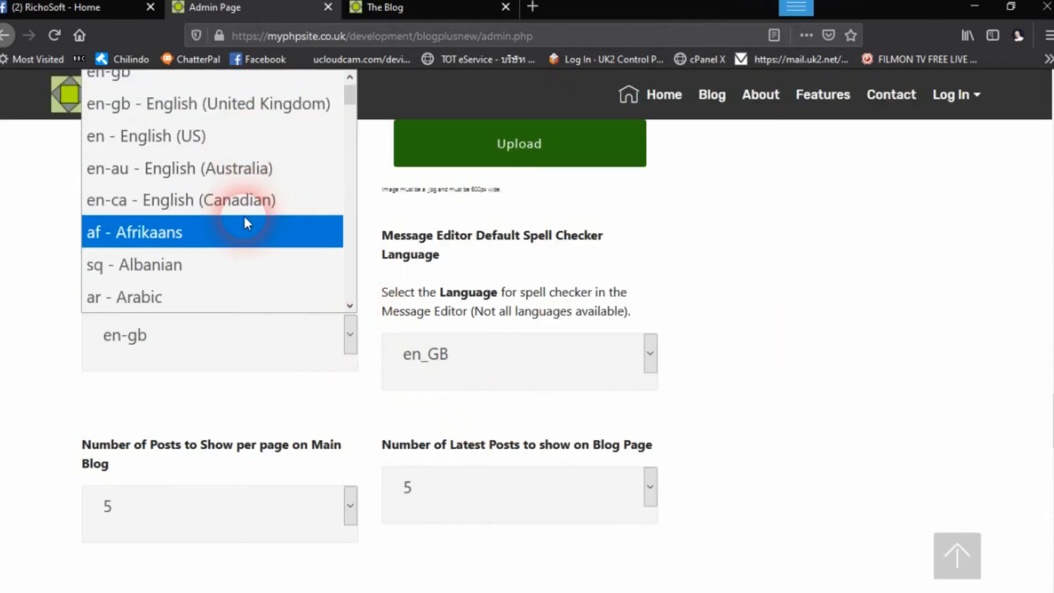
pyautogui.scroll(-1, 243, 241)
pyautogui.scroll(-5, 243, 251)
pyautogui.scroll(5, 243, 253)
pyautogui.scroll(1, 242, 254)
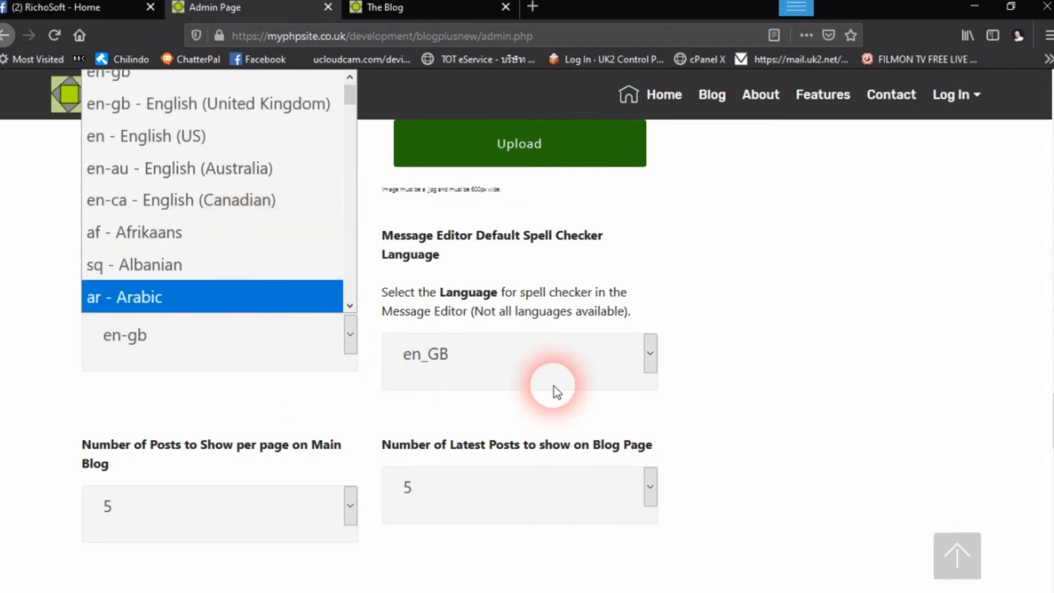
pyautogui.click(777, 277)
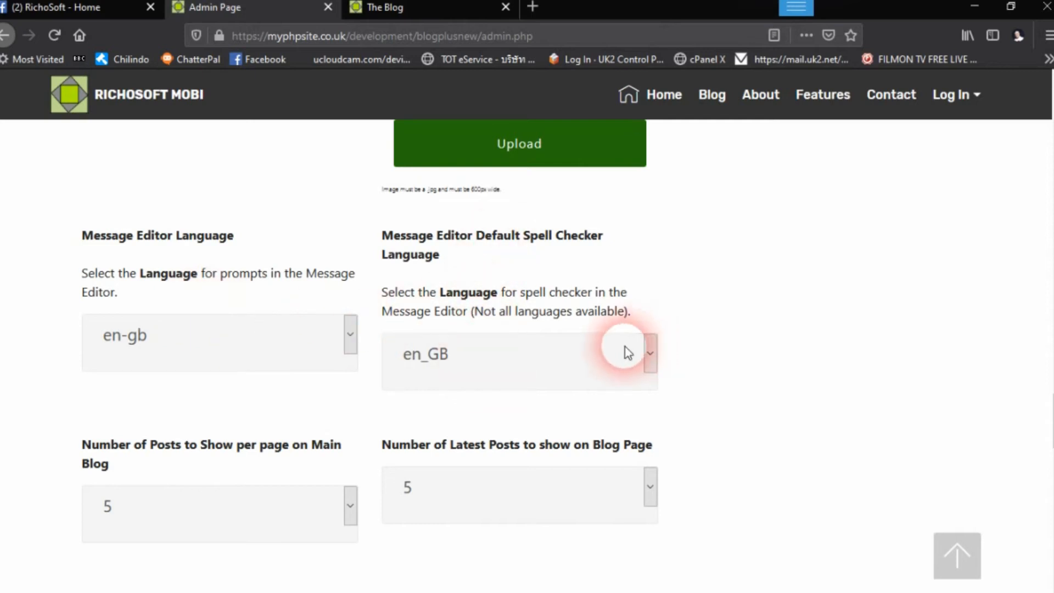
# Step: Set the Message Editor's default spell checker language to British English – en_GB
pyautogui.click(651, 356)
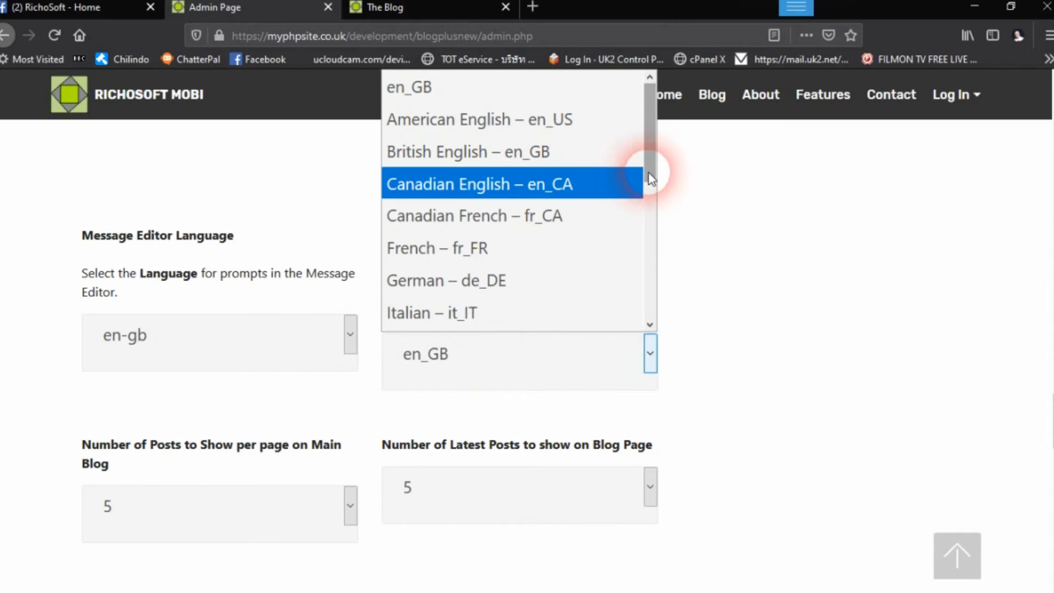
pyautogui.moveTo(653, 158)
pyautogui.mouseDown()
pyautogui.moveTo(651, 331)
pyautogui.moveTo(651, 157)
pyautogui.mouseUp()
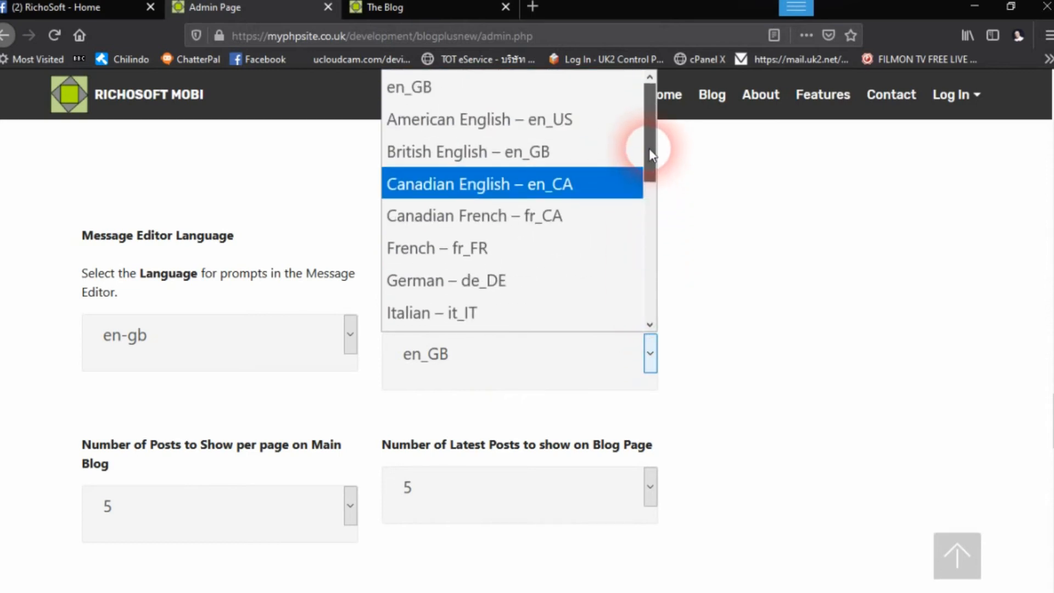
pyautogui.click(437, 151)
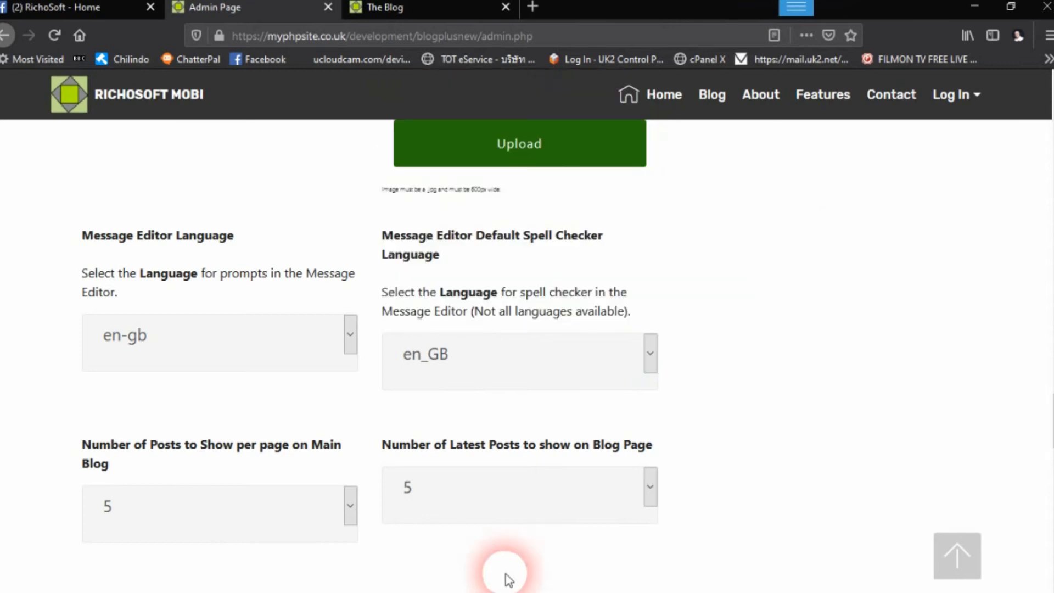
# Step: Look through the choices for Number of Posts to Show per page on Main Blog without picking one
pyautogui.scroll(-4, 565, 364)
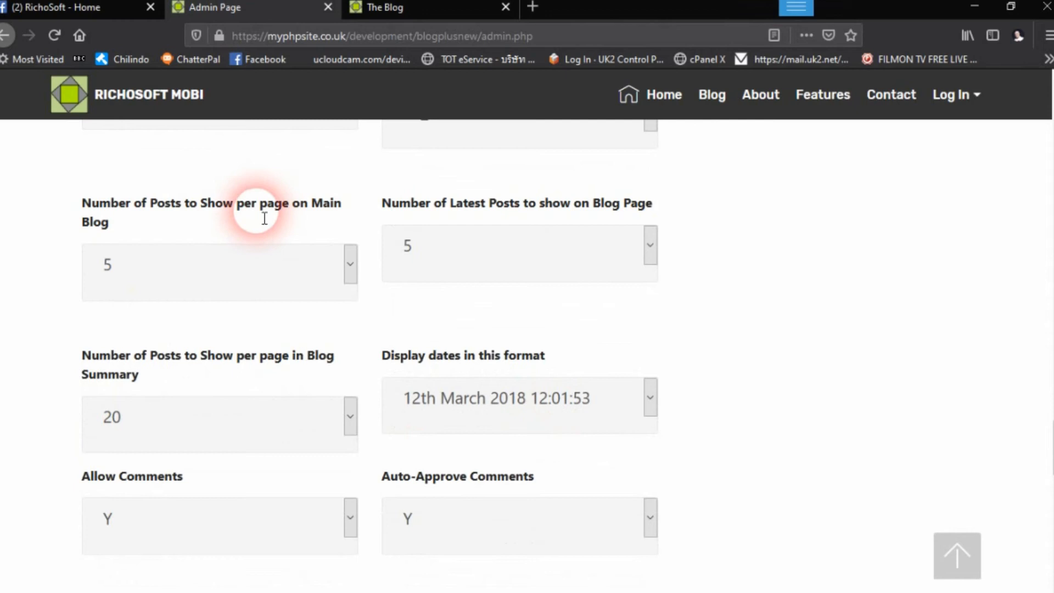
pyautogui.click(219, 256)
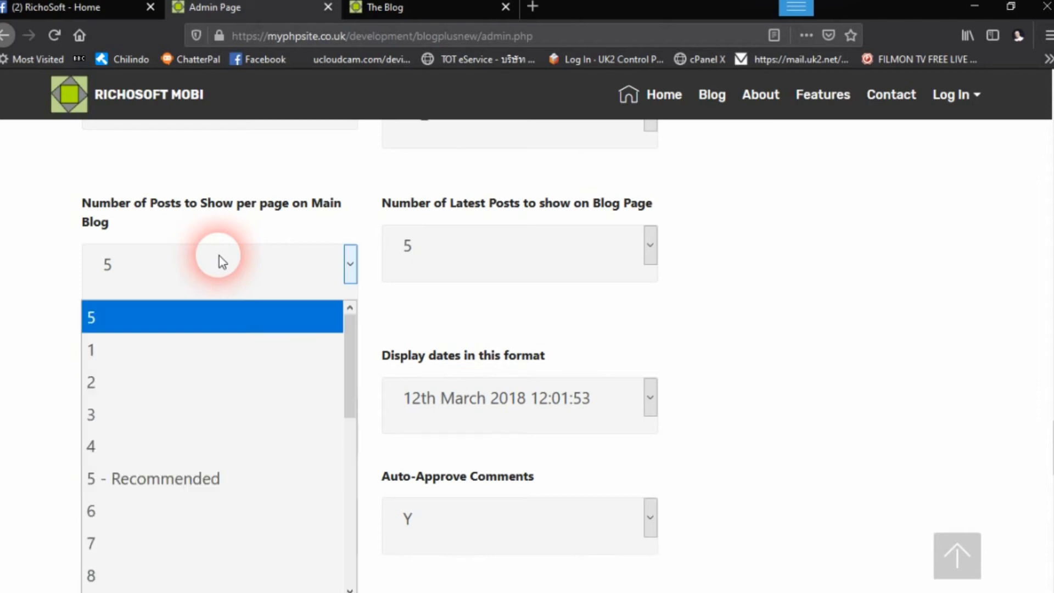
pyautogui.scroll(-2, 189, 429)
pyautogui.scroll(-2, 192, 445)
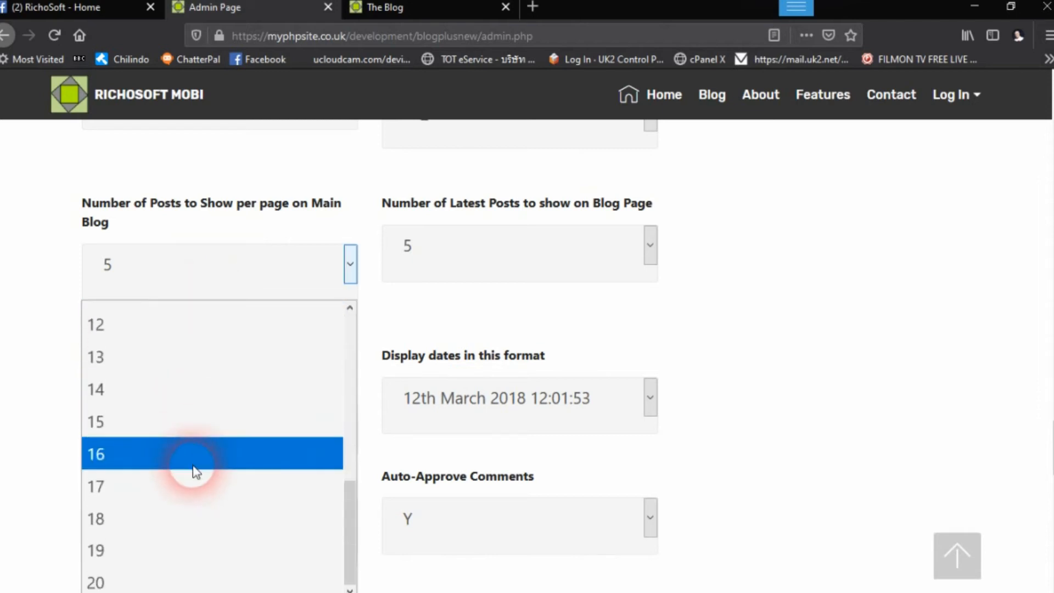
pyautogui.scroll(1, 164, 319)
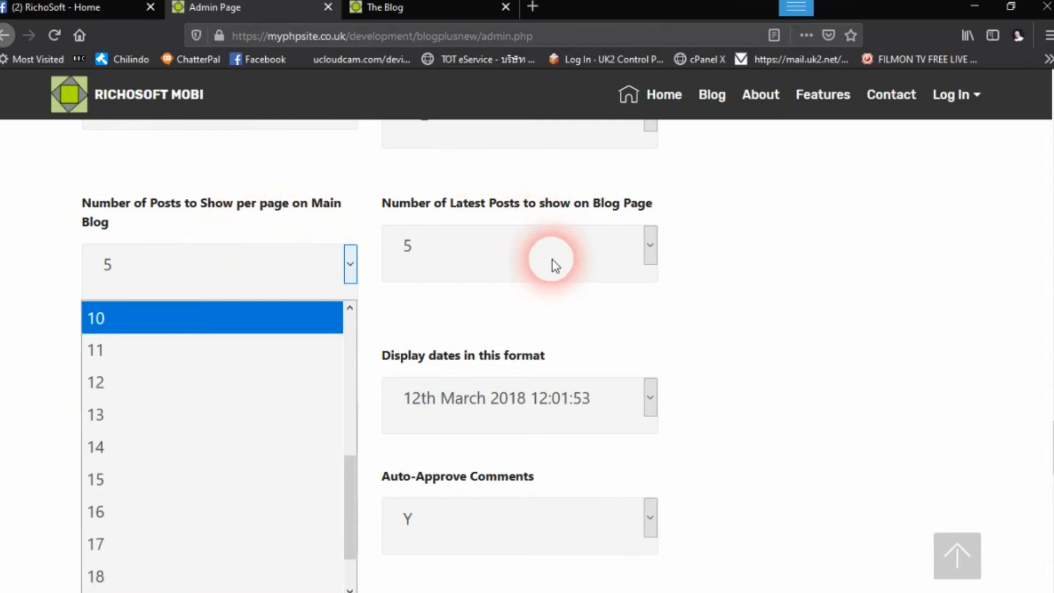
# Step: Look through the choices for Number of Latest Posts to show on Blog Page, leaving the setting as it is
pyautogui.click(536, 243)
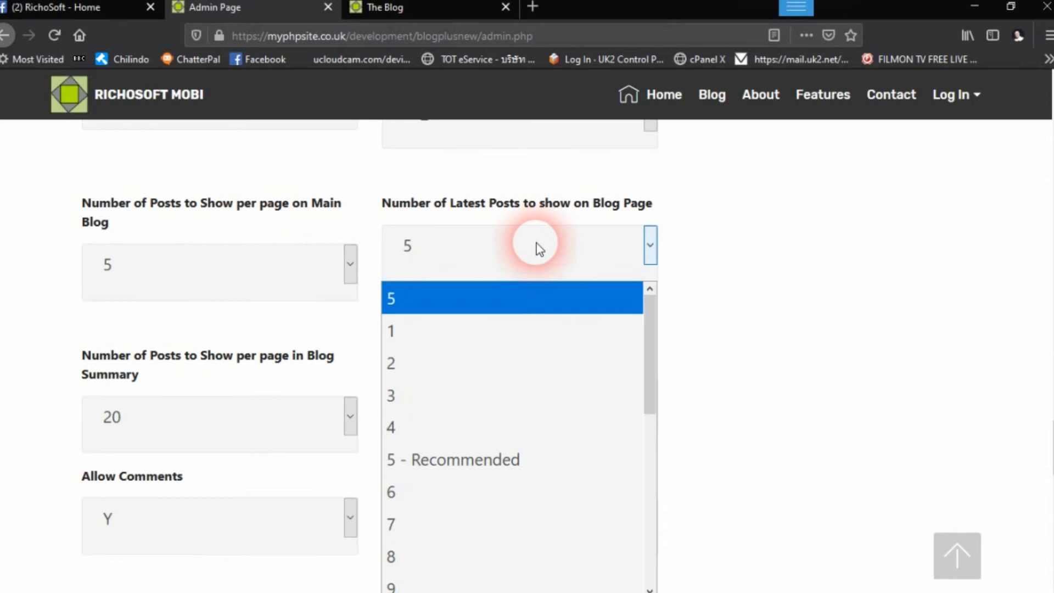
pyautogui.moveTo(647, 336); pyautogui.dragTo(628, 308)
pyautogui.click(628, 308)
pyautogui.scroll(-4, 219, 275)
pyautogui.scroll(2, 218, 247)
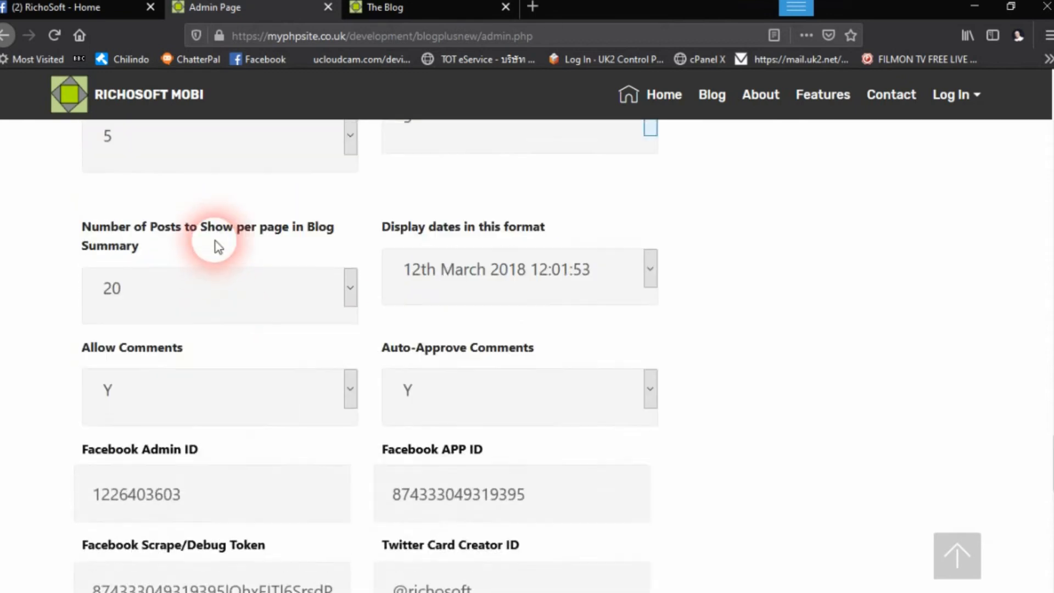
# Step: Look at the choices for Number of Posts to Show per page in Blog Summary and close them without picking one
pyautogui.scroll(1, 217, 247)
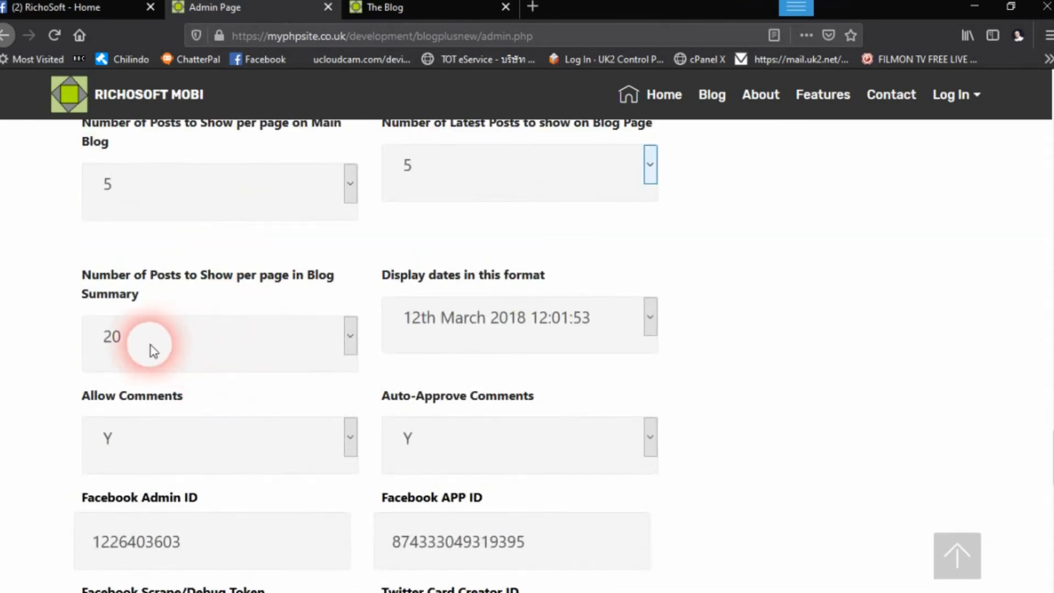
pyautogui.click(350, 337)
pyautogui.moveTo(354, 123)
pyautogui.mouseDown()
pyautogui.moveTo(334, 199)
pyautogui.moveTo(329, 322)
pyautogui.moveTo(339, 118)
pyautogui.mouseUp()
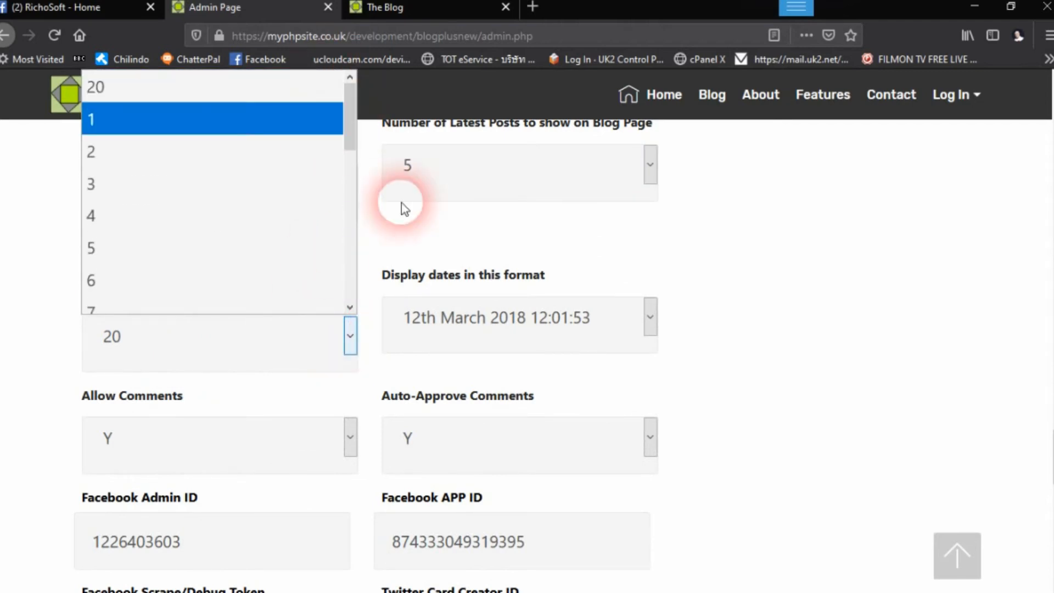
pyautogui.click(918, 280)
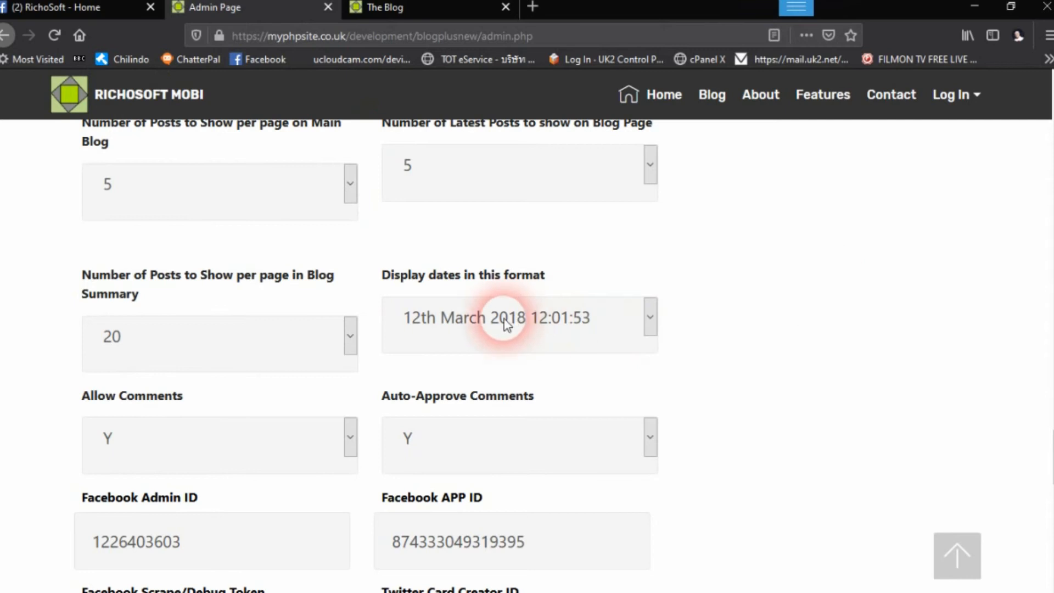
# Step: Browse the available date display formats and close the choices without picking one
pyautogui.click(650, 322)
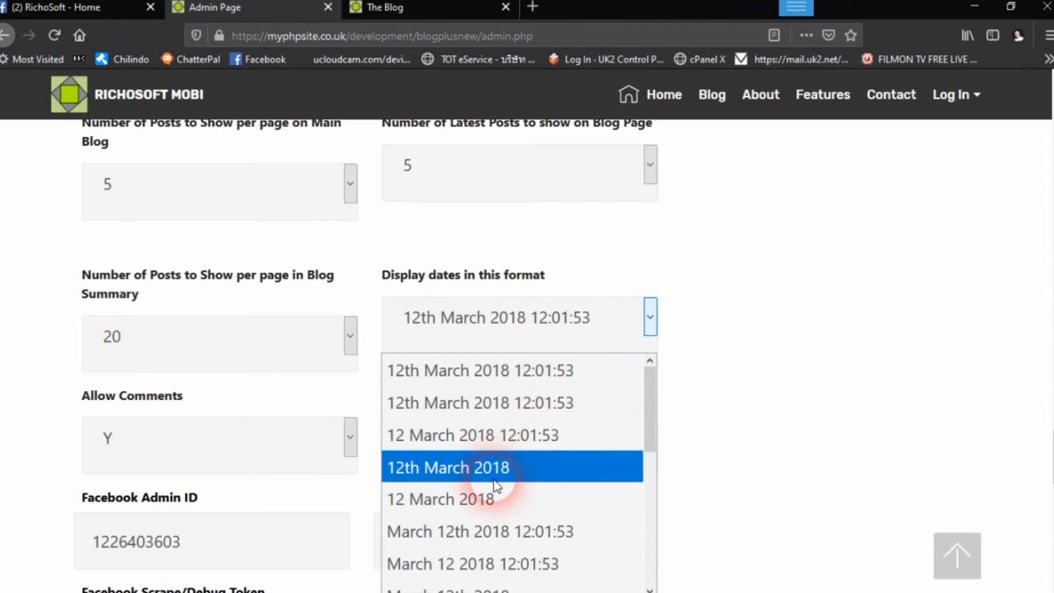
pyautogui.scroll(-3, 529, 496)
pyautogui.scroll(3, 530, 507)
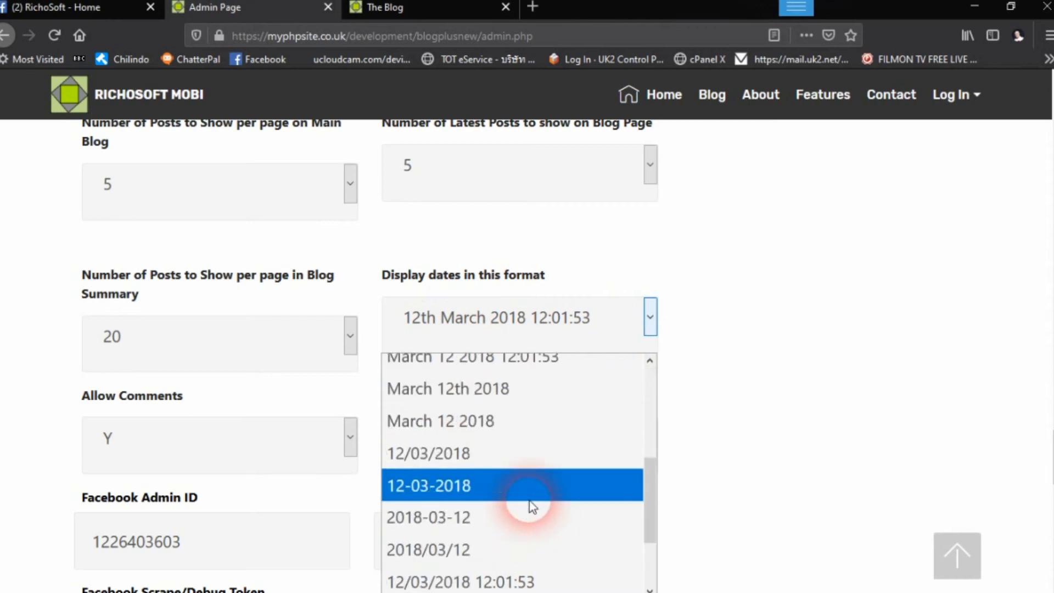
pyautogui.click(768, 387)
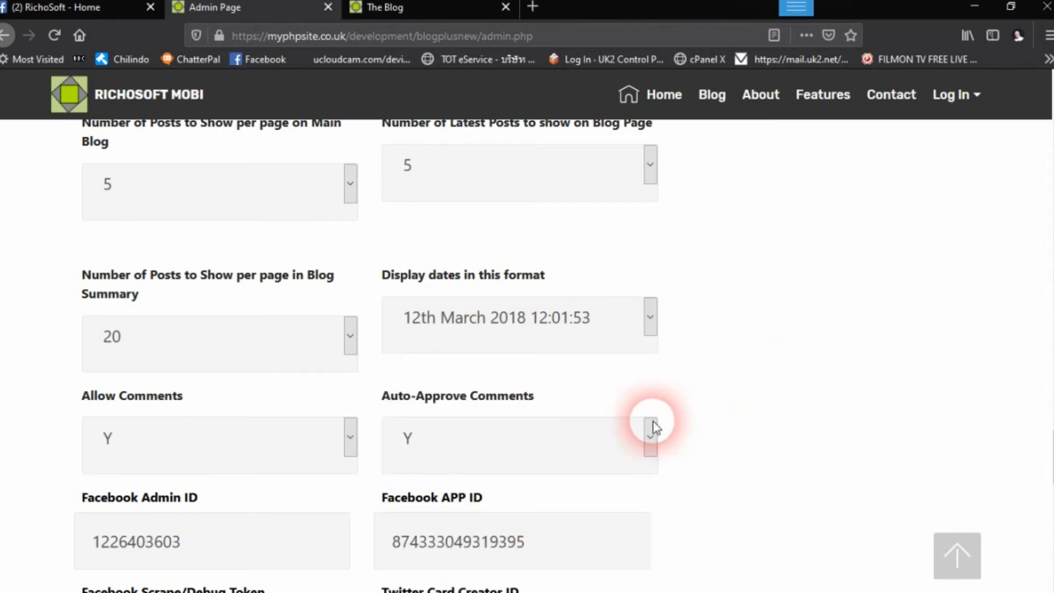
# Step: Check the options for Allow Comments and Auto-Approve Comments, leaving both settings as they are
pyautogui.scroll(-3, 288, 387)
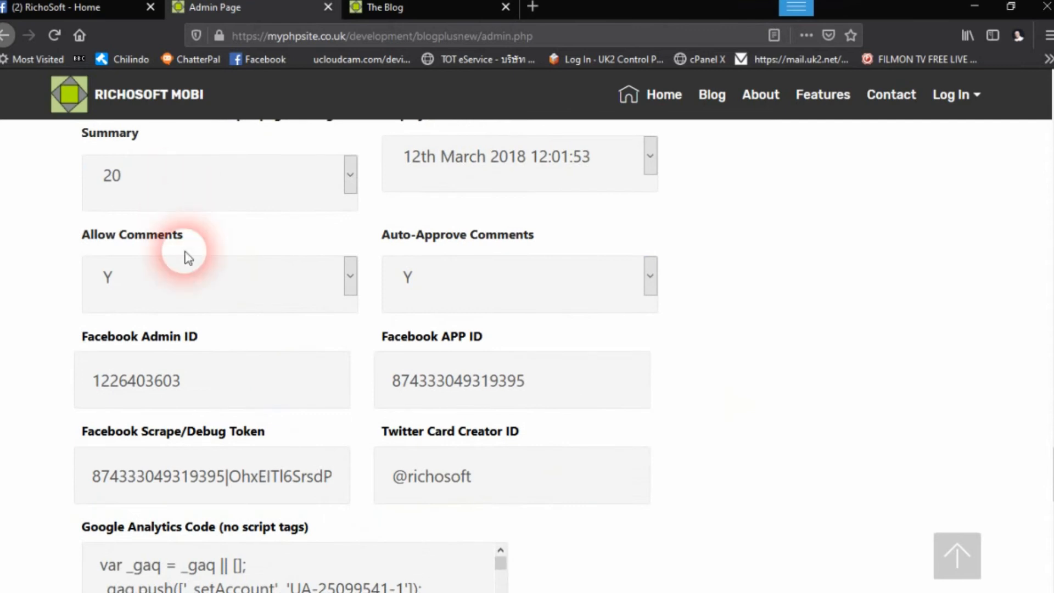
pyautogui.click(220, 274)
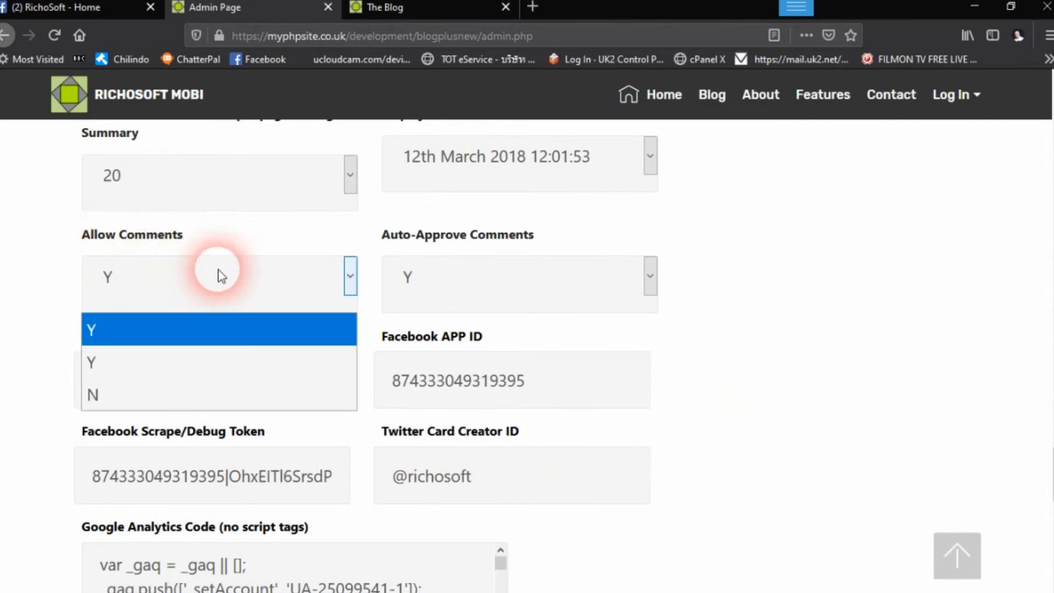
pyautogui.click(221, 274)
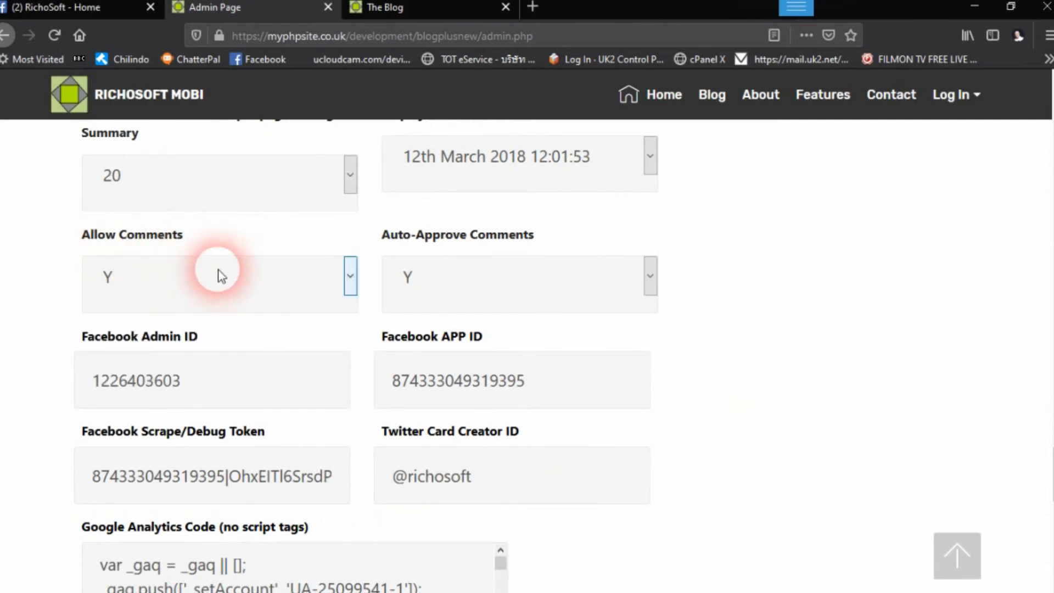
pyautogui.click(542, 281)
pyautogui.click(542, 280)
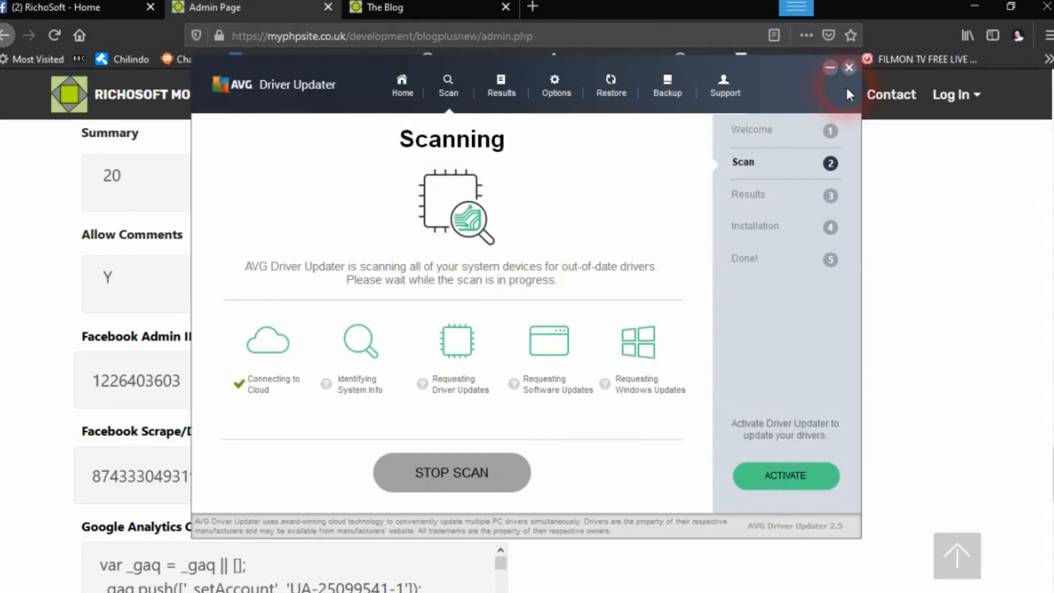
# Step: Close the AVG Driver Updater window and agree to cancel its scan
pyautogui.click(849, 68)
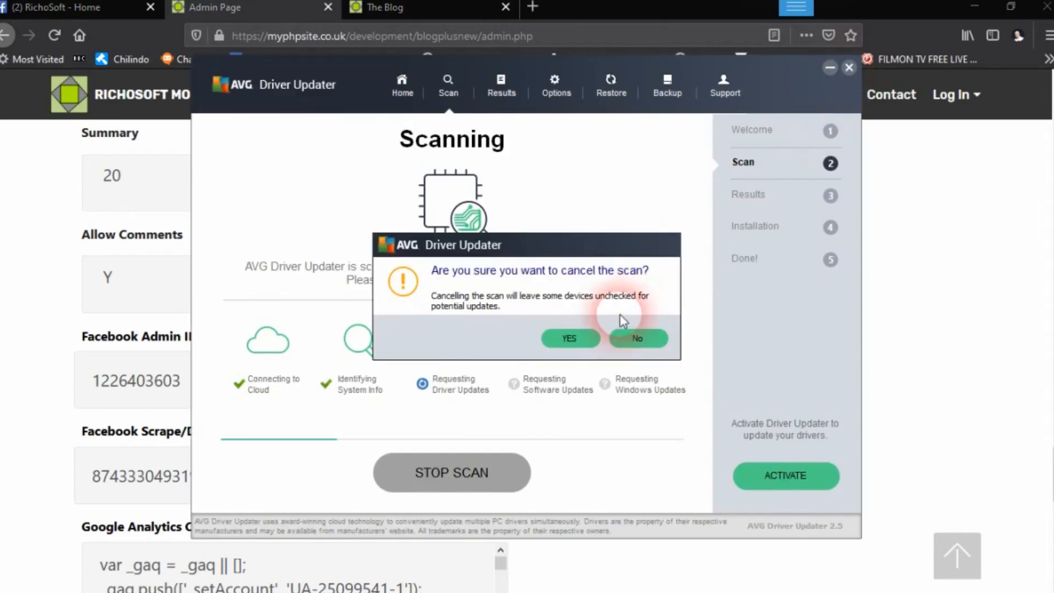
pyautogui.click(571, 339)
# Step: Examine the Facebook Admin ID, Facebook APP ID and Facebook Scrape/Debug Token fields without editing them
pyautogui.scroll(-3, 371, 301)
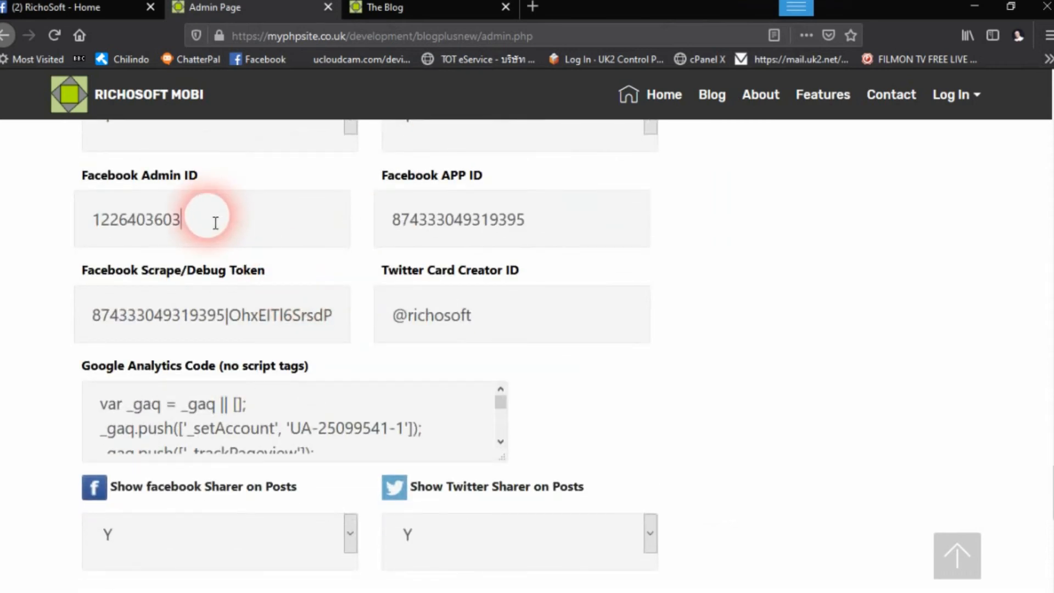
pyautogui.click(216, 223)
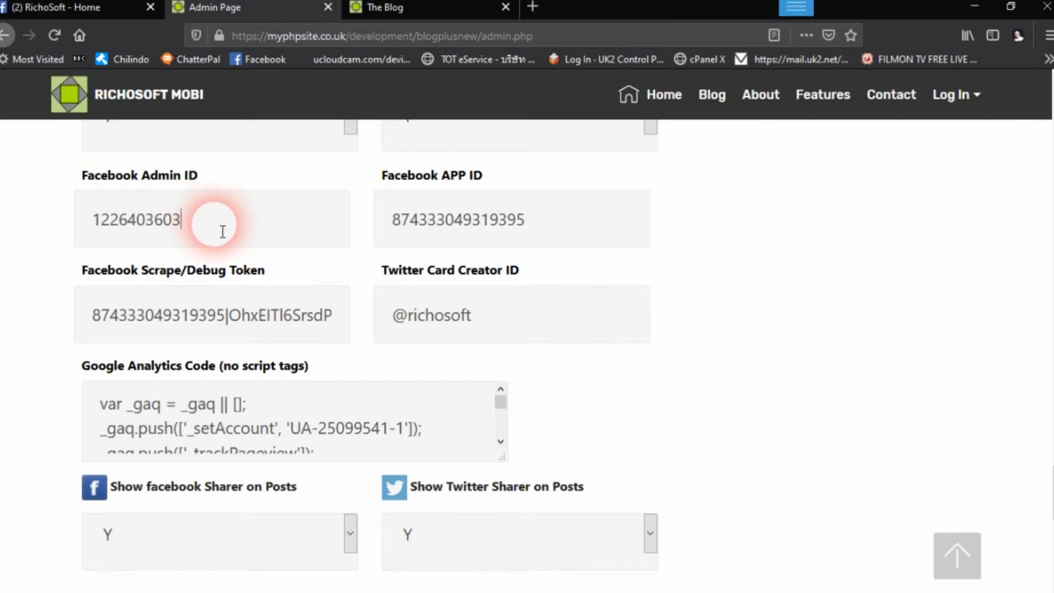
pyautogui.click(567, 224)
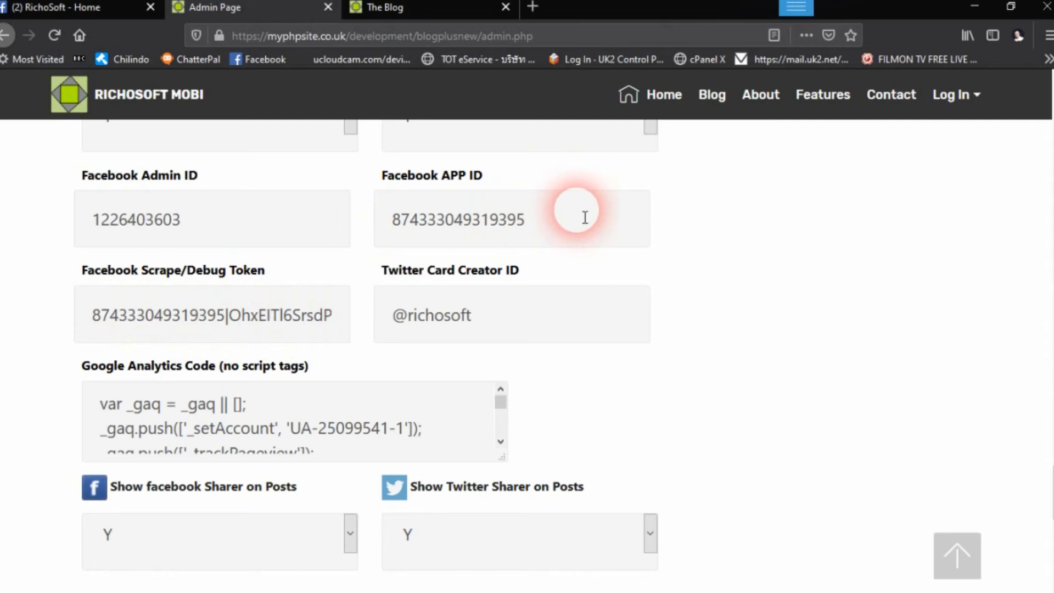
pyautogui.scroll(-2, 580, 217)
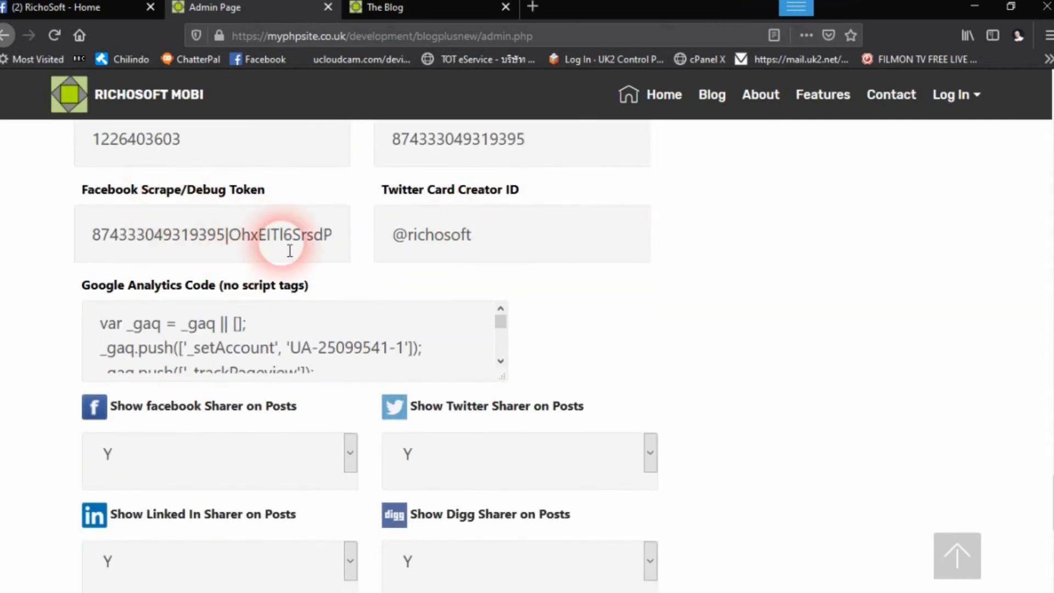
pyautogui.moveTo(94, 241); pyautogui.dragTo(394, 247)
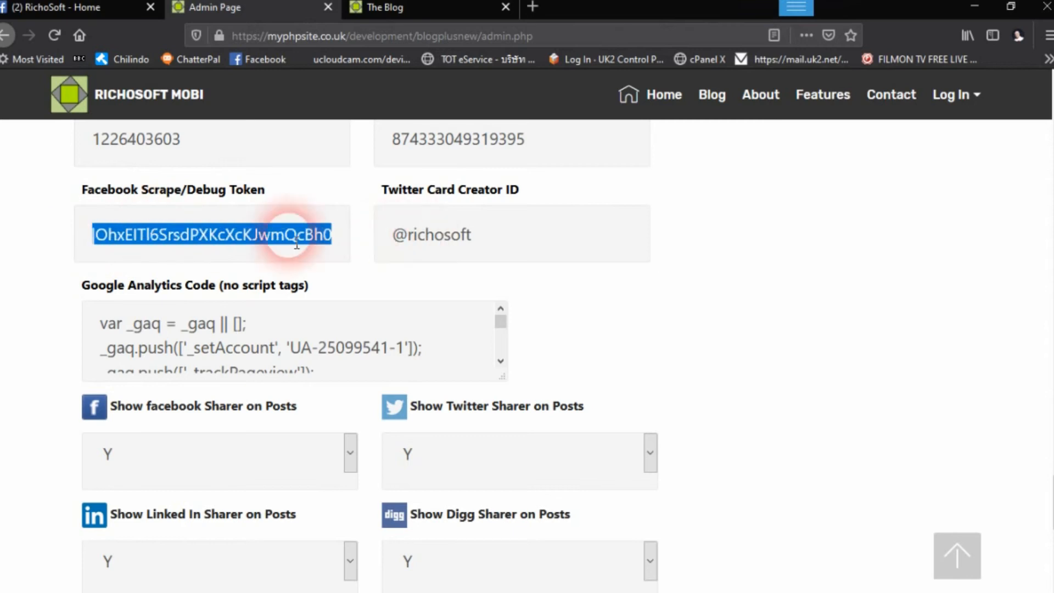
pyautogui.click(258, 217)
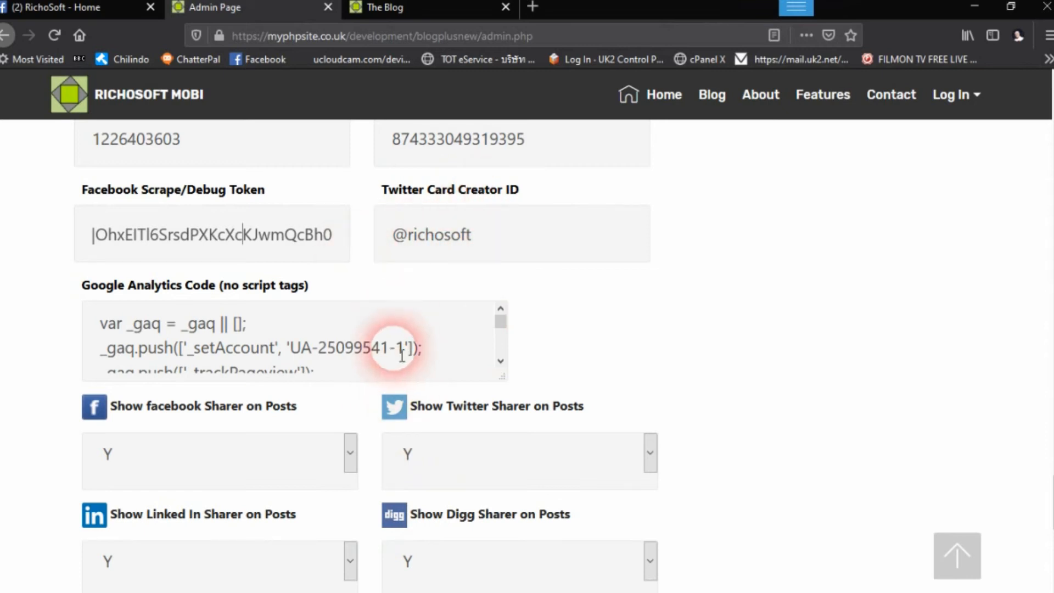
# Step: Read through the script in the Google Analytics Code field without editing it
pyautogui.scroll(-2, 456, 279)
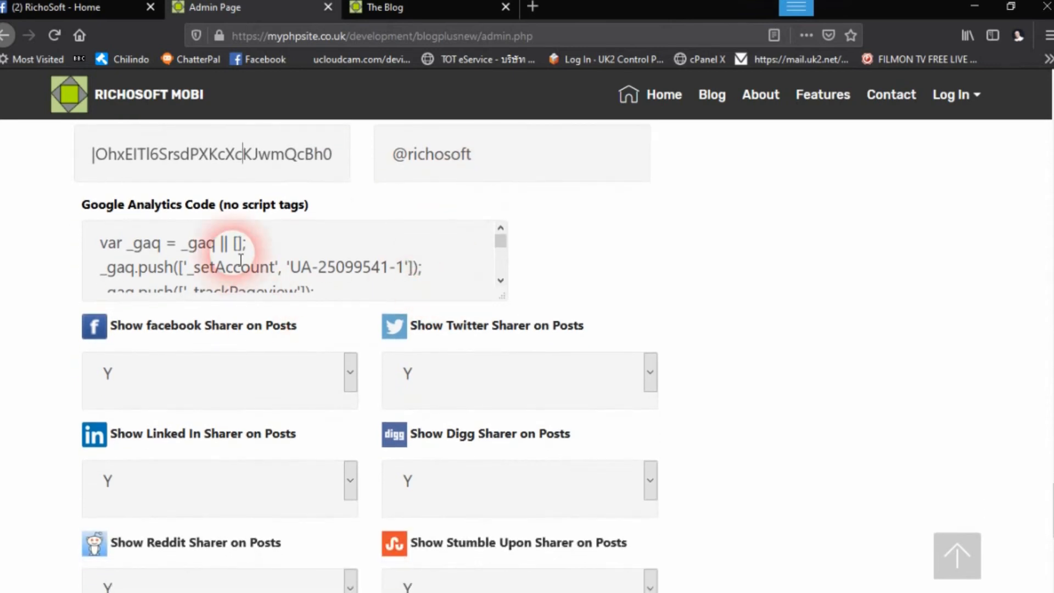
pyautogui.moveTo(500, 242)
pyautogui.mouseDown()
pyautogui.moveTo(501, 284)
pyautogui.moveTo(501, 229)
pyautogui.mouseUp()
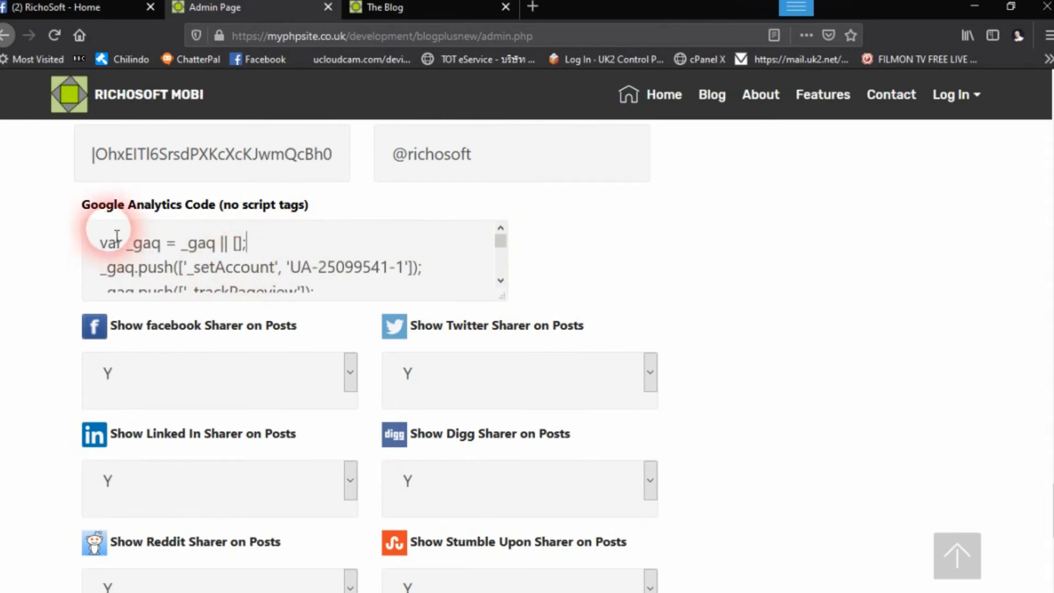
pyautogui.scroll(-4, 155, 264)
pyautogui.scroll(-3, 179, 289)
pyautogui.scroll(1, 181, 279)
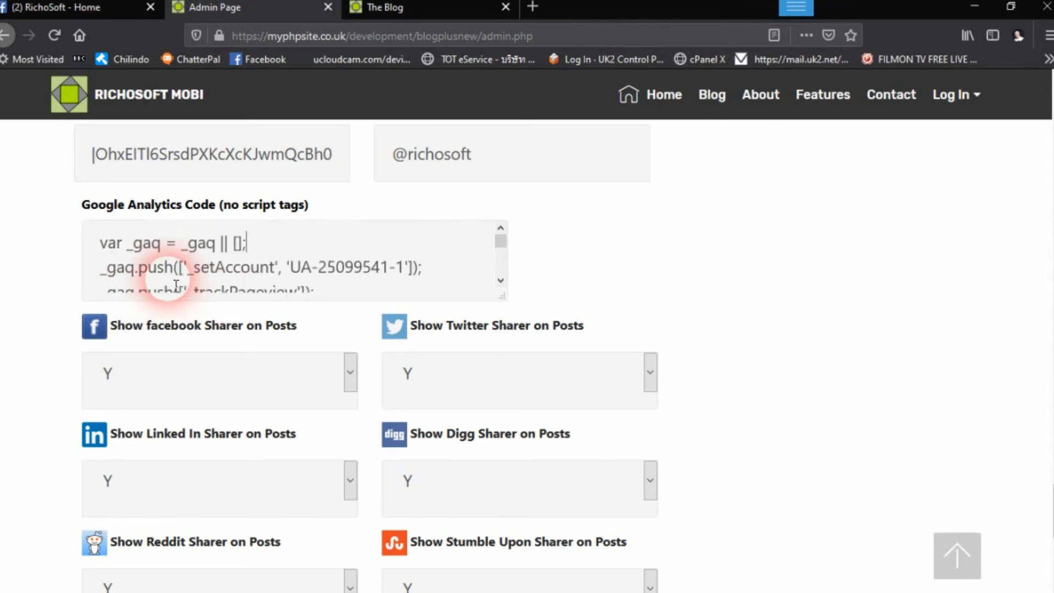
pyautogui.scroll(-2, 340, 269)
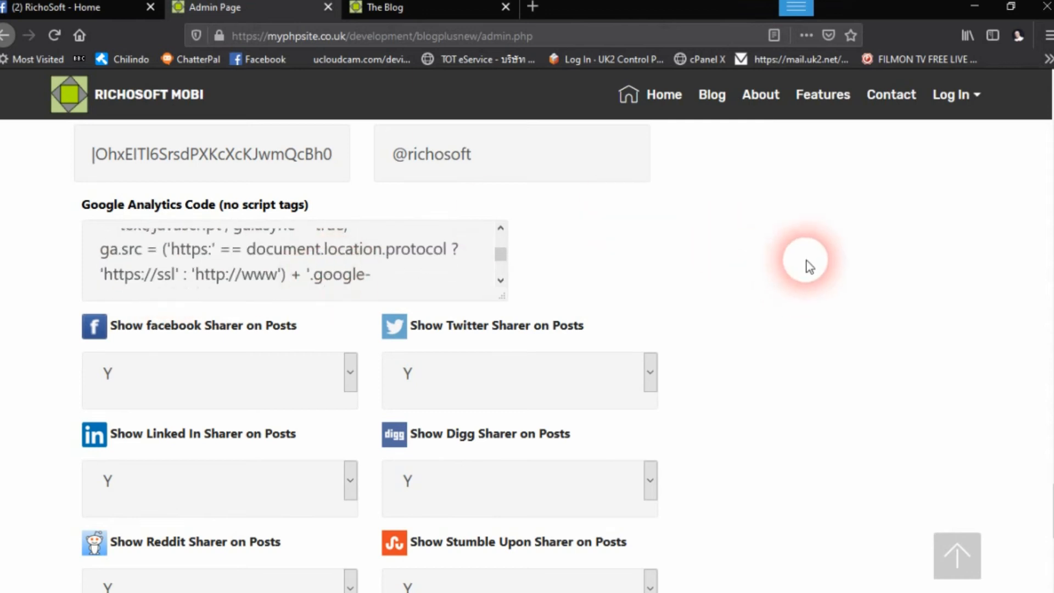
# Step: Turn off the Stumble Upon and Reddit sharers on posts by setting both to N
pyautogui.scroll(-4, 329, 275)
pyautogui.scroll(-3, 328, 338)
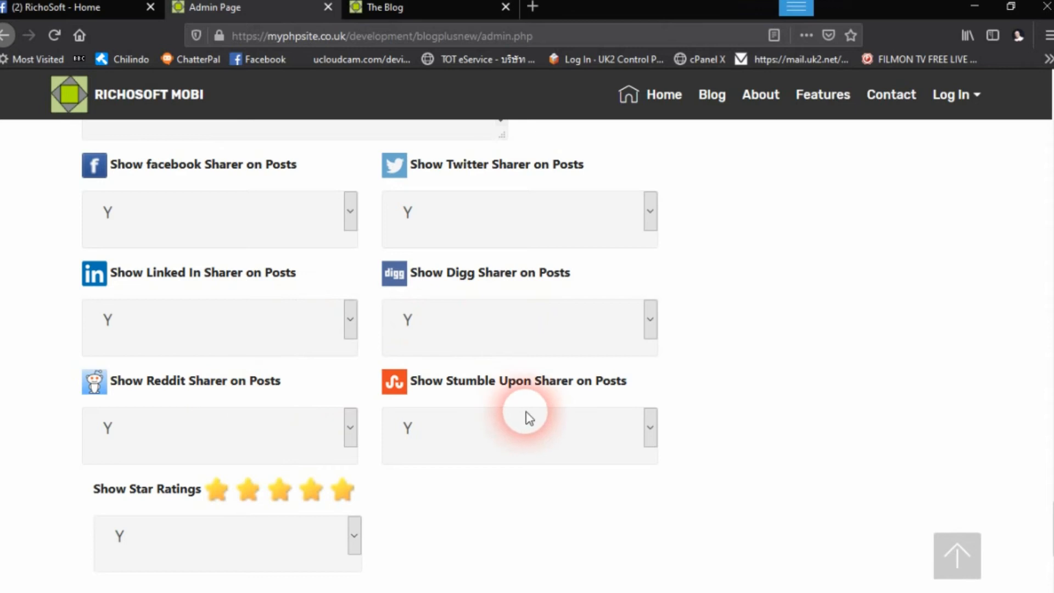
pyautogui.click(650, 428)
pyautogui.click(431, 535)
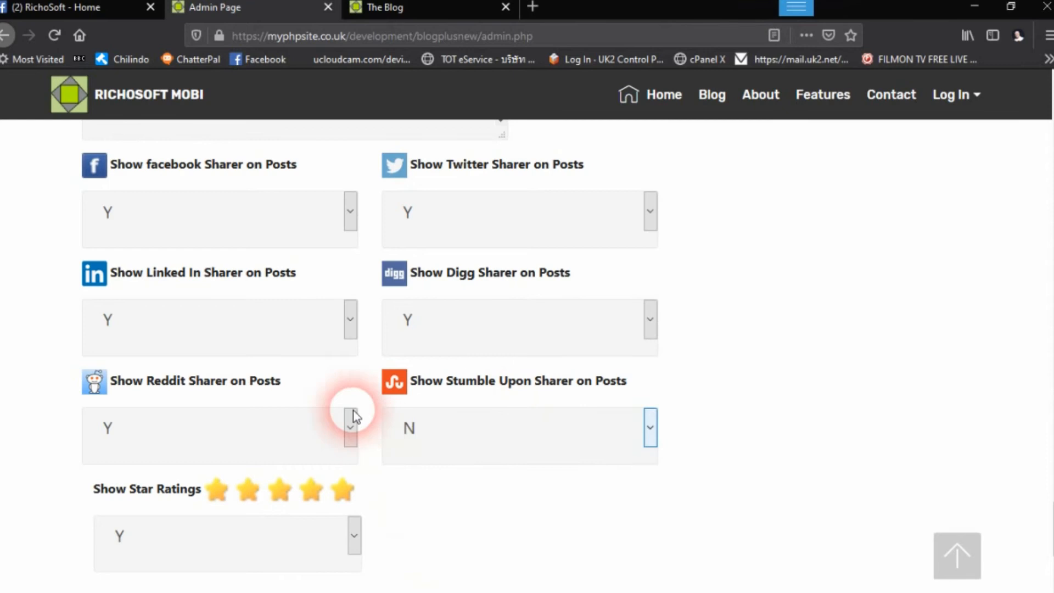
pyautogui.click(513, 425)
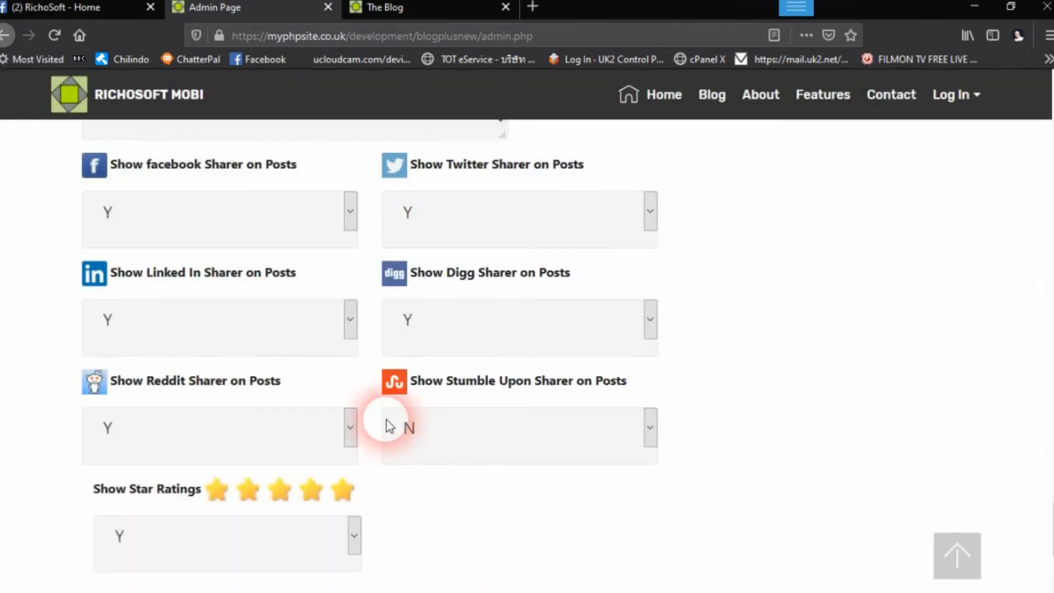
pyautogui.click(353, 426)
pyautogui.click(195, 542)
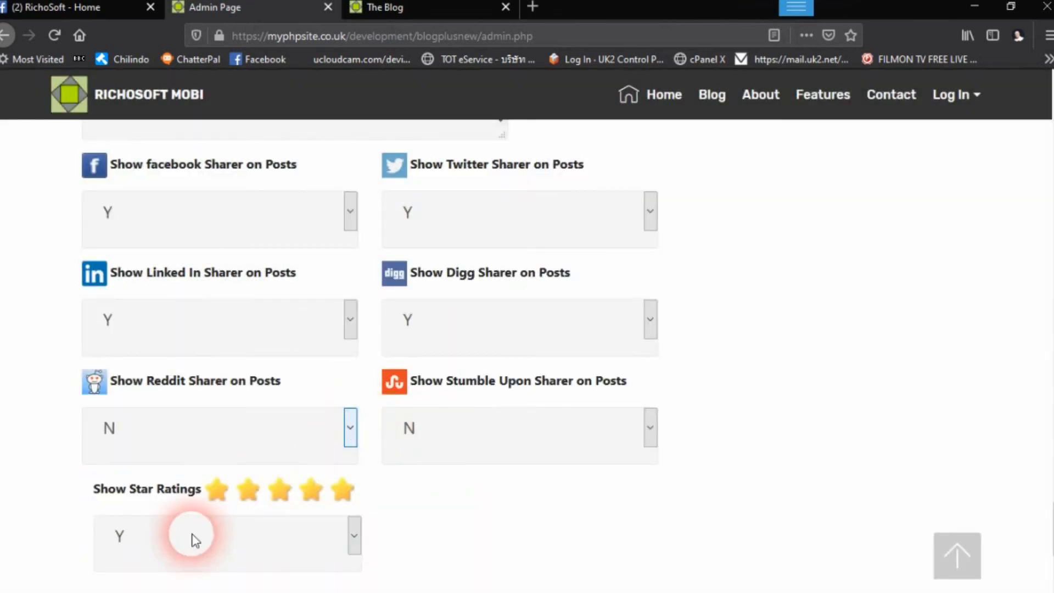
pyautogui.click(505, 427)
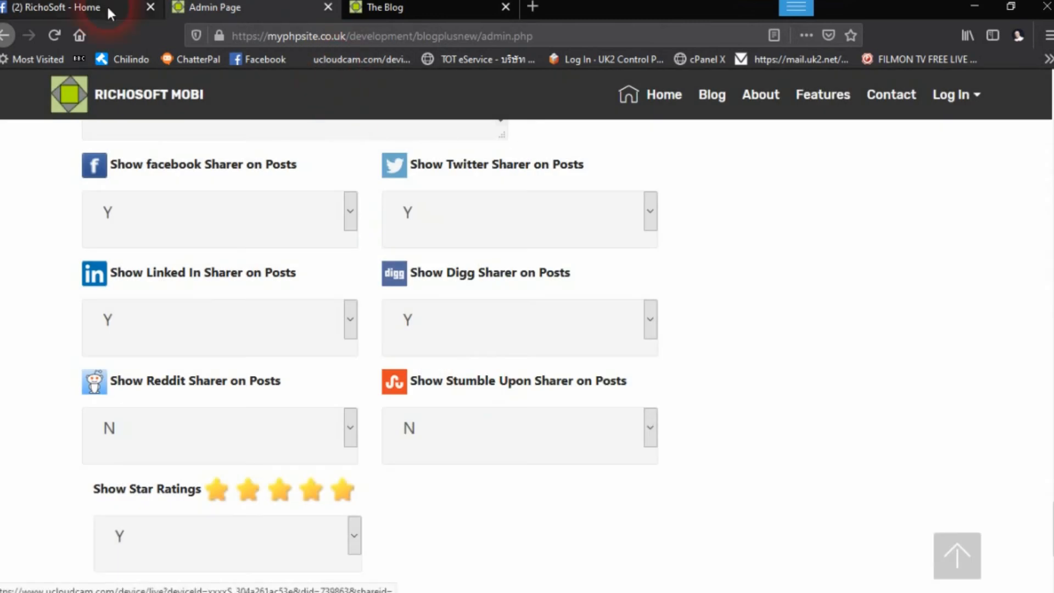
# Step: Switch to The Blog page, reload it, and check the sharer icons beneath the first post
pyautogui.click(384, 8)
pyautogui.click(52, 36)
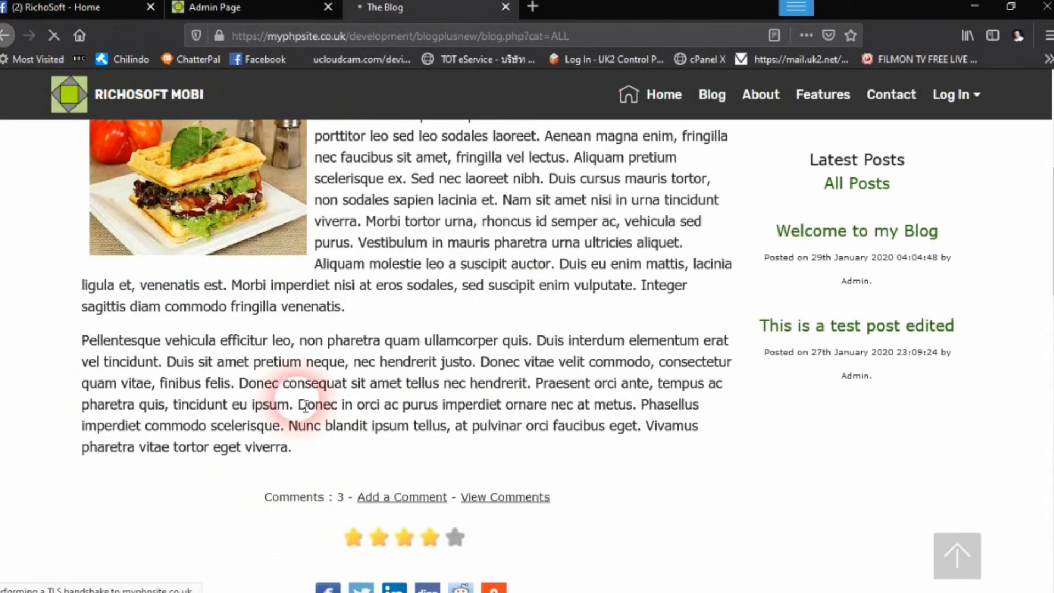
pyautogui.scroll(-5, 697, 423)
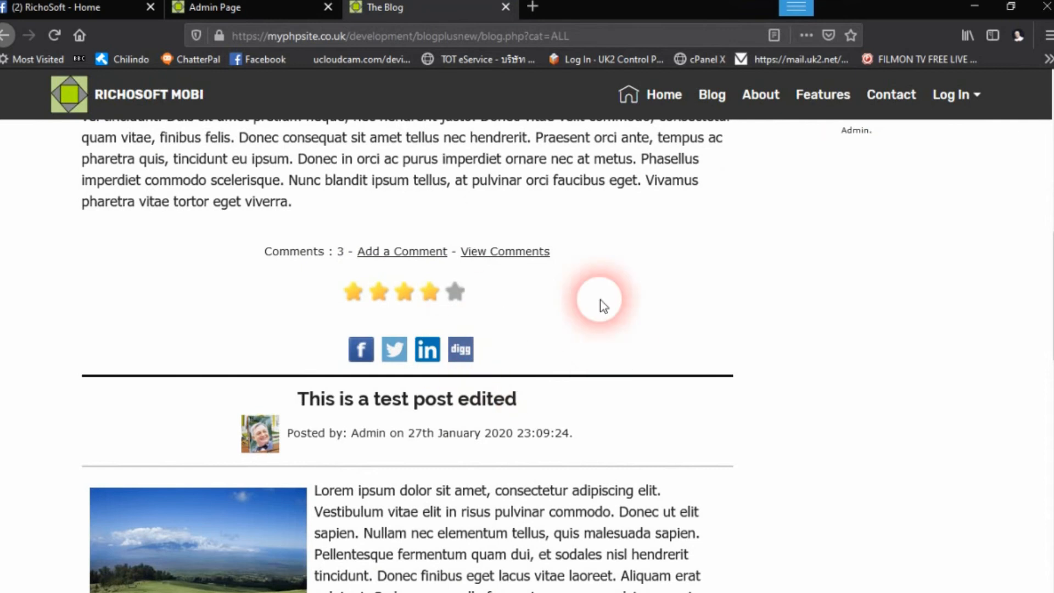
# Step: Return to the Admin Page and turn on the Reddit and Stumble Upon sharers on posts by setting both to Y
pyautogui.click(242, 7)
pyautogui.click(282, 434)
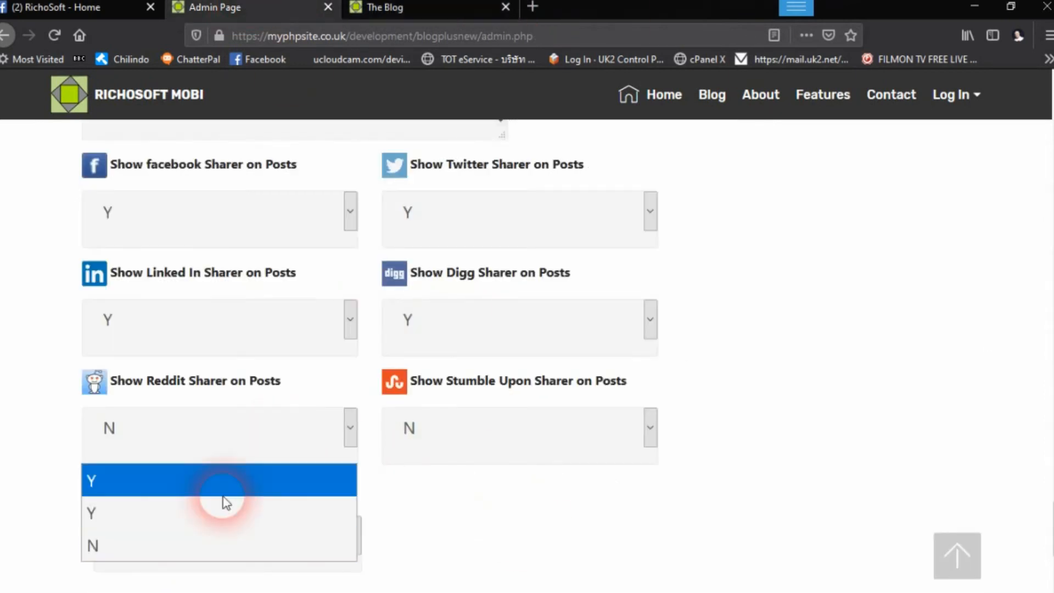
pyautogui.click(190, 506)
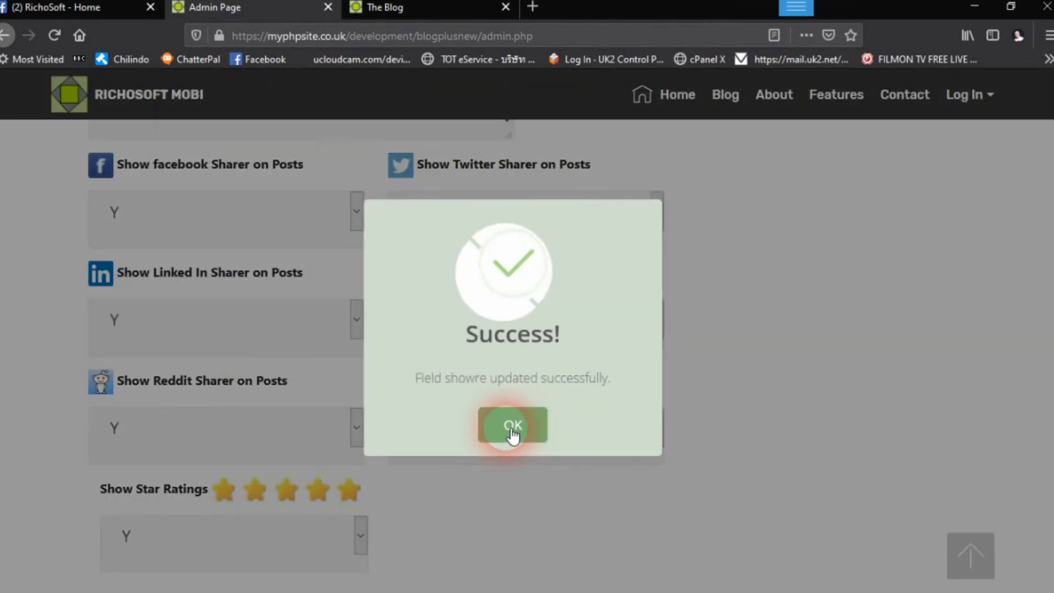
pyautogui.click(510, 431)
pyautogui.click(510, 433)
pyautogui.click(434, 512)
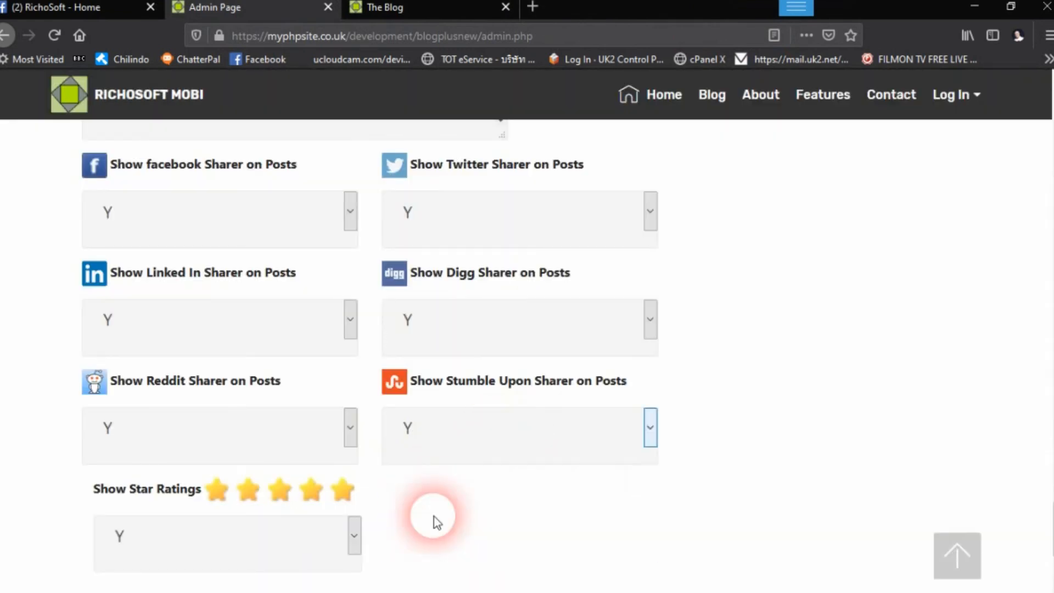
pyautogui.click(516, 423)
# Step: Disable comments on the blog by setting Allow Comments to N
pyautogui.scroll(-3, 718, 438)
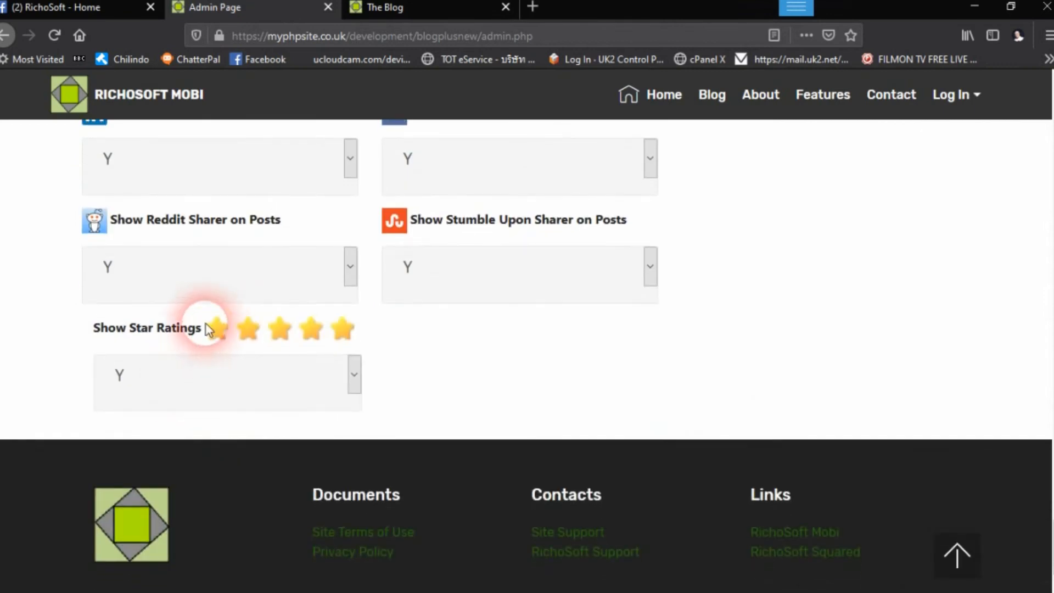
pyautogui.scroll(10, 246, 315)
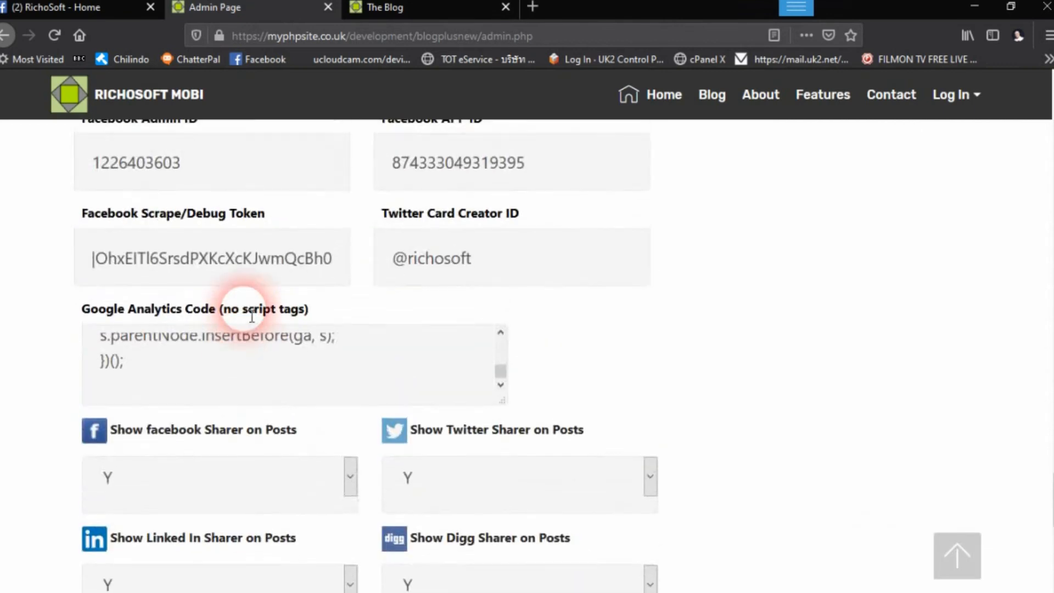
pyautogui.scroll(3, 251, 315)
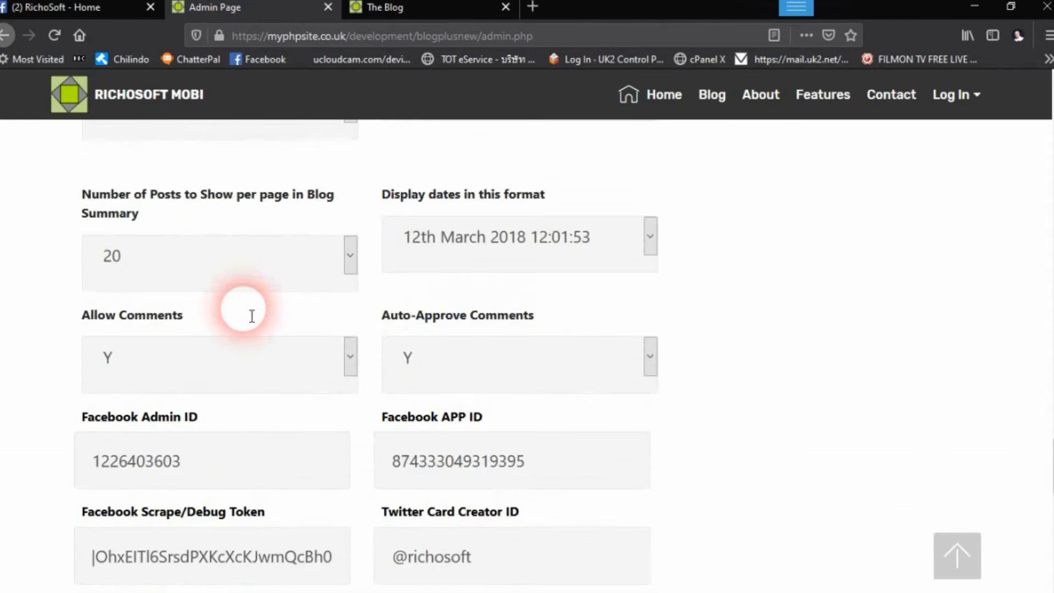
pyautogui.click(218, 367)
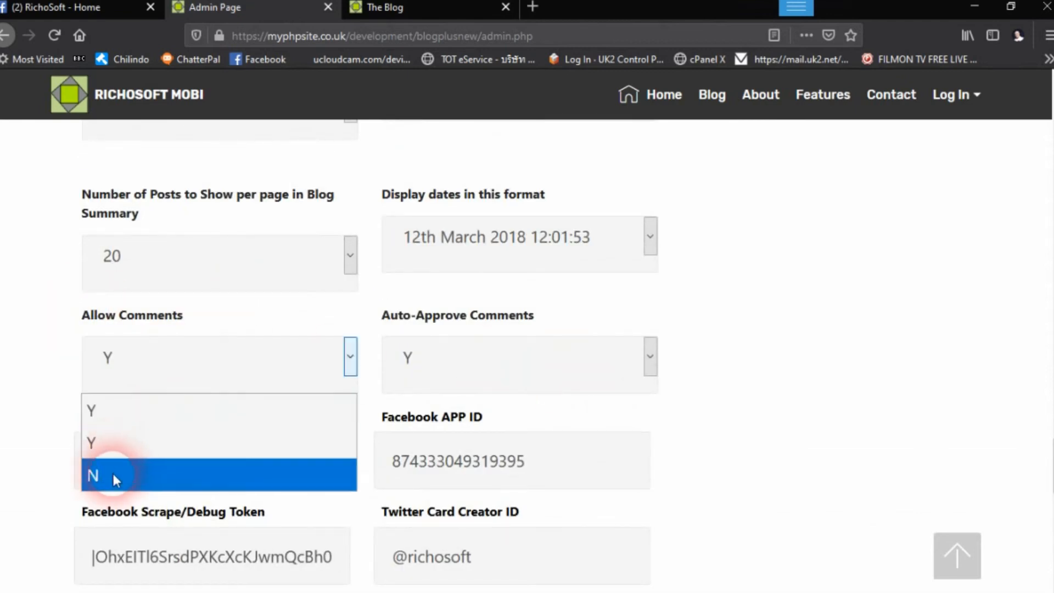
pyautogui.click(113, 476)
pyautogui.click(184, 324)
pyautogui.click(487, 431)
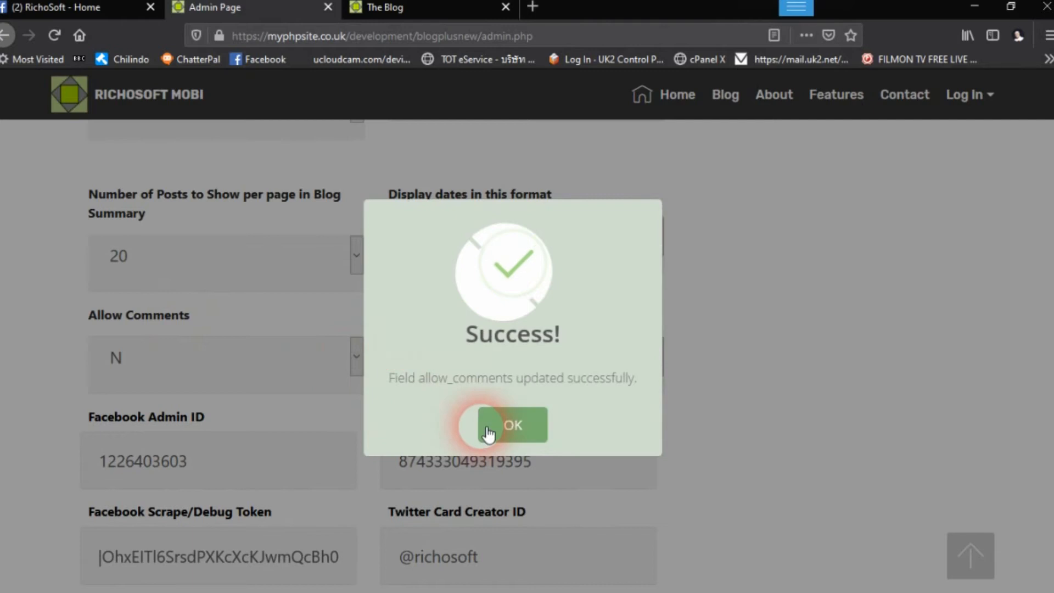
# Step: Switch to The Blog page, reload it, and check the area beneath the posts for comment links
pyautogui.click(402, 5)
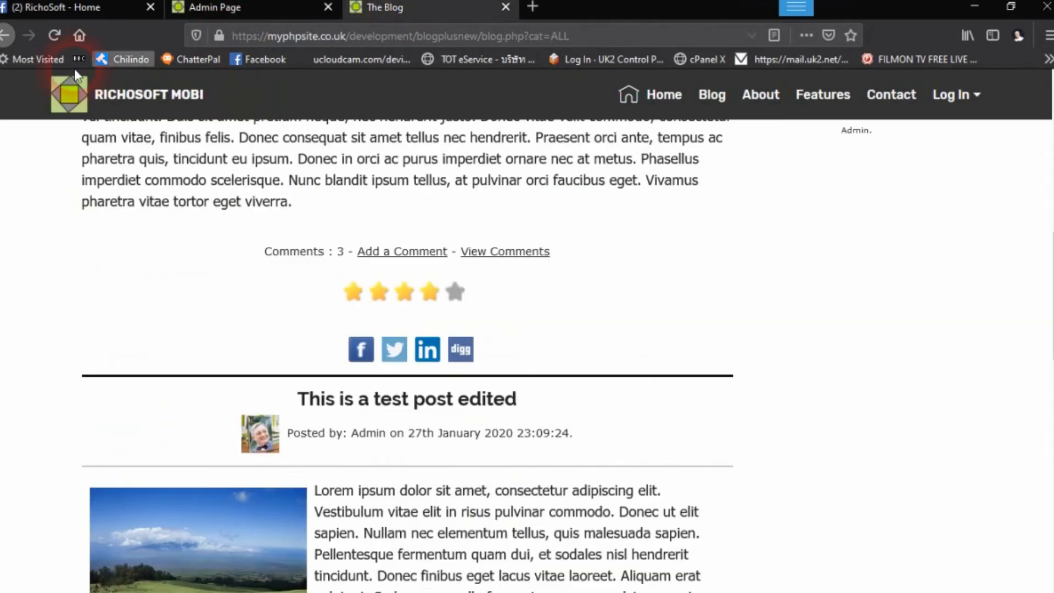
pyautogui.click(47, 37)
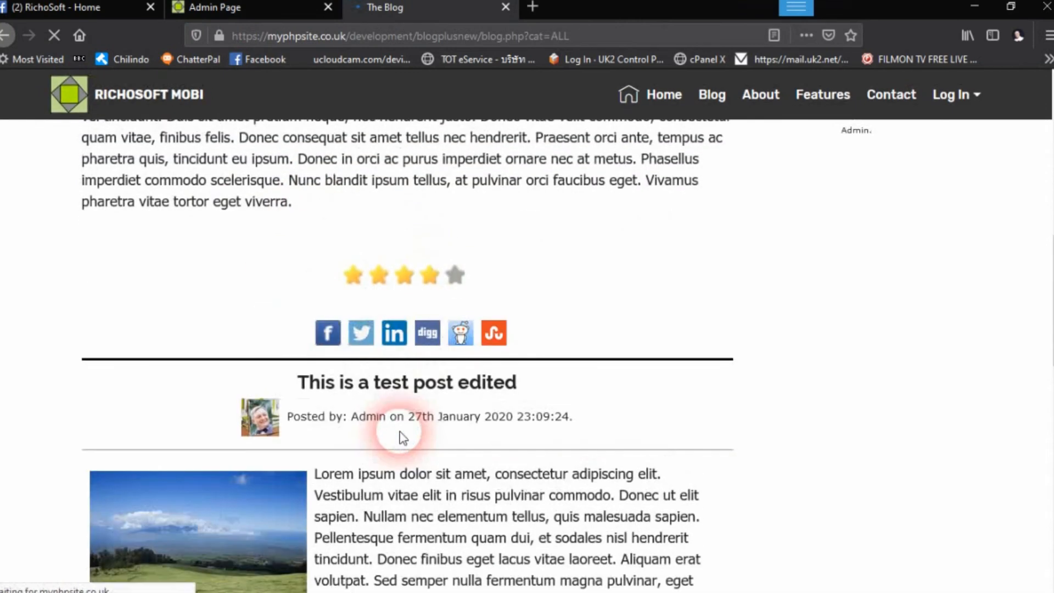
pyautogui.scroll(-10, 577, 426)
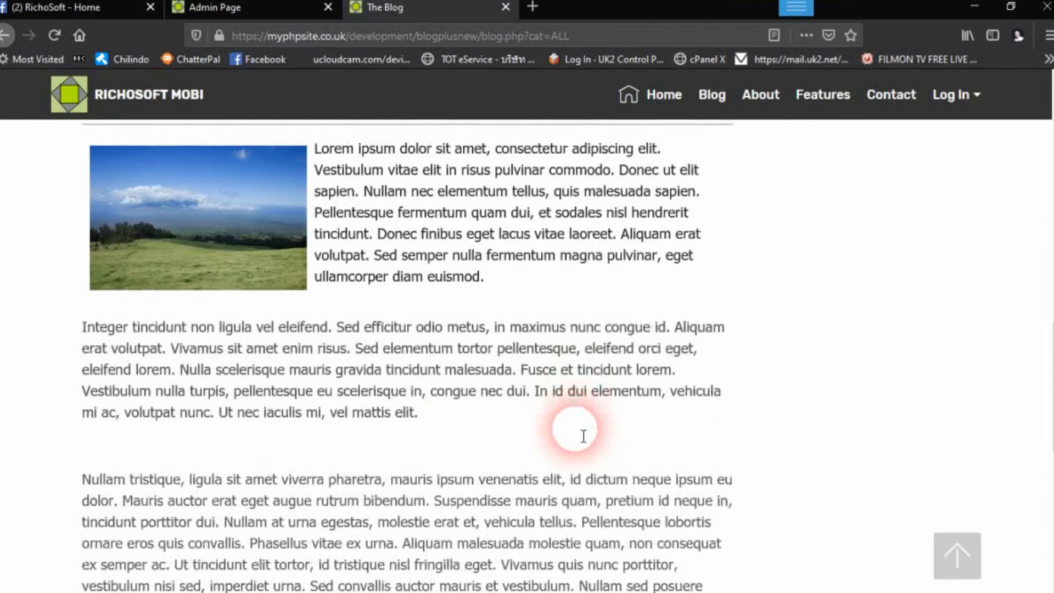
# Step: Return to the Admin Page and re-enable comments by setting Allow Comments to Y
pyautogui.click(211, 8)
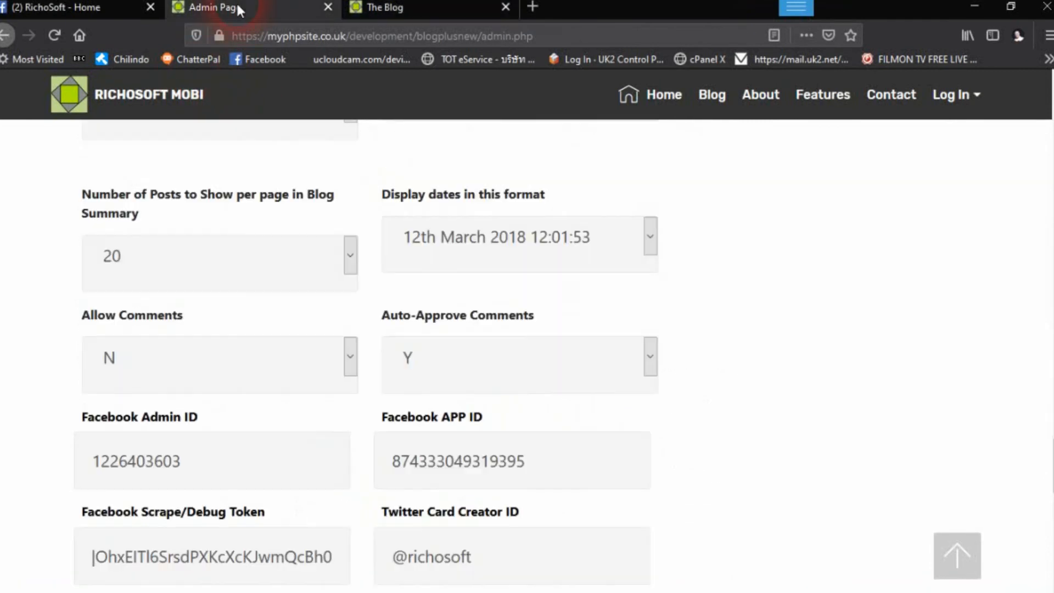
pyautogui.click(169, 362)
pyautogui.click(144, 439)
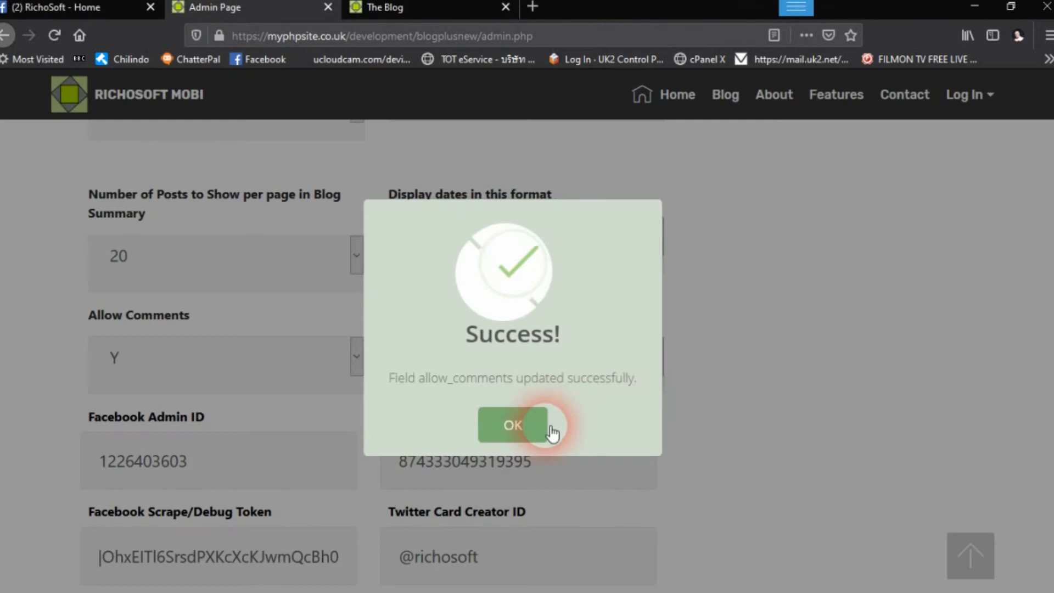
pyautogui.click(544, 425)
# Step: Set Show Star Ratings to N, and check the area beneath the posts on the reloaded blog page
pyautogui.scroll(-5, 278, 436)
pyautogui.scroll(-5, 277, 436)
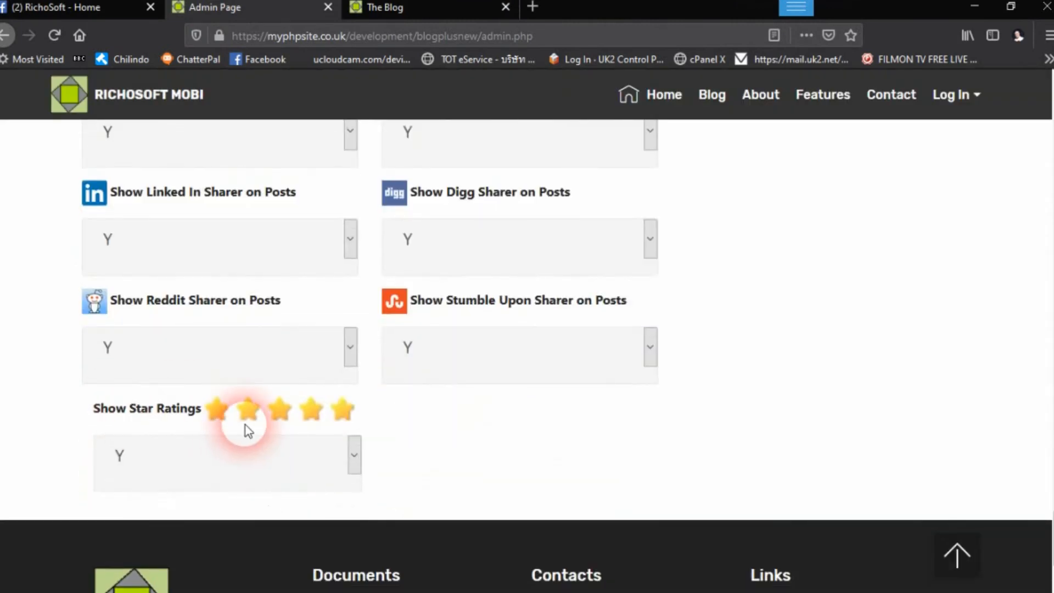
pyautogui.click(203, 460)
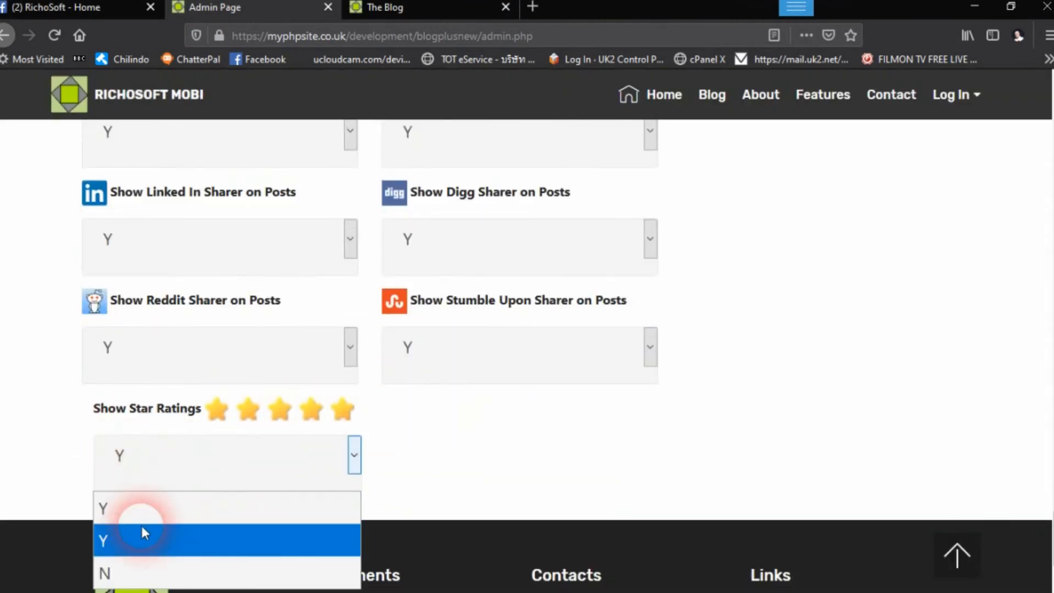
pyautogui.click(133, 571)
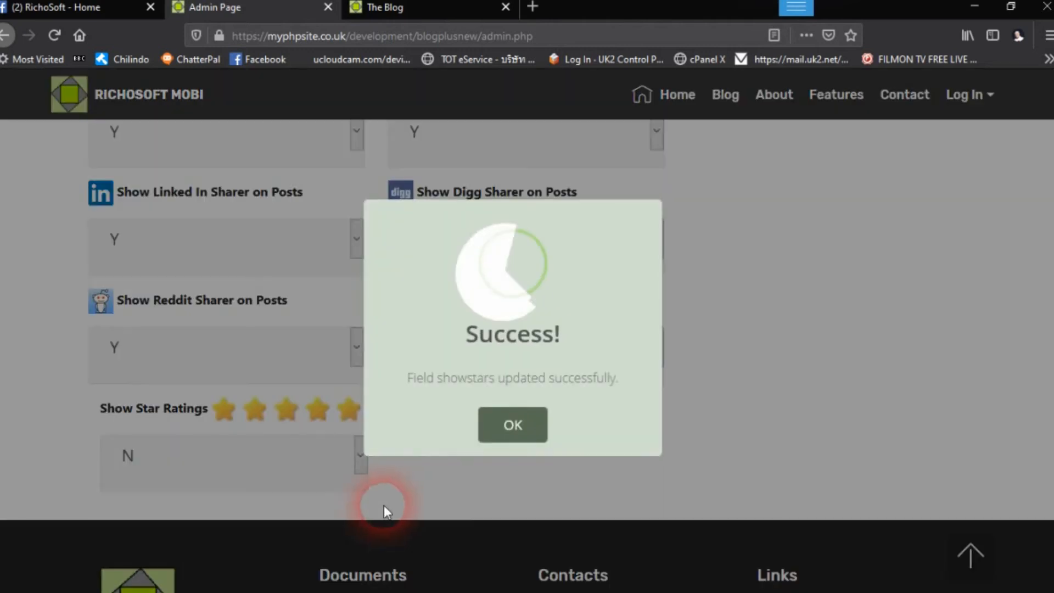
pyautogui.click(513, 424)
pyautogui.click(384, 8)
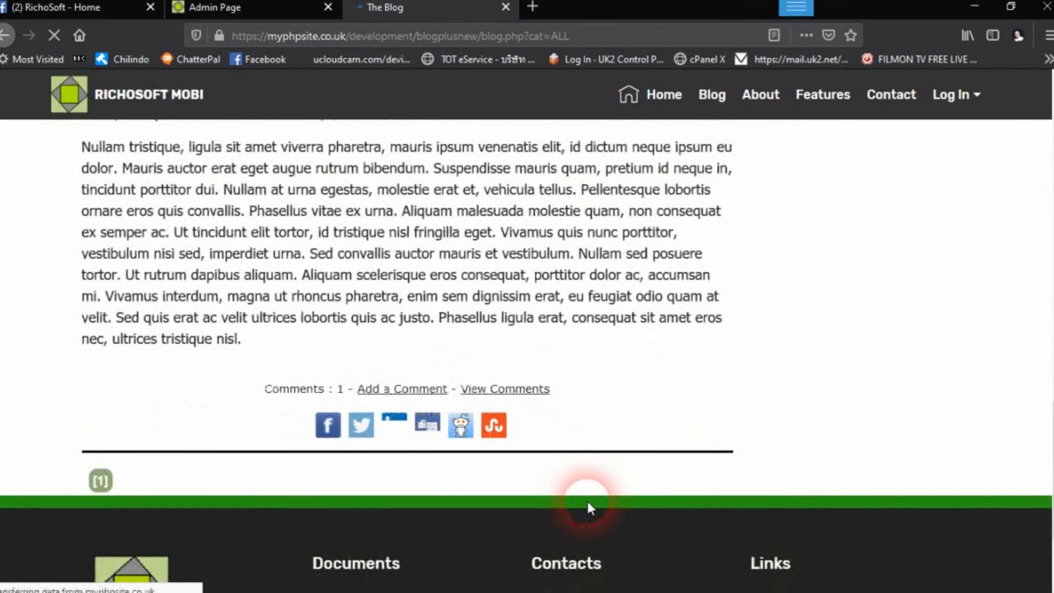
pyautogui.scroll(15, 423, 400)
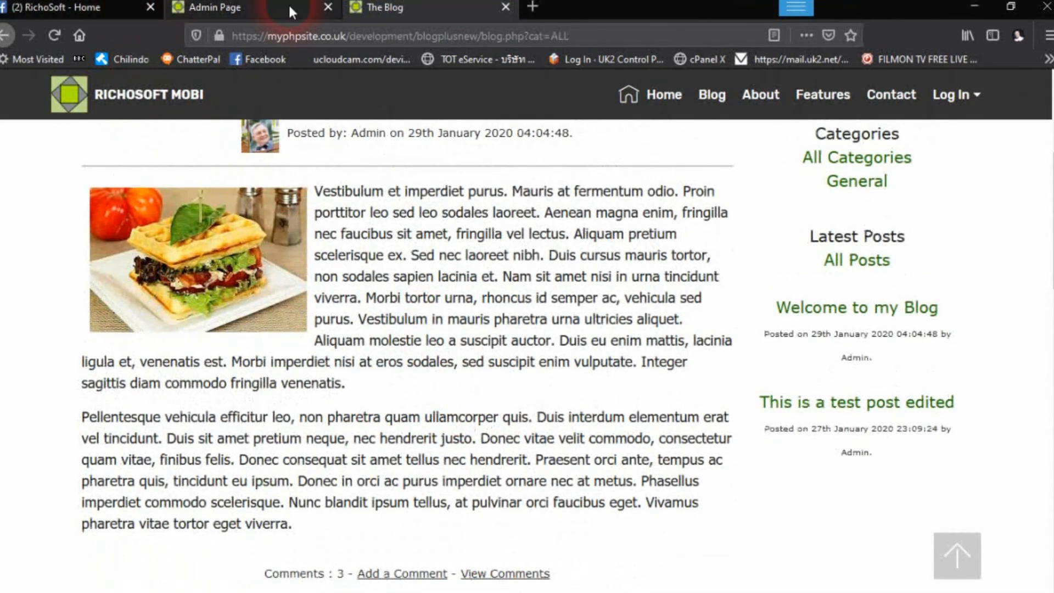
# Step: Return to the Admin Page and set Show Star Ratings to Y
pyautogui.click(262, 8)
pyautogui.click(271, 459)
pyautogui.click(149, 506)
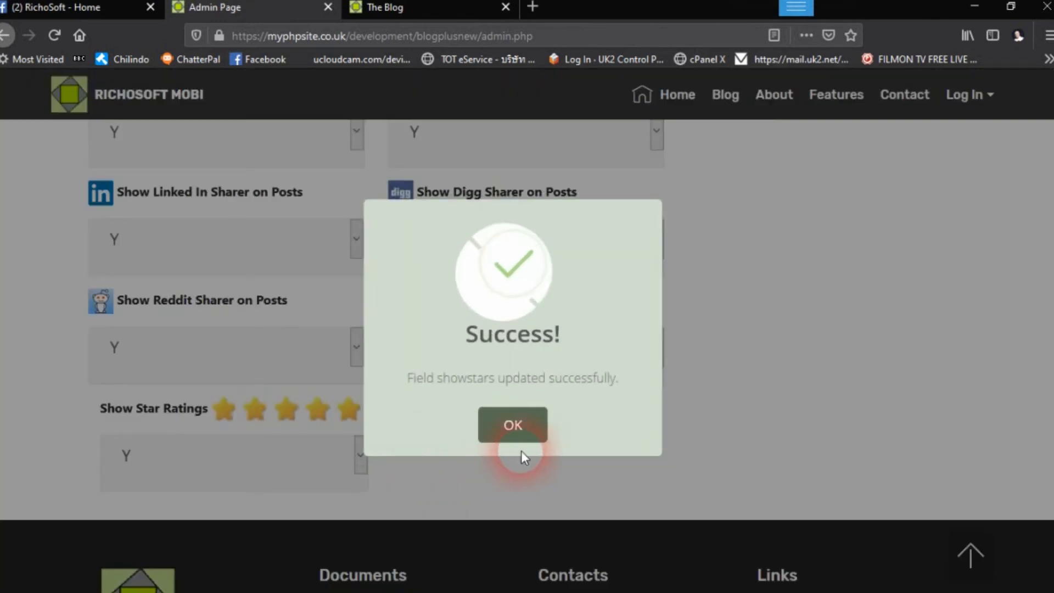
pyautogui.click(522, 436)
# Step: Open Manage Categories and add a new post category named Holidays
pyautogui.scroll(20, 524, 442)
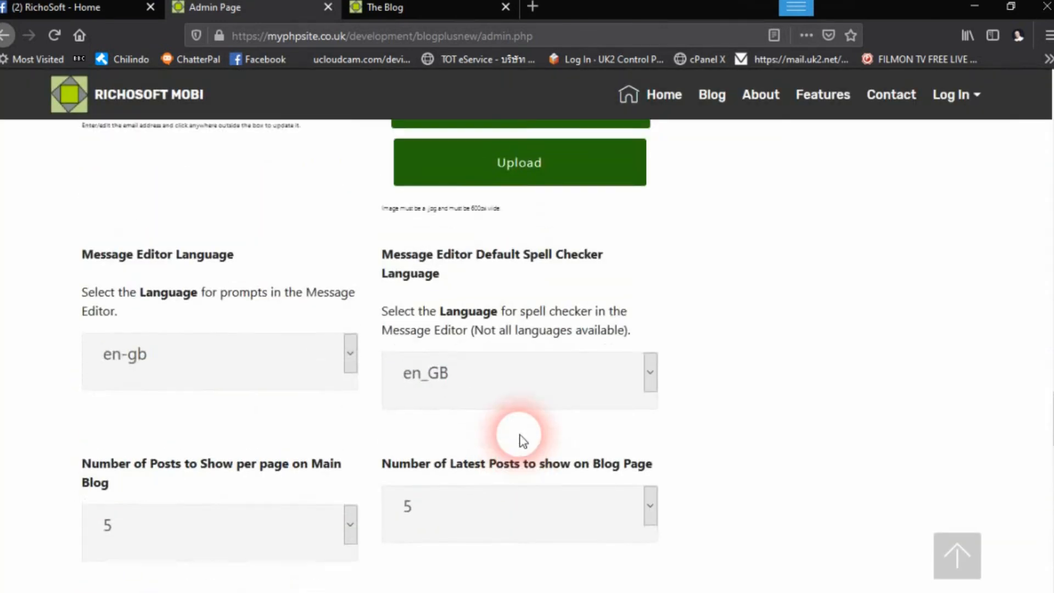
pyautogui.scroll(20, 522, 441)
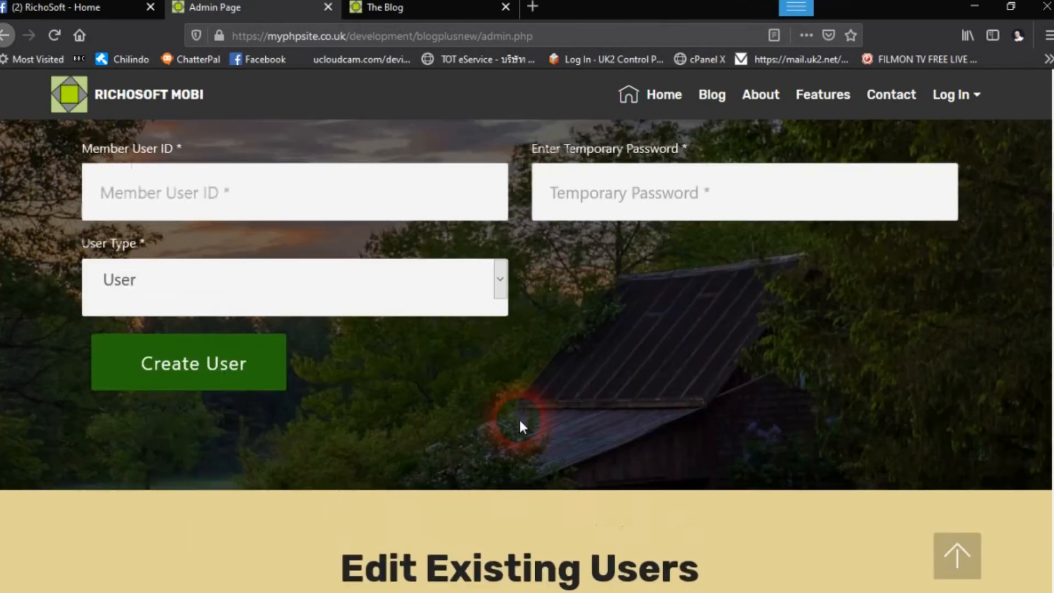
pyautogui.scroll(10, 519, 420)
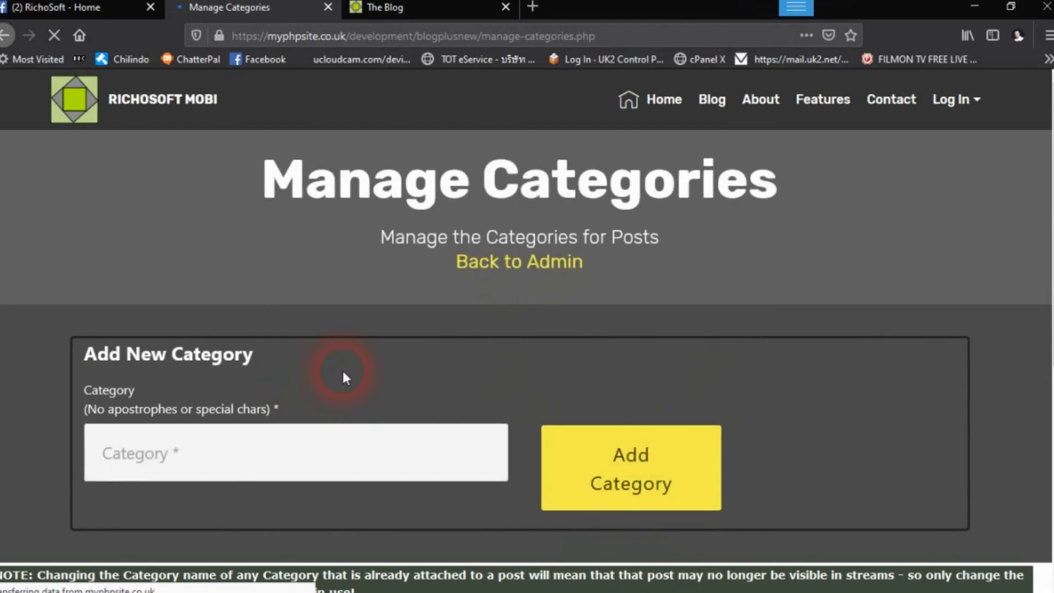
pyautogui.scroll(-4, 307, 378)
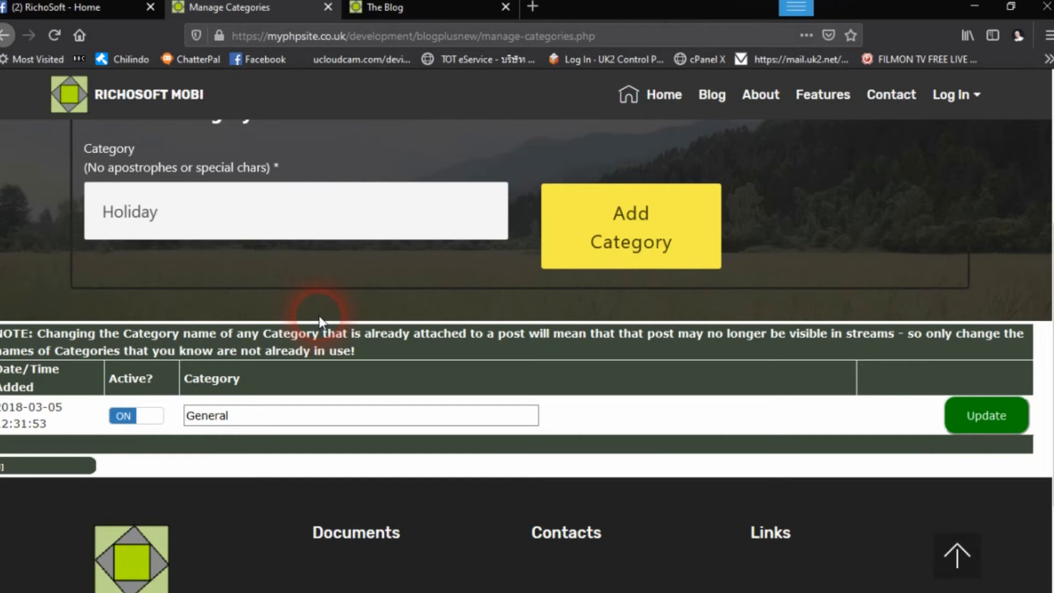
pyautogui.click(623, 237)
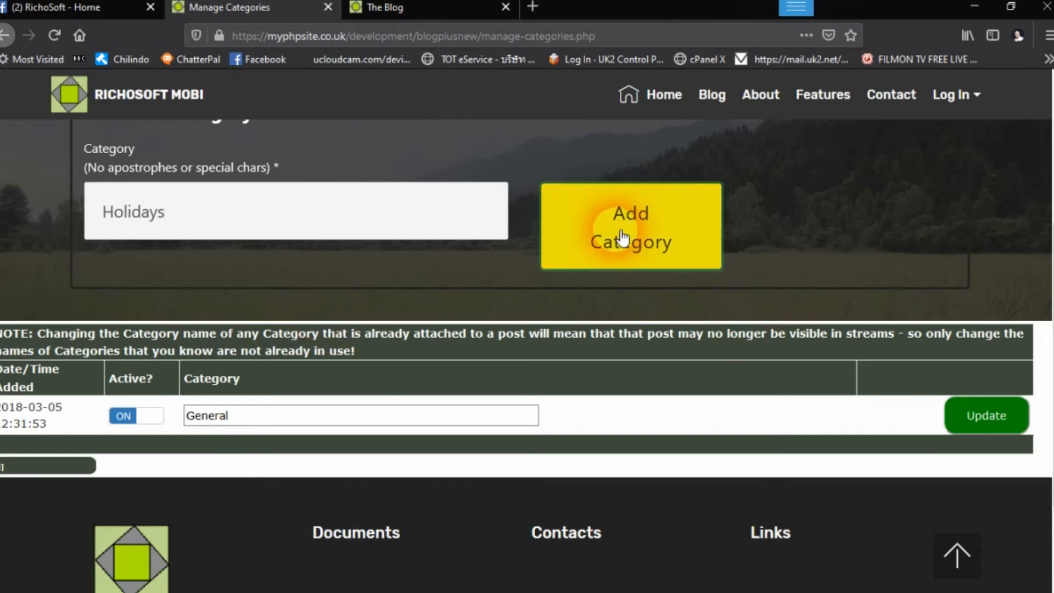
pyautogui.click(513, 423)
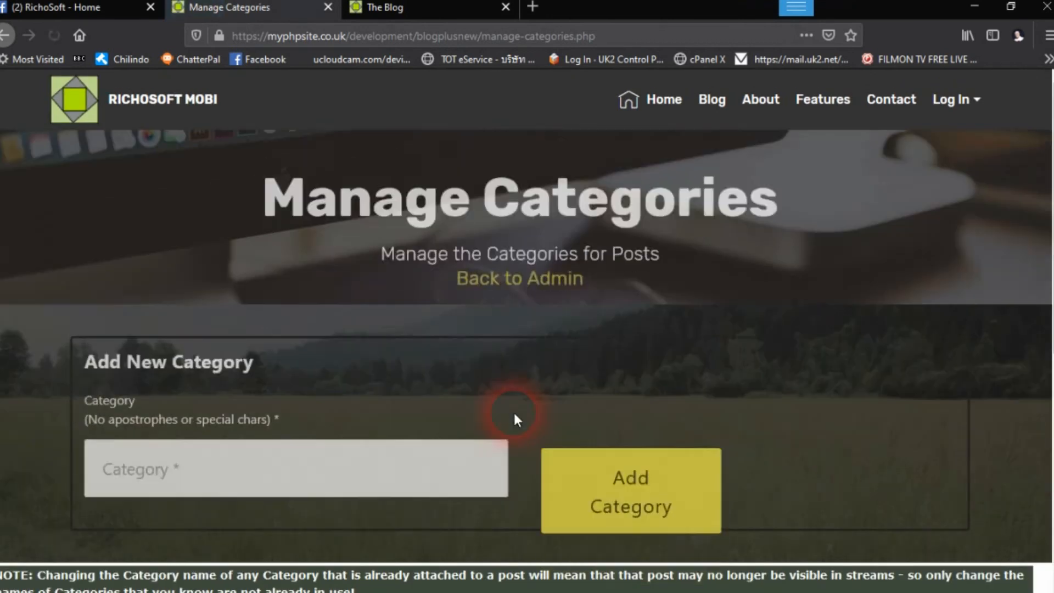
pyautogui.scroll(-5, 513, 358)
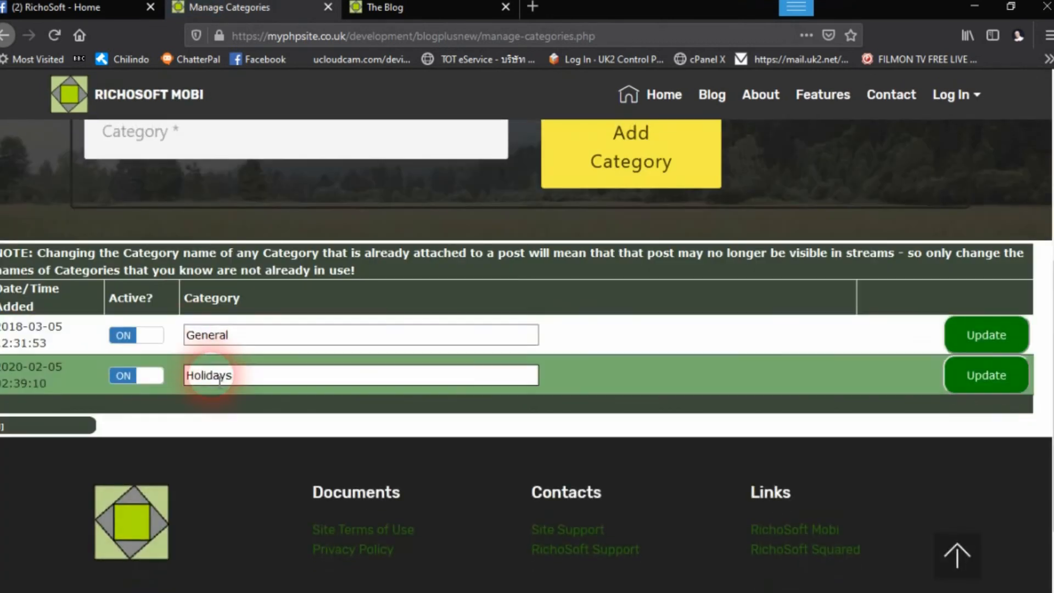
# Step: Reload The Blog page and check its Categories list for Holidays
pyautogui.click(395, 8)
pyautogui.click(54, 35)
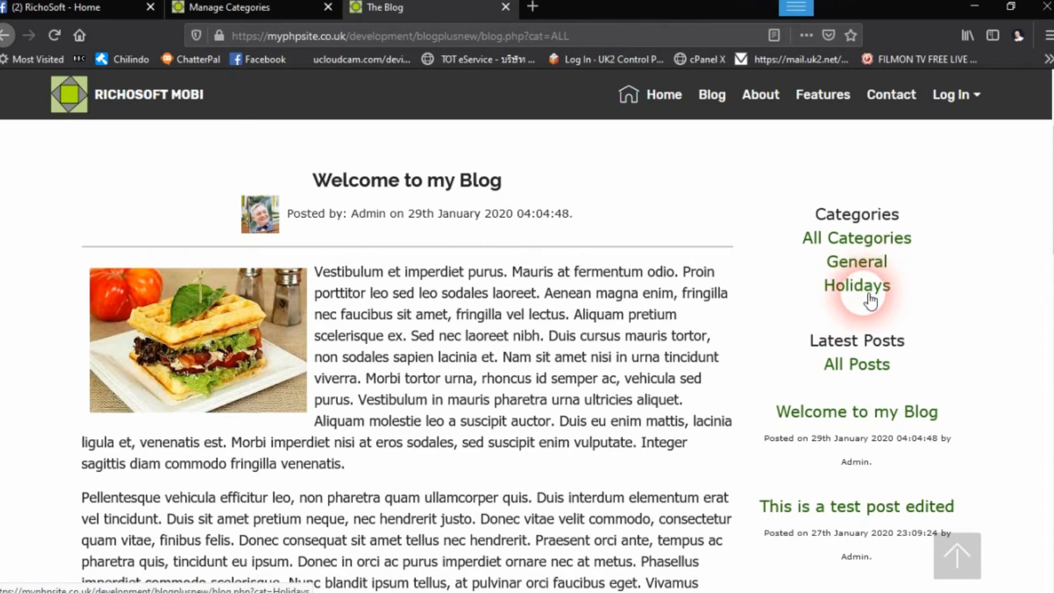
pyautogui.moveTo(631, 583)
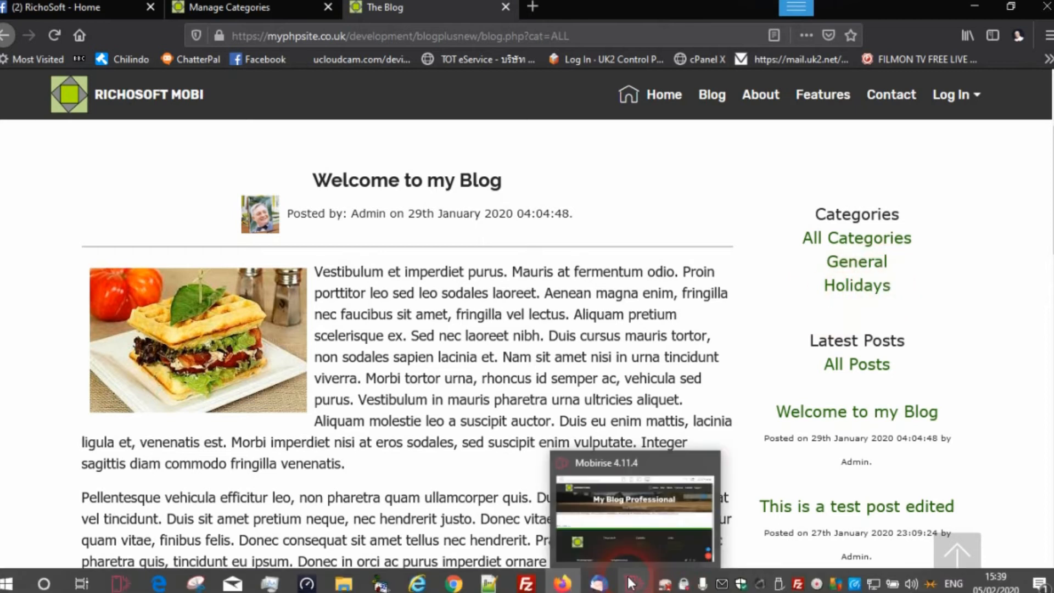
# Step: Set the Holidays category's Active switch to OFF, save the record, and check the Categories list on the reloaded blog page
pyautogui.click(196, 7)
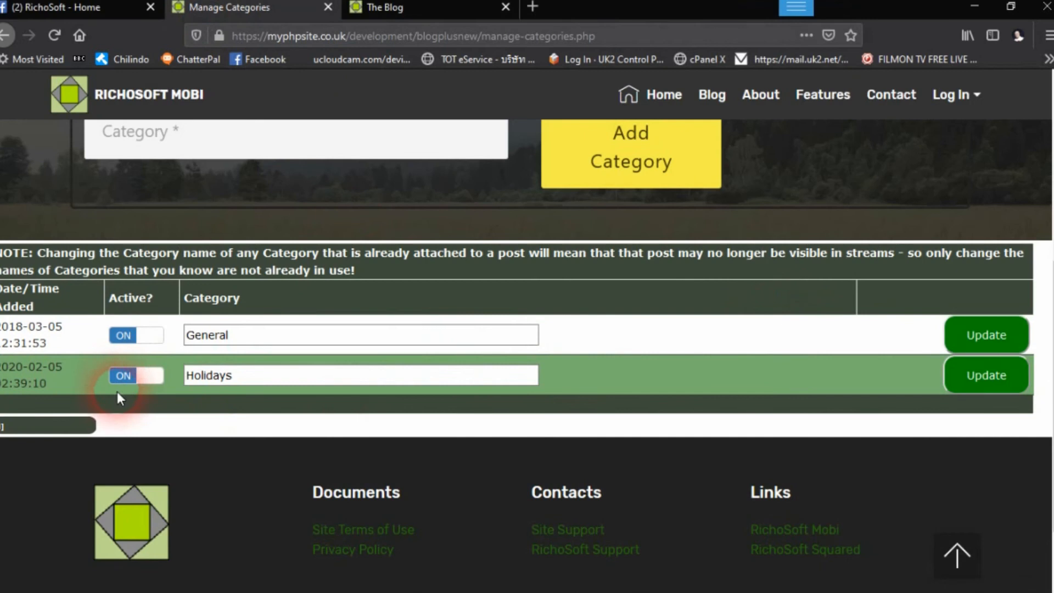
pyautogui.click(144, 376)
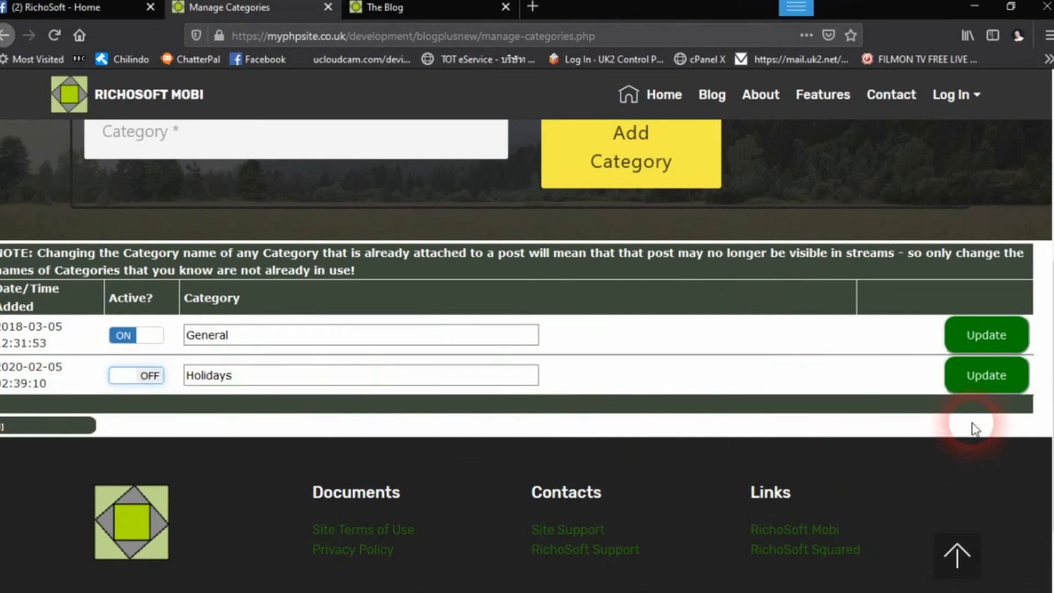
pyautogui.click(967, 375)
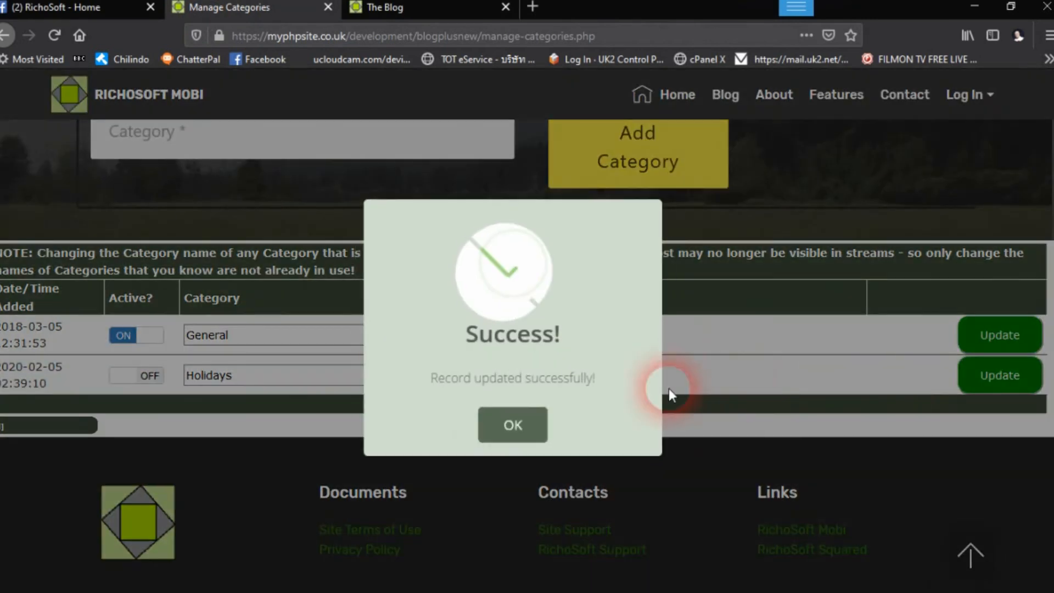
pyautogui.click(512, 426)
pyautogui.click(428, 7)
pyautogui.click(53, 36)
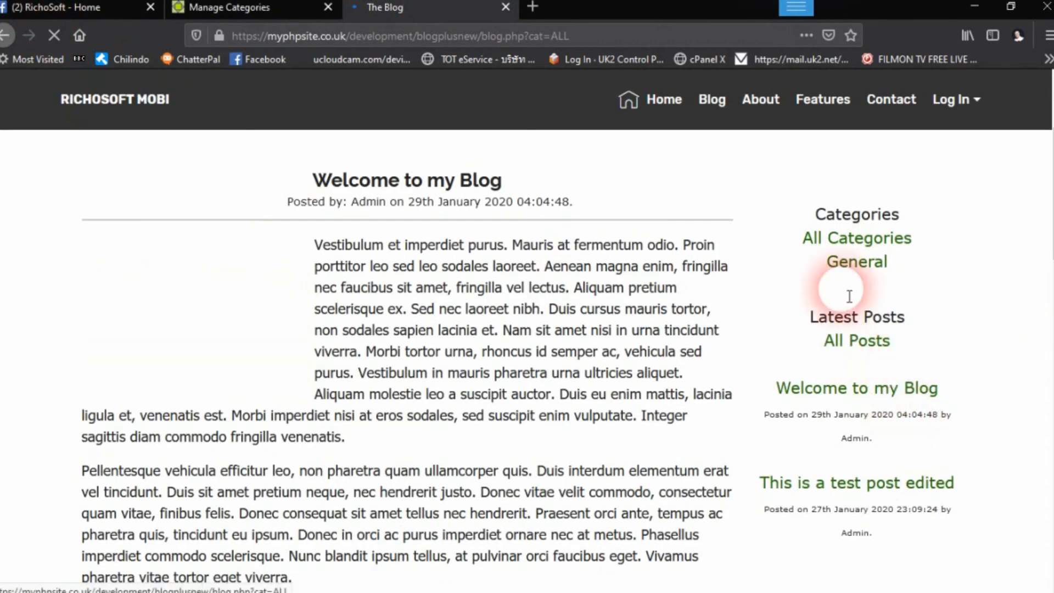
# Step: Set the Holidays category's Active switch back to ON, save the record, and go back to the Admin Page
pyautogui.click(250, 8)
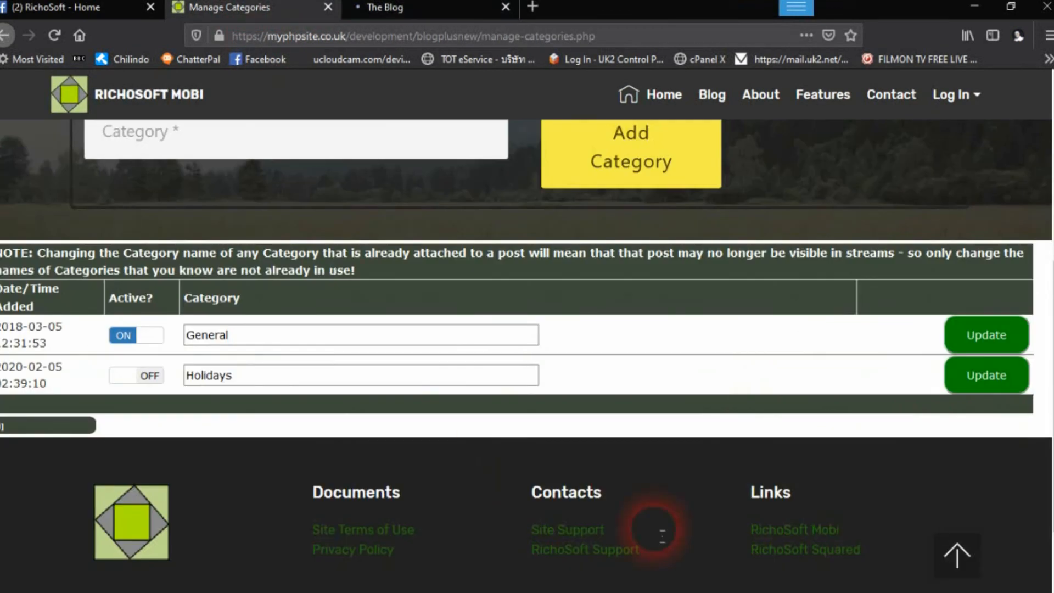
pyautogui.click(147, 384)
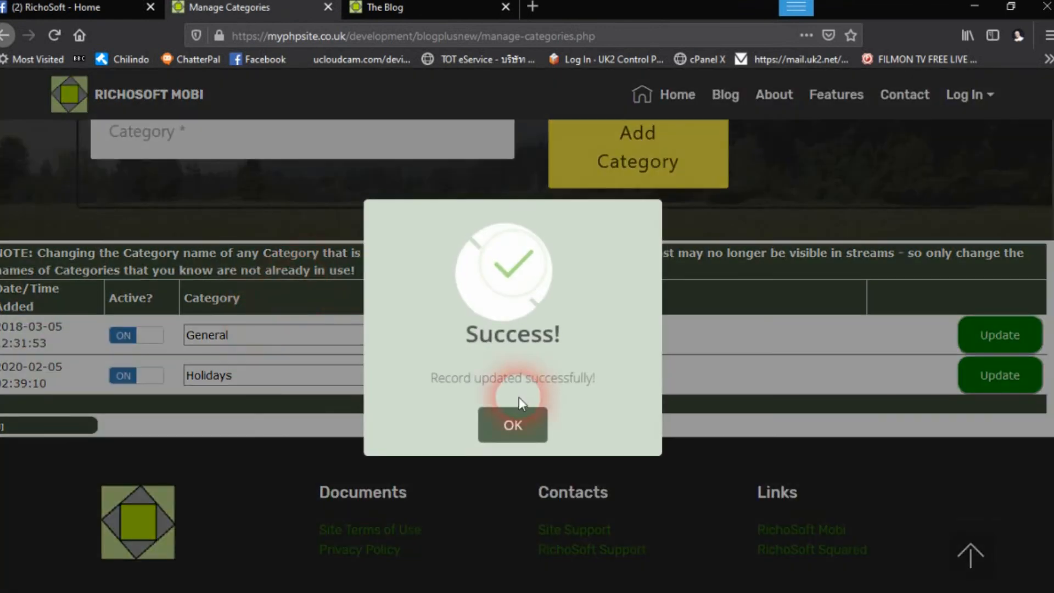
pyautogui.click(512, 426)
pyautogui.scroll(6, 485, 200)
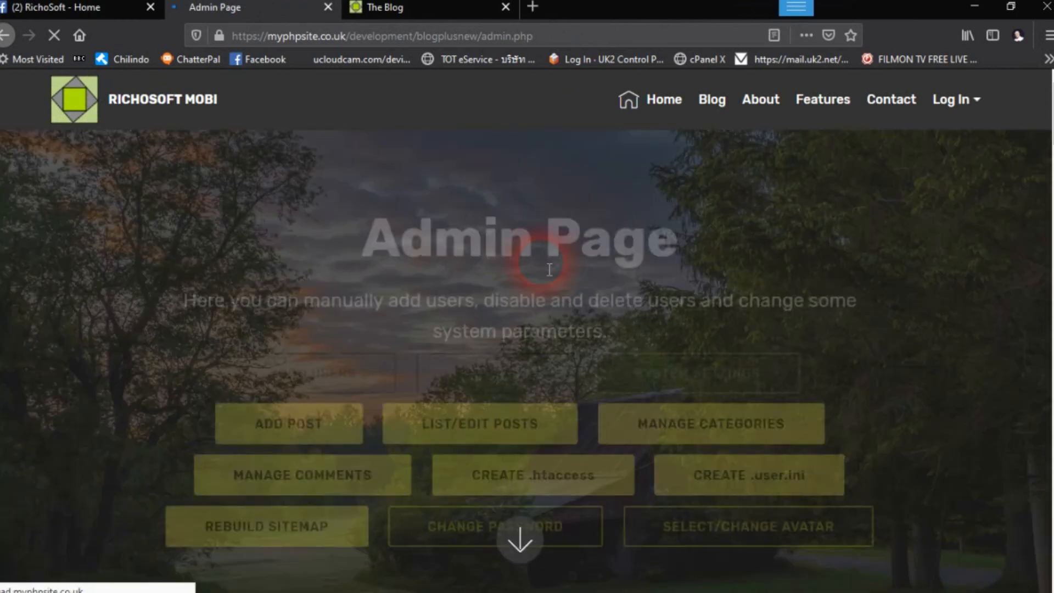
# Step: Open the Create .htaccess page and review the current file contents, the creation options and the overwrite warning
pyautogui.scroll(-3, 551, 263)
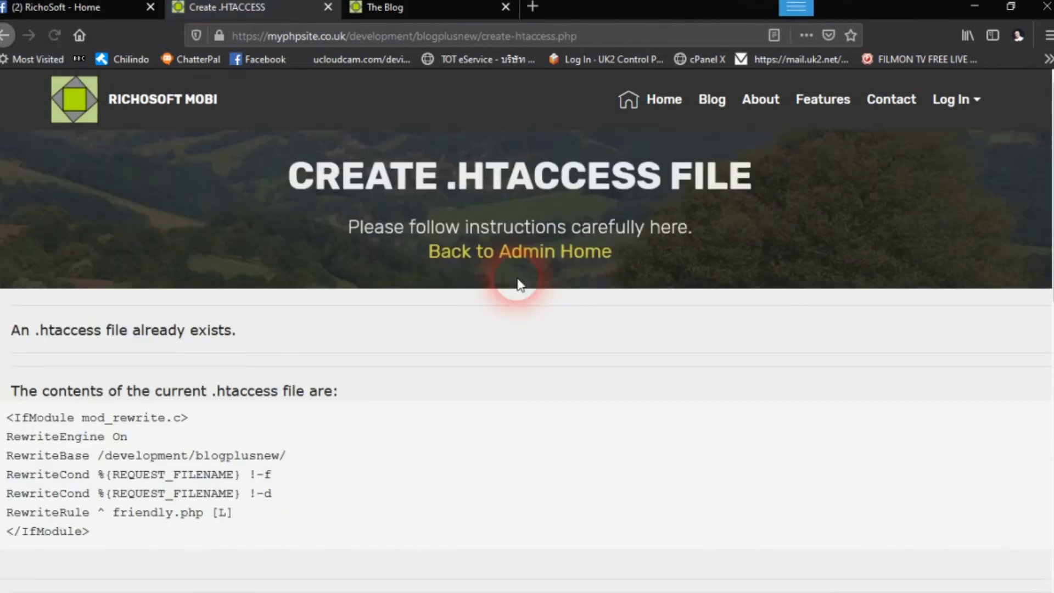
pyautogui.scroll(-3, 518, 286)
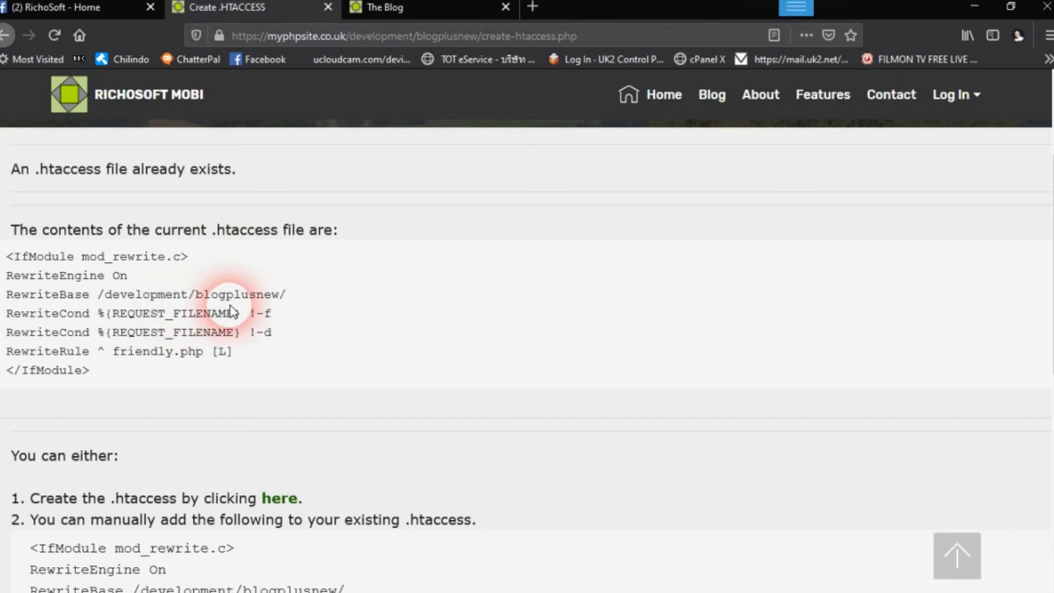
pyautogui.scroll(-2, 230, 310)
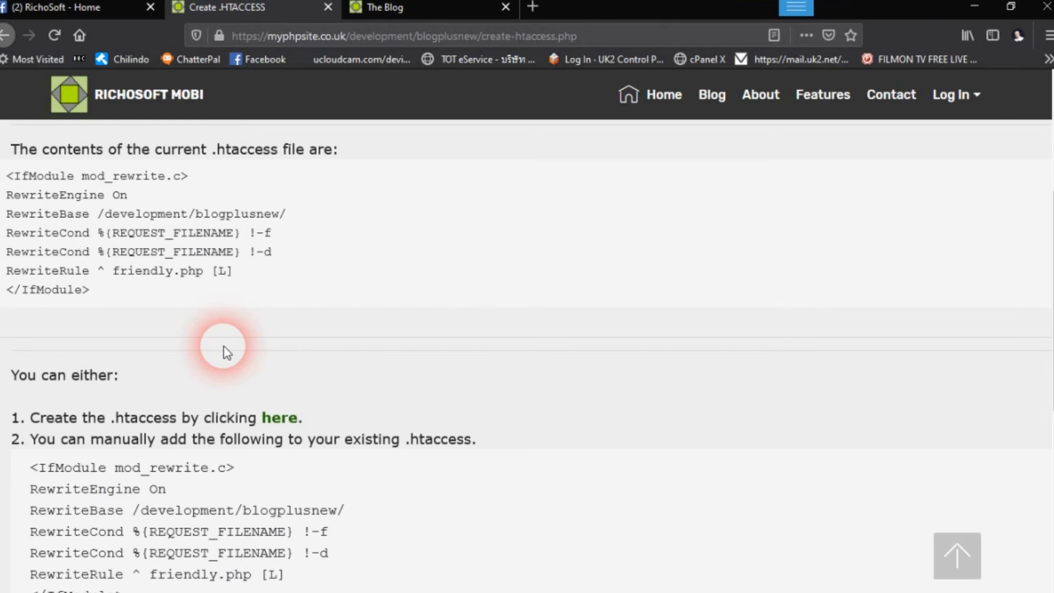
pyautogui.scroll(-5, 428, 341)
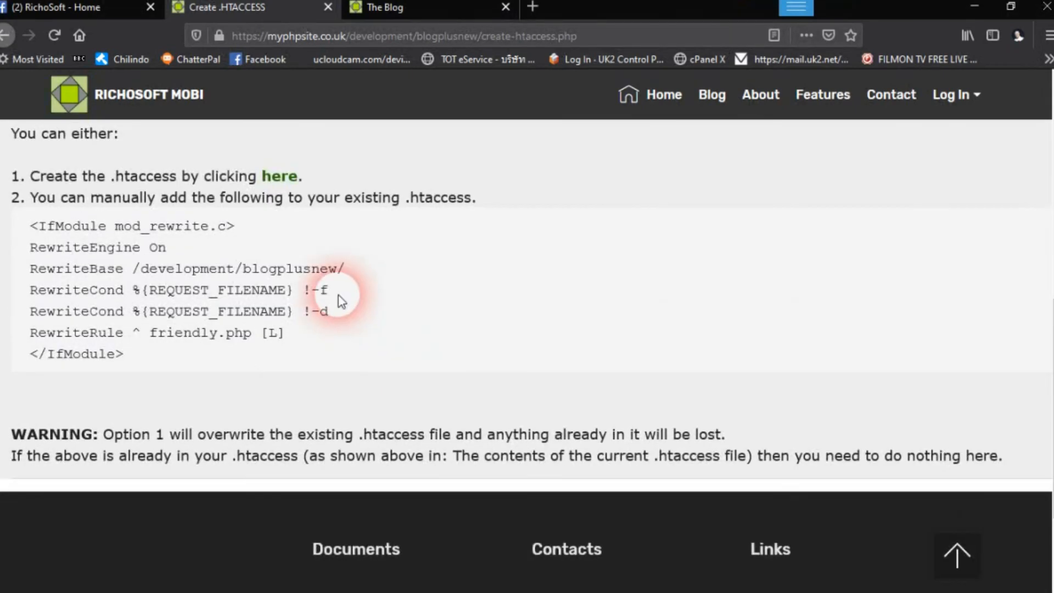
# Step: Create a new .htaccess file, check its contents, and return to the Admin Page
pyautogui.scroll(3, 274, 230)
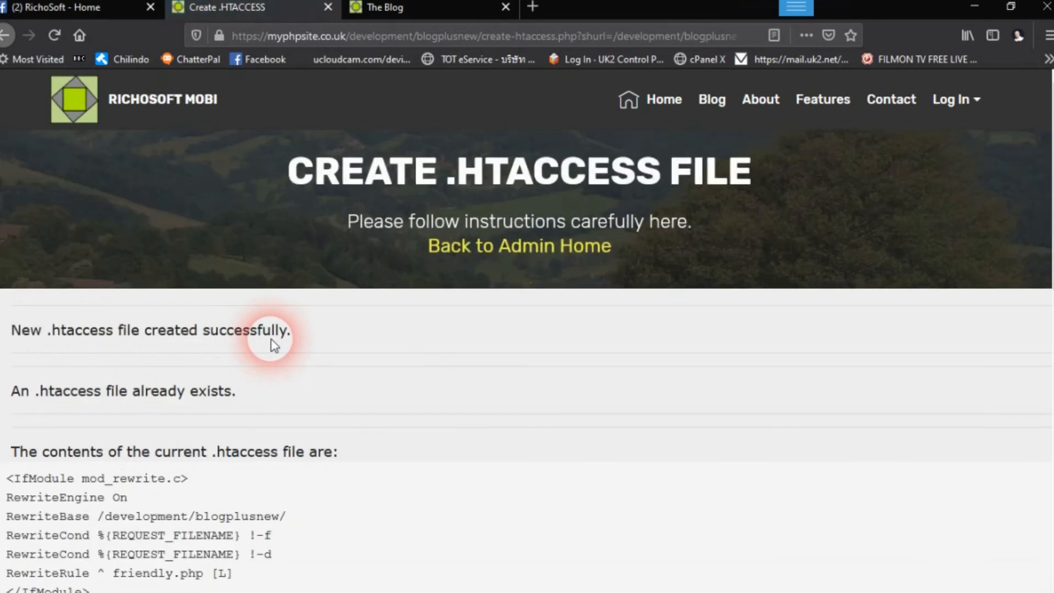
pyautogui.scroll(-4, 141, 423)
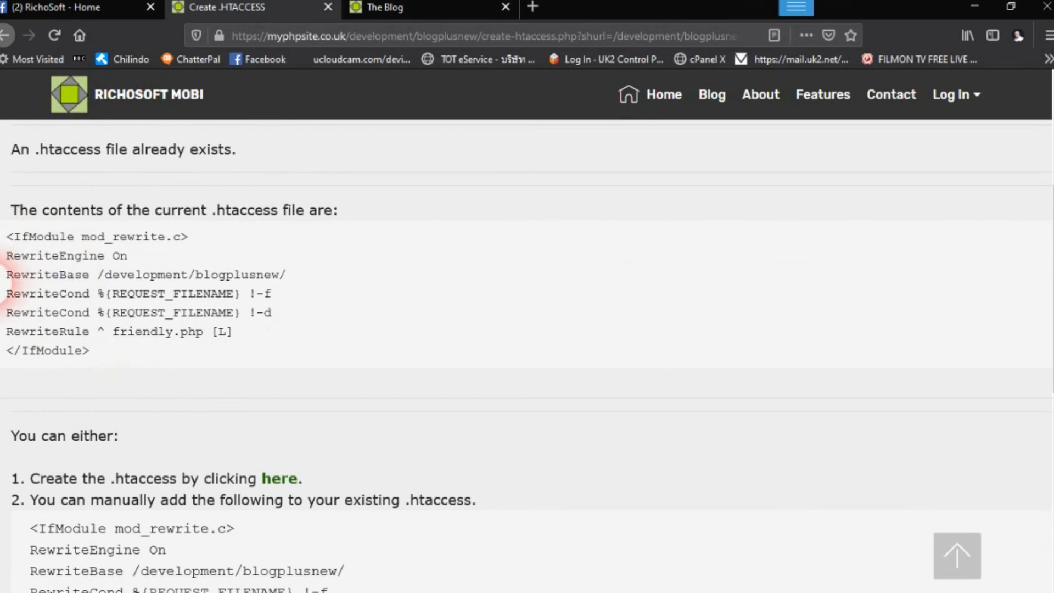
pyautogui.scroll(4, 570, 430)
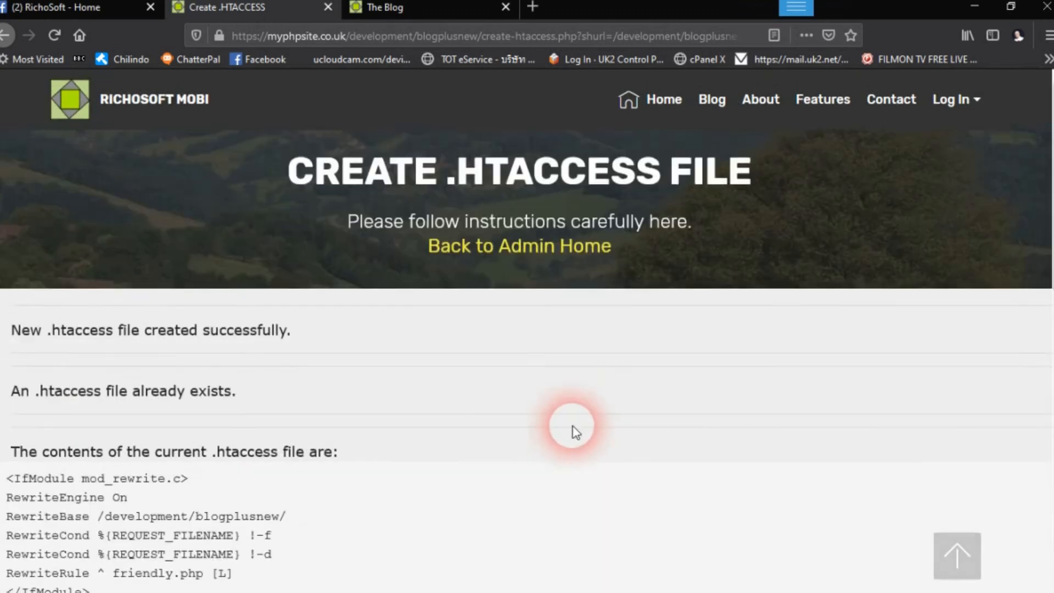
pyautogui.click(566, 255)
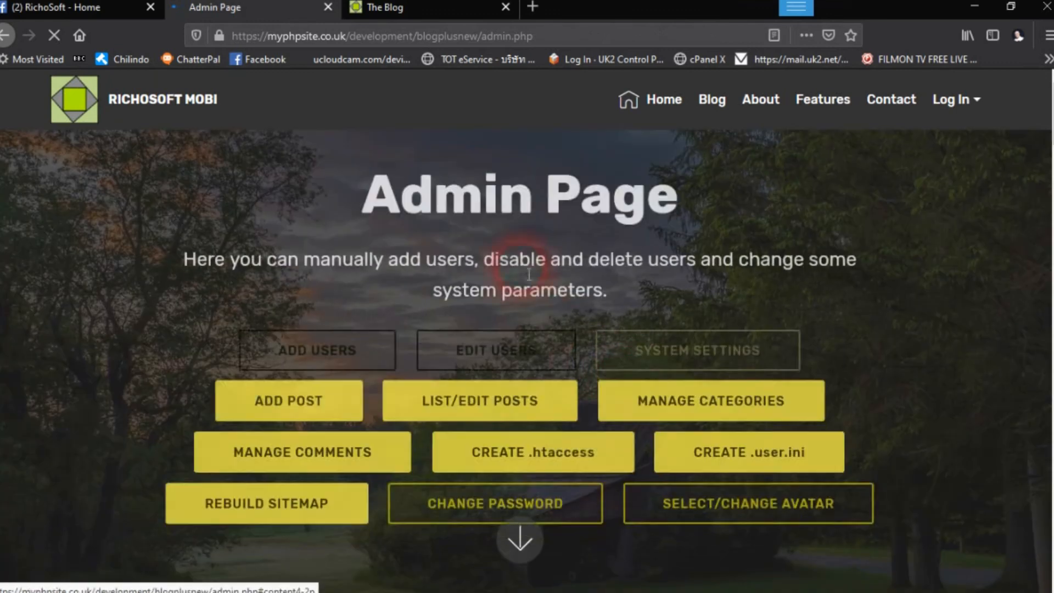
# Step: Open the Create .user.ini page and review the current file contents and the available upload size options
pyautogui.scroll(-3, 514, 311)
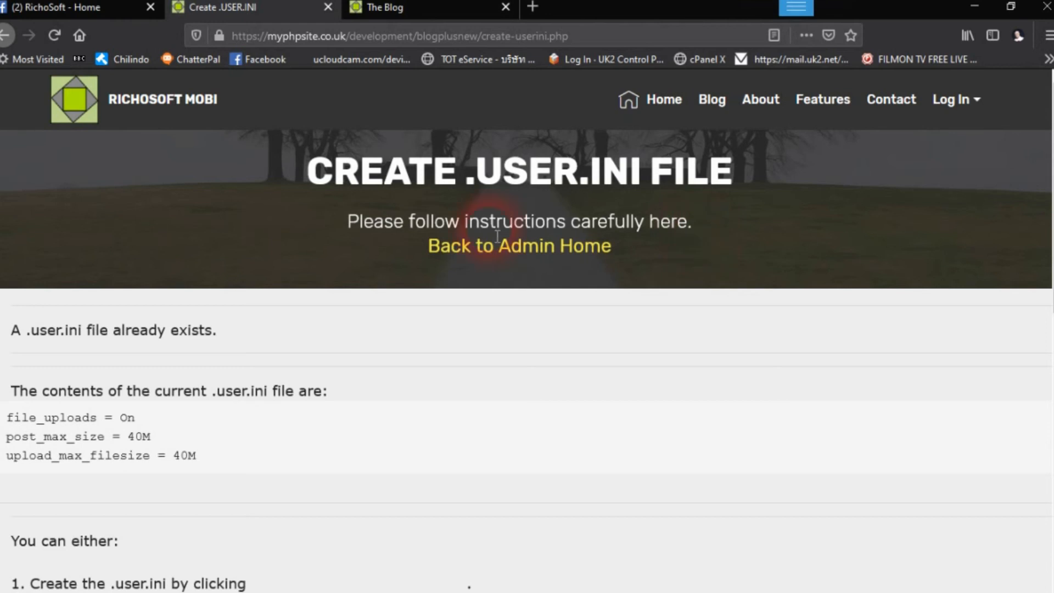
pyautogui.scroll(-3, 403, 285)
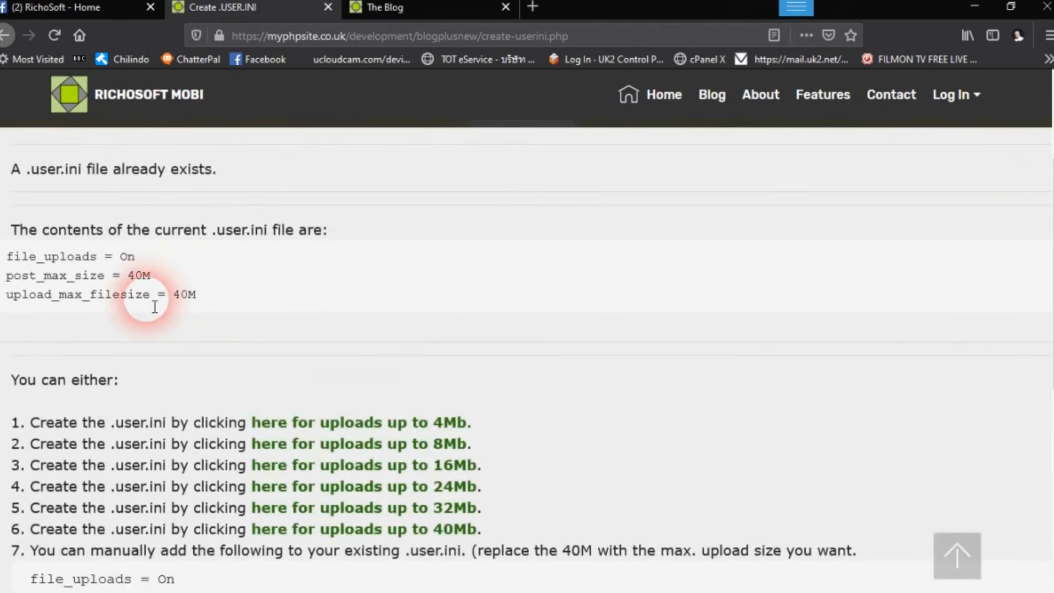
pyautogui.scroll(-3, 360, 301)
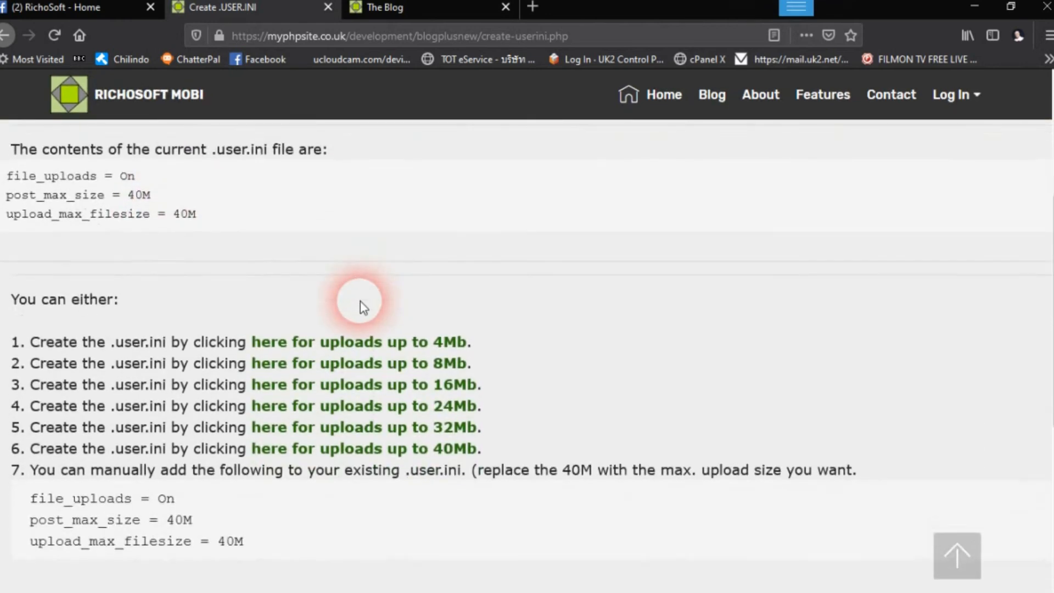
pyautogui.scroll(-1, 424, 308)
pyautogui.scroll(1, 200, 353)
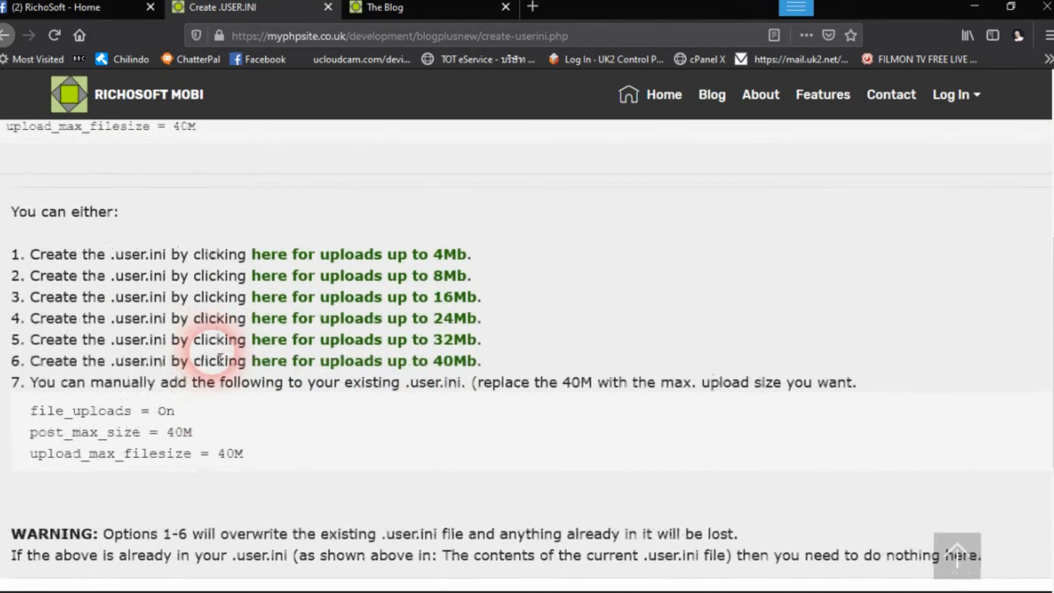
pyautogui.scroll(3, 94, 287)
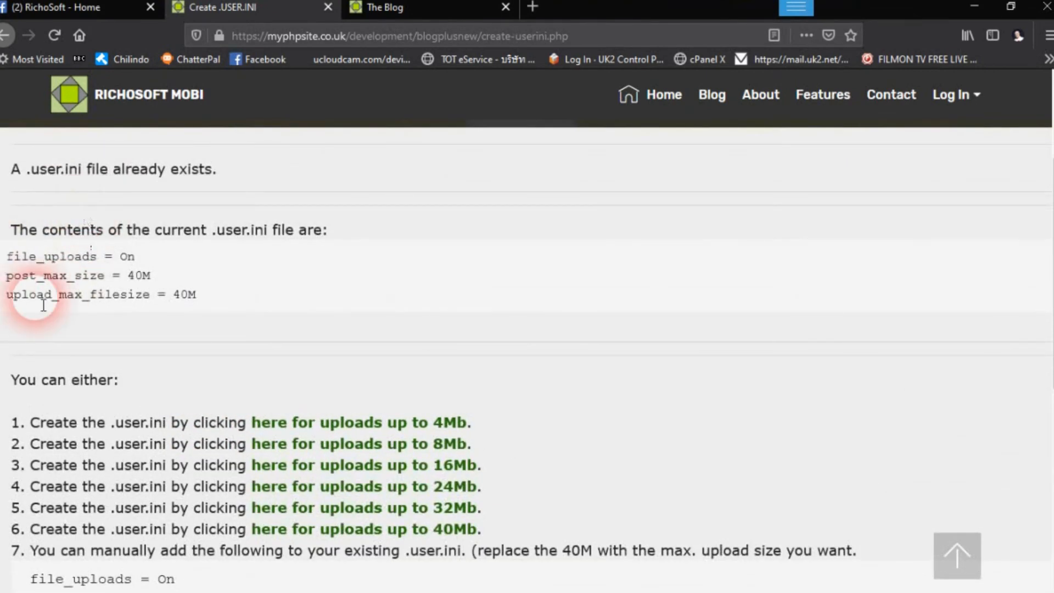
pyautogui.scroll(-3, 423, 340)
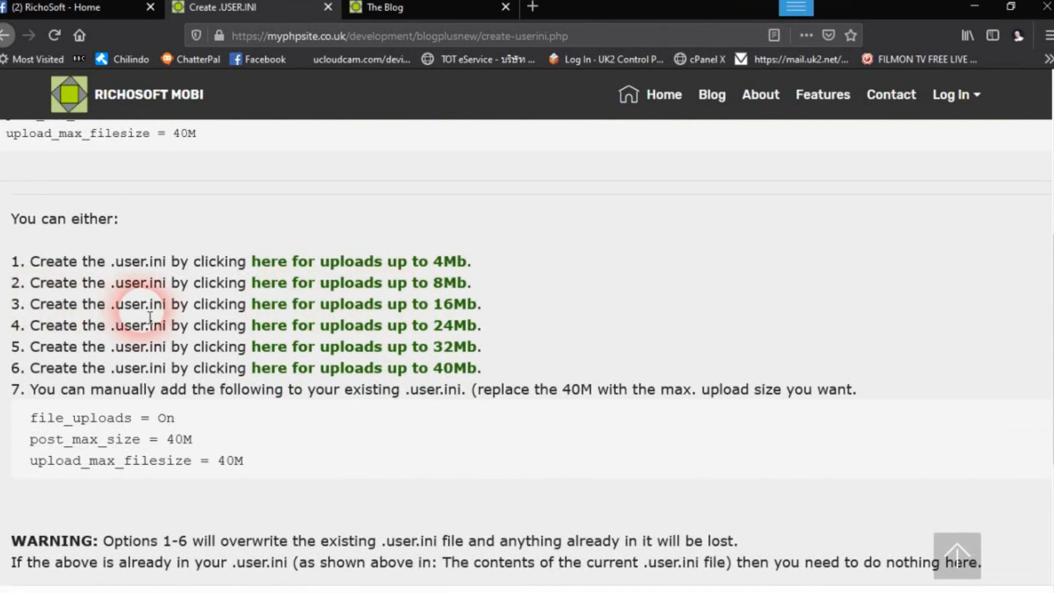
# Step: Create the .user.ini file for uploads up to 16Mb and review its contents and the lines offered for manual entry
pyautogui.click(373, 311)
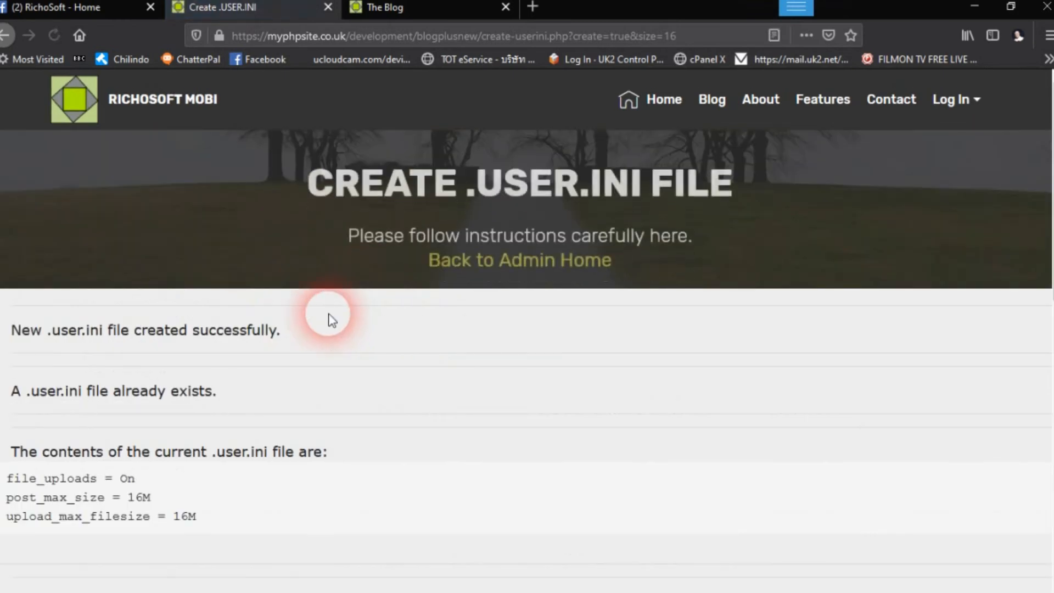
pyautogui.scroll(-4, 286, 341)
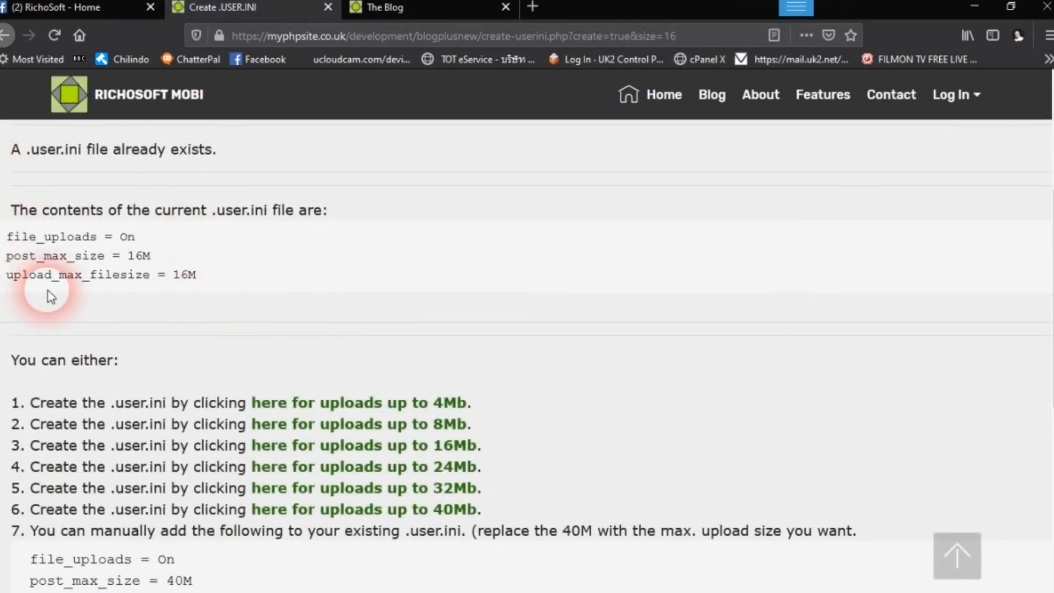
pyautogui.scroll(-3, 431, 351)
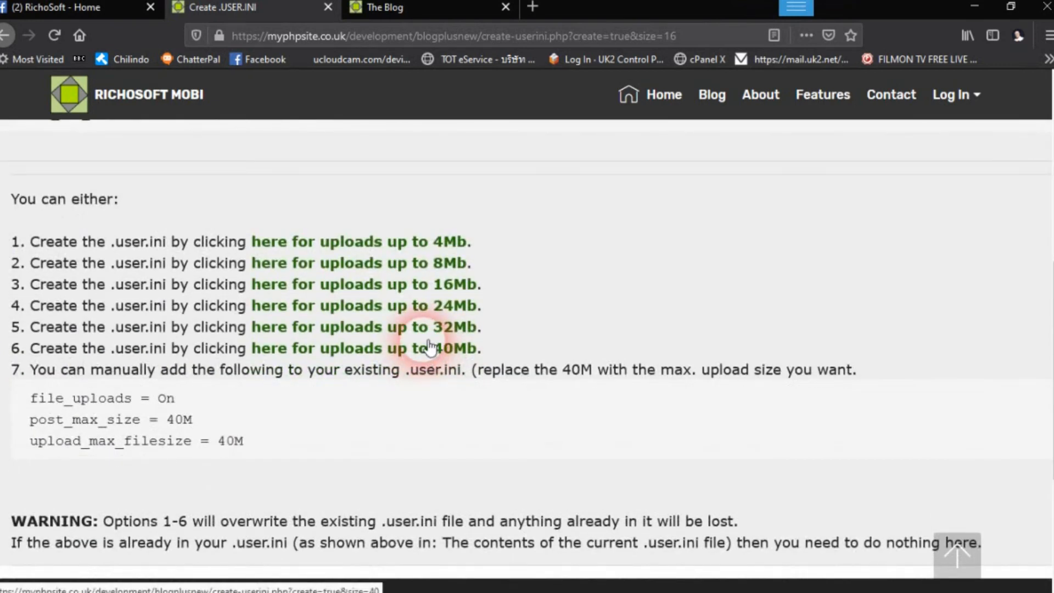
pyautogui.scroll(-3, 425, 346)
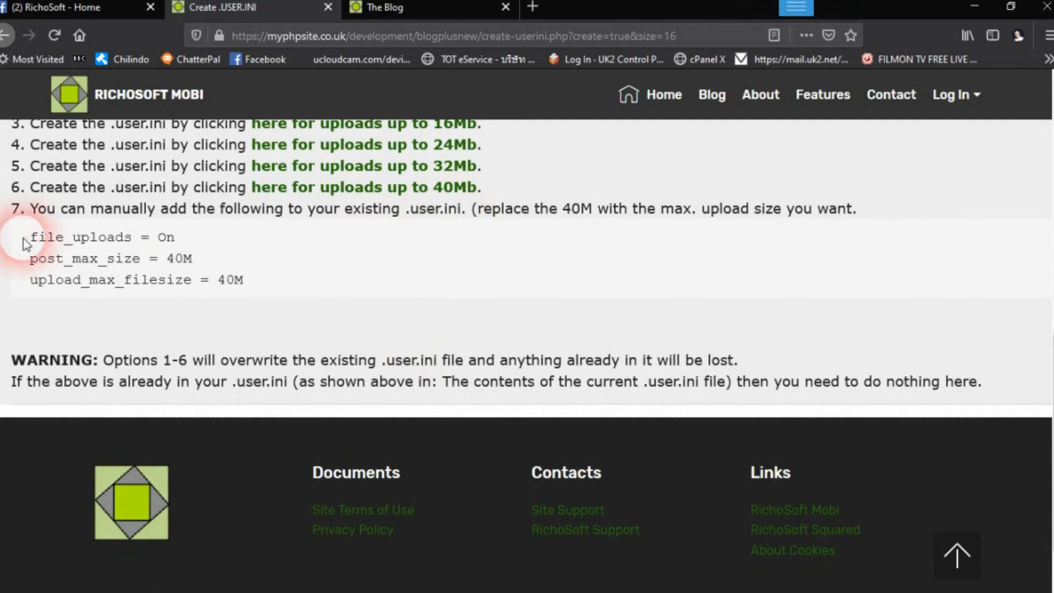
pyautogui.moveTo(41, 244); pyautogui.dragTo(264, 287)
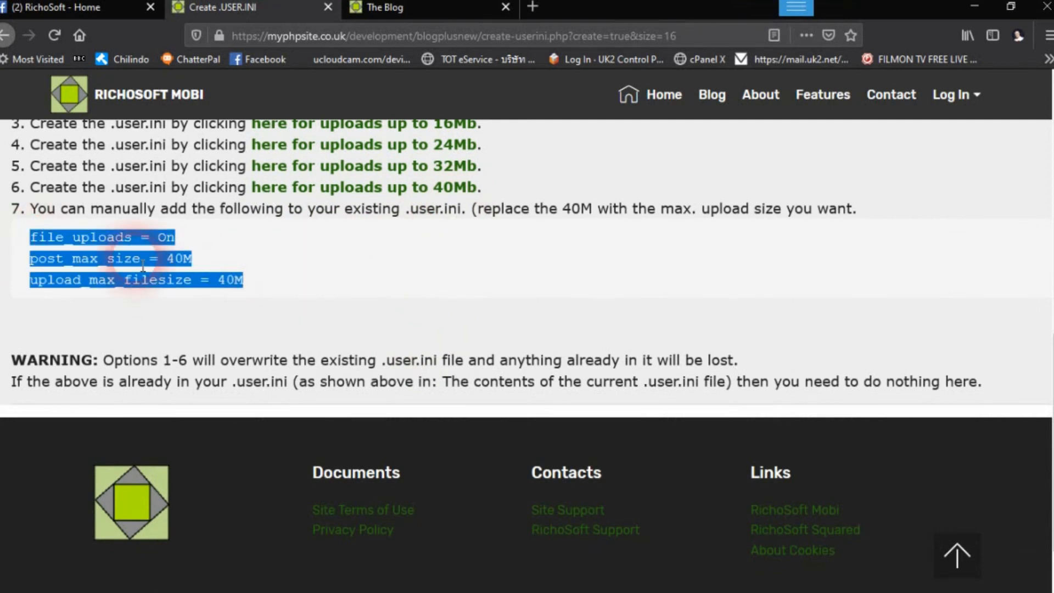
# Step: Recreate the .user.ini file for uploads up to 40Mb and return to the Admin Page
pyautogui.click(439, 188)
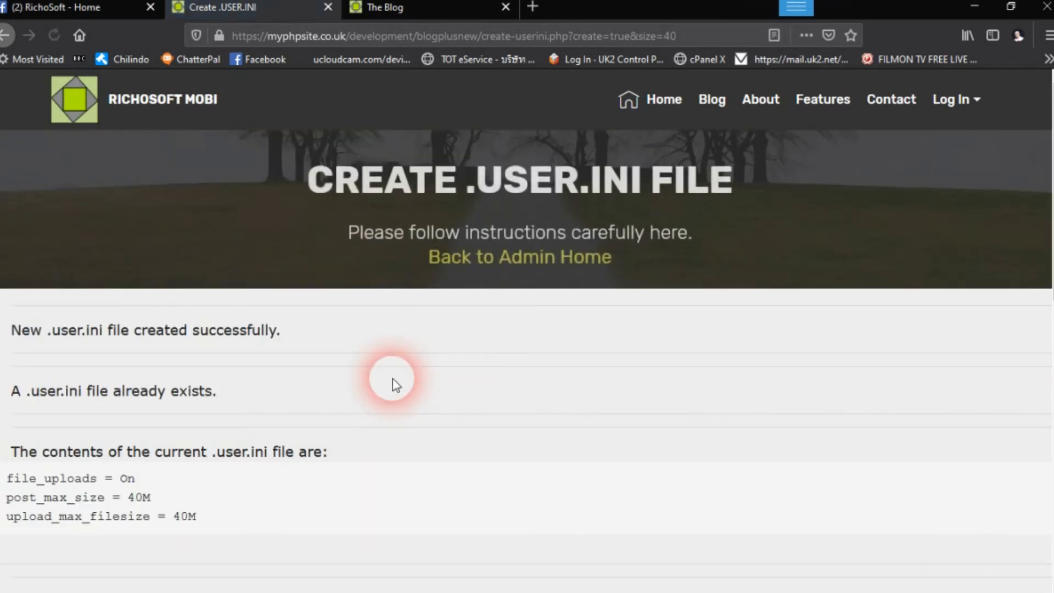
pyautogui.scroll(-4, 317, 400)
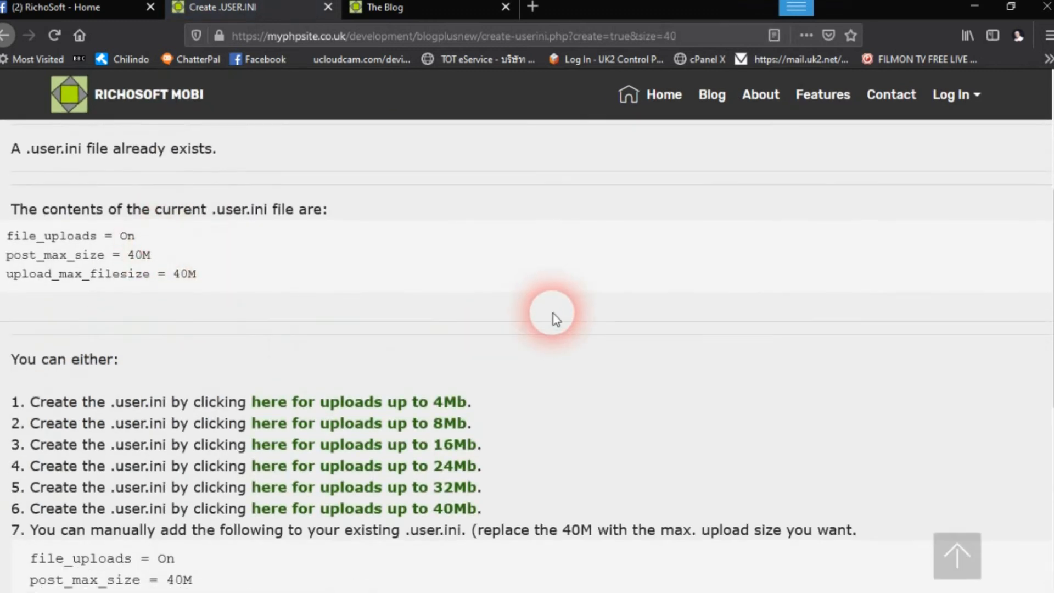
pyautogui.scroll(-5, 555, 311)
pyautogui.scroll(8, 737, 203)
pyautogui.scroll(2, 737, 203)
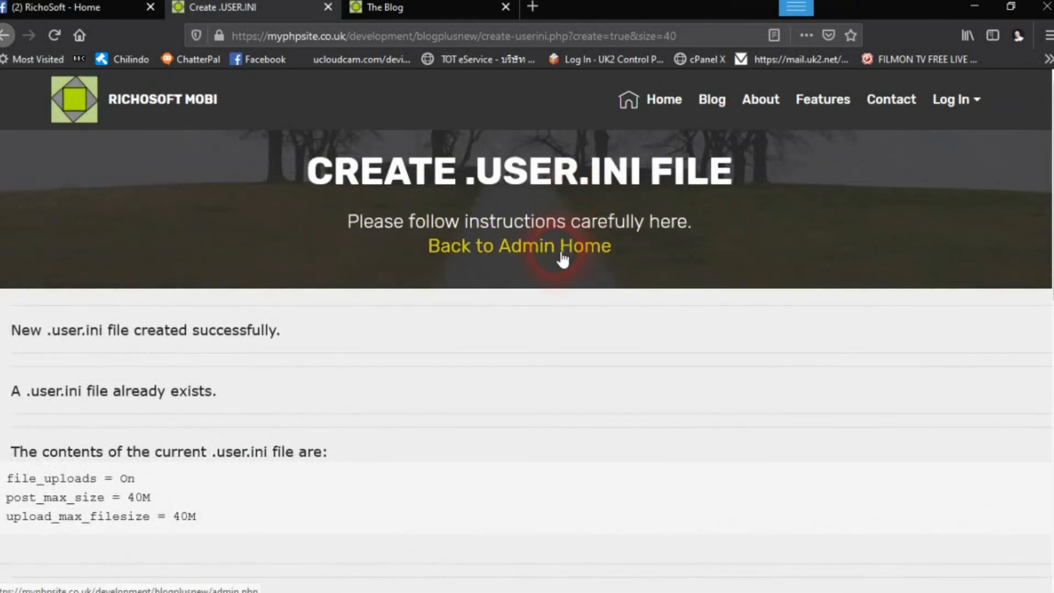
pyautogui.click(560, 250)
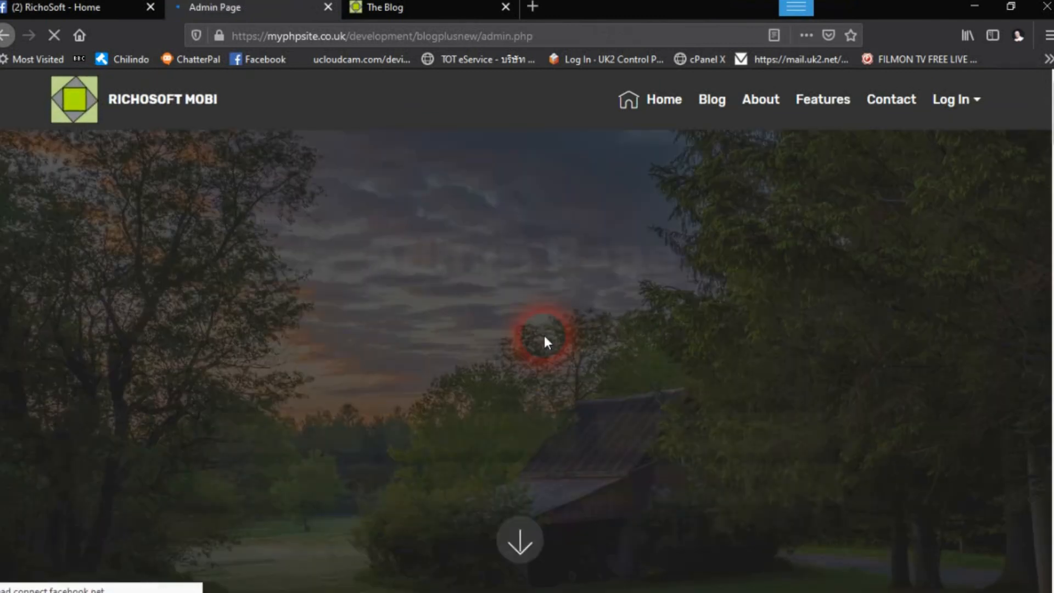
# Step: Open the Rebuild Sitemap page and rebuild the site's sitemap
pyautogui.scroll(-2, 631, 324)
pyautogui.scroll(-2, 714, 335)
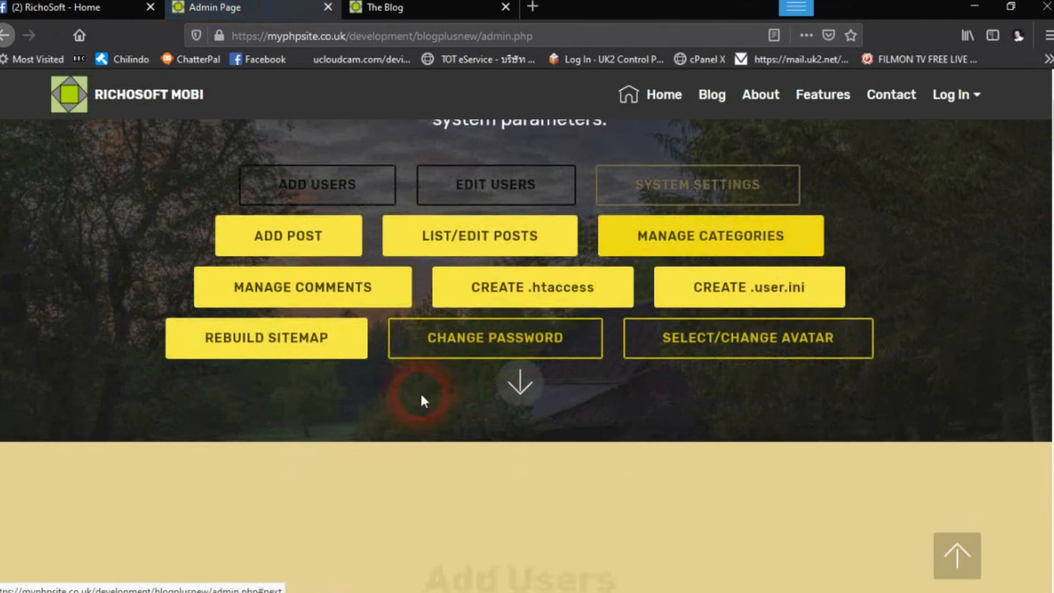
pyautogui.click(302, 350)
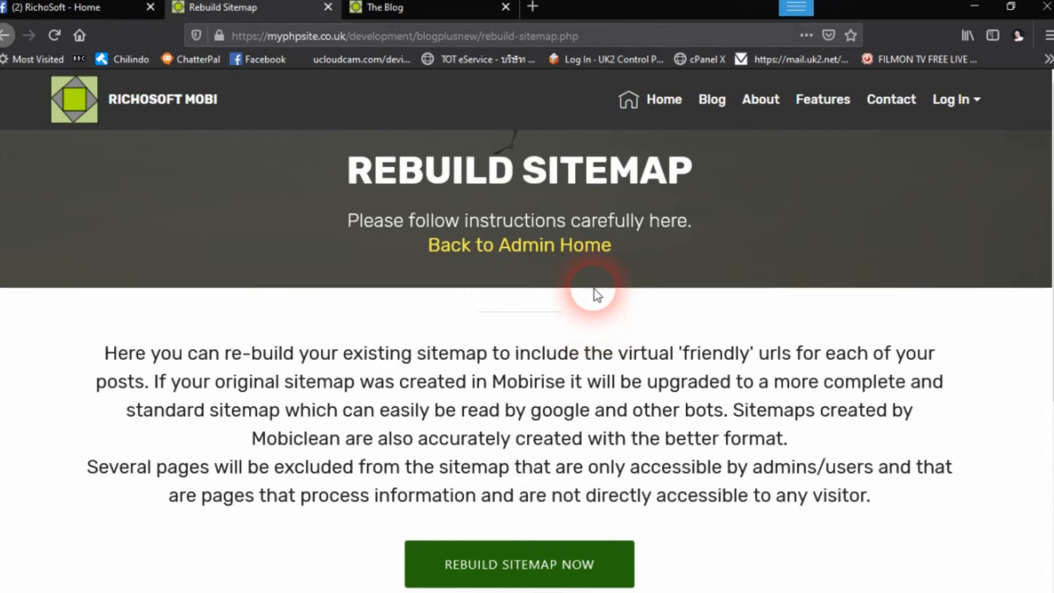
pyautogui.scroll(-3, 595, 286)
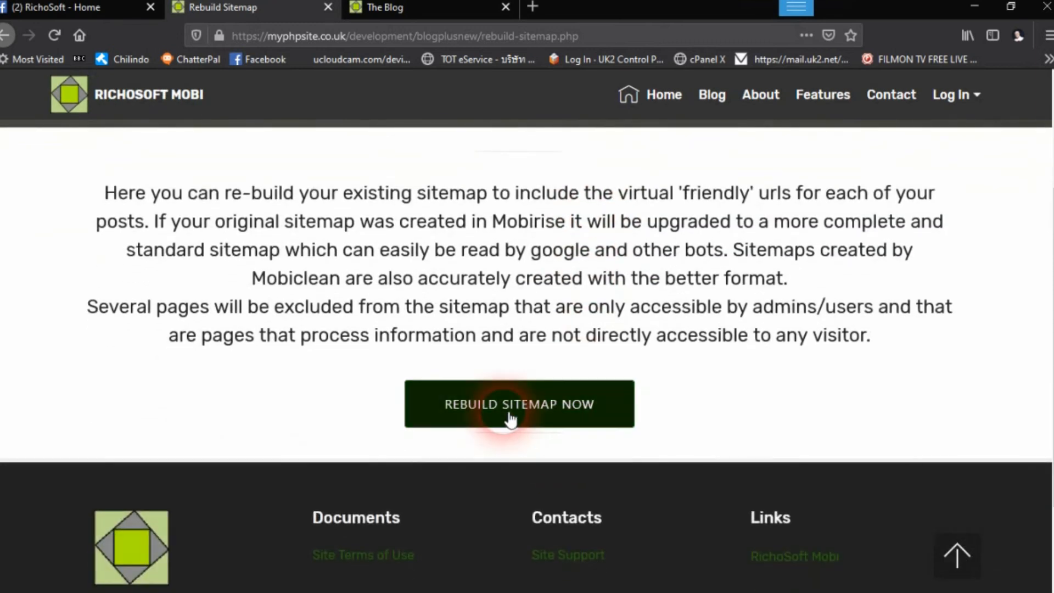
pyautogui.click(530, 425)
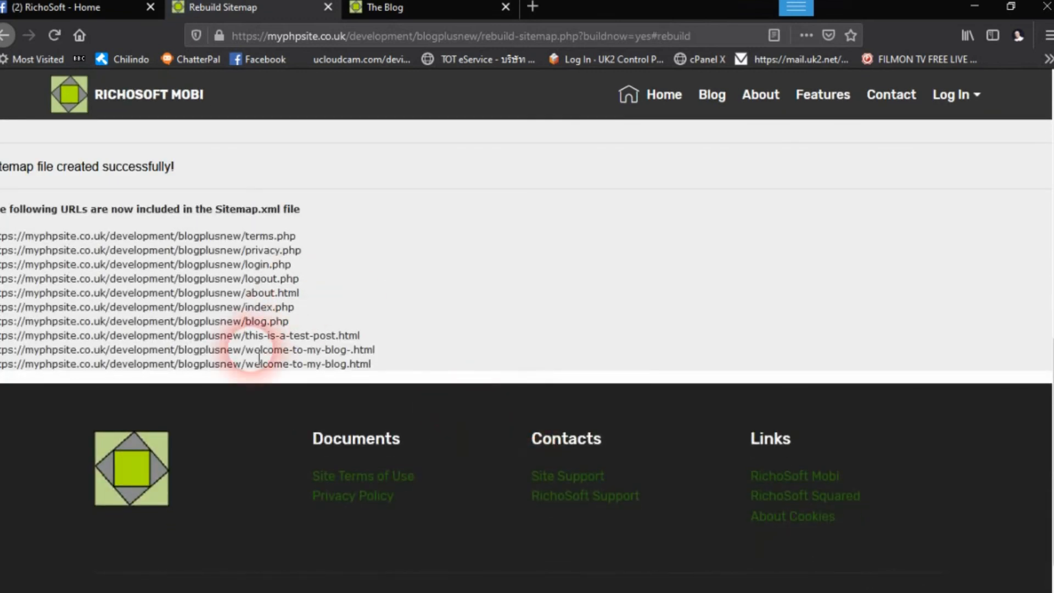
# Step: Highlight the blog post URLs in the rebuilt sitemap's list and review the sitemap instructions
pyautogui.moveTo(373, 364); pyautogui.dragTo(1, 352)
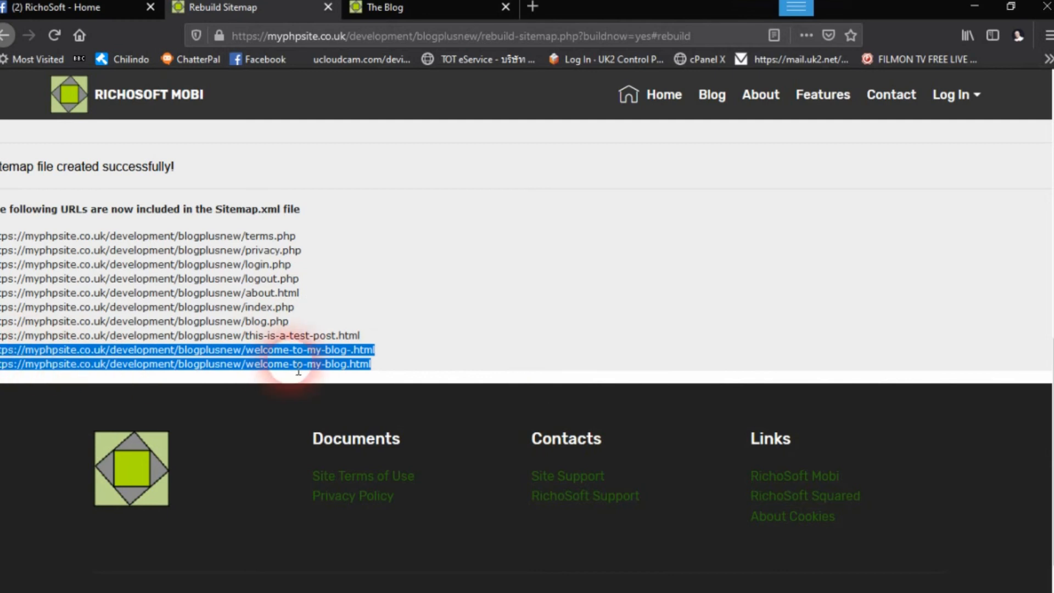
pyautogui.moveTo(392, 335); pyautogui.dragTo(389, 361)
pyautogui.click(5, 343)
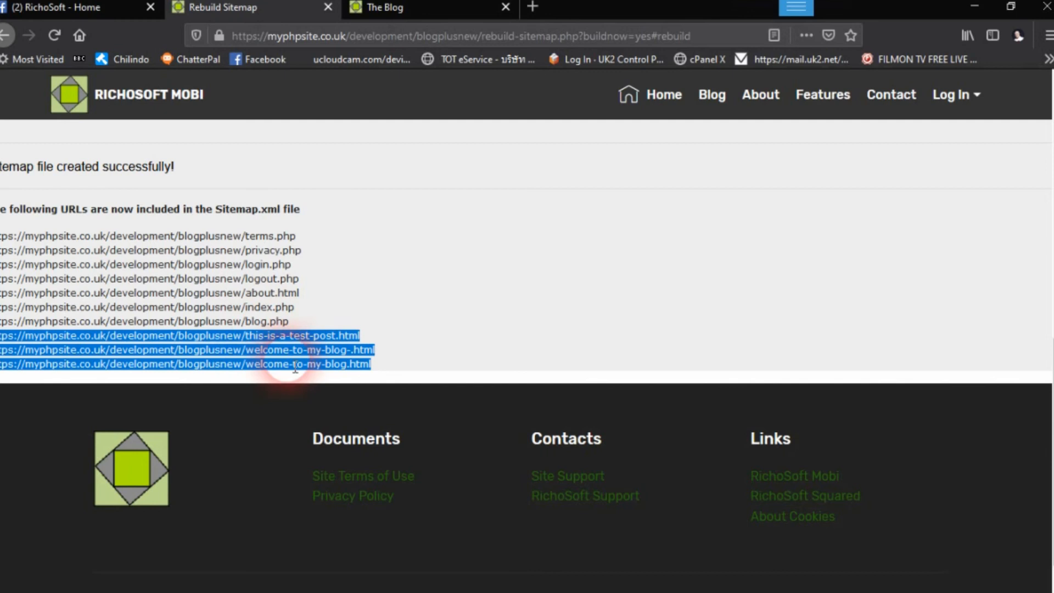
pyautogui.click(348, 270)
pyautogui.scroll(8, 642, 324)
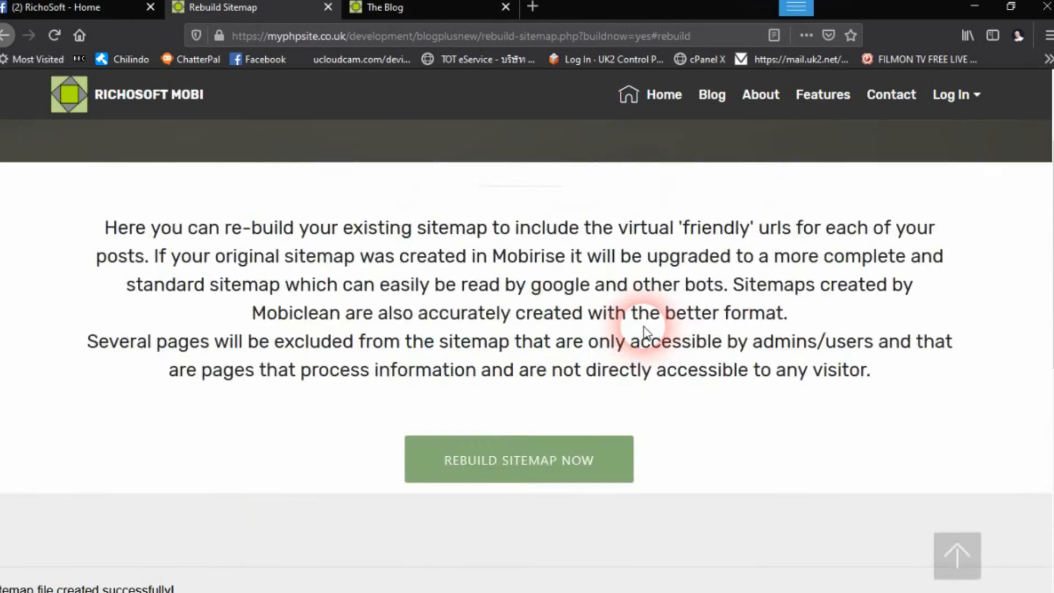
pyautogui.scroll(-5, 640, 329)
pyautogui.scroll(4, 519, 299)
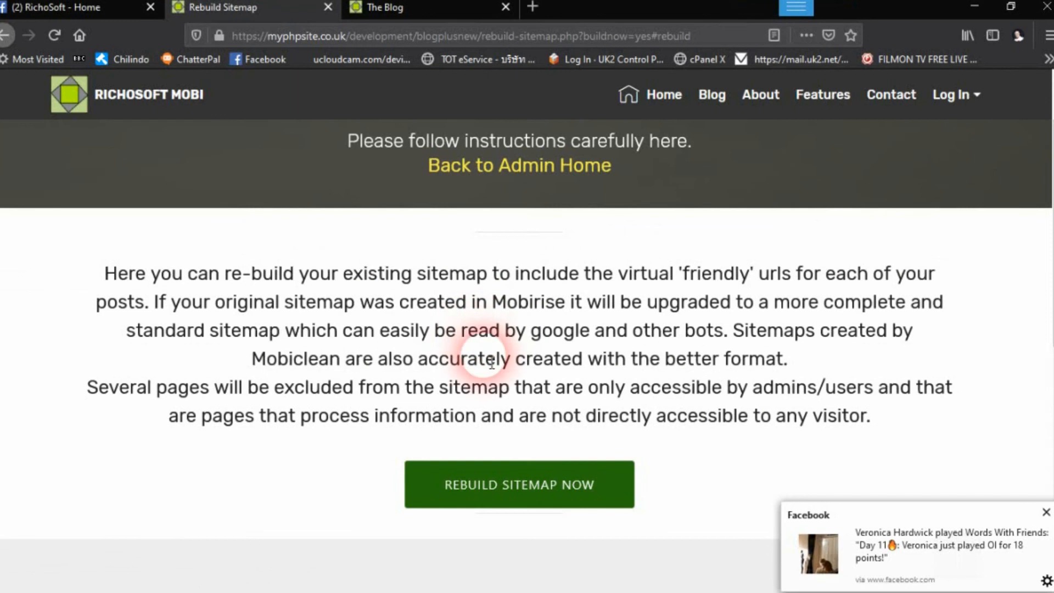
# Step: Return from Rebuild Sitemap to the Admin Page and dismiss the Facebook notification
pyautogui.click(488, 487)
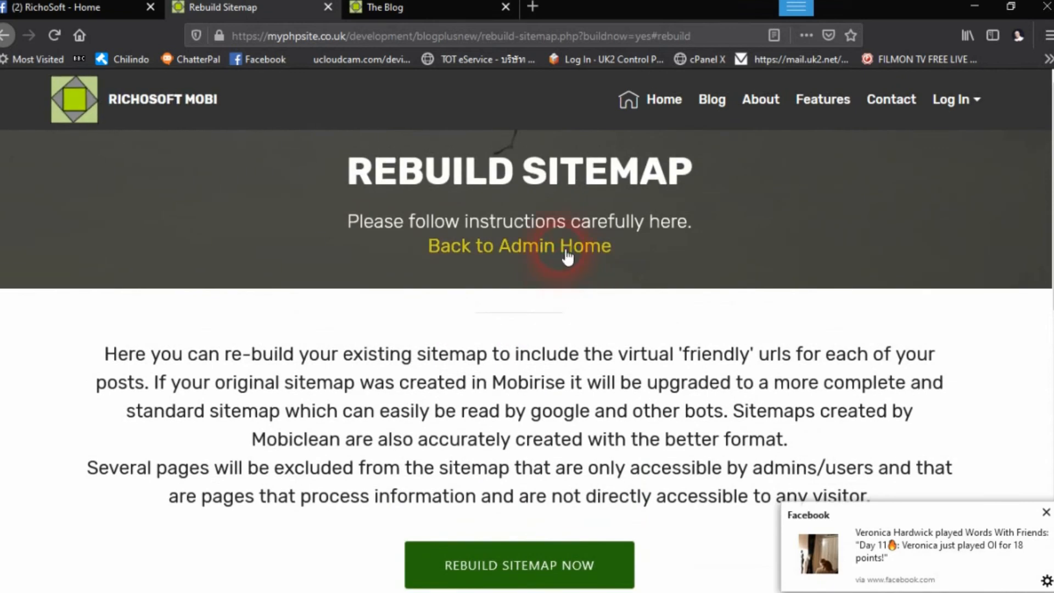
pyautogui.click(566, 246)
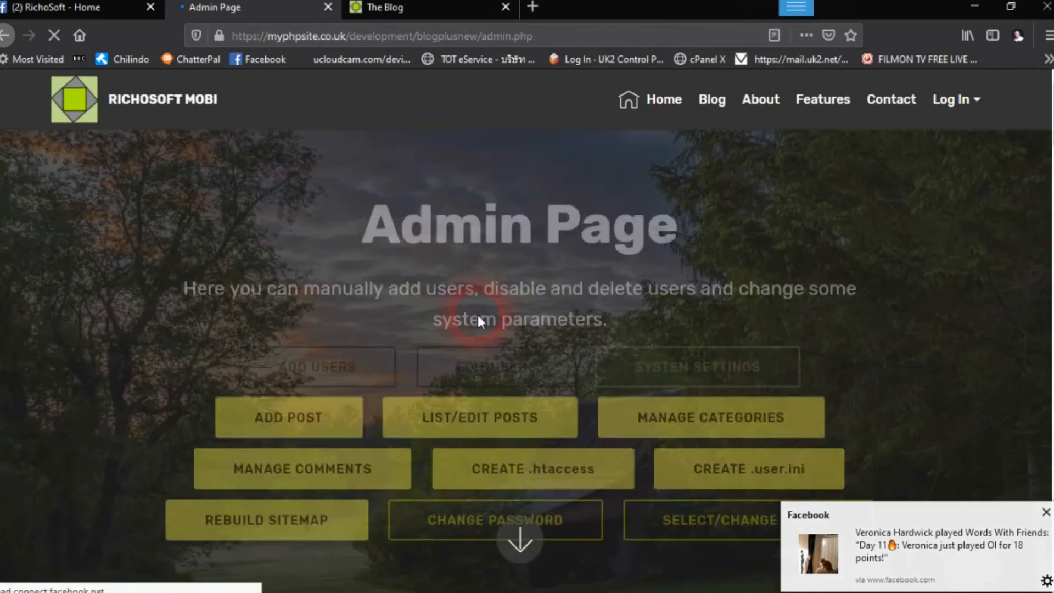
pyautogui.scroll(-2, 452, 438)
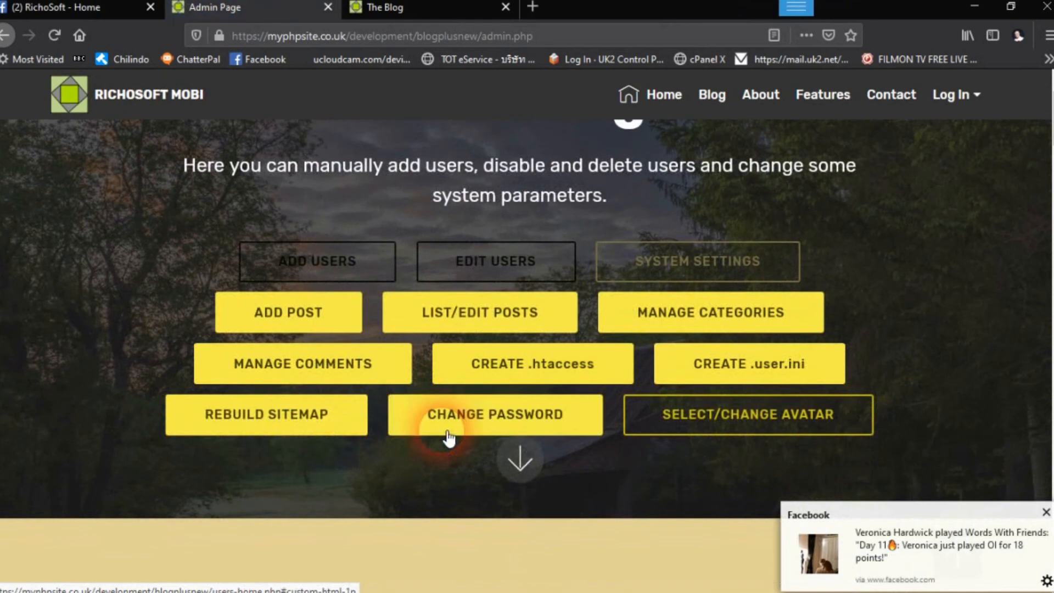
pyautogui.click(1045, 514)
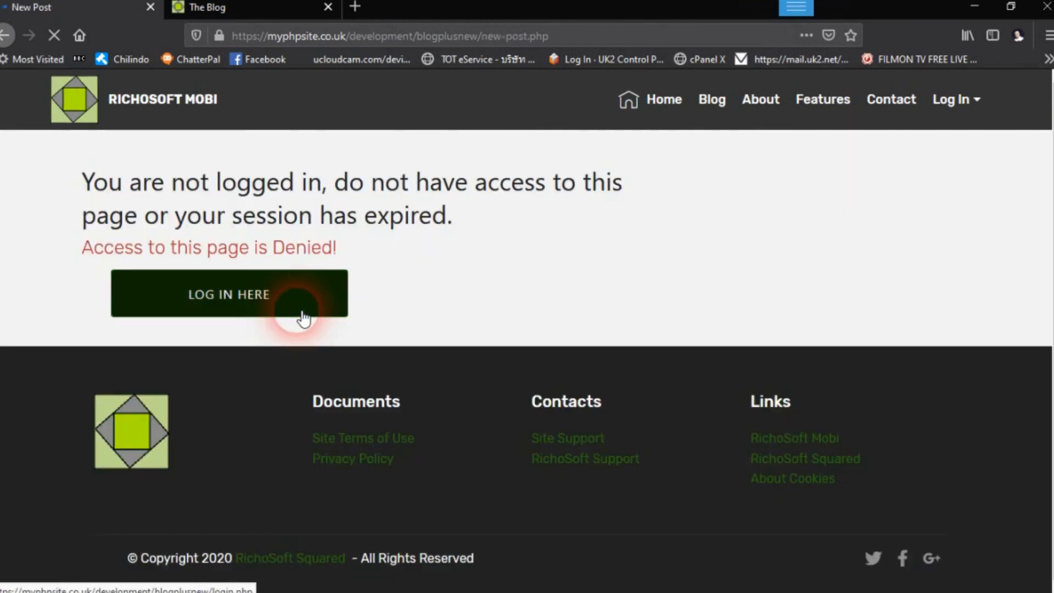
# Step: Log back in to the expired session as admin, entering the account password
pyautogui.click(299, 313)
pyautogui.click(250, 306)
pyautogui.click(187, 327)
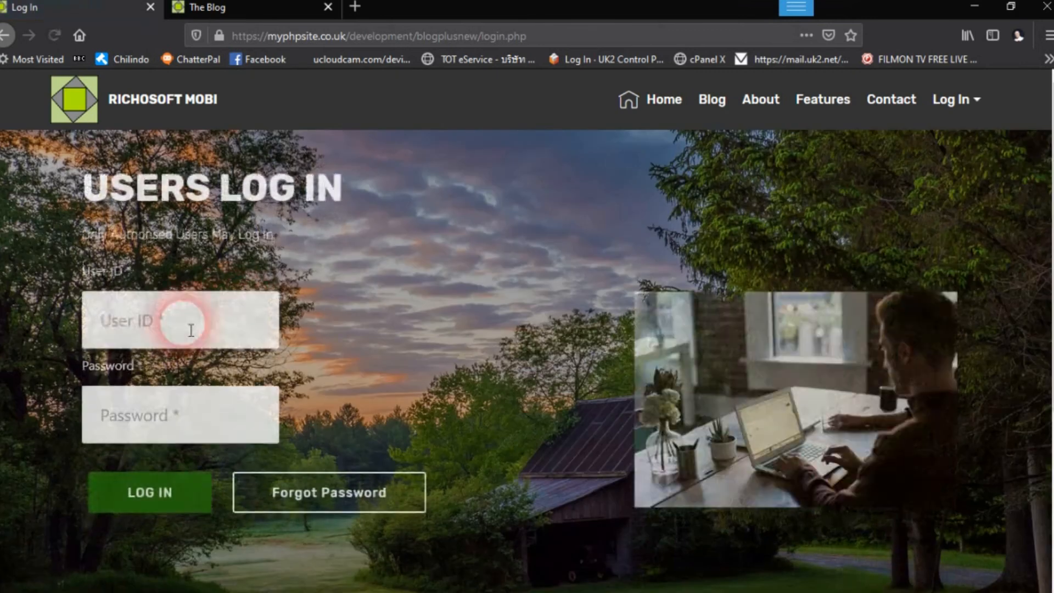
pyautogui.write('admin')
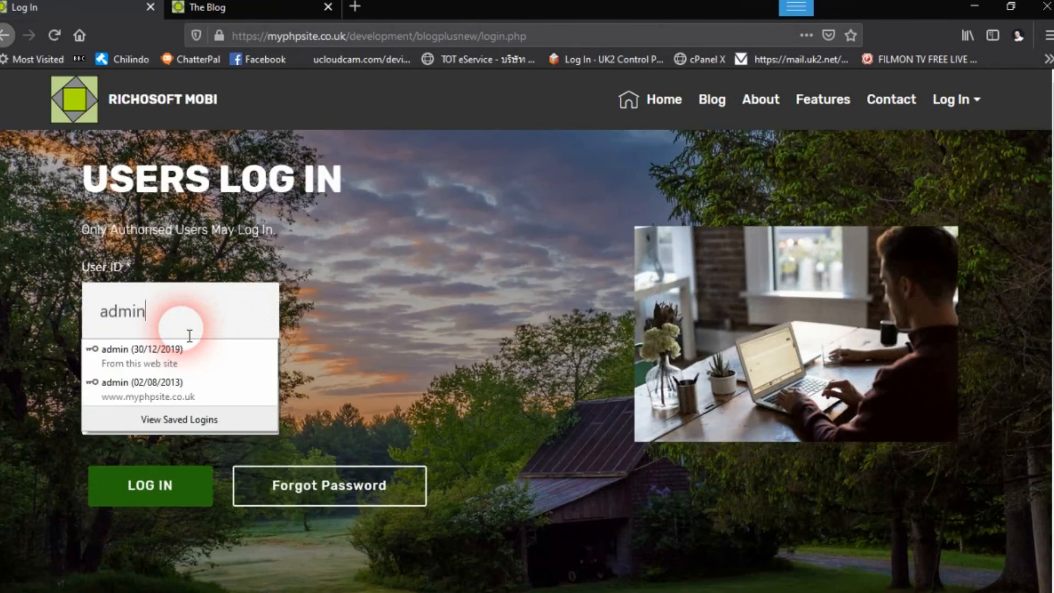
pyautogui.click(248, 398)
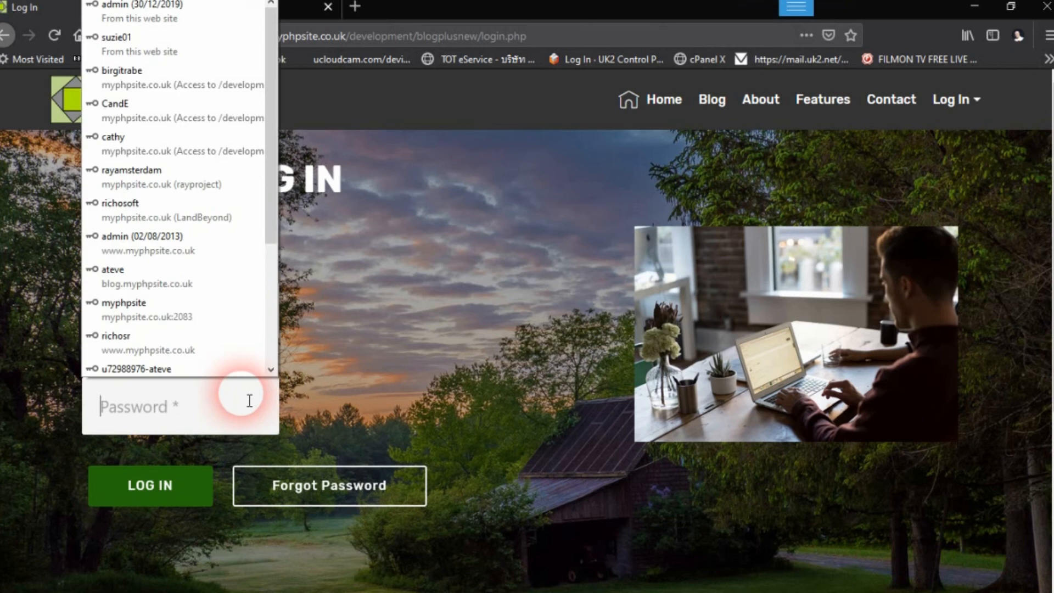
pyautogui.write('••')
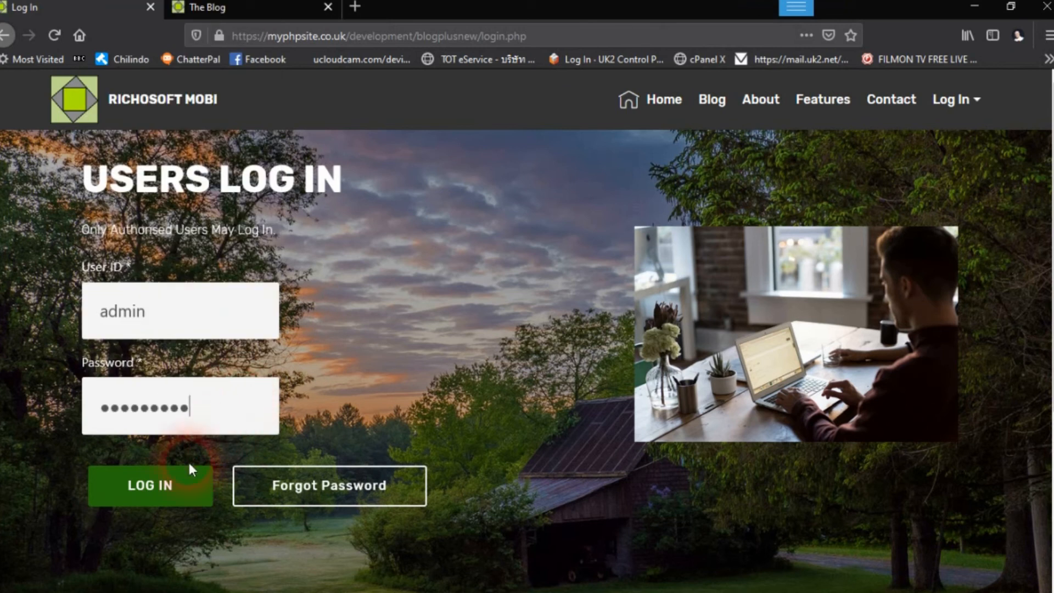
pyautogui.click(183, 490)
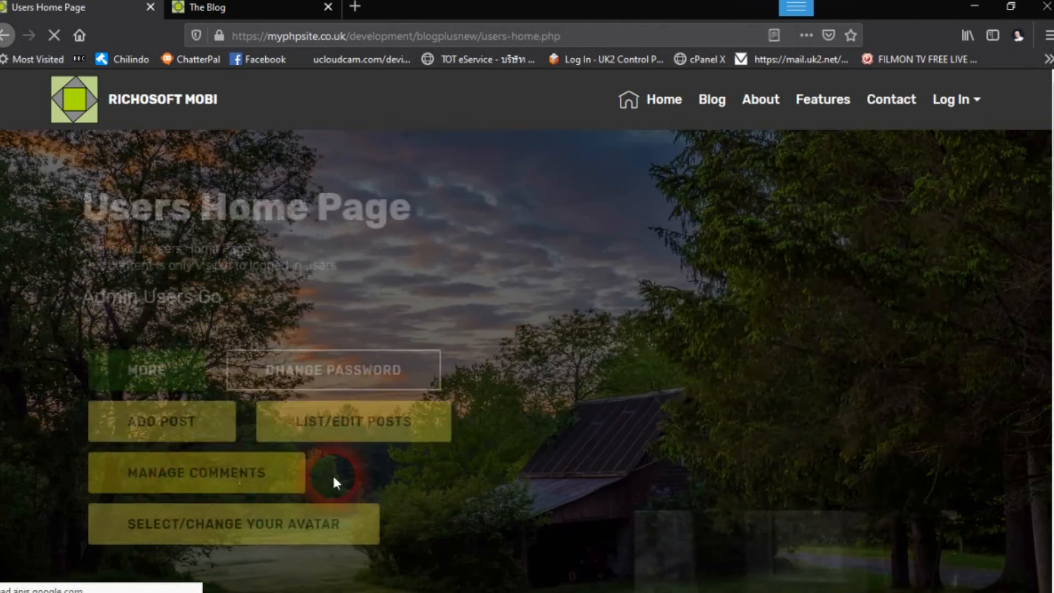
# Step: Open the Add New Blog Post form from the Admin Page and title the post "This is a demo post"
pyautogui.click(248, 279)
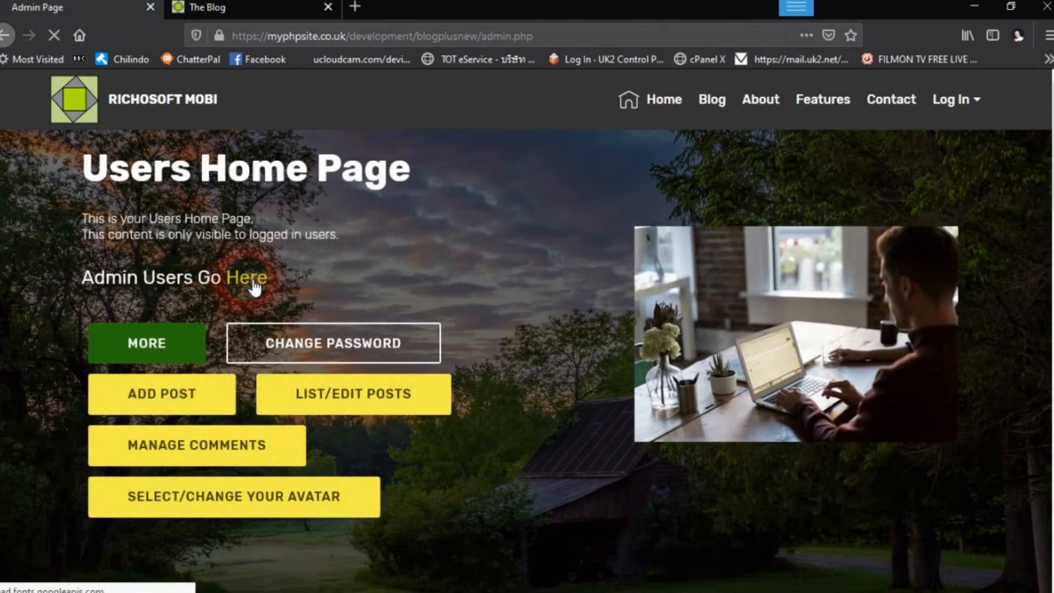
pyautogui.click(281, 405)
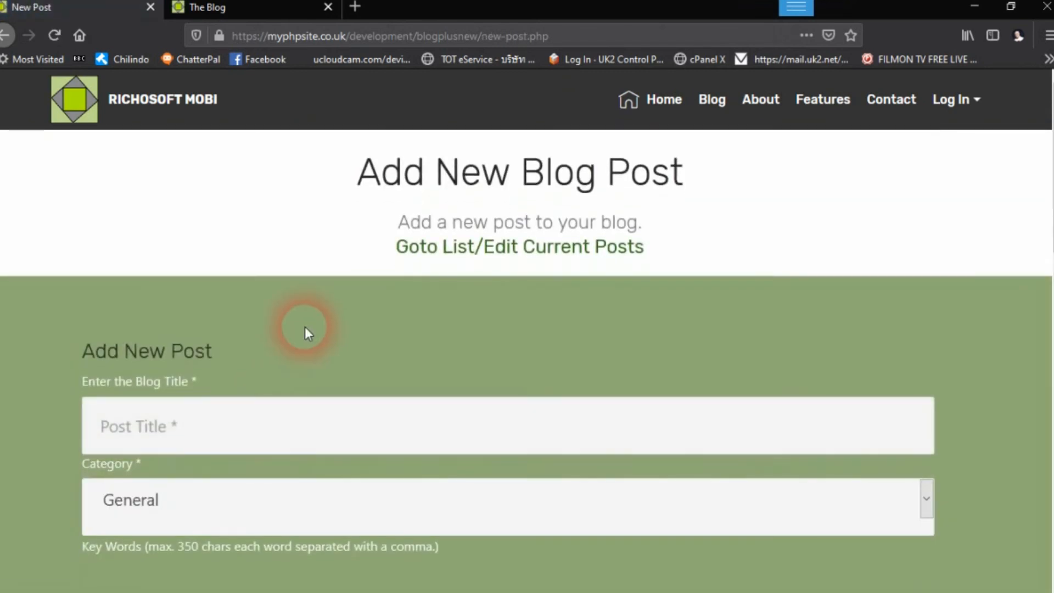
pyautogui.scroll(-3, 305, 330)
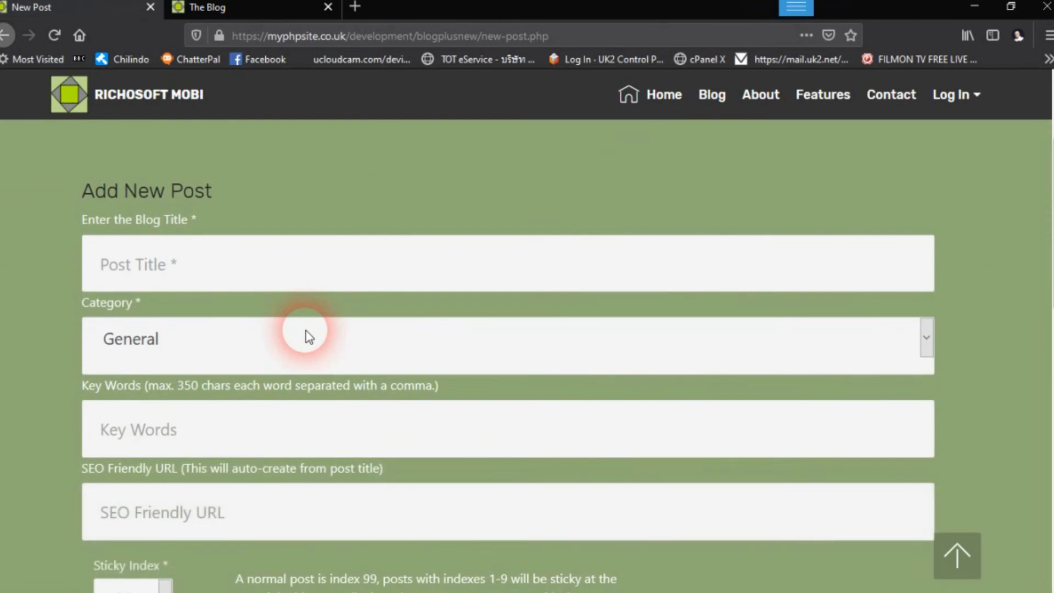
pyautogui.click(189, 271)
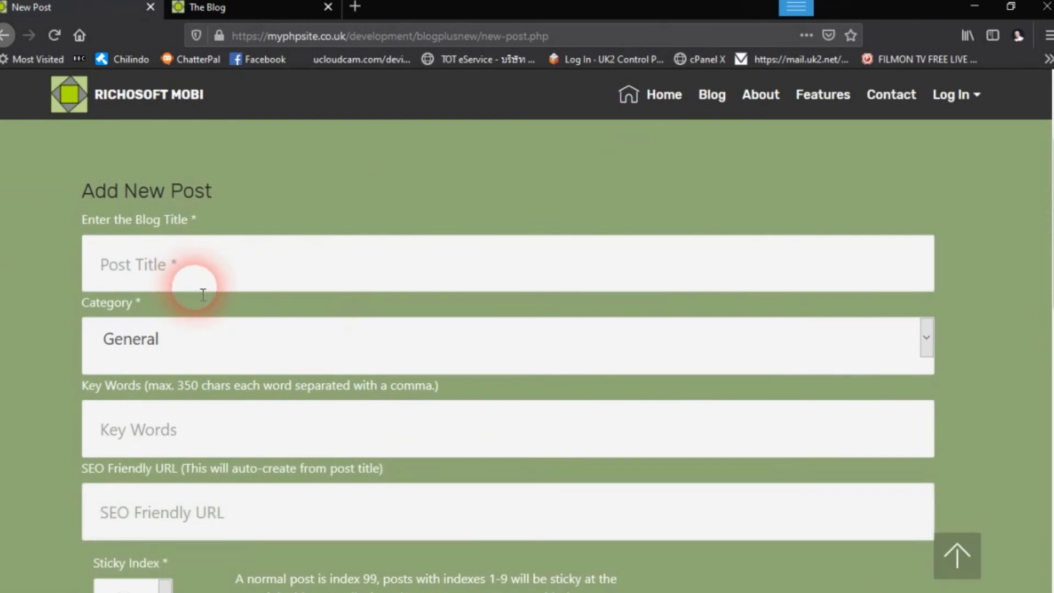
pyautogui.write('Thi')
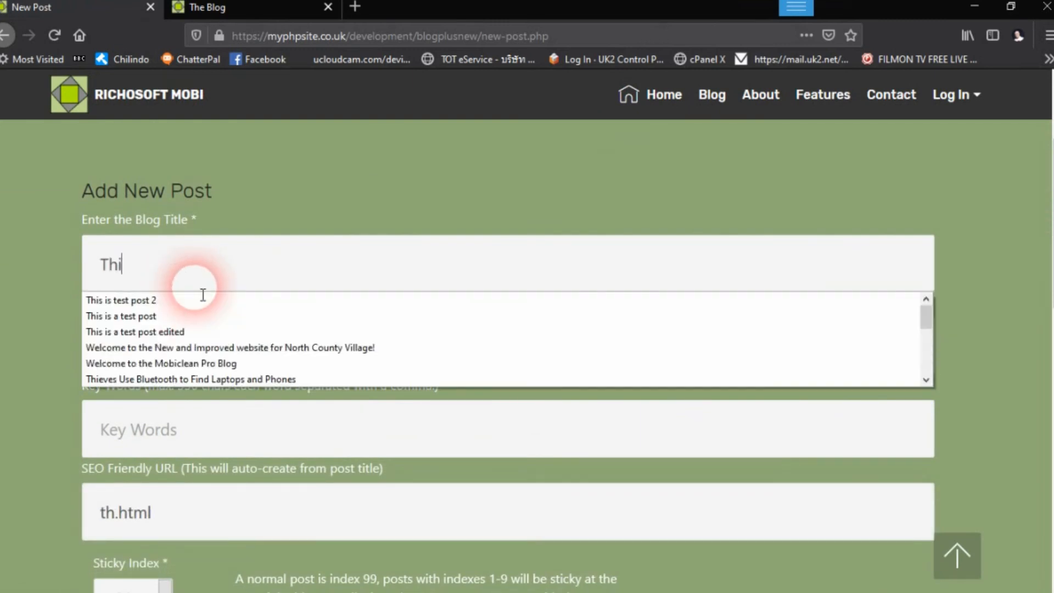
pyautogui.write('s is a demo post')
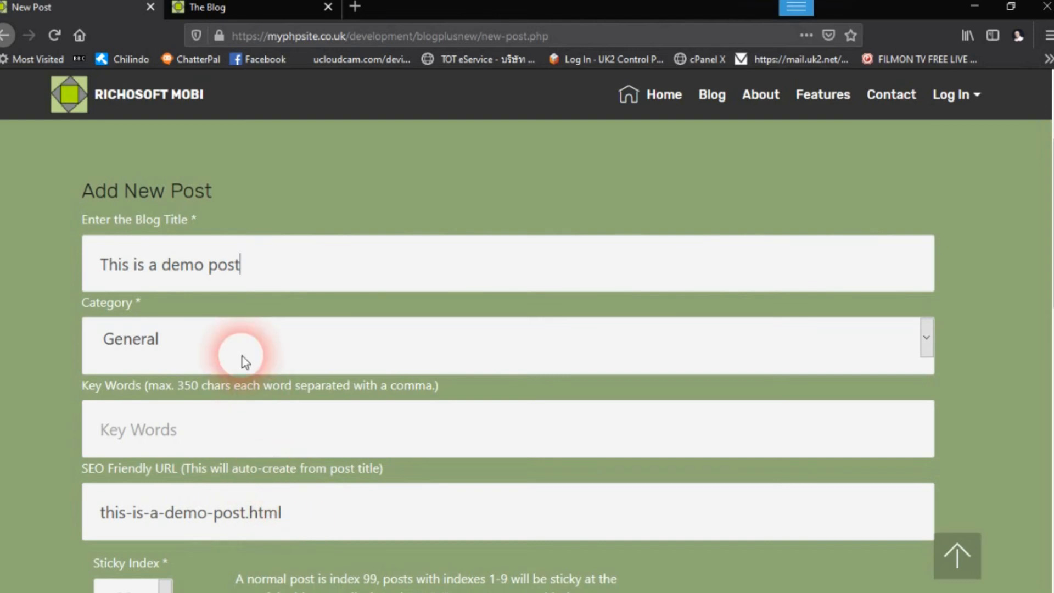
# Step: Assign the post to the Holidays category and enter comma-separated key words beginning with demo,post
pyautogui.scroll(-2, 242, 357)
pyautogui.click(163, 258)
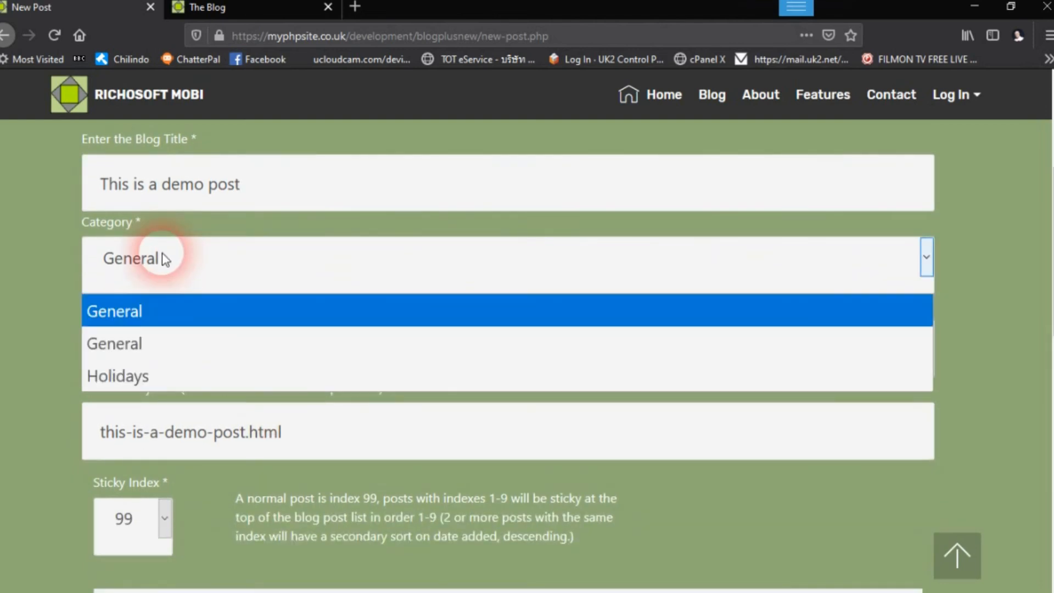
pyautogui.click(157, 371)
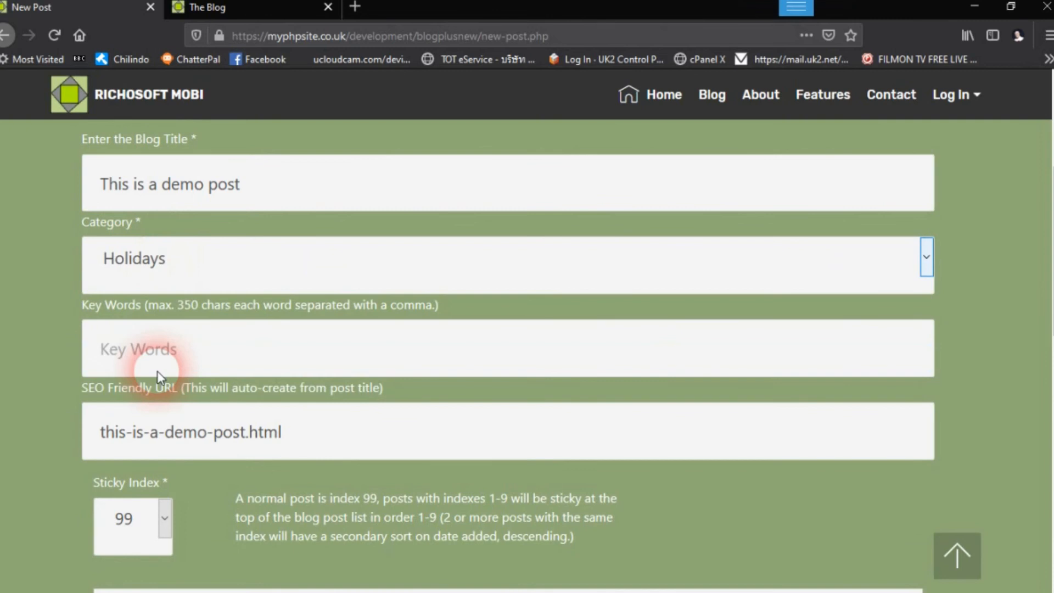
pyautogui.scroll(-2, 188, 277)
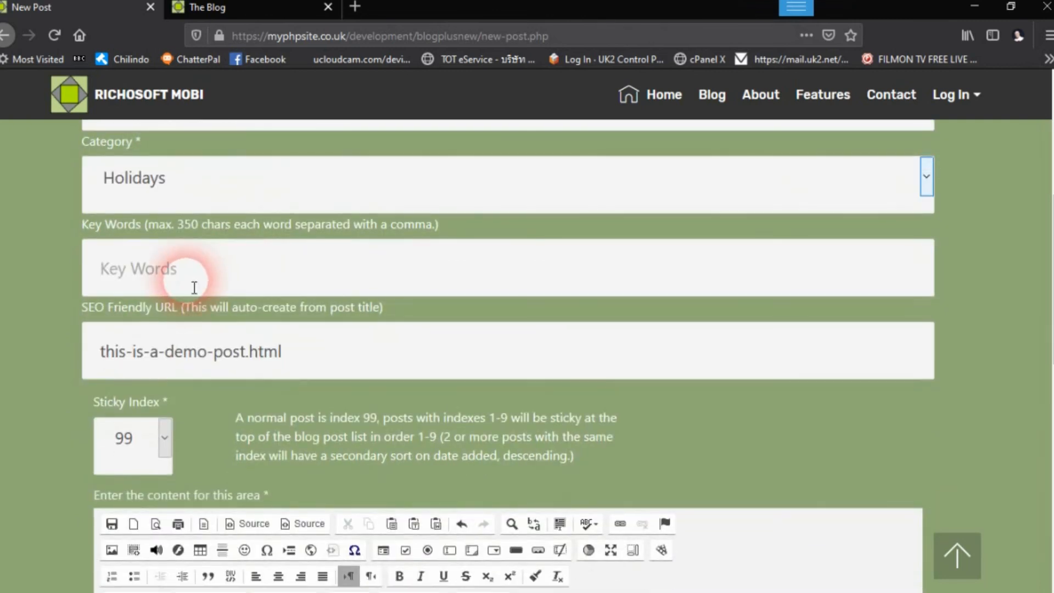
pyautogui.click(216, 283)
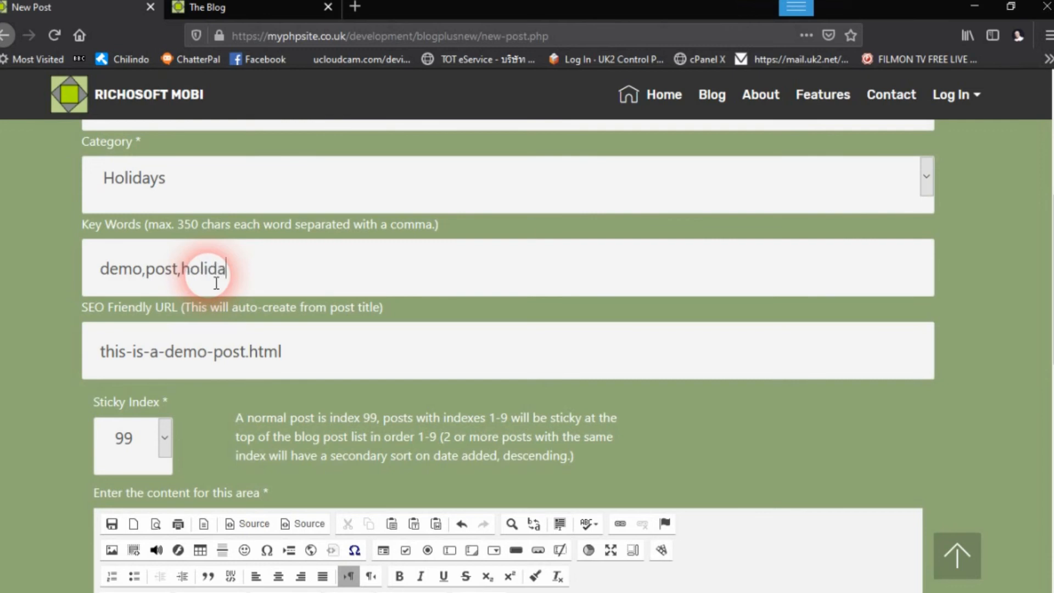
# Step: Review the Sticky Index options for the new post and keep index 99
pyautogui.scroll(-4, 274, 280)
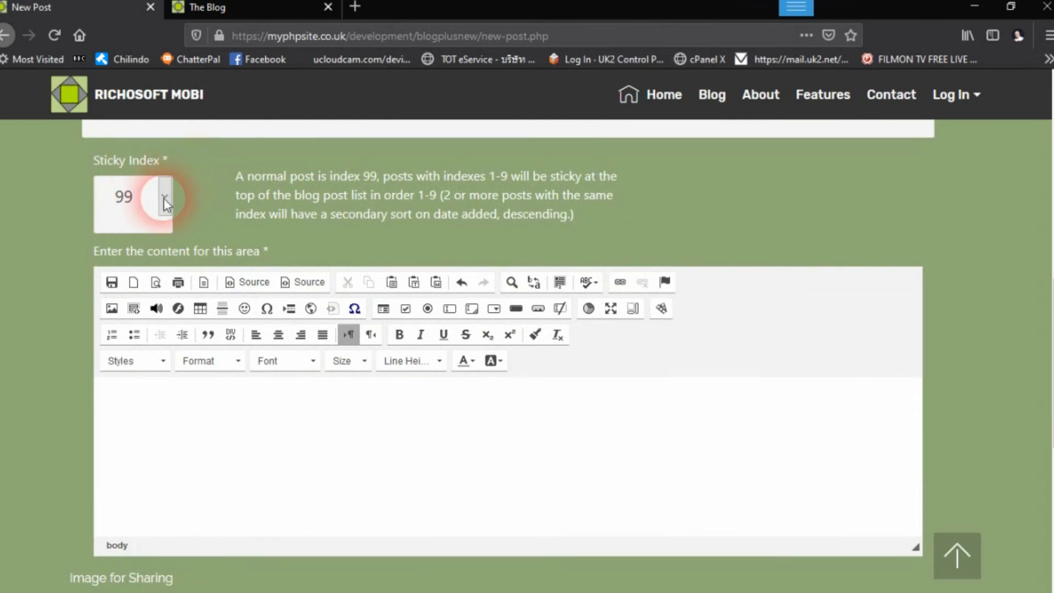
pyautogui.click(164, 198)
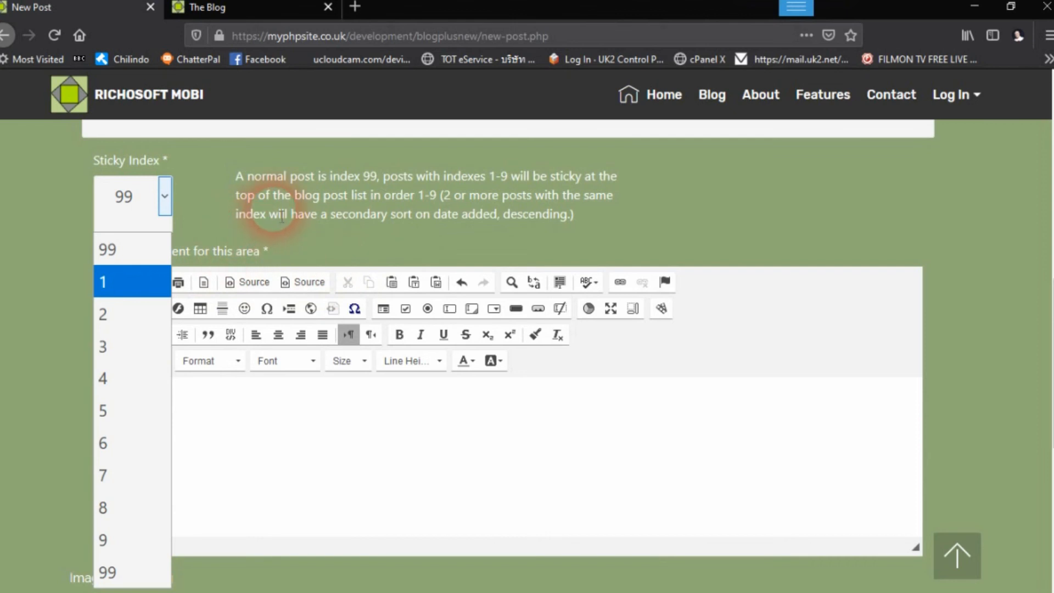
pyautogui.click(153, 206)
pyautogui.scroll(-3, 253, 235)
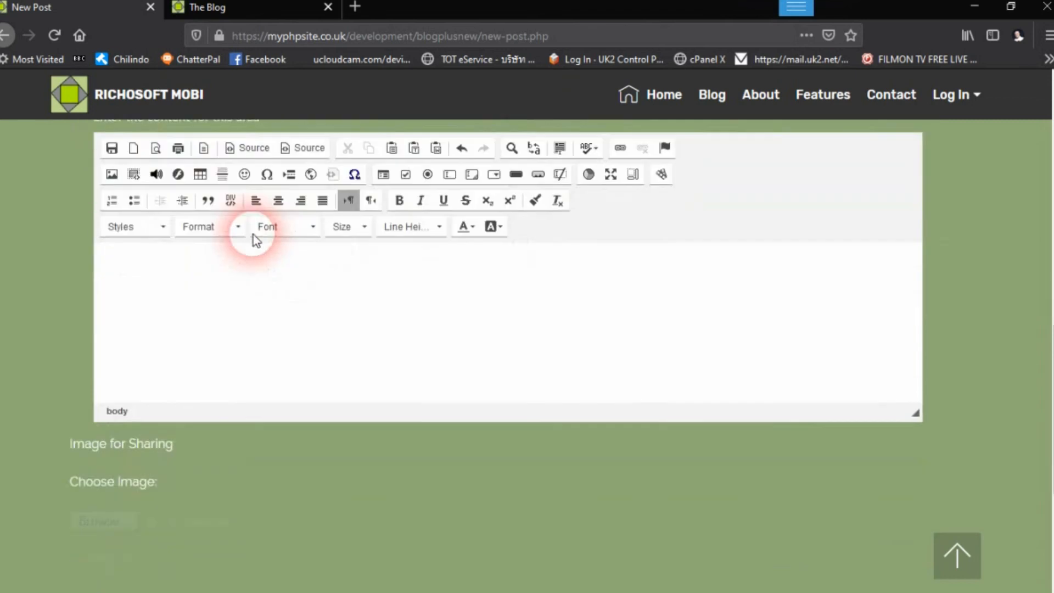
pyautogui.scroll(2, 260, 242)
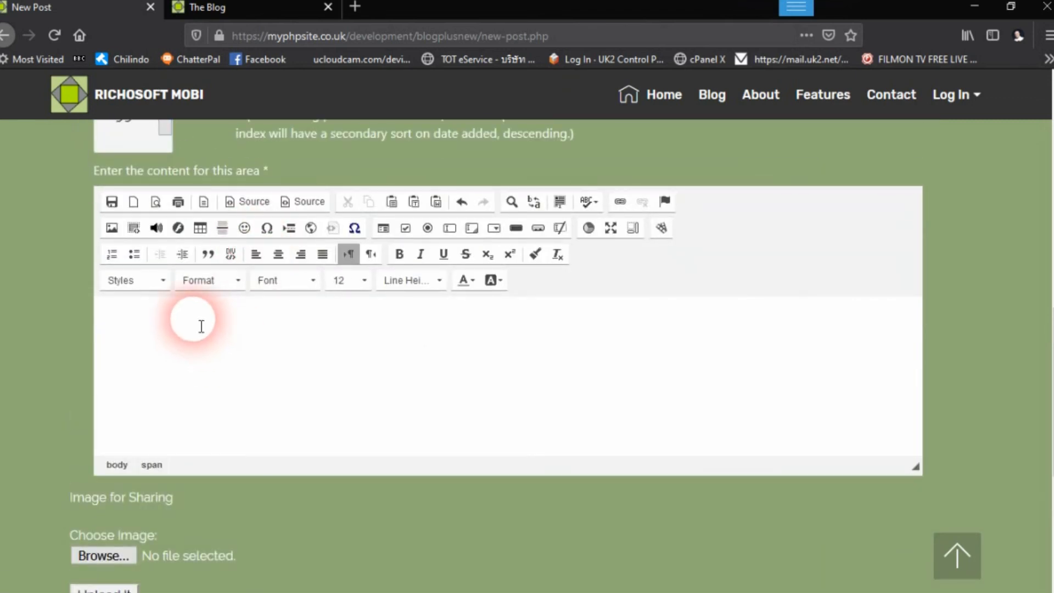
# Step: Search the web for lorem ipsum in a new browser tab and open lipsum.com
pyautogui.click(357, 7)
pyautogui.click(313, 116)
pyautogui.write('lorem')
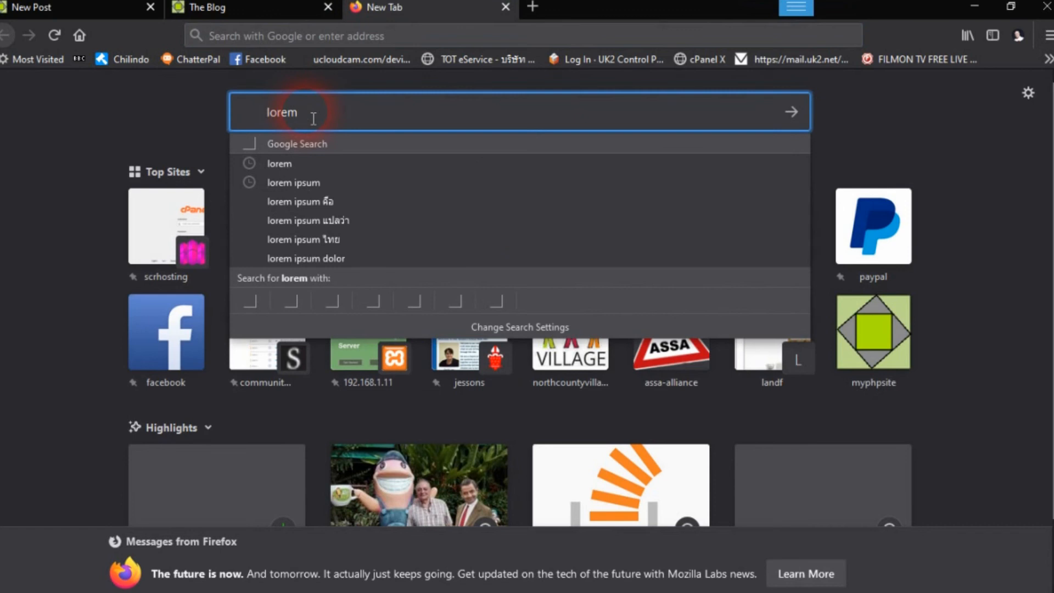
pyautogui.click(330, 175)
pyautogui.click(319, 235)
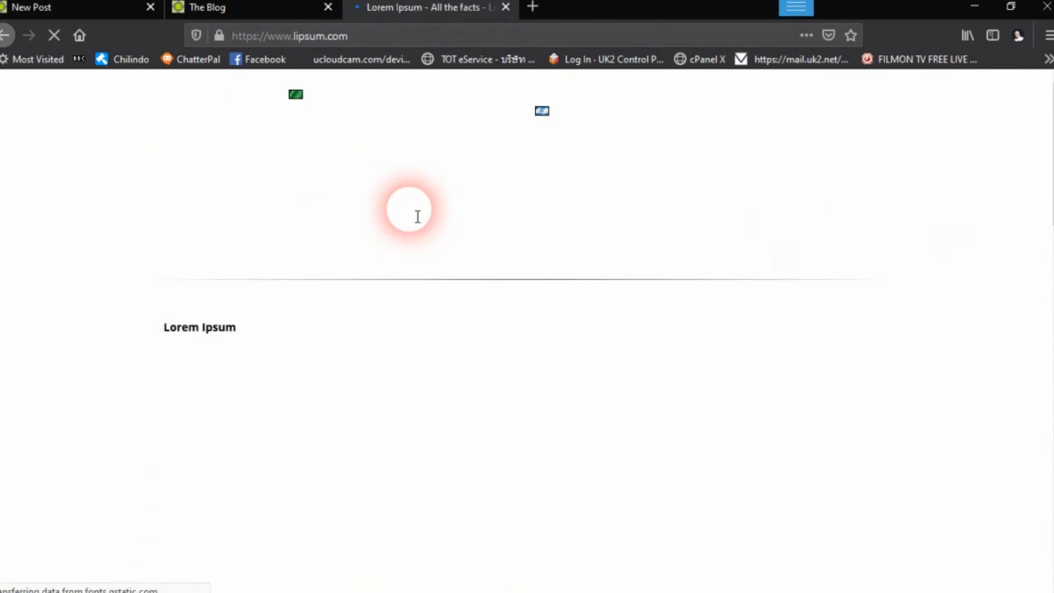
# Step: Copy the introductory "Lorem Ipsum is simply dummy text" paragraph from the lipsum.com page
pyautogui.scroll(-4, 417, 225)
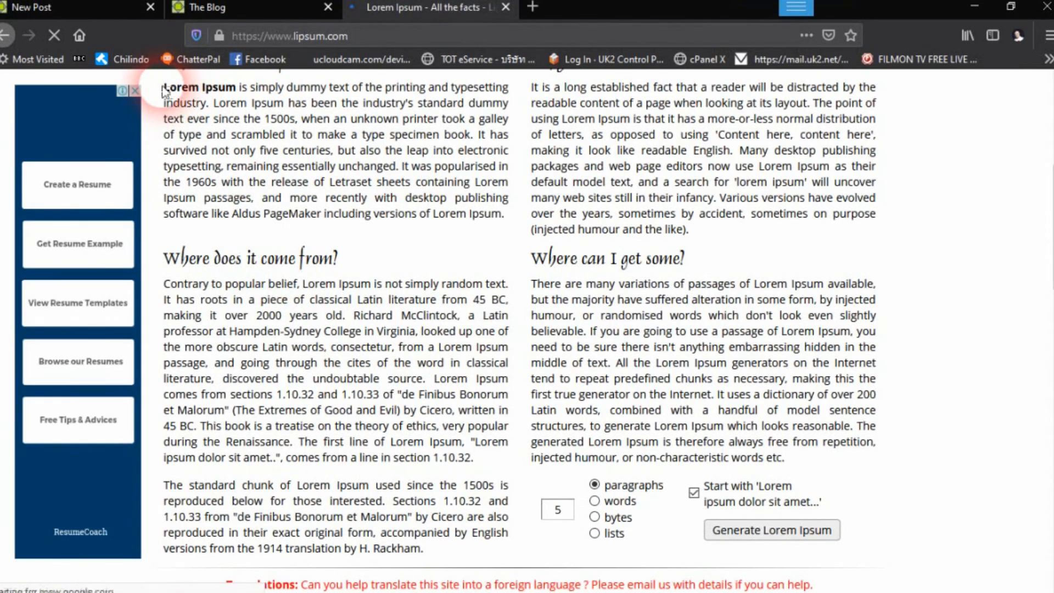
pyautogui.moveTo(172, 97); pyautogui.dragTo(509, 218)
pyautogui.hotkey('ctrl', 'c')
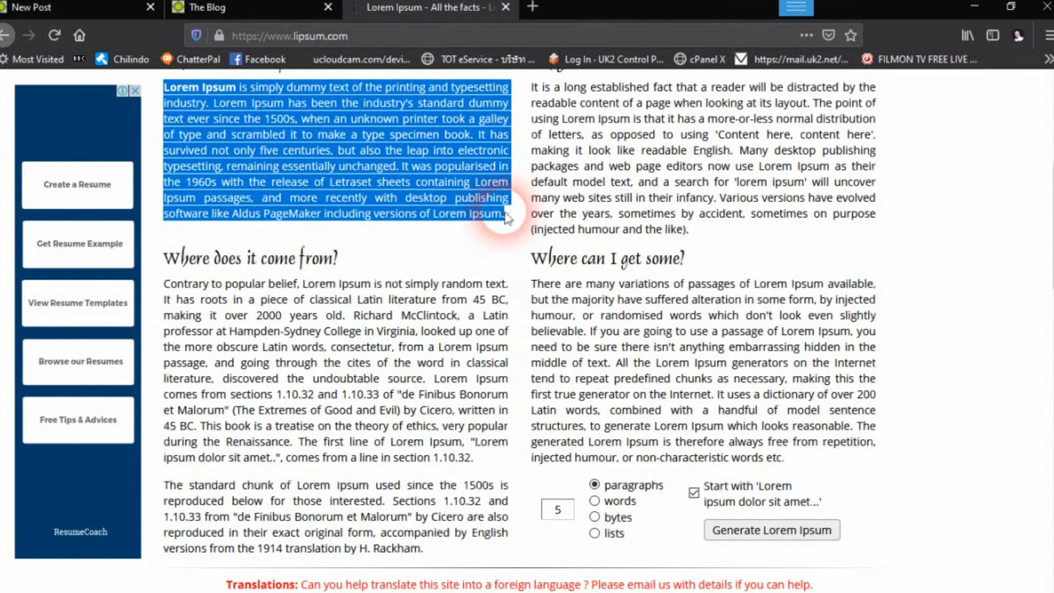
pyautogui.rightClick(407, 148)
pyautogui.click(445, 161)
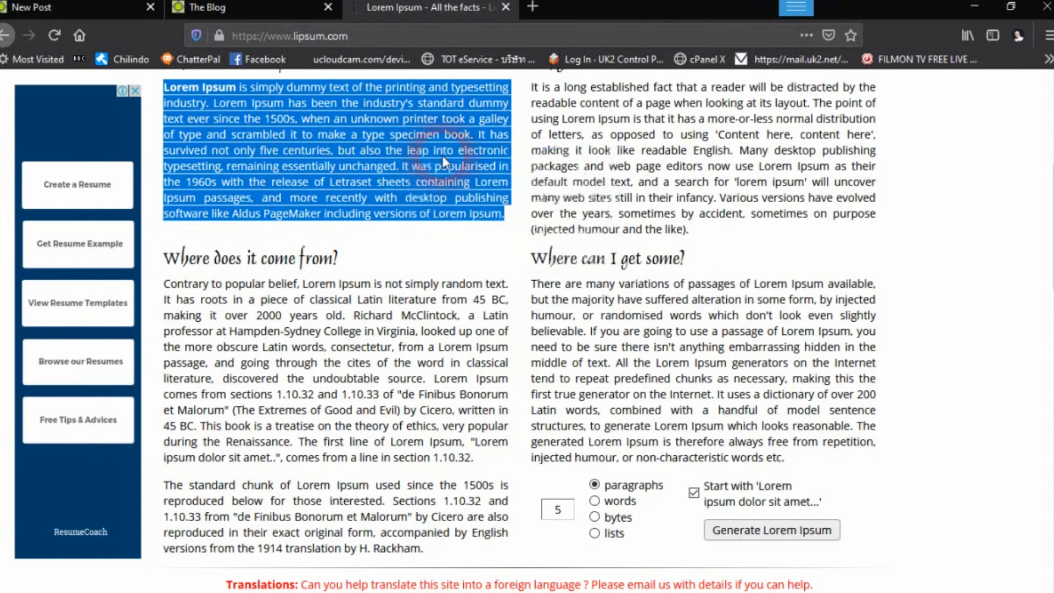
# Step: Return to the New Post form and paste the copied Lorem Ipsum paragraph into the content editor
pyautogui.click(269, 6)
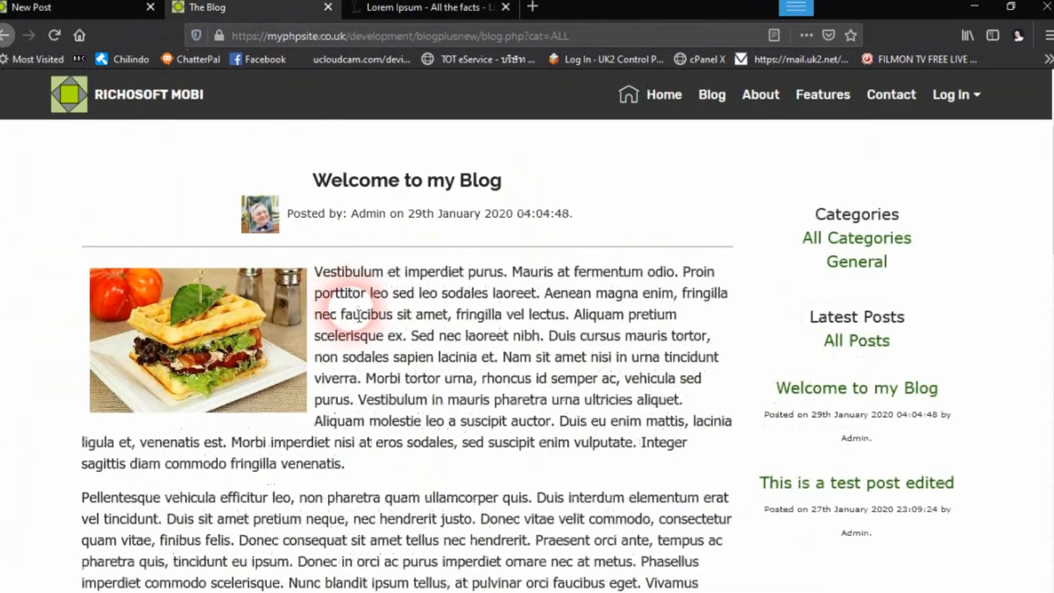
pyautogui.click(68, 8)
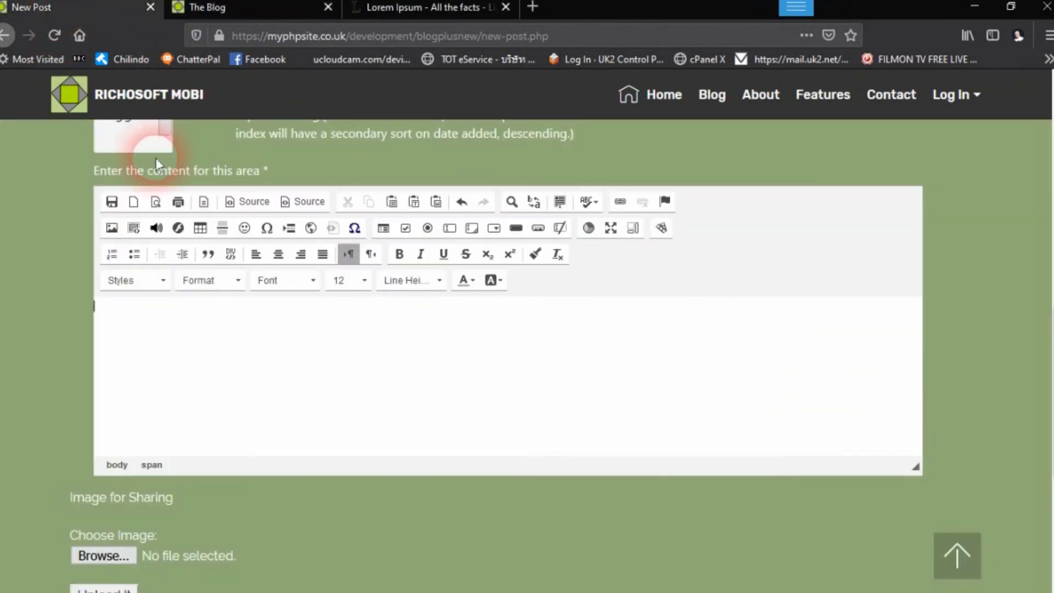
pyautogui.rightClick(222, 320)
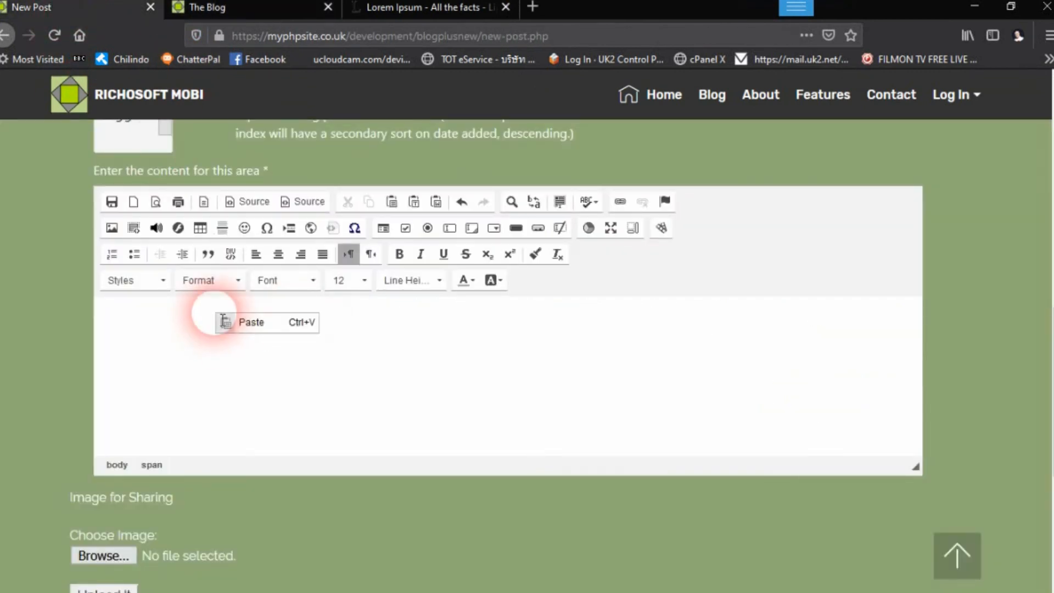
pyautogui.click(256, 327)
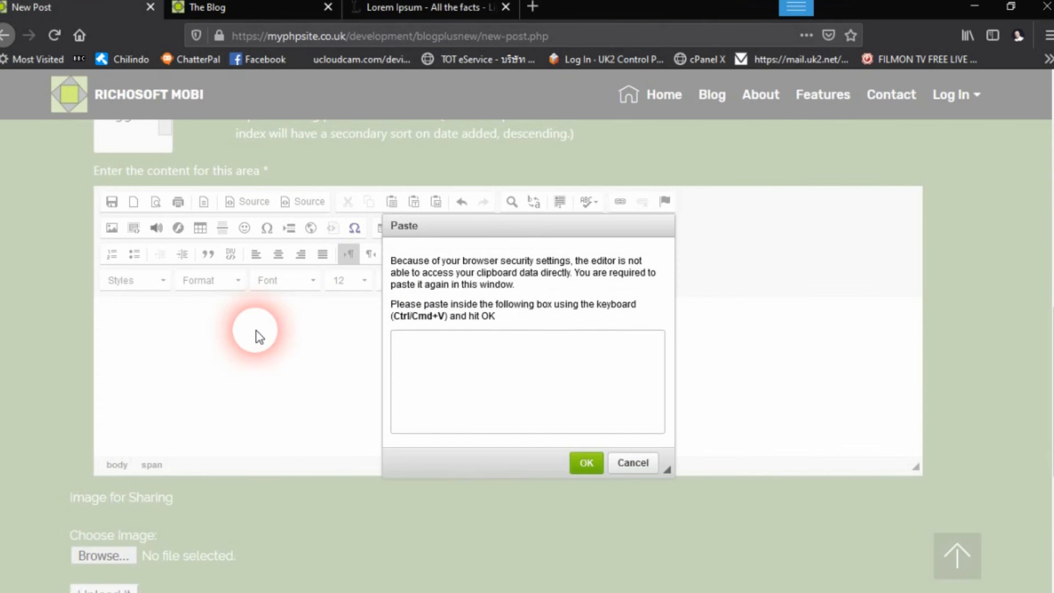
pyautogui.rightClick(428, 351)
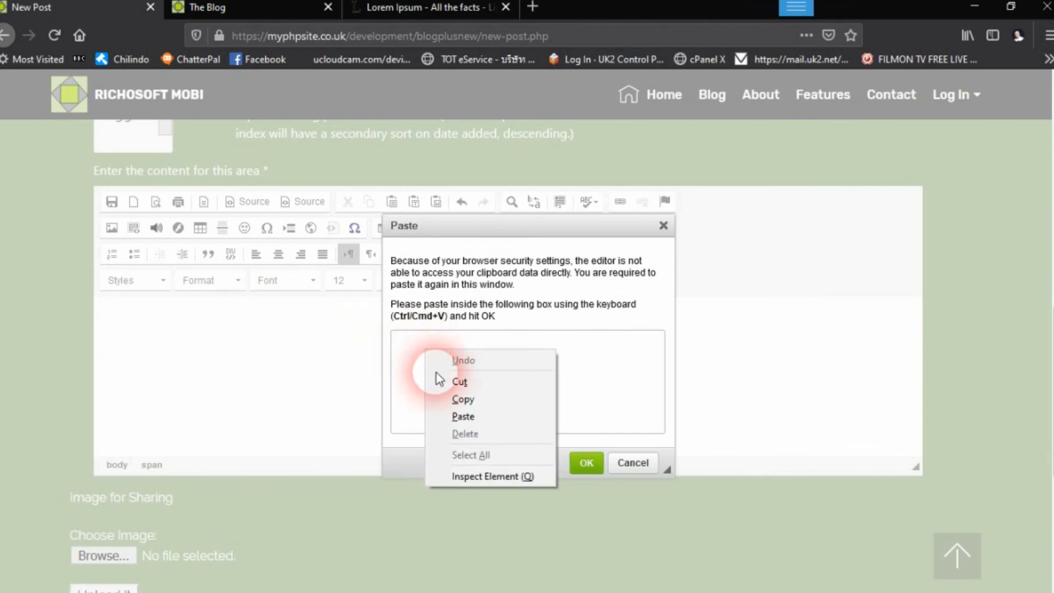
pyautogui.click(464, 417)
pyautogui.click(585, 462)
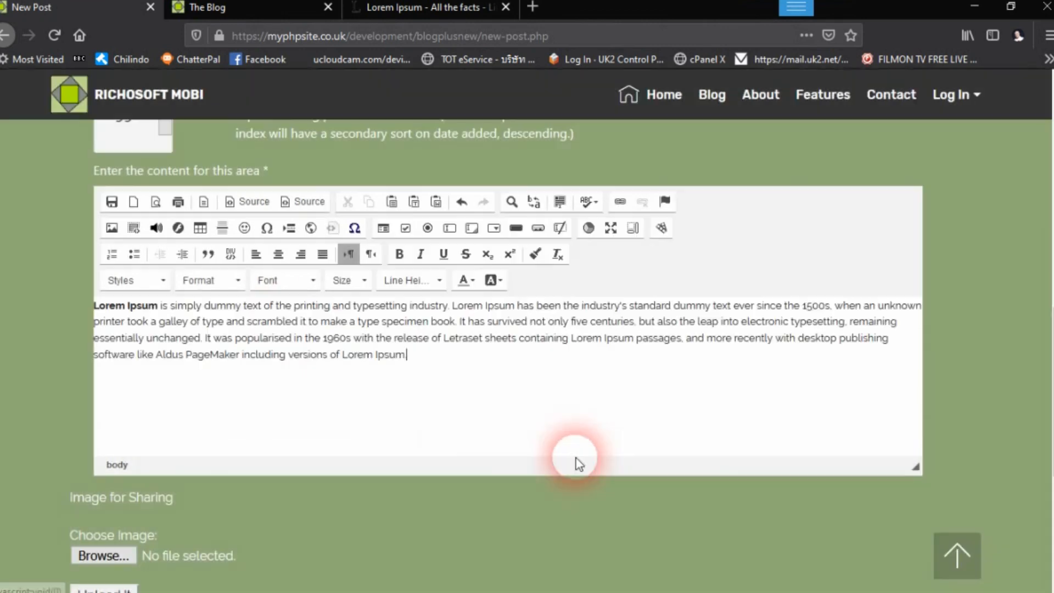
# Step: Format the whole pasted Lorem Ipsum paragraph in Tahoma at size 18
pyautogui.moveTo(461, 345); pyautogui.dragTo(88, 303)
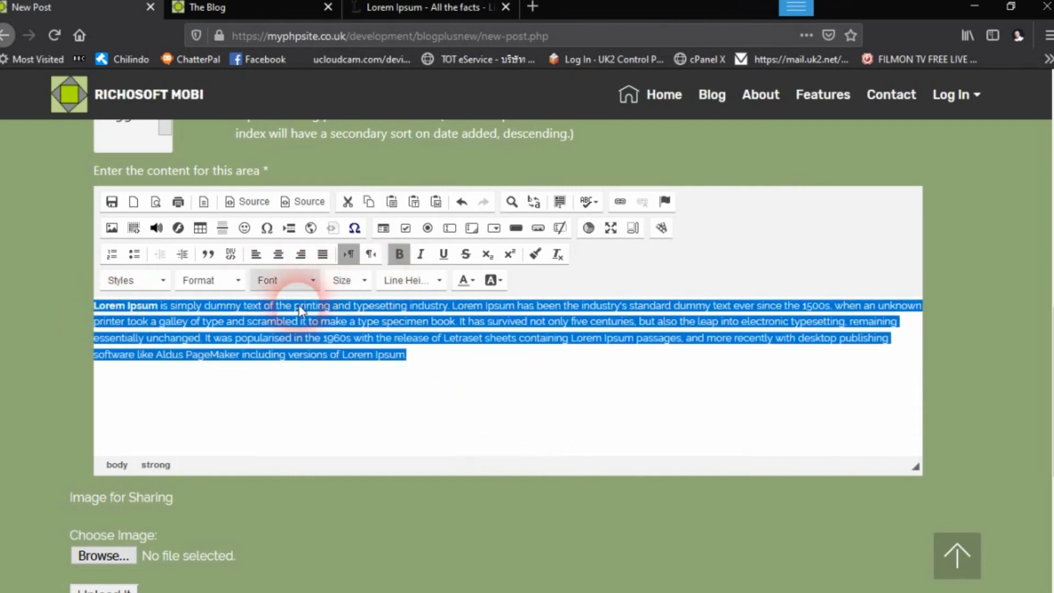
pyautogui.click(301, 283)
pyautogui.scroll(-3, 313, 365)
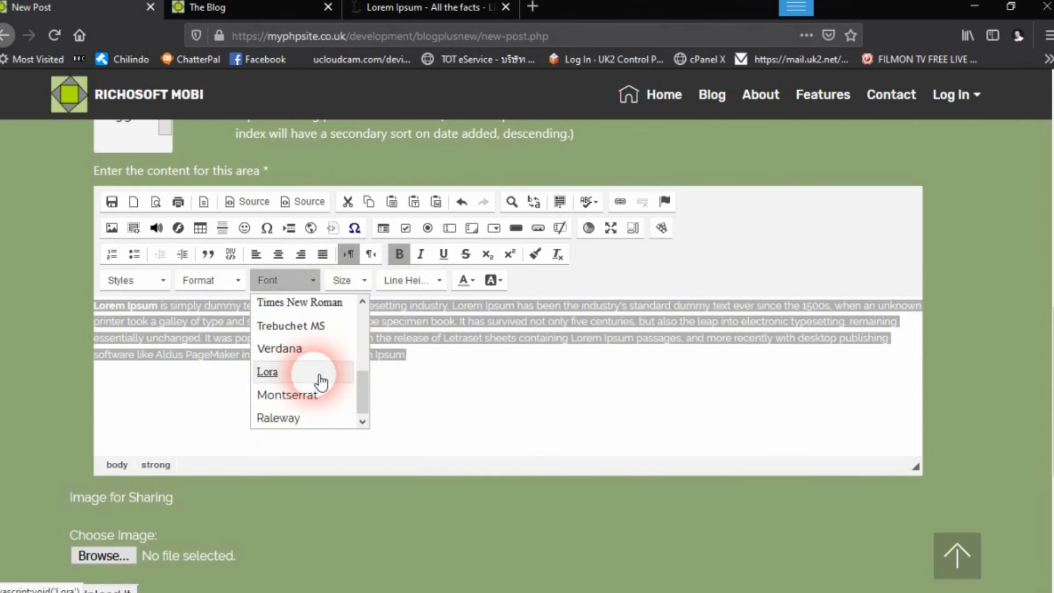
pyautogui.scroll(3, 304, 353)
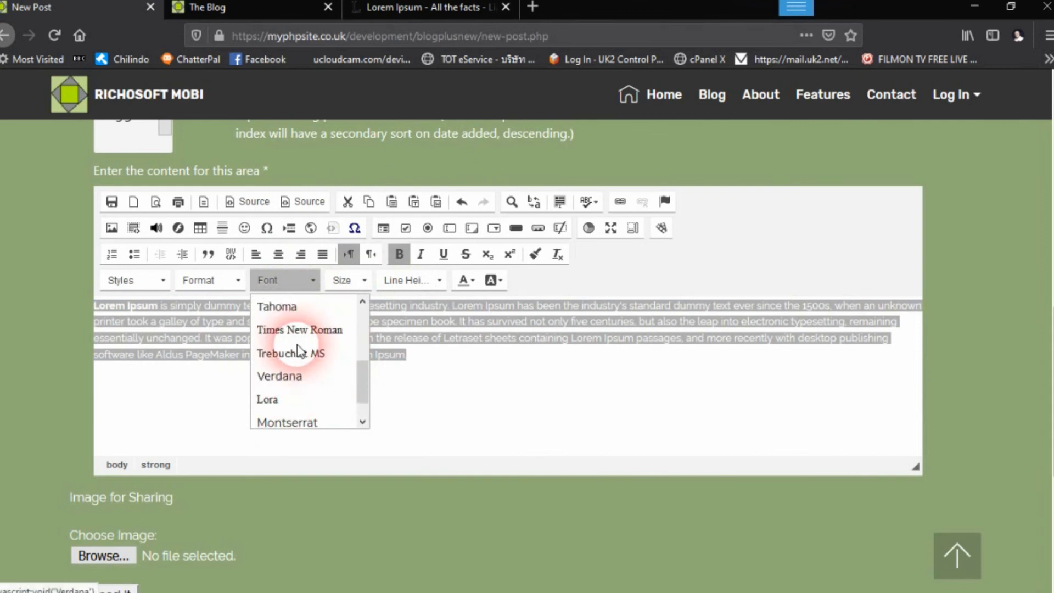
pyautogui.click(303, 358)
pyautogui.click(346, 280)
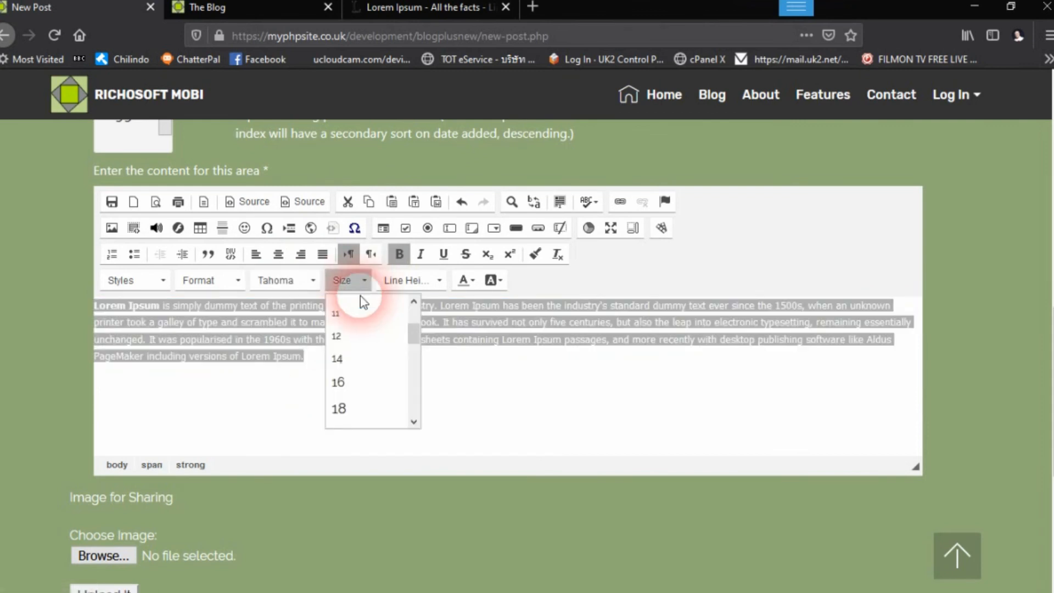
pyautogui.click(345, 408)
pyautogui.click(222, 409)
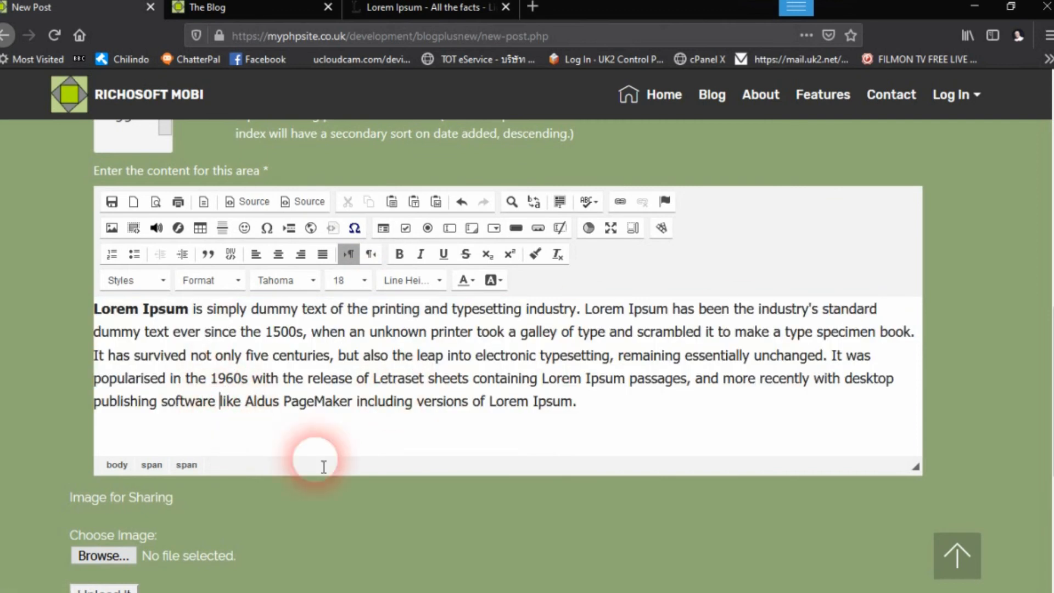
# Step: Enable SCAYT spell checking as you type for the text in the content editor
pyautogui.click(341, 425)
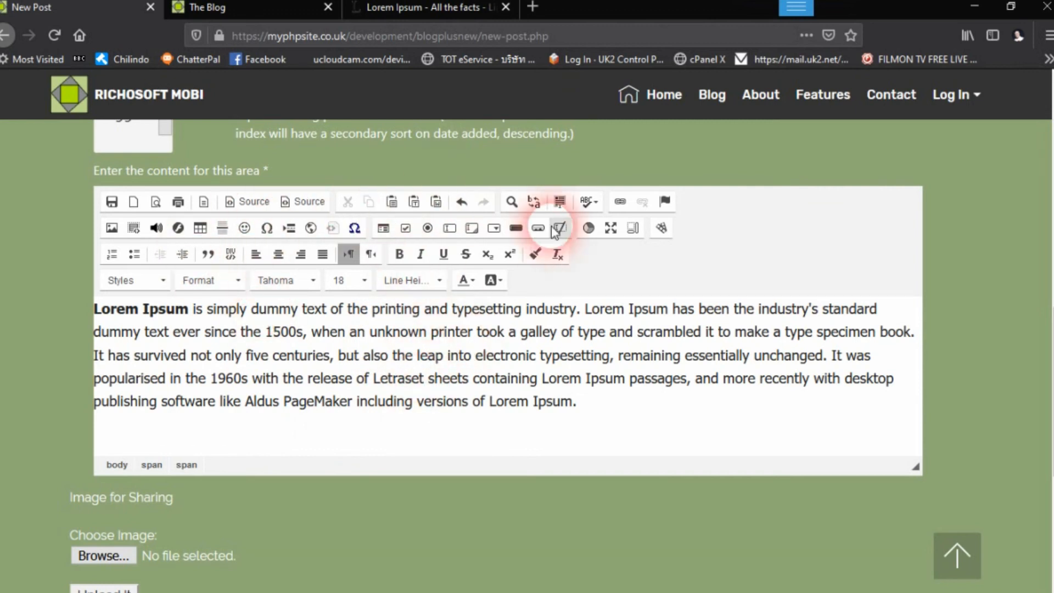
pyautogui.click(589, 204)
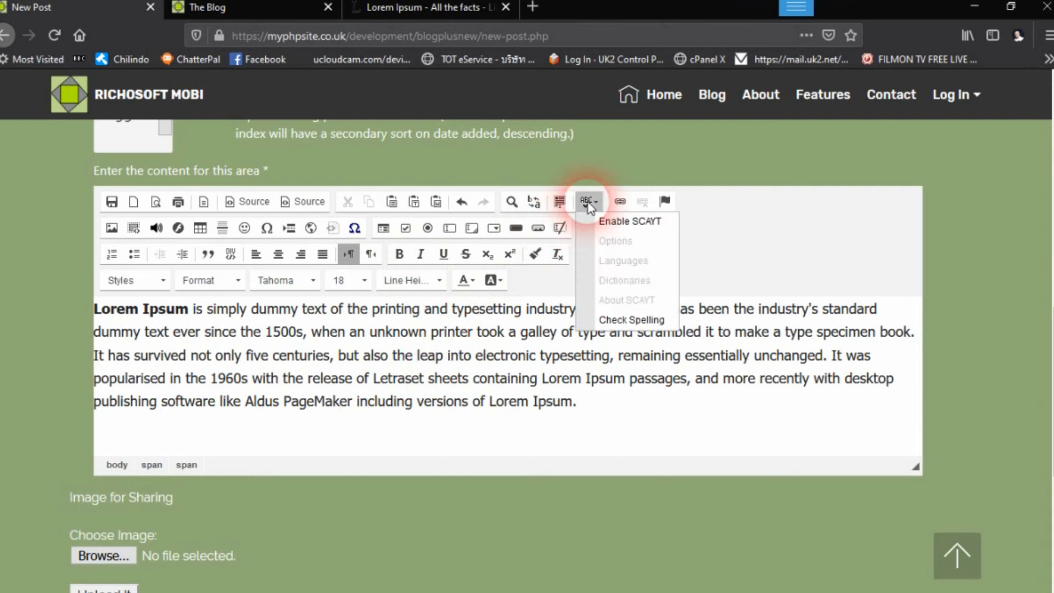
pyautogui.click(615, 223)
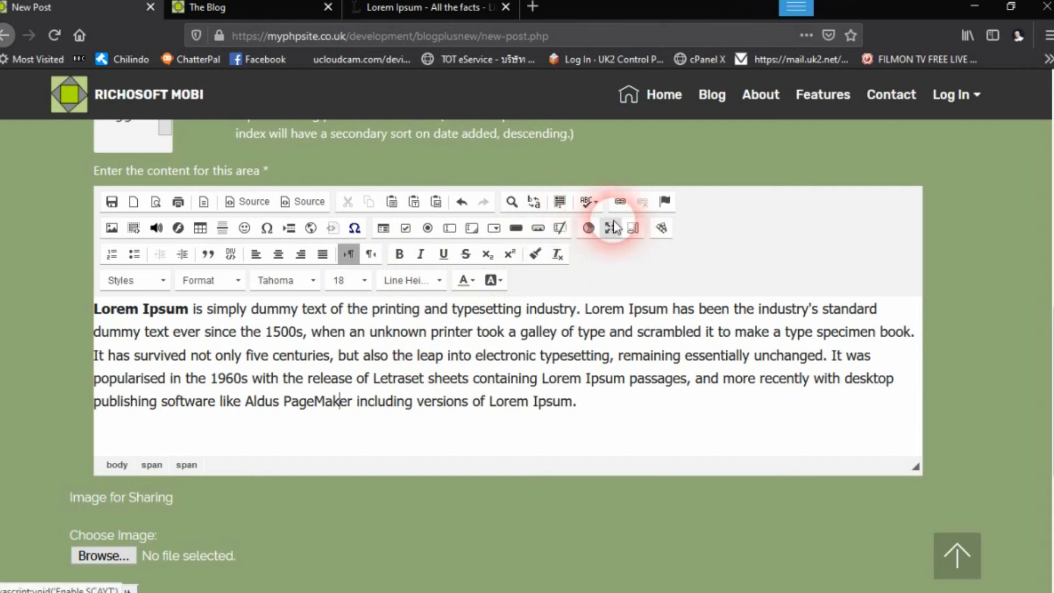
# Step: Run Check Spelling on the content, look through the flagged words in the Spell Checker dialog and close it without changes
pyautogui.click(588, 202)
pyautogui.click(621, 322)
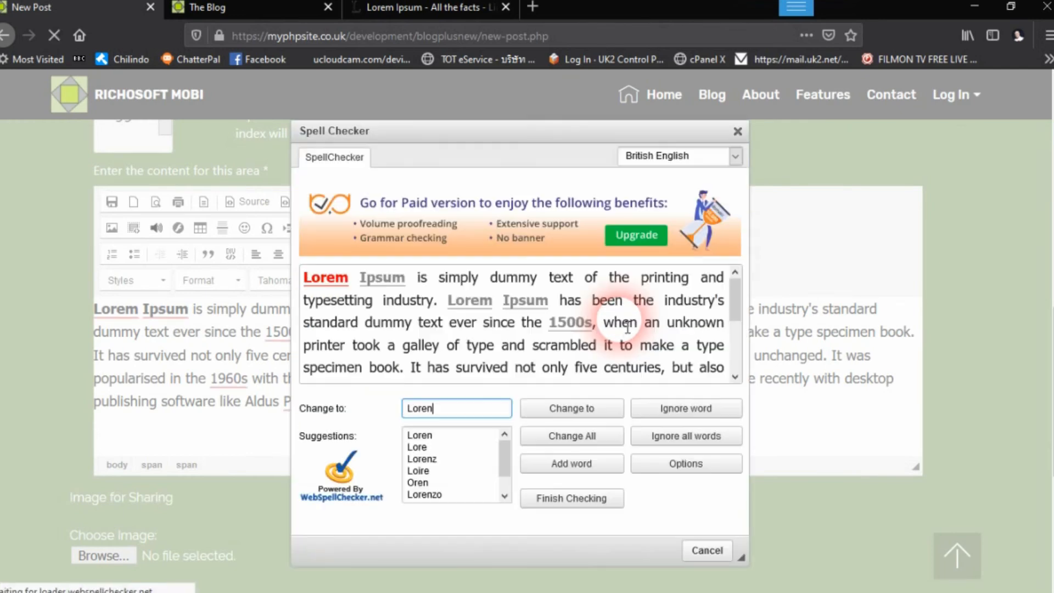
pyautogui.scroll(-3, 565, 357)
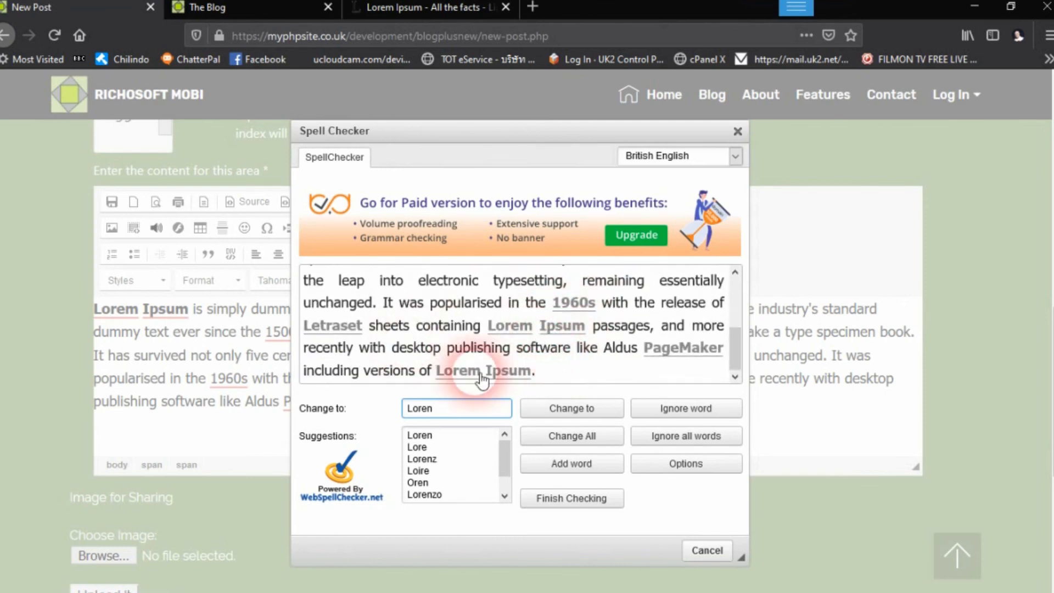
pyautogui.click(738, 134)
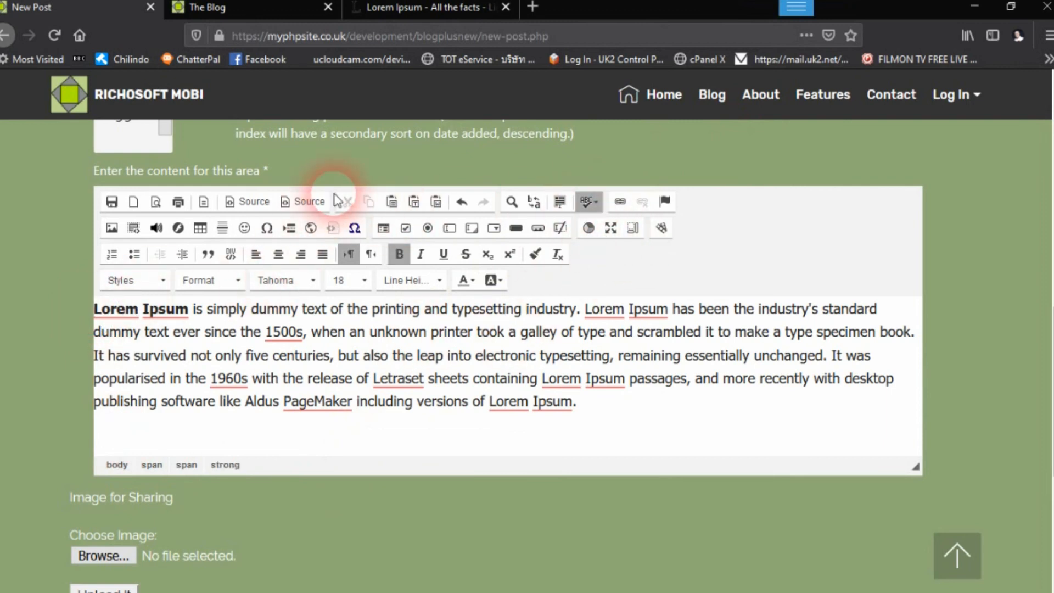
# Step: Upload older-people-exercise-active.jpg from the Pictures library to the editor's server image browser
pyautogui.click(112, 227)
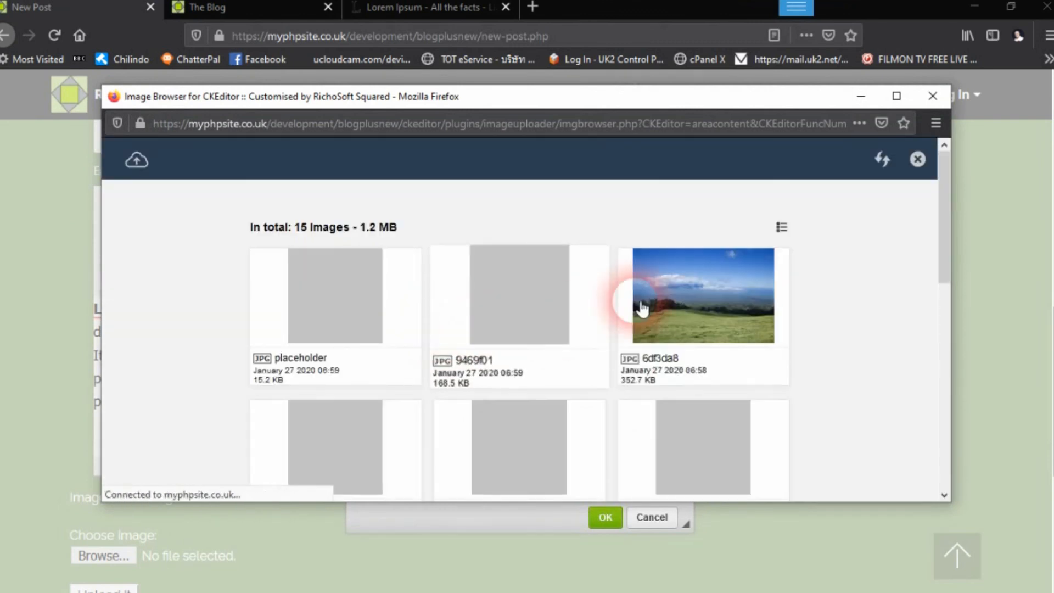
pyautogui.scroll(-3, 681, 422)
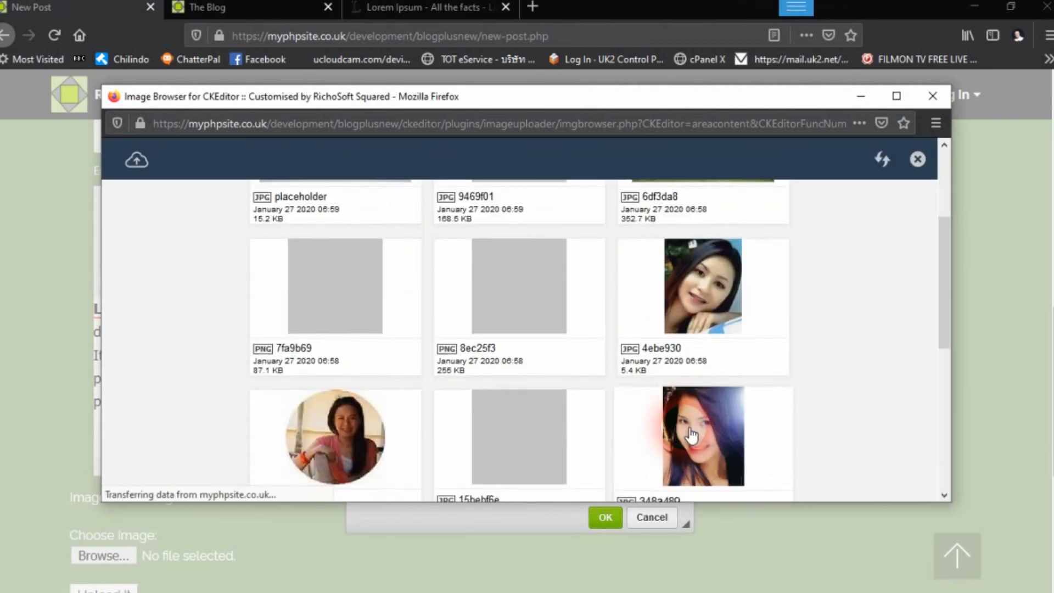
pyautogui.scroll(3, 683, 433)
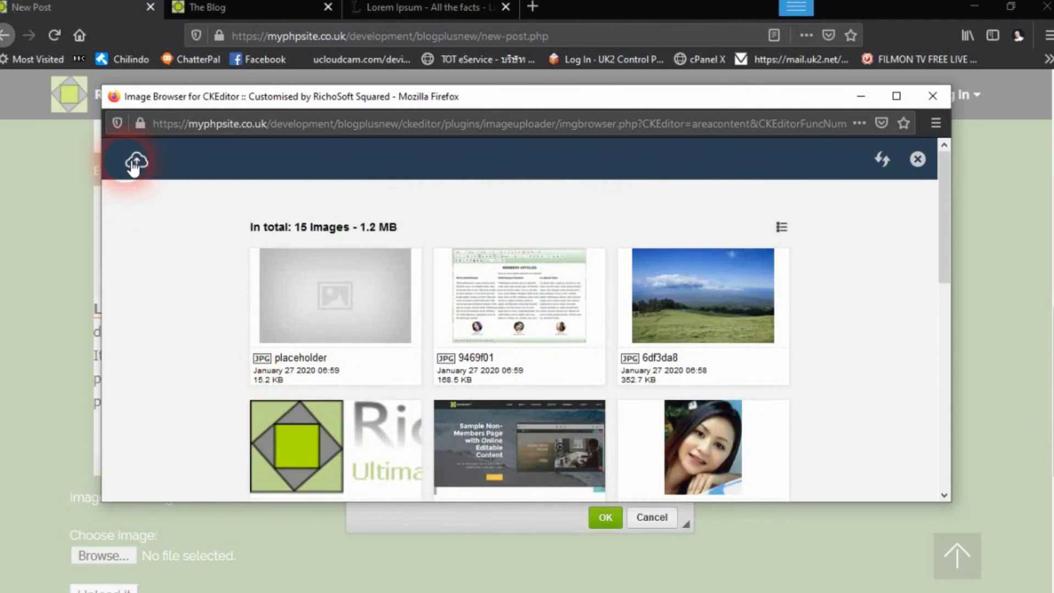
pyautogui.click(136, 159)
pyautogui.click(438, 272)
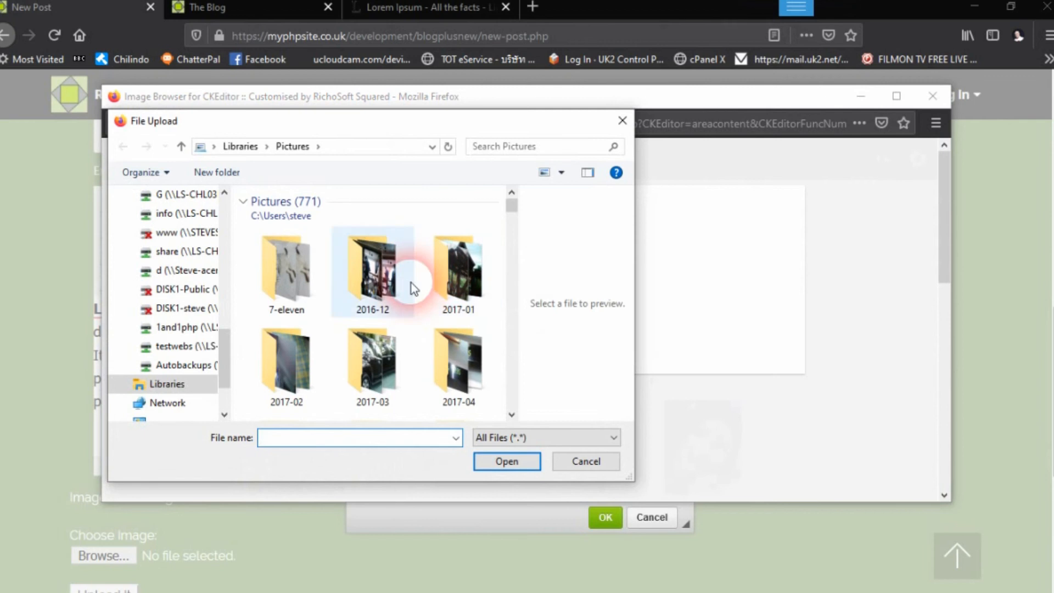
pyautogui.moveTo(511, 206); pyautogui.dragTo(500, 345)
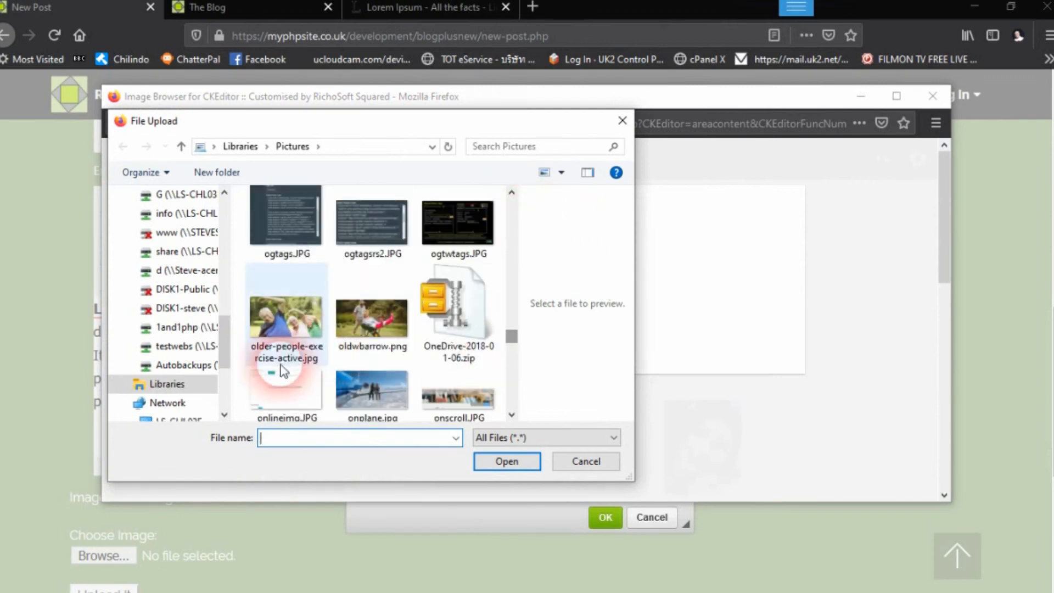
pyautogui.click(278, 318)
pyautogui.click(502, 463)
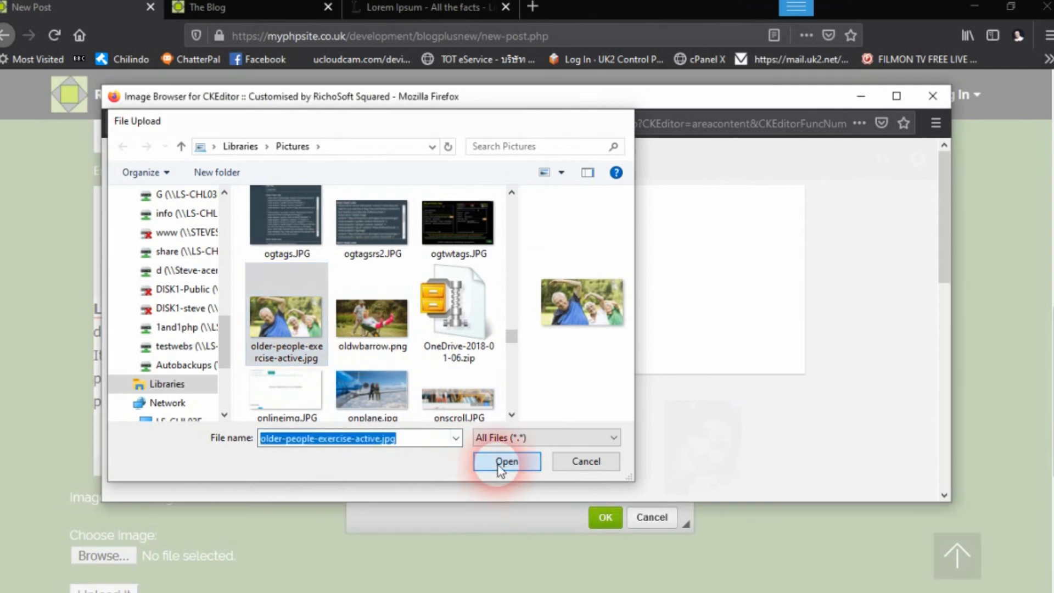
pyautogui.click(305, 209)
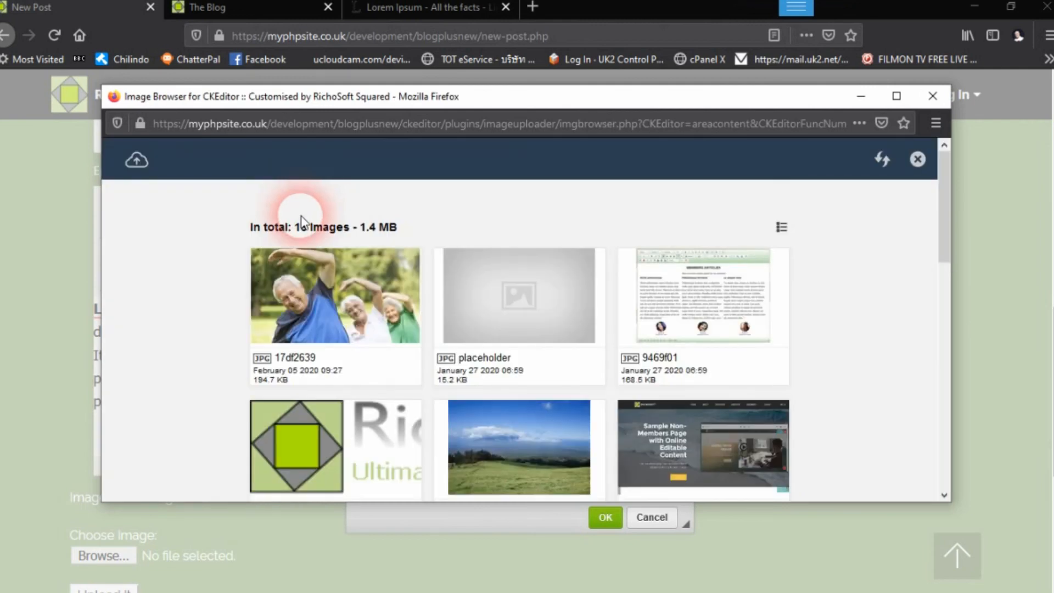
# Step: Use the uploaded photo of the stretching older people in the post and set its width to 300
pyautogui.click(334, 307)
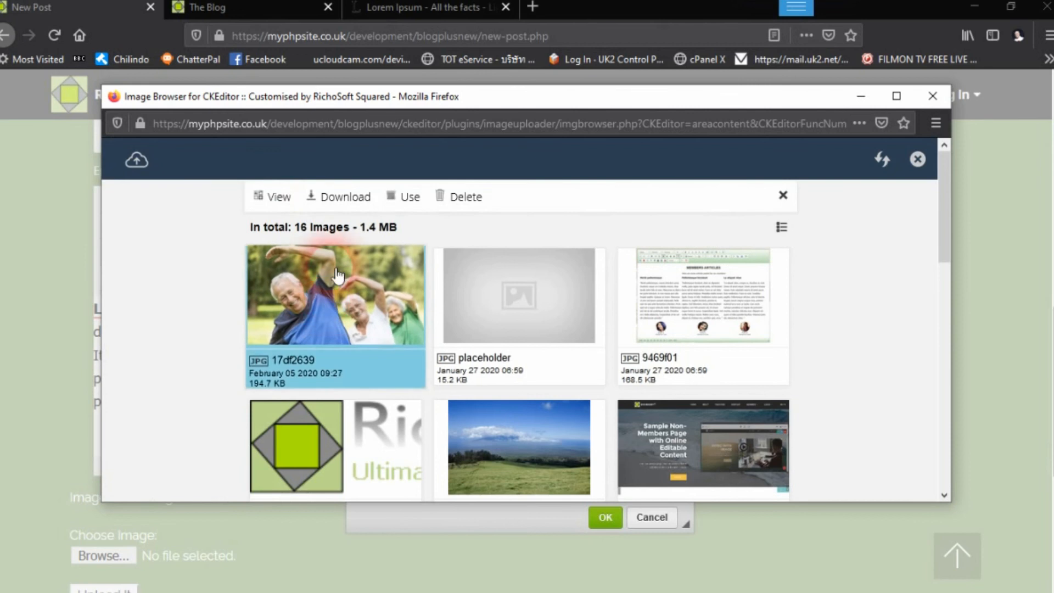
pyautogui.click(406, 197)
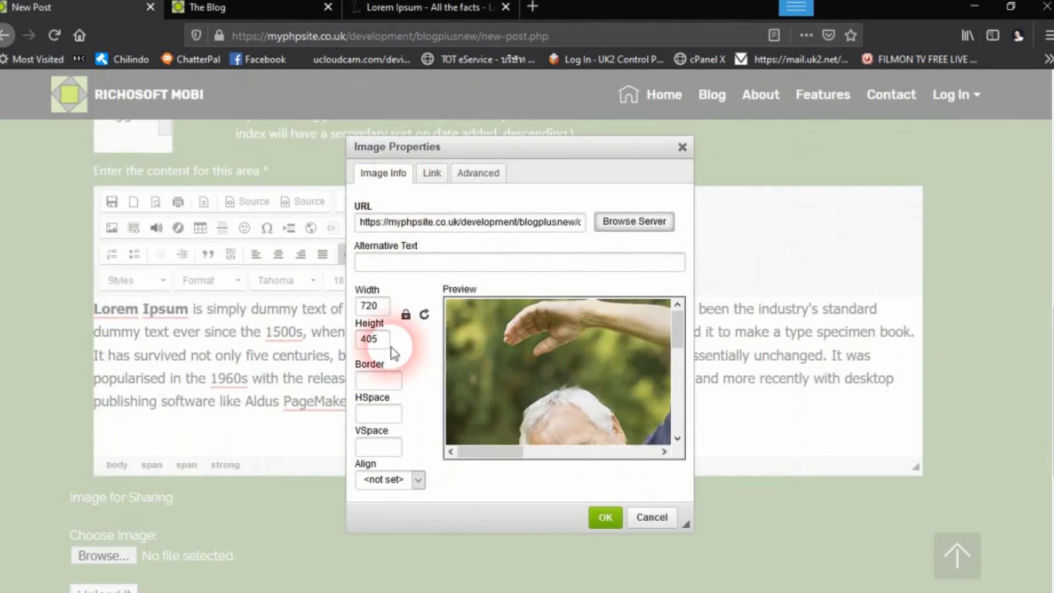
pyautogui.doubleClick(386, 312)
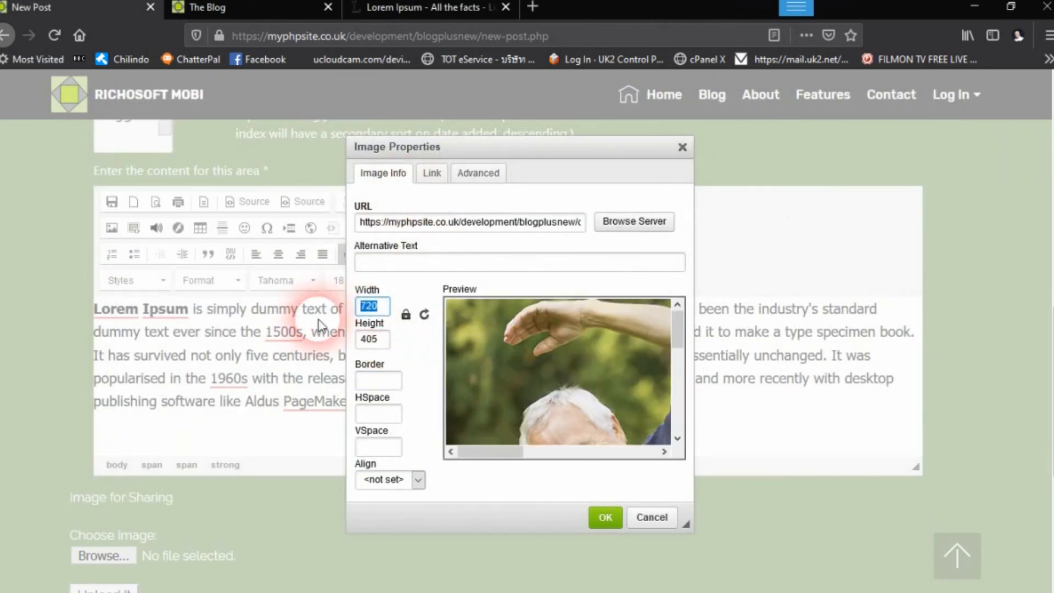
pyautogui.write('300')
# Step: Give the image HSpace 10, VSpace 10, Left alignment and a border of 2, and insert it into the content
pyautogui.scroll(3, 409, 356)
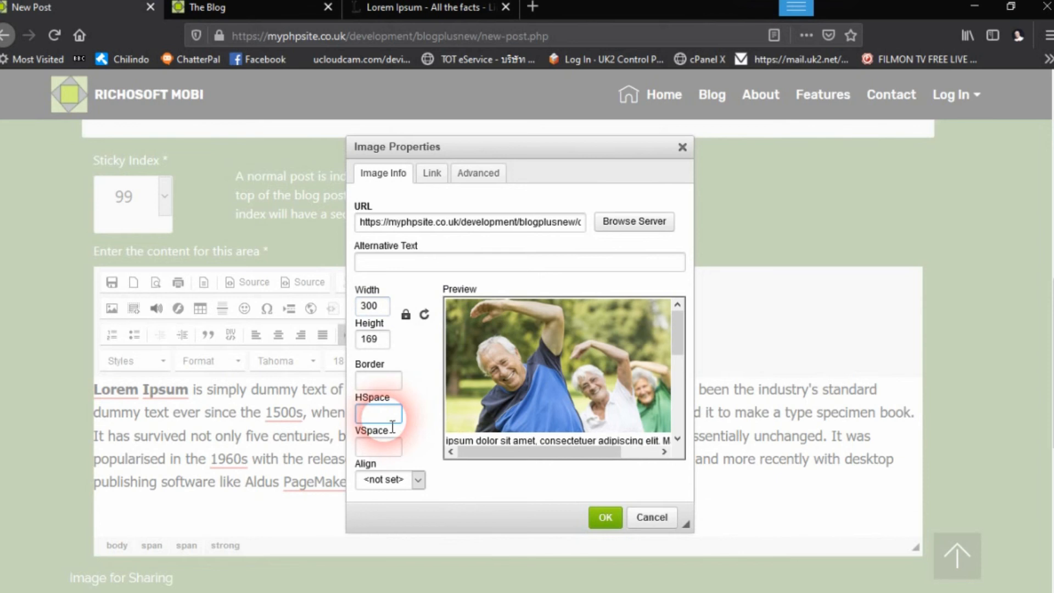
pyautogui.write('10')
pyautogui.click(387, 447)
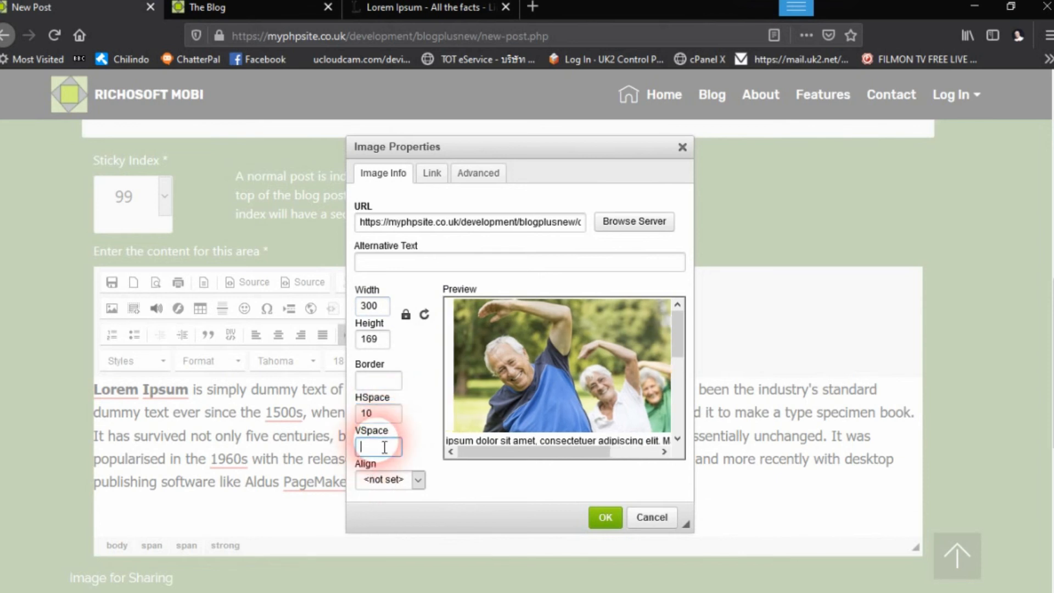
pyautogui.write('10')
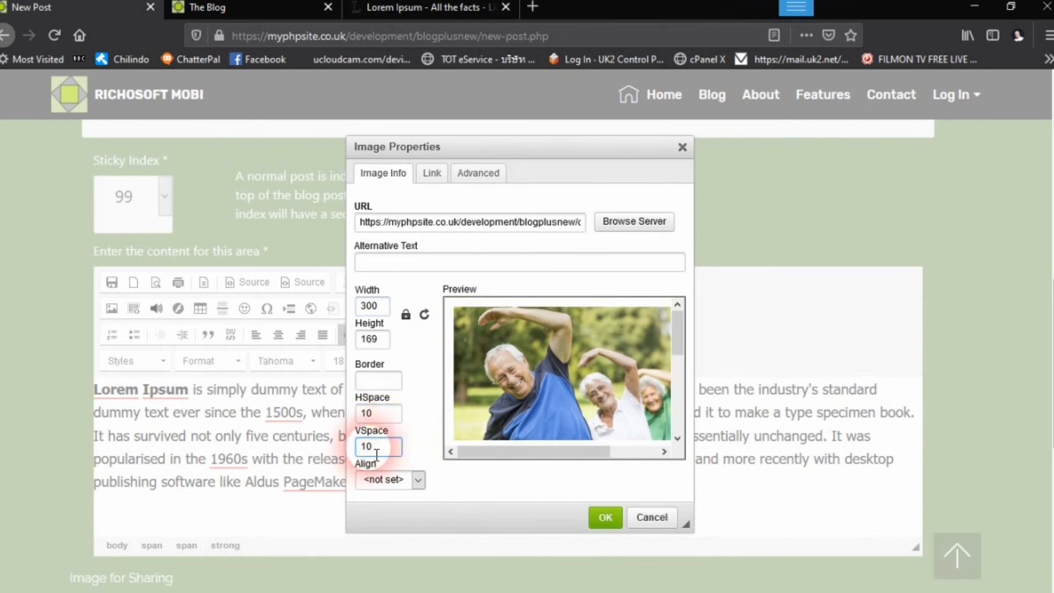
pyautogui.click(395, 480)
pyautogui.click(387, 515)
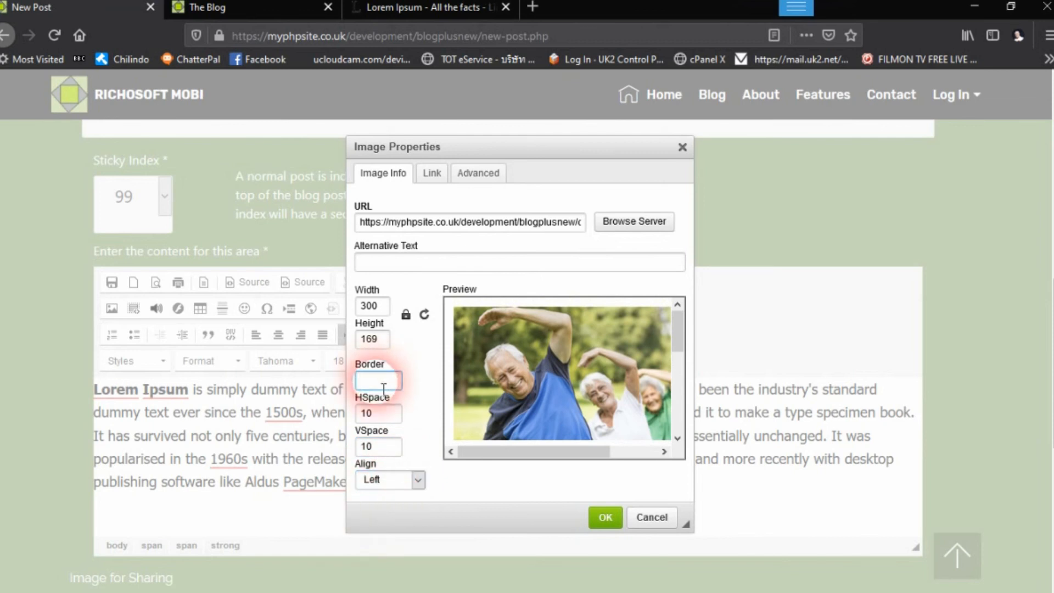
pyautogui.write('2')
pyautogui.scroll(5, 384, 389)
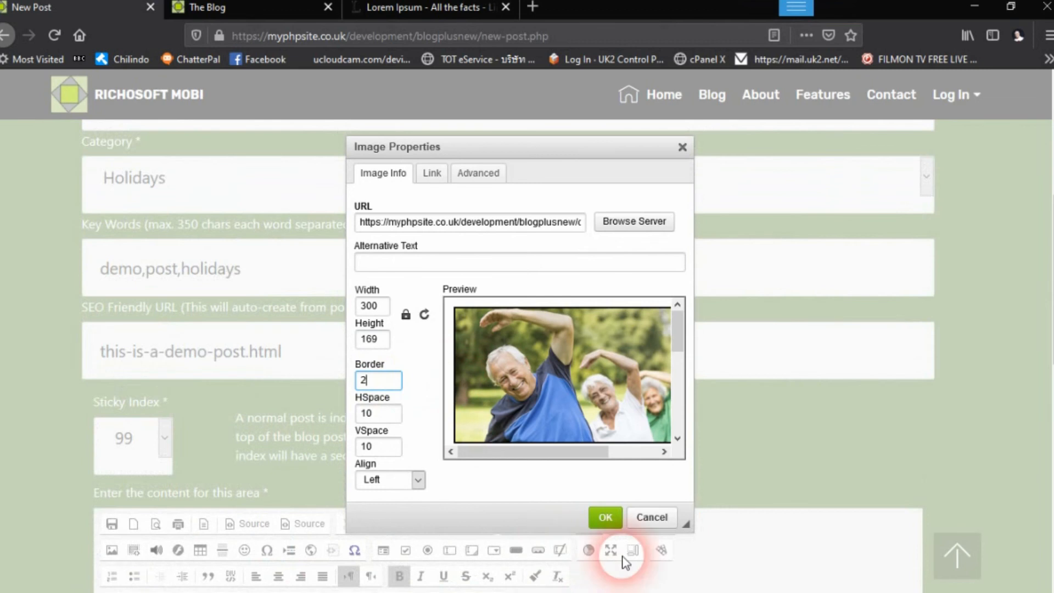
pyautogui.click(588, 518)
pyautogui.click(606, 518)
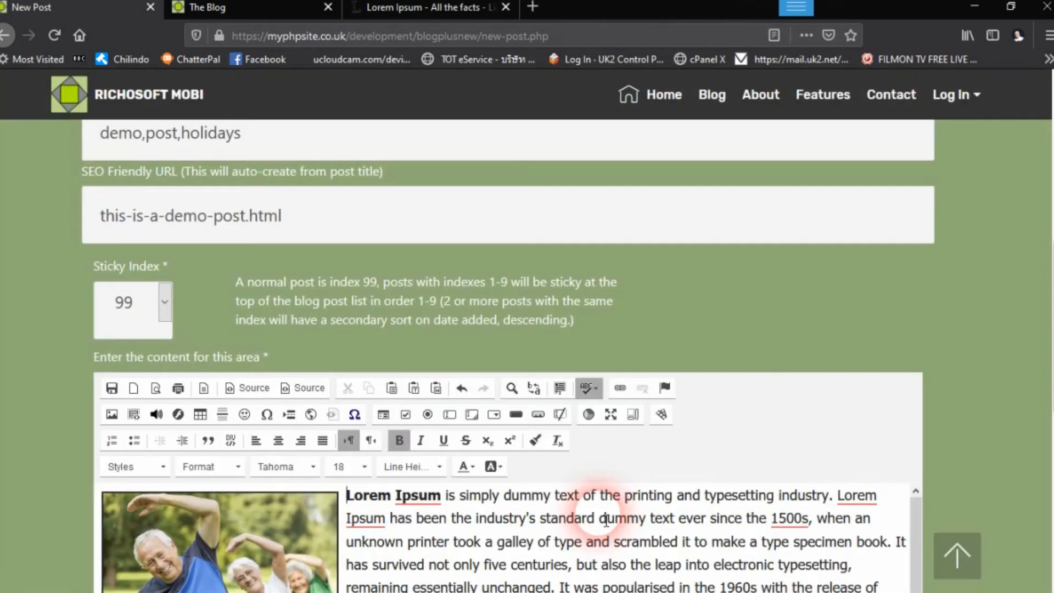
pyautogui.scroll(-4, 365, 435)
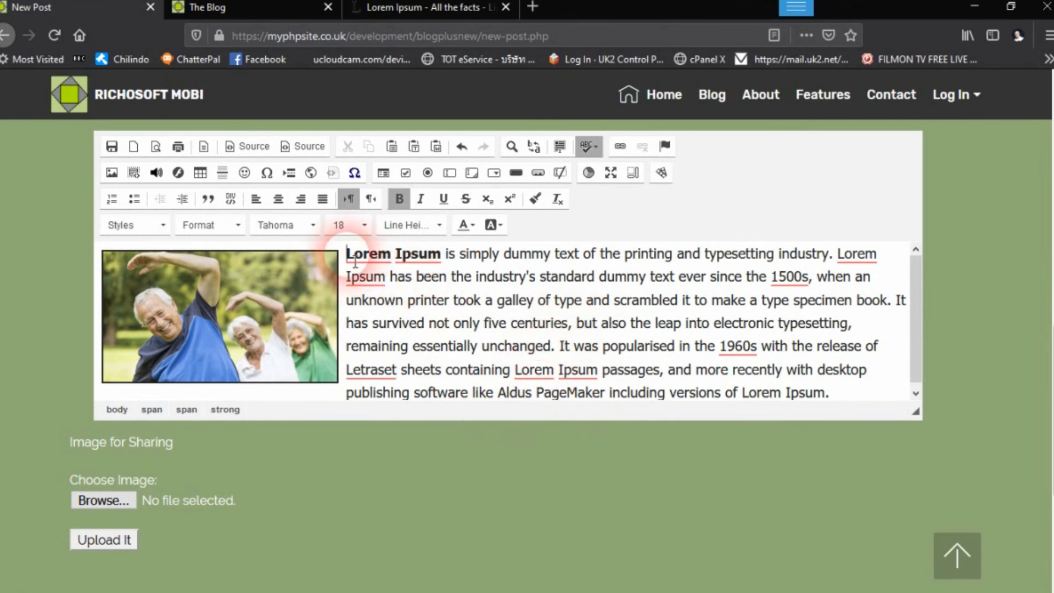
pyautogui.moveTo(357, 262); pyautogui.dragTo(443, 263)
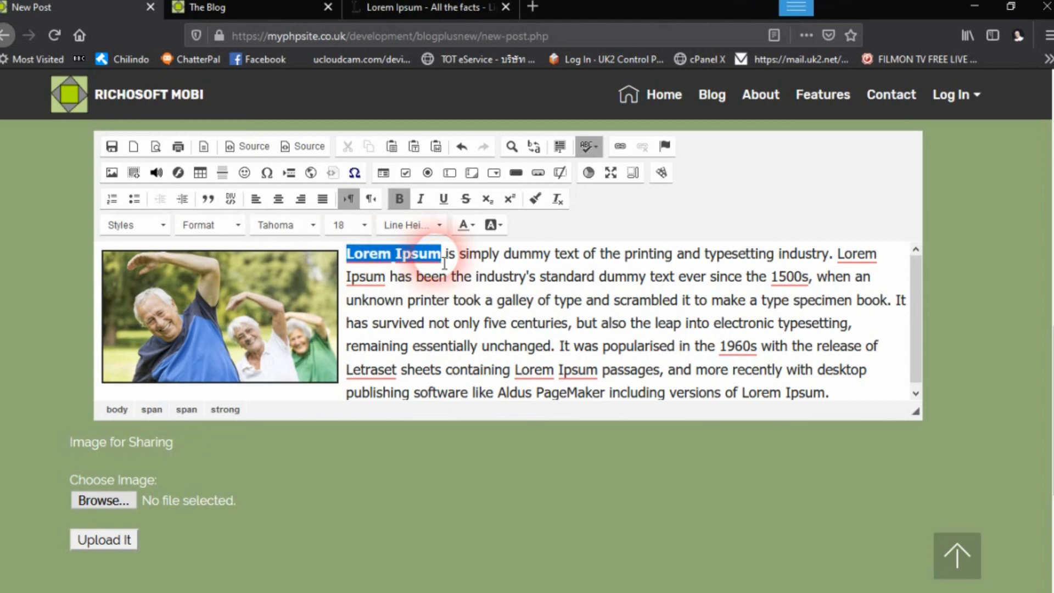
pyautogui.click(586, 300)
pyautogui.moveTo(711, 261); pyautogui.dragTo(774, 255)
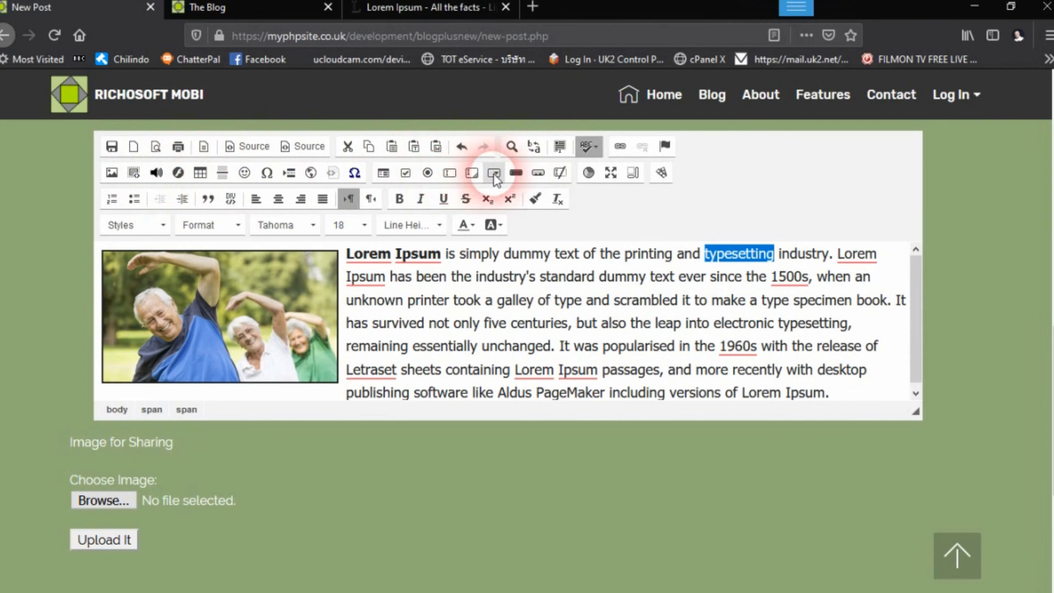
pyautogui.click(620, 147)
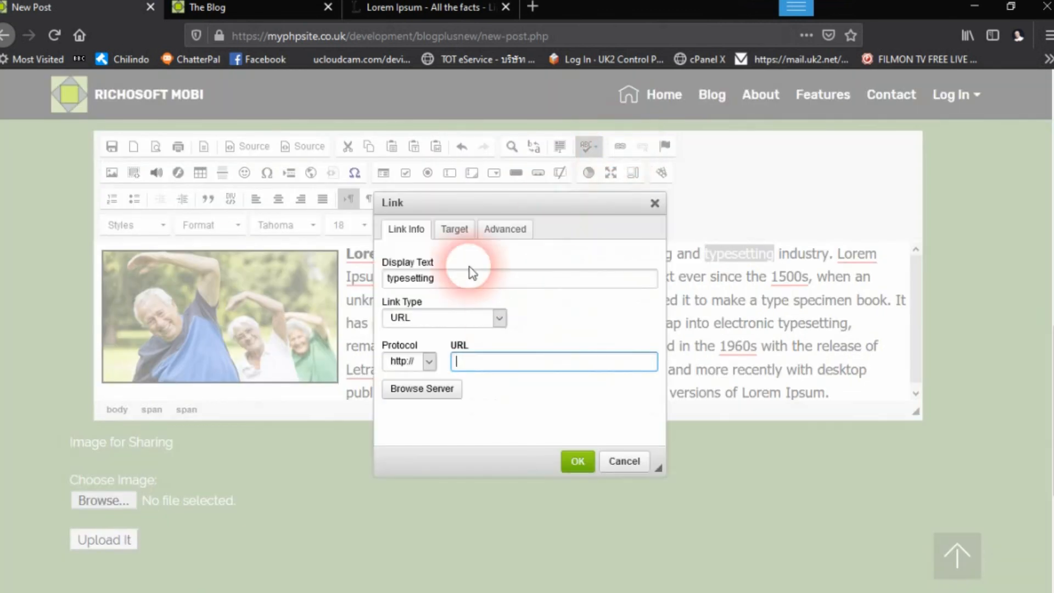
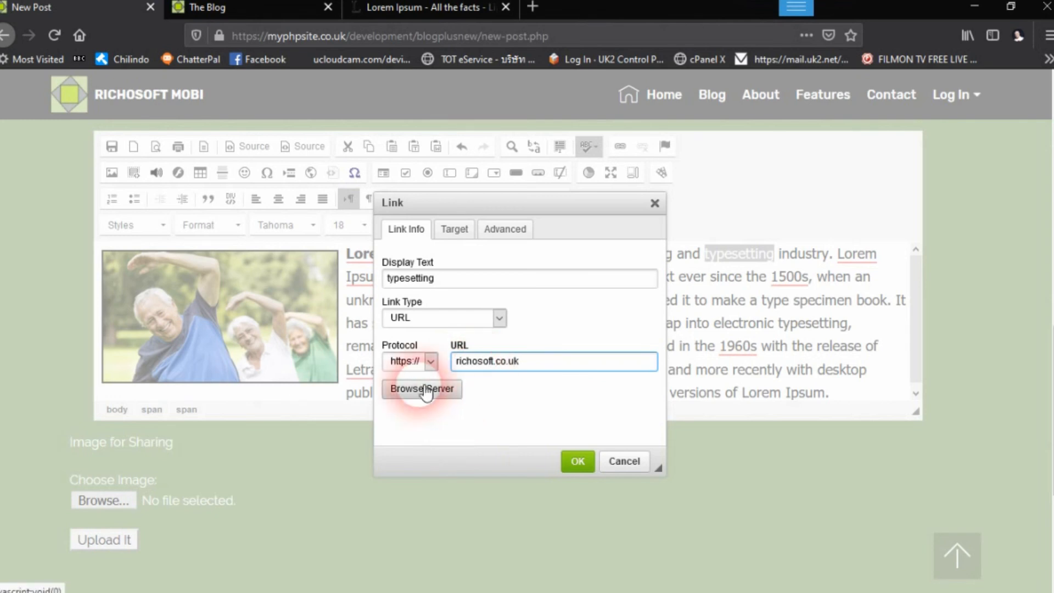
pyautogui.click(451, 234)
pyautogui.click(433, 278)
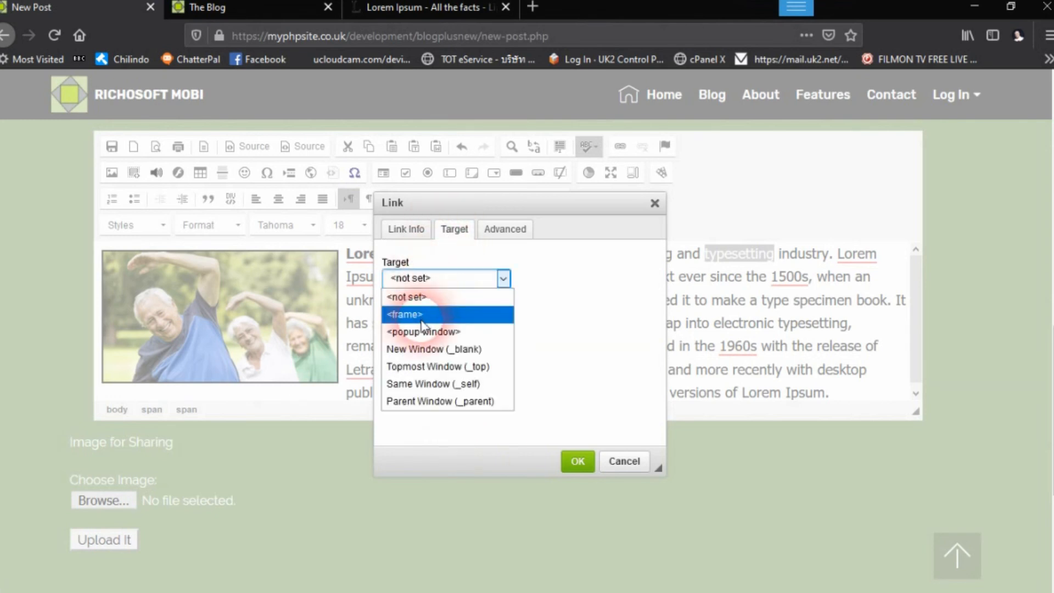
pyautogui.click(423, 349)
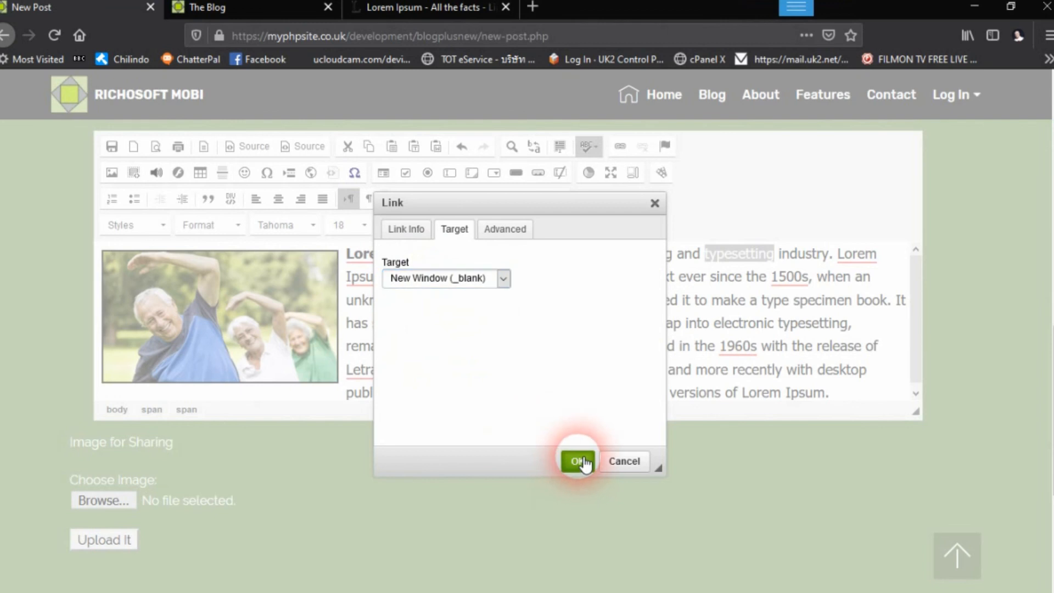
pyautogui.click(578, 459)
pyautogui.click(700, 328)
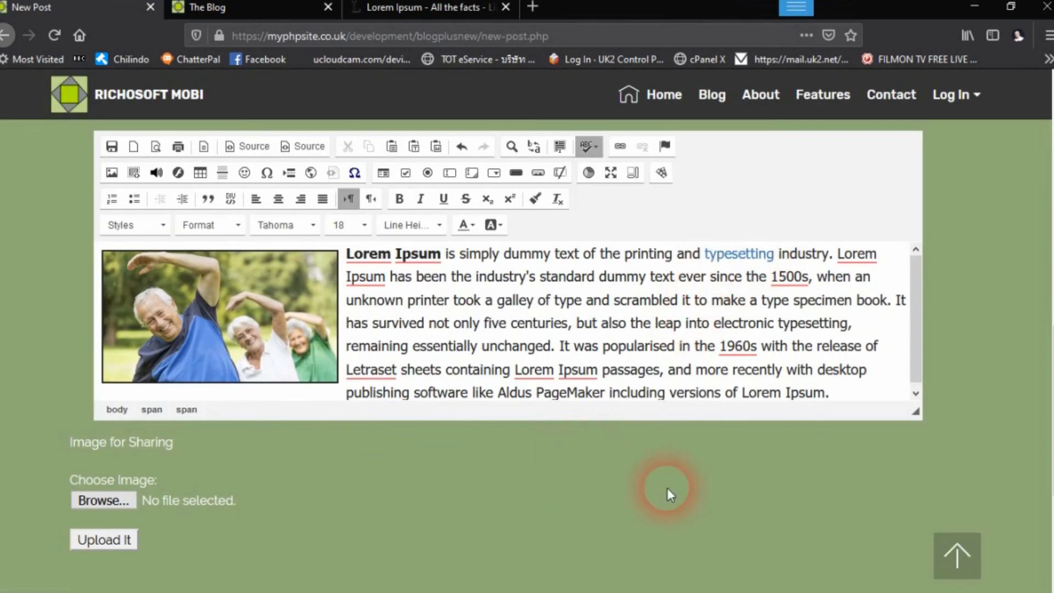
pyautogui.scroll(-3, 572, 413)
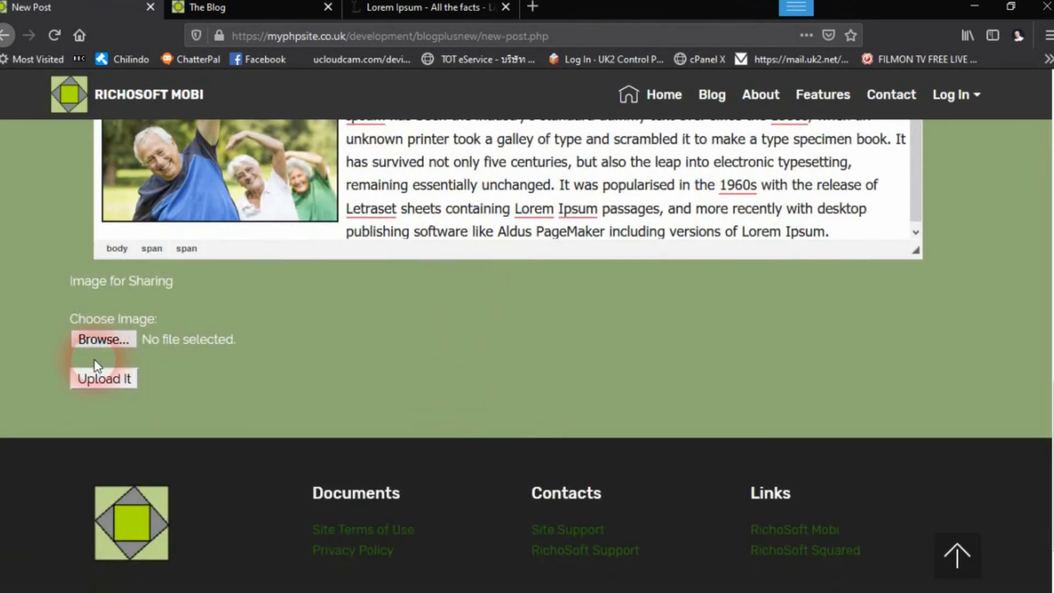
pyautogui.click(110, 339)
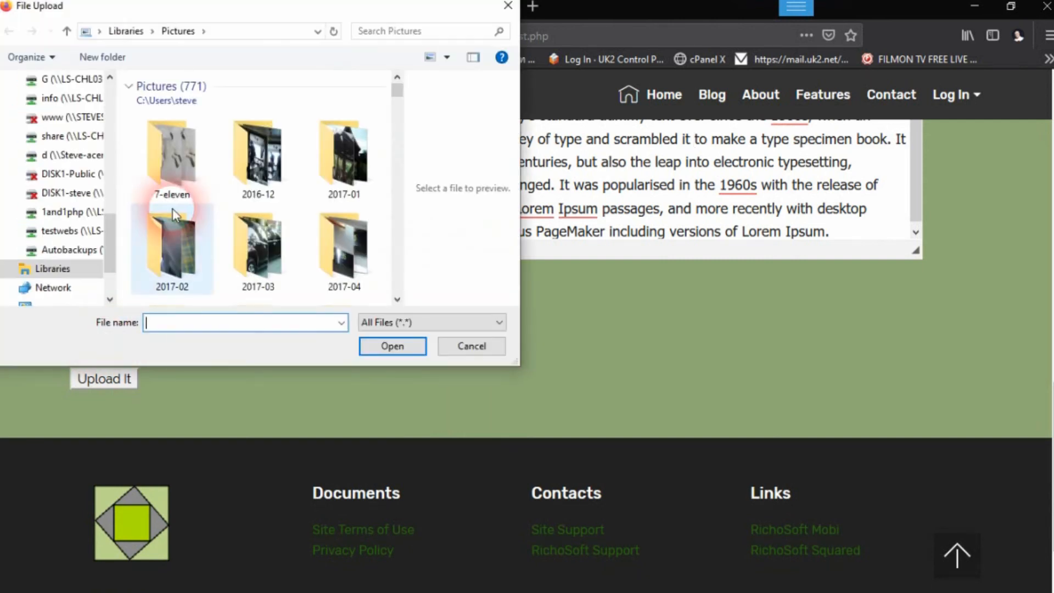
pyautogui.click(398, 91)
pyautogui.moveTo(399, 94); pyautogui.dragTo(388, 175)
pyautogui.moveTo(387, 213); pyautogui.dragTo(399, 107)
pyautogui.moveTo(387, 228); pyautogui.dragTo(394, 235)
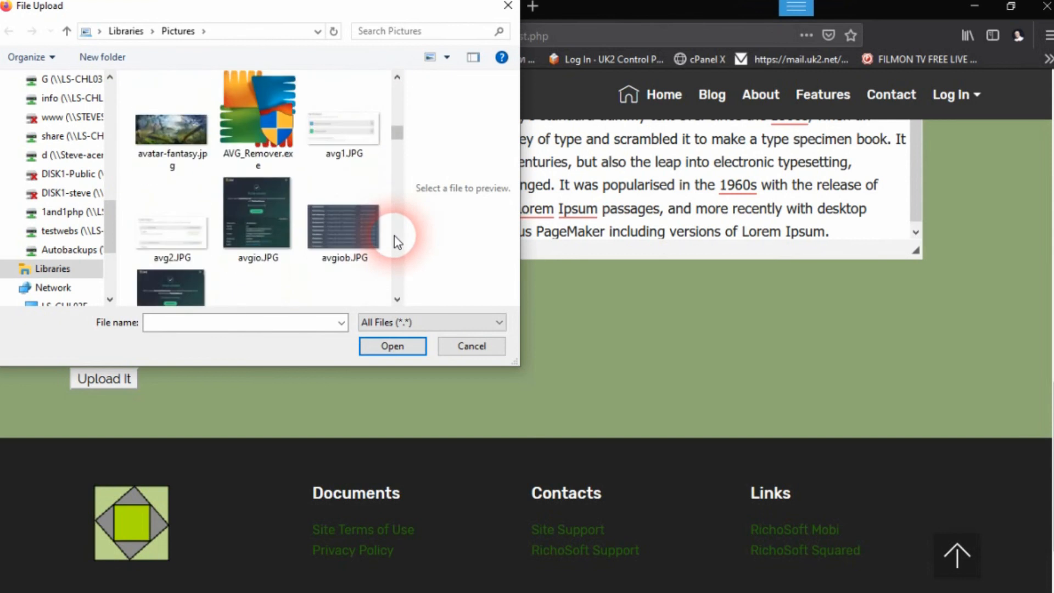
pyautogui.moveTo(400, 132); pyautogui.dragTo(394, 293)
pyautogui.moveTo(398, 106)
pyautogui.mouseDown()
pyautogui.moveTo(390, 255)
pyautogui.moveTo(401, 178)
pyautogui.moveTo(292, 193)
pyautogui.moveTo(309, 239)
pyautogui.moveTo(393, 113)
pyautogui.moveTo(321, 162)
pyautogui.moveTo(294, 213)
pyautogui.moveTo(394, 110)
pyautogui.moveTo(388, 269)
pyautogui.moveTo(399, 121)
pyautogui.mouseUp()
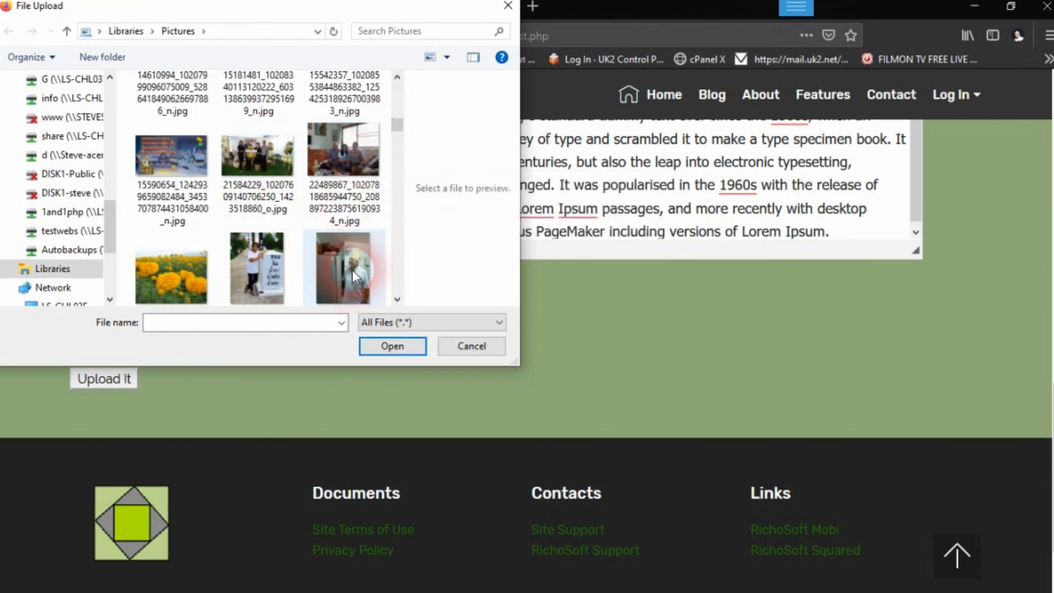
pyautogui.click(262, 266)
pyautogui.click(390, 345)
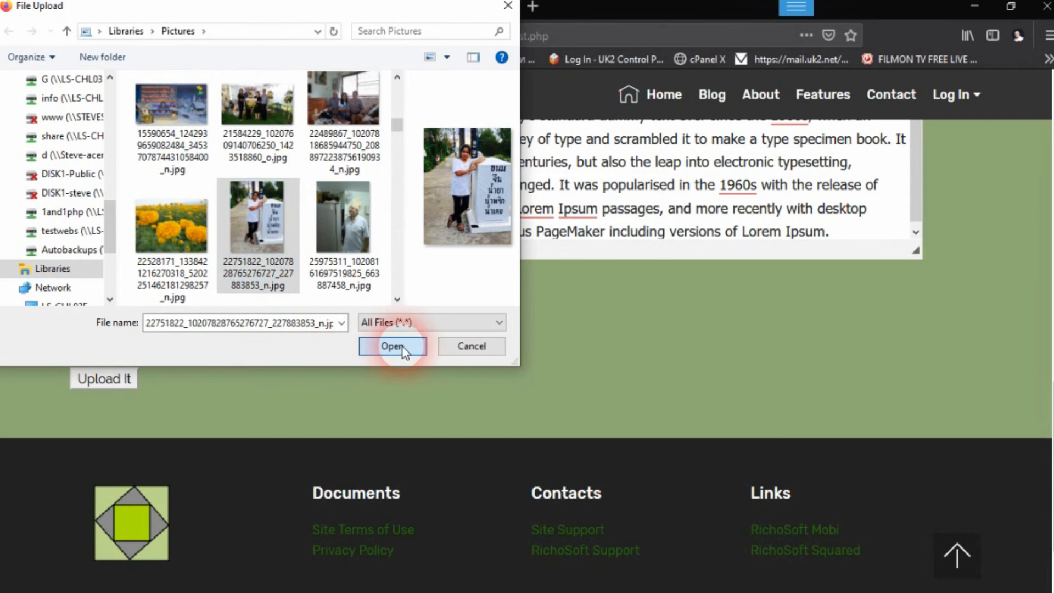
# Step: Upload the chosen image as the post's sharing image, save the new blog post and dismiss the confirmation
pyautogui.click(97, 382)
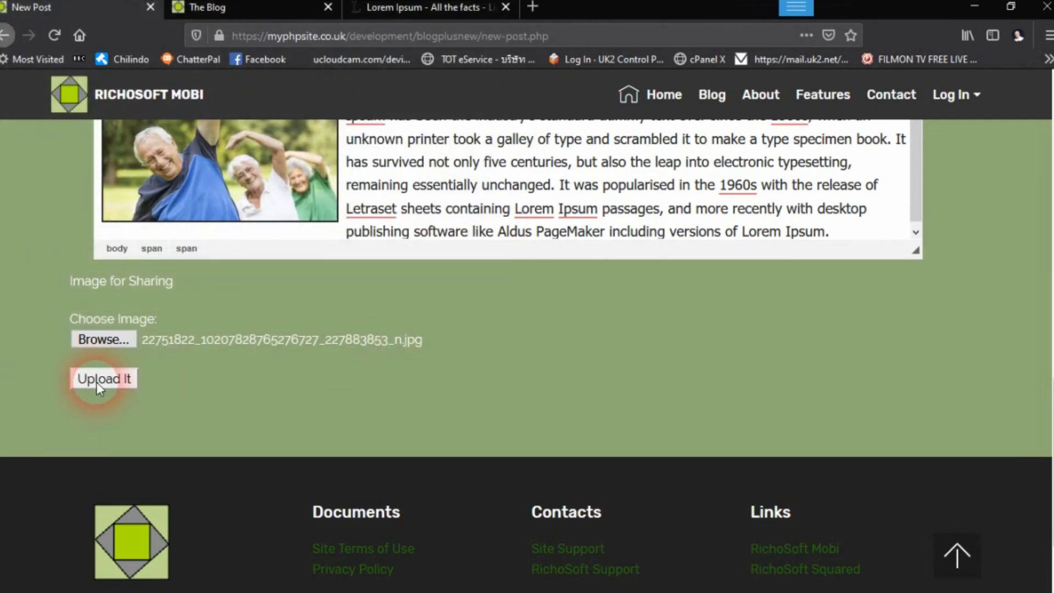
pyautogui.scroll(-5, 167, 512)
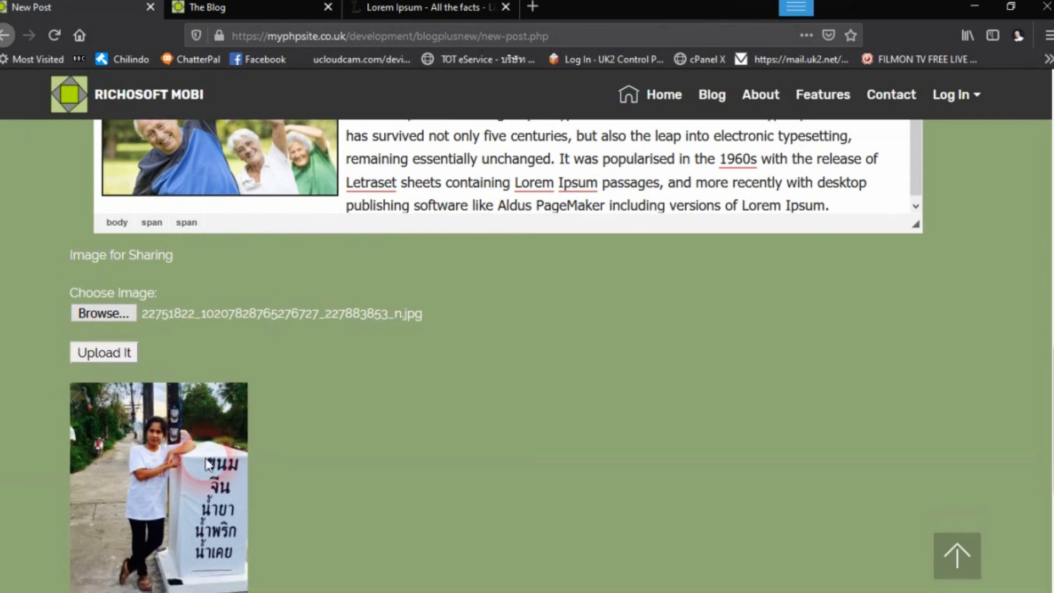
pyautogui.scroll(5, 211, 417)
pyautogui.scroll(5, 219, 375)
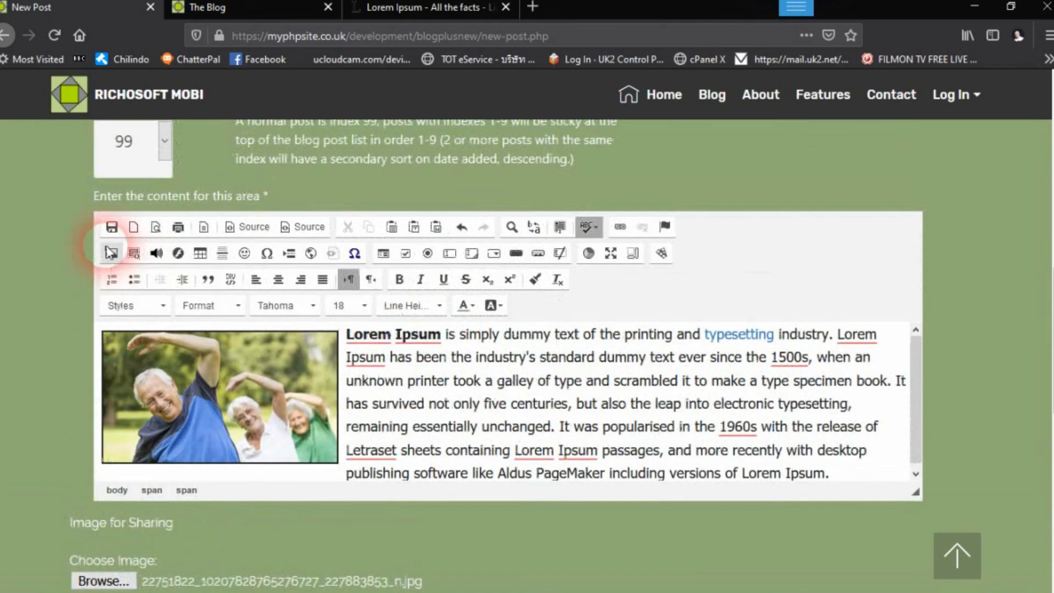
pyautogui.click(113, 251)
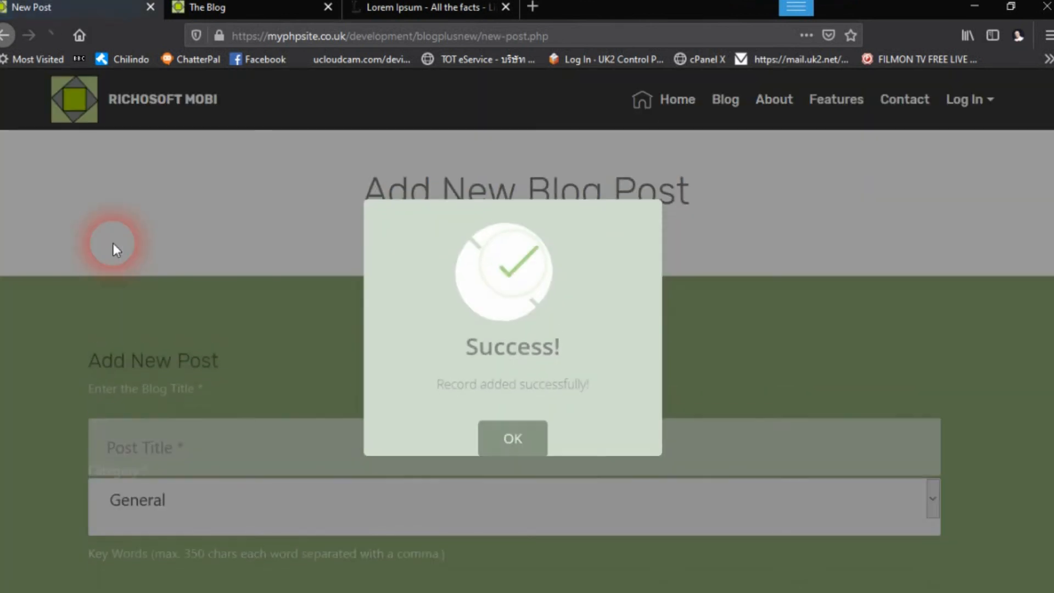
pyautogui.click(513, 425)
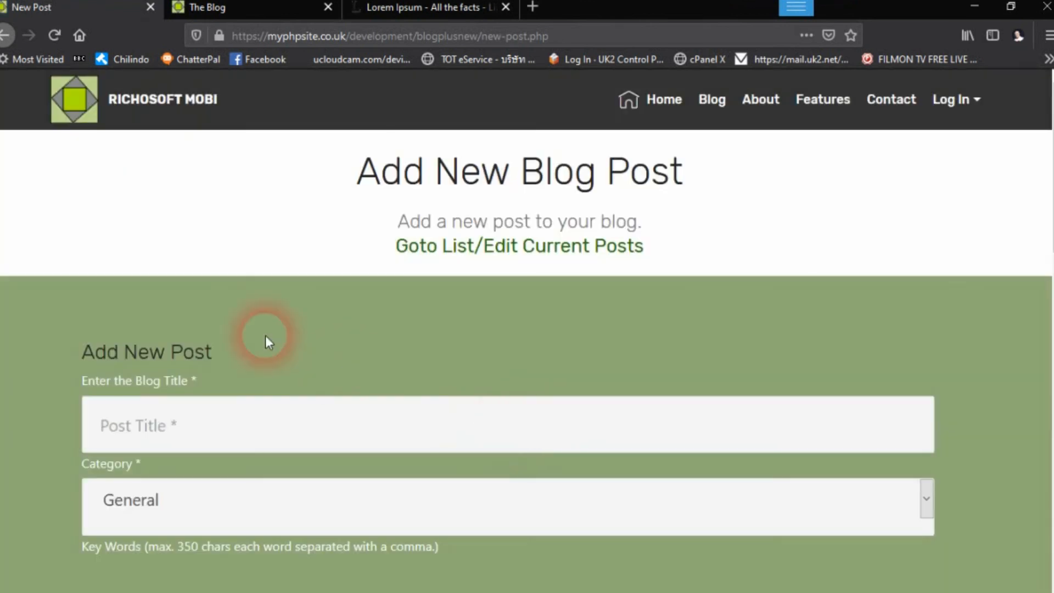
# Step: Reload the blog page, find the new demo post, and open and close its Facebook share preview
pyautogui.click(208, 8)
pyautogui.click(57, 36)
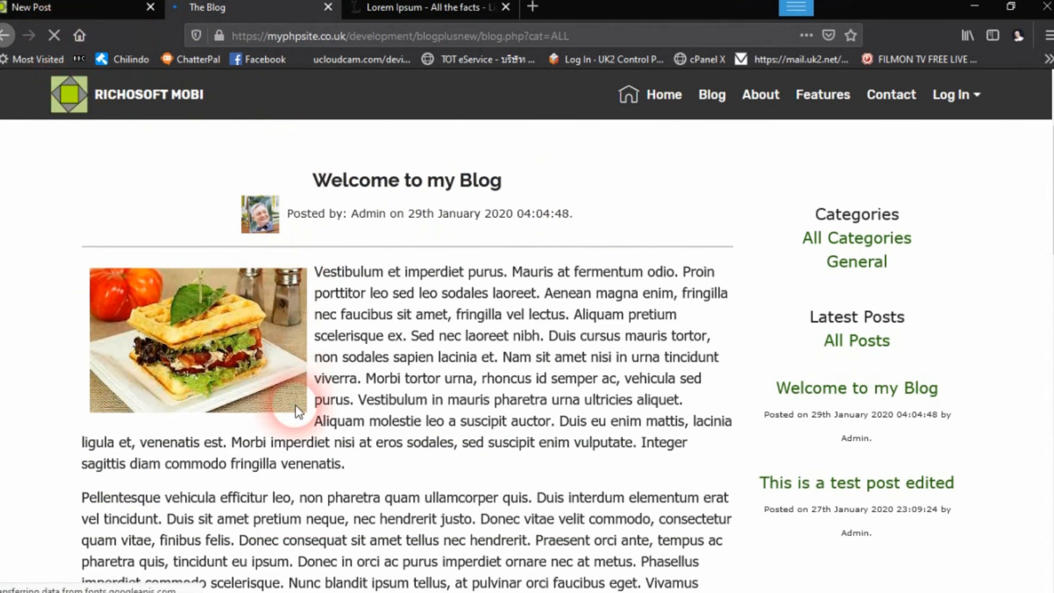
pyautogui.scroll(-10, 295, 410)
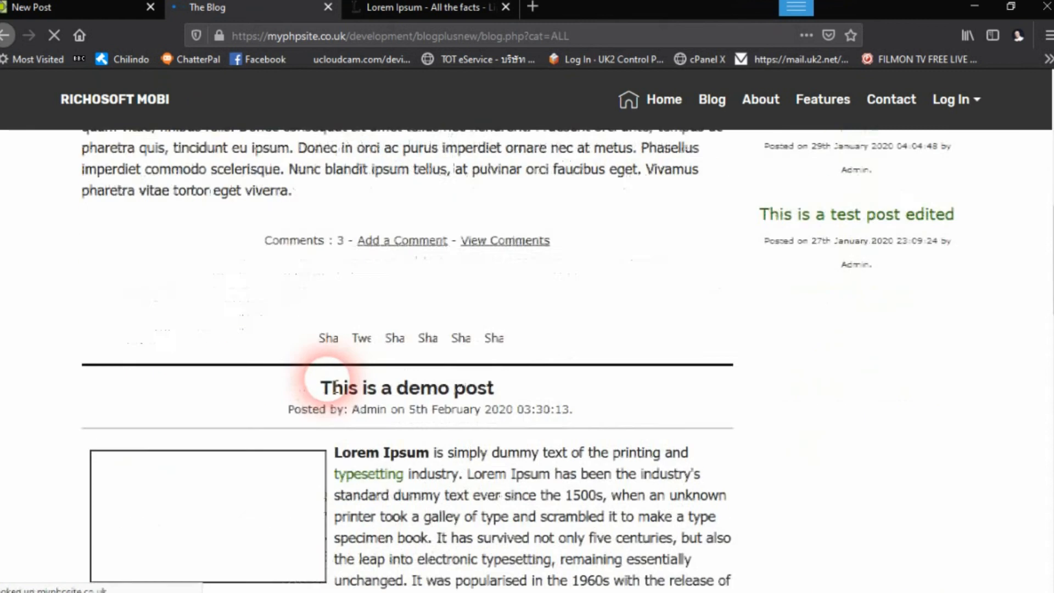
pyautogui.scroll(9, 349, 357)
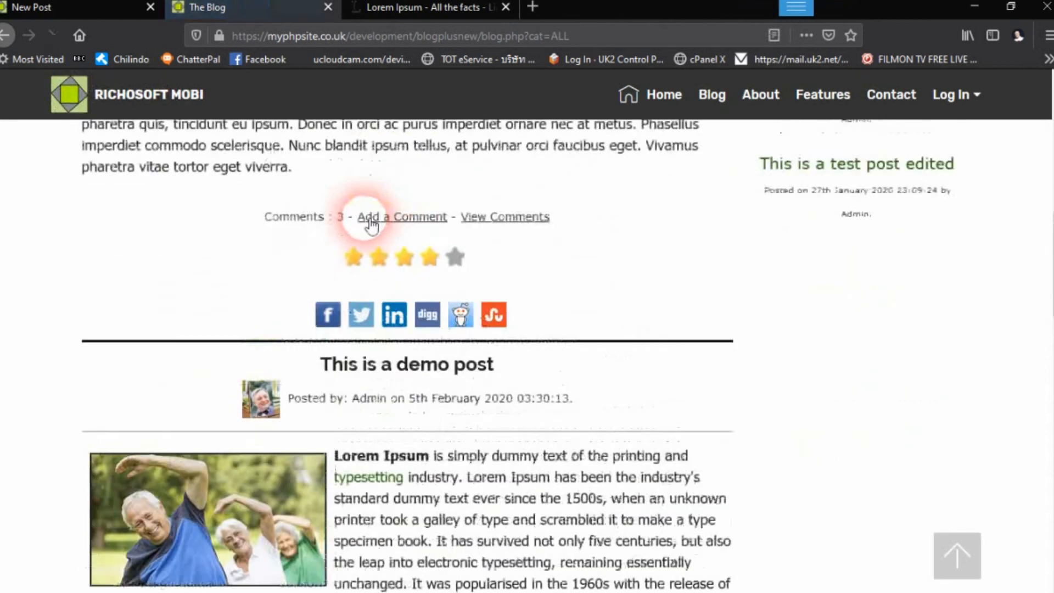
pyautogui.scroll(-2, 364, 282)
pyautogui.scroll(-9, 329, 436)
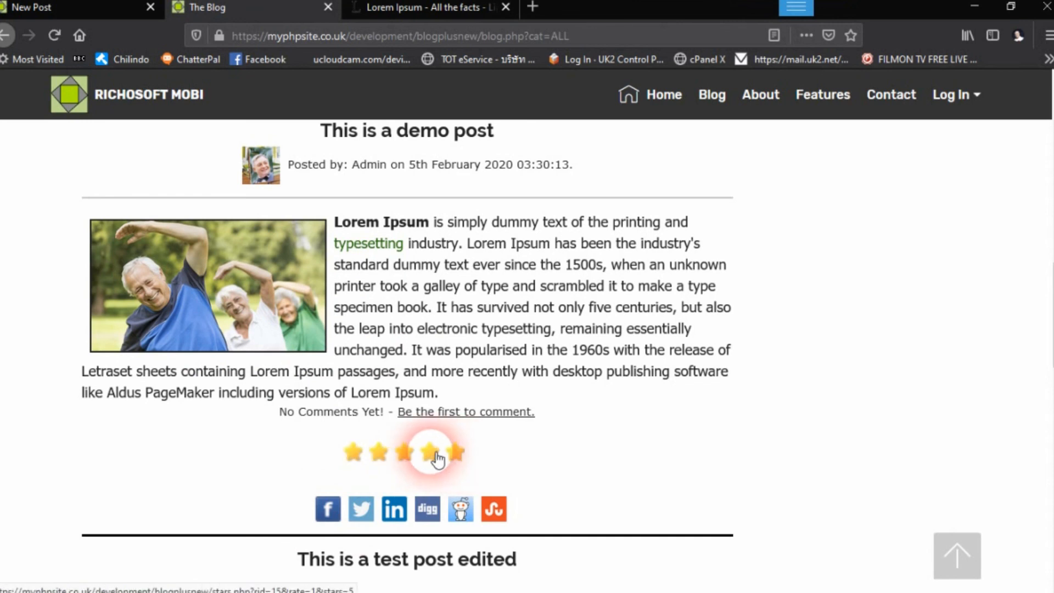
pyautogui.click(328, 512)
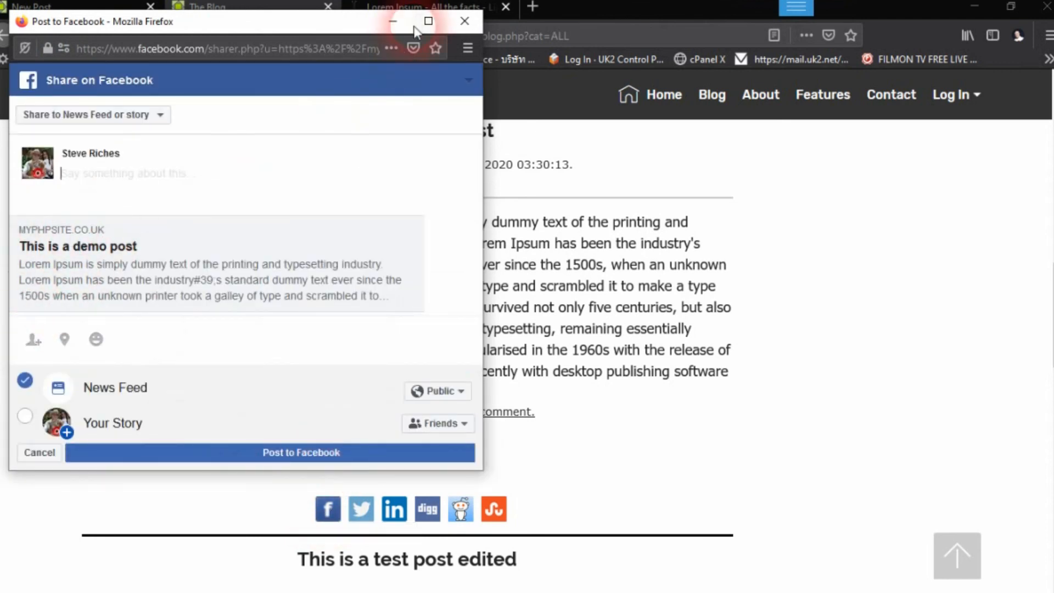
pyautogui.click(463, 22)
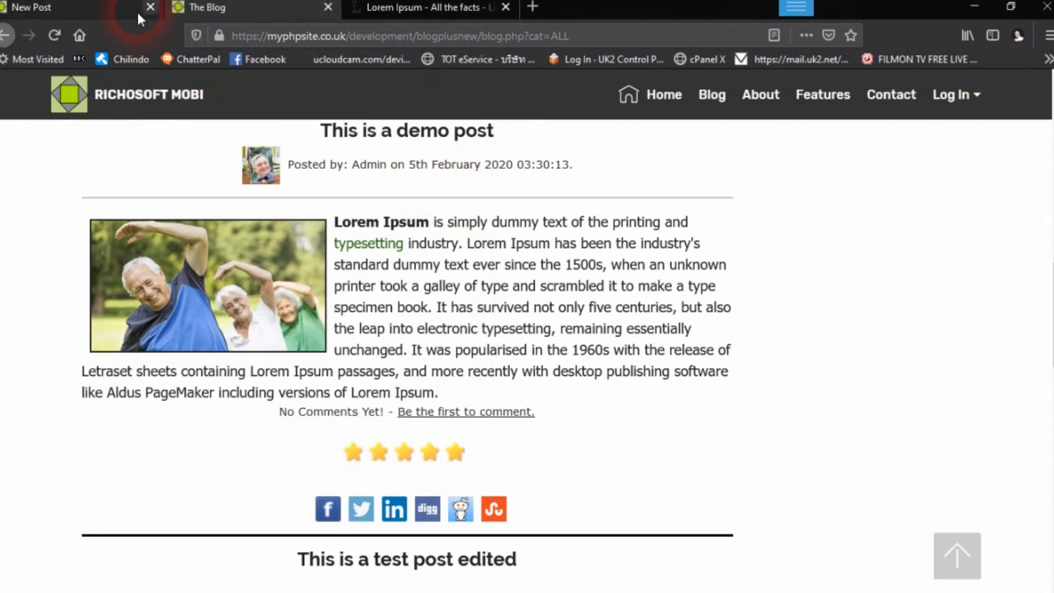
# Step: Run the Facebook scrape for "This is a demo post" from the list of current posts, review the data and close it
pyautogui.click(115, 10)
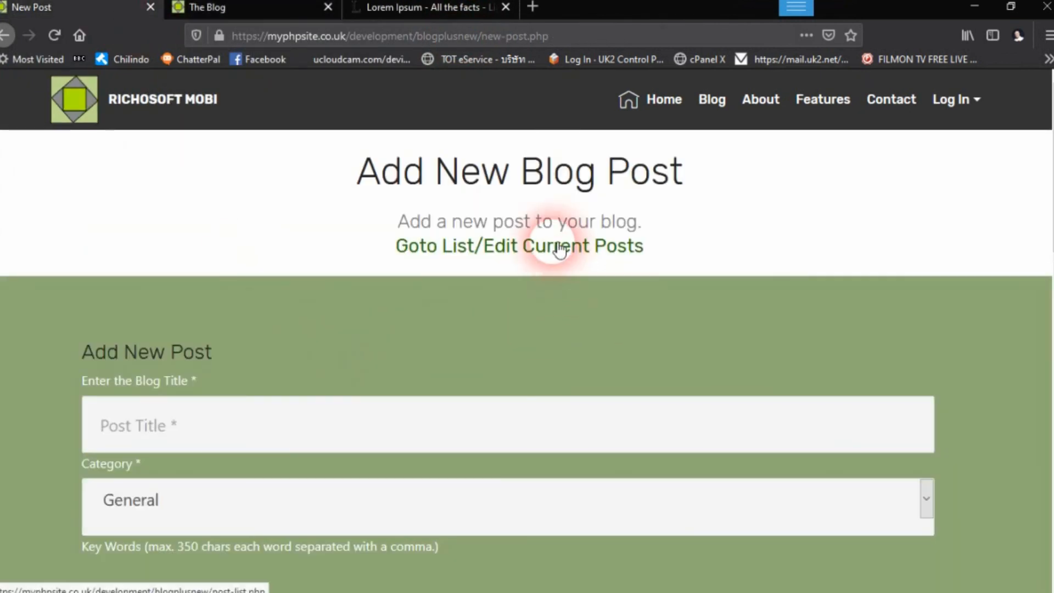
pyautogui.scroll(-4, 530, 321)
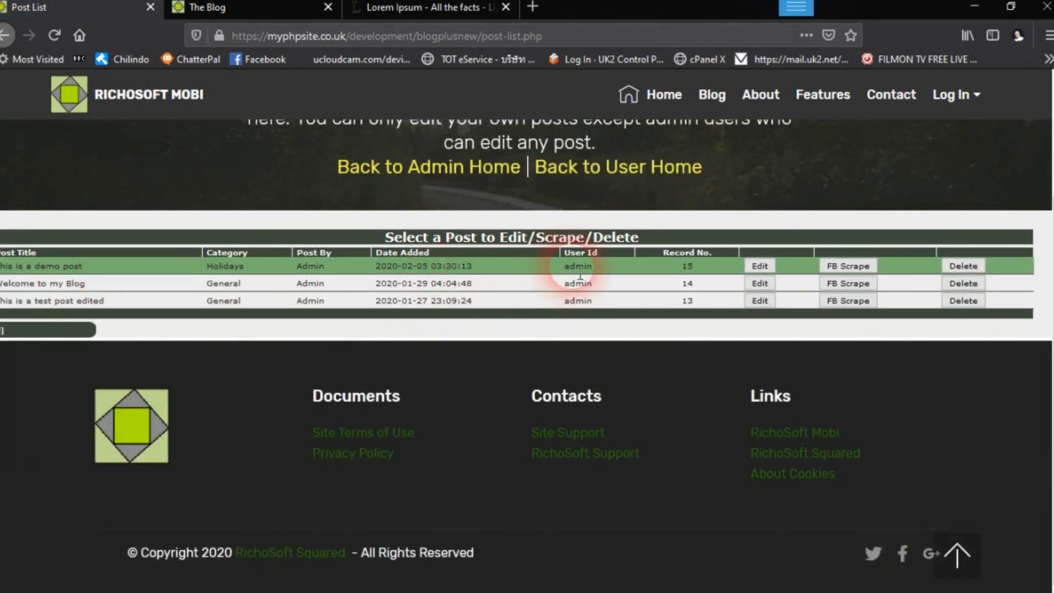
pyautogui.click(846, 263)
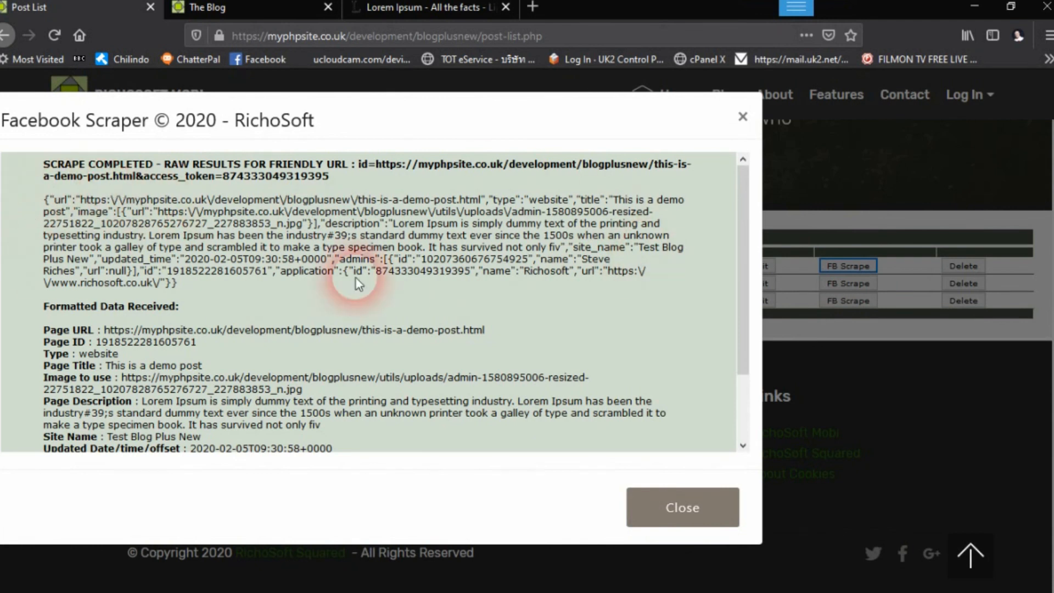
pyautogui.scroll(-3, 374, 337)
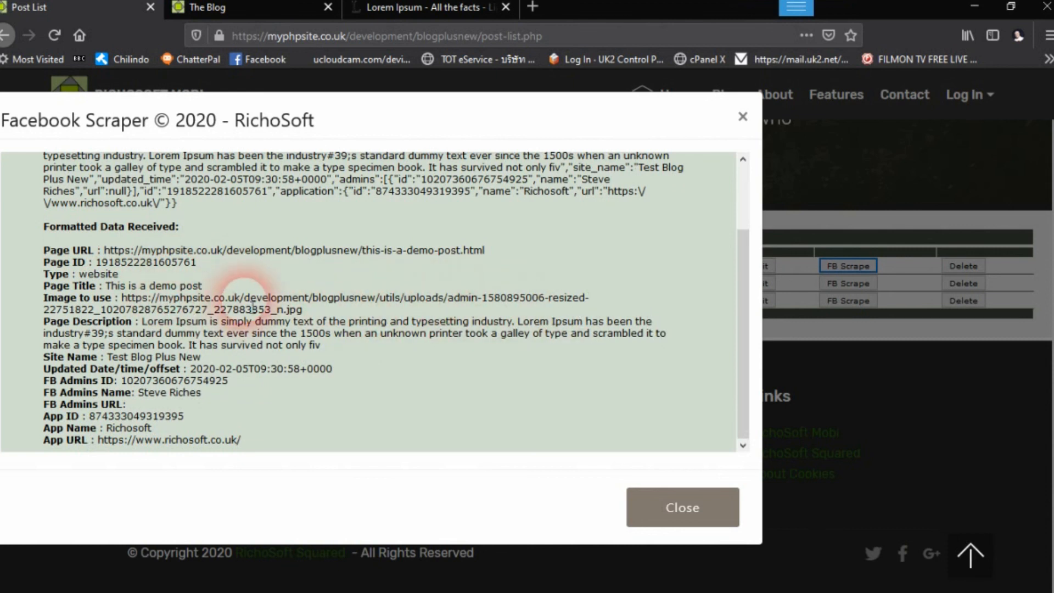
pyautogui.click(679, 506)
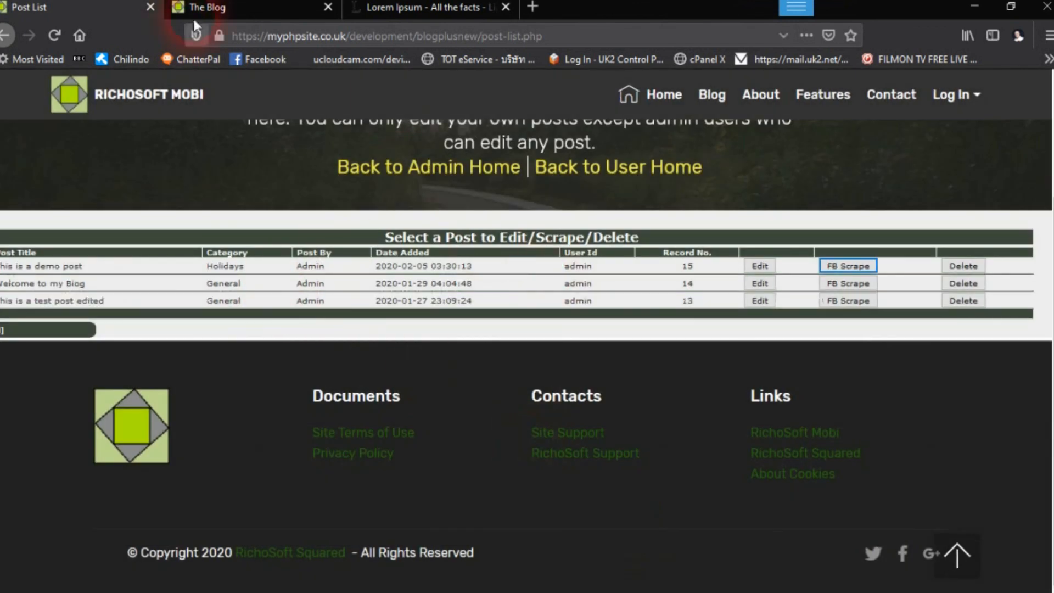
# Step: Refresh the blog and check the scraped demo post's Facebook share preview again without posting it
pyautogui.click(193, 7)
pyautogui.click(54, 39)
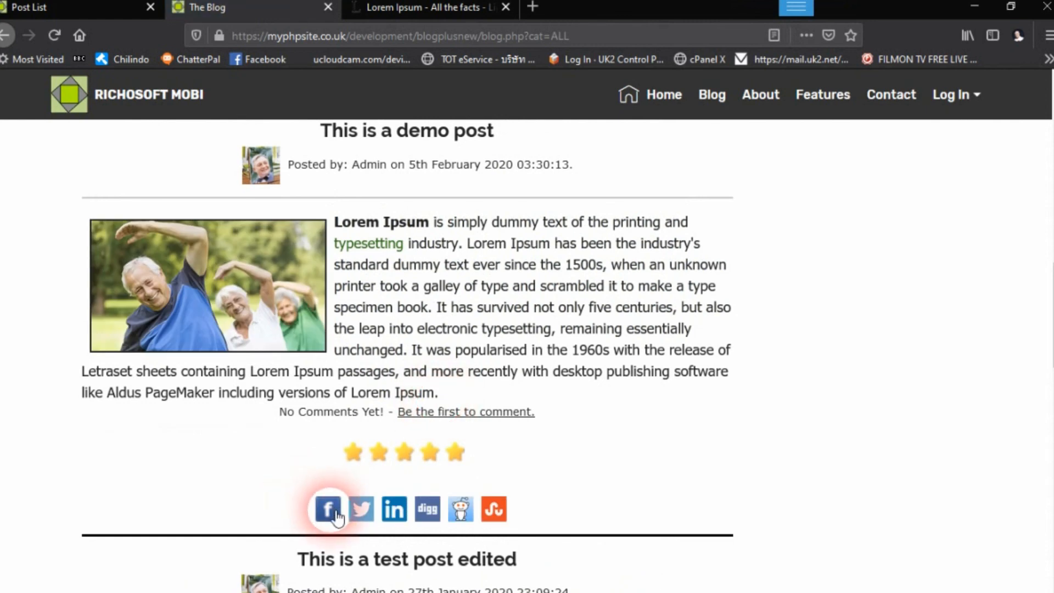
pyautogui.click(329, 510)
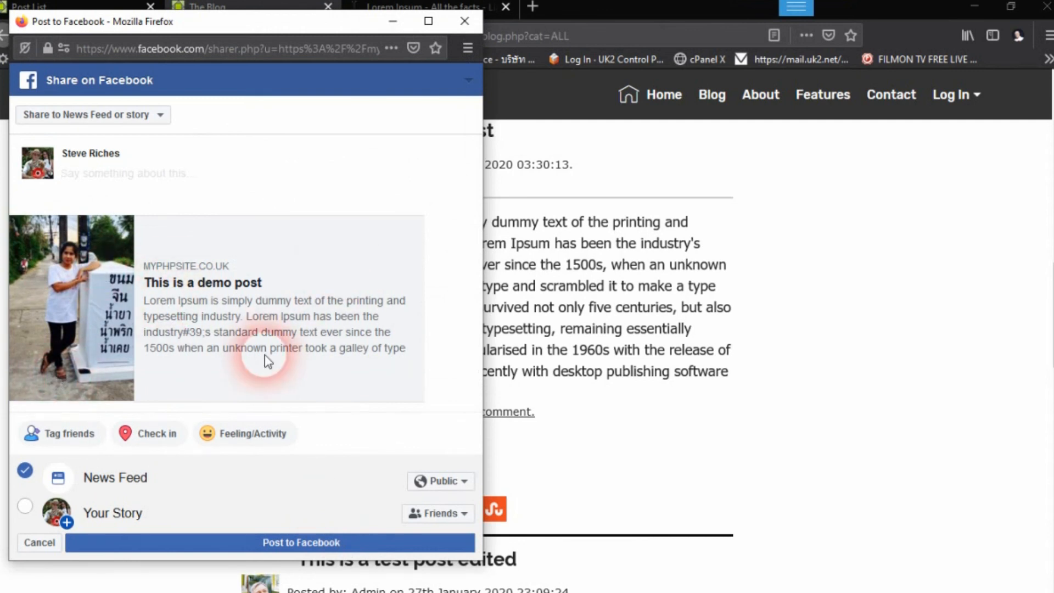
pyautogui.click(461, 24)
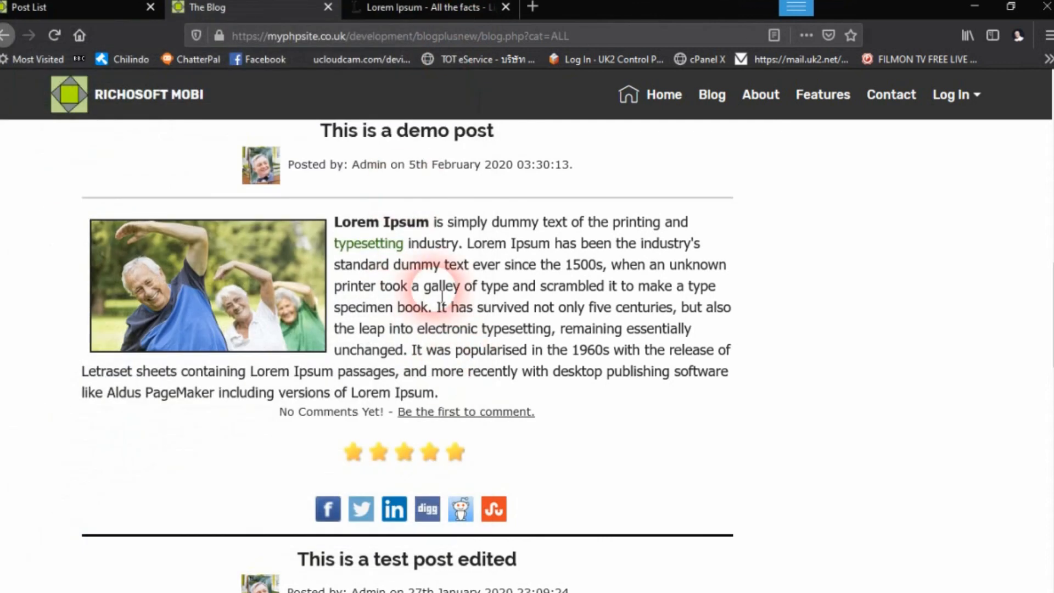
pyautogui.scroll(5, 417, 296)
pyautogui.scroll(8, 425, 308)
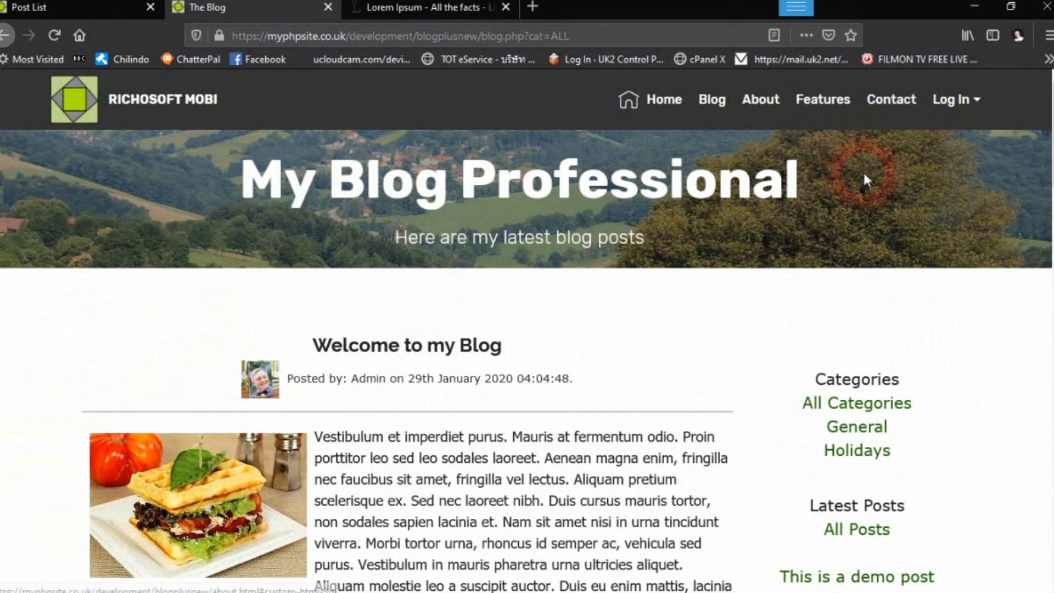
# Step: Open "This is a demo post" for editing from the post list and review its title, category, key words, URL and content
pyautogui.click(121, 8)
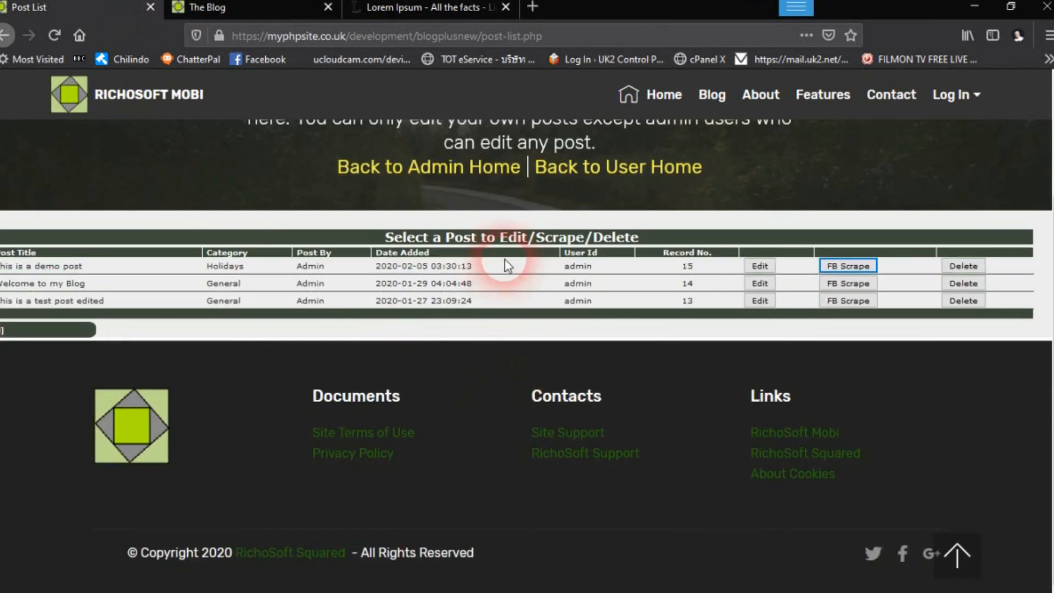
pyautogui.scroll(1, 507, 263)
pyautogui.scroll(-3, 360, 384)
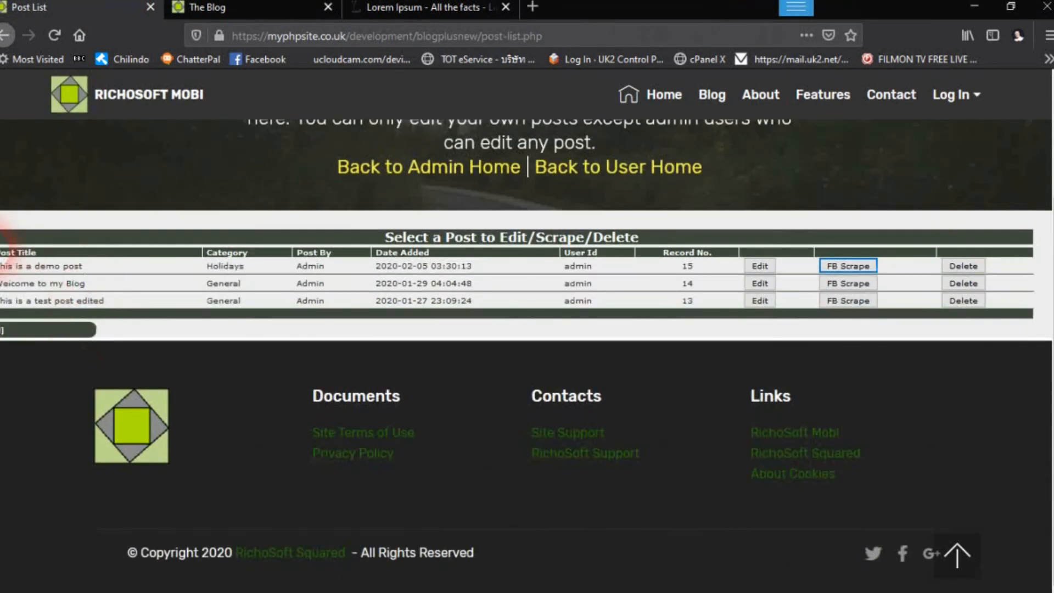
pyautogui.scroll(3, 824, 313)
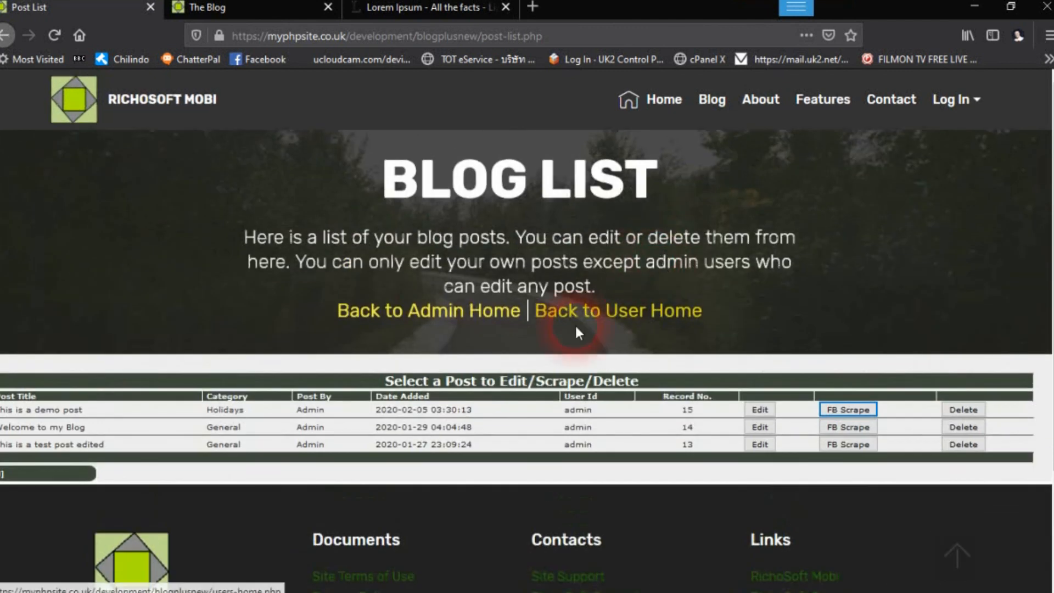
pyautogui.scroll(-3, 364, 419)
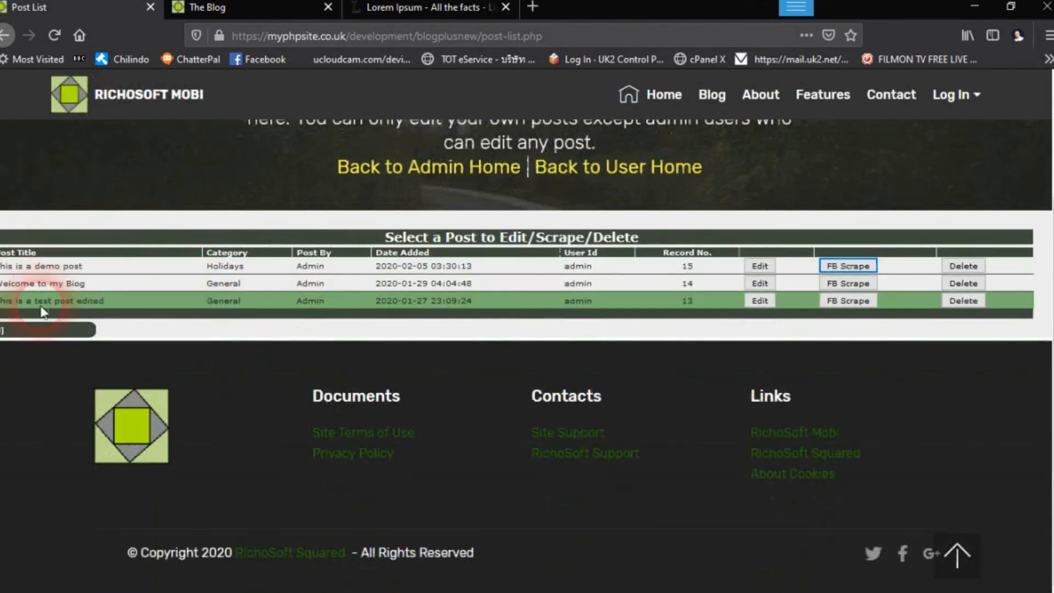
pyautogui.click(758, 266)
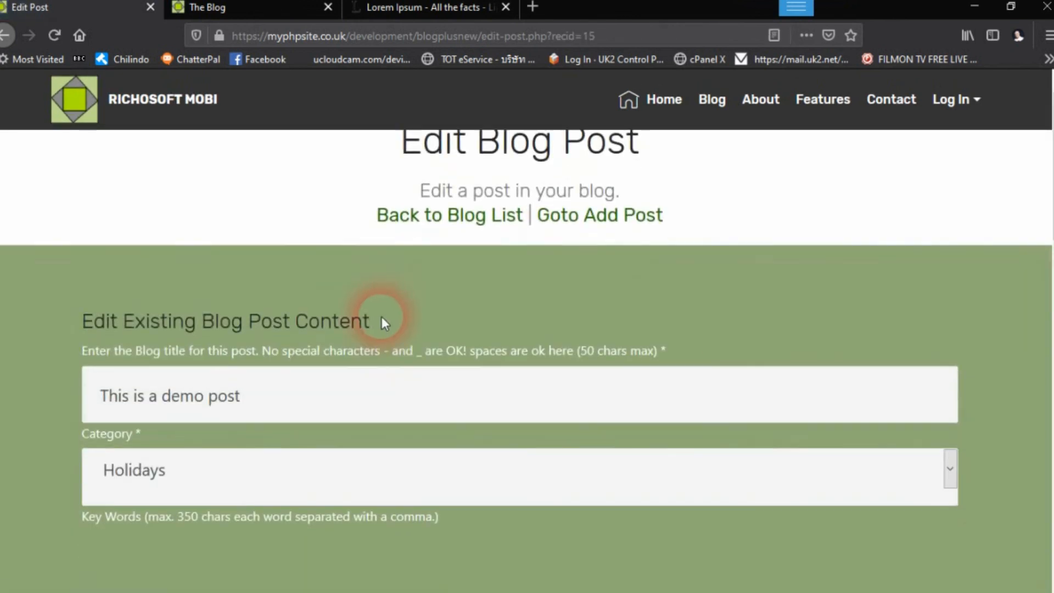
pyautogui.scroll(-1, 381, 316)
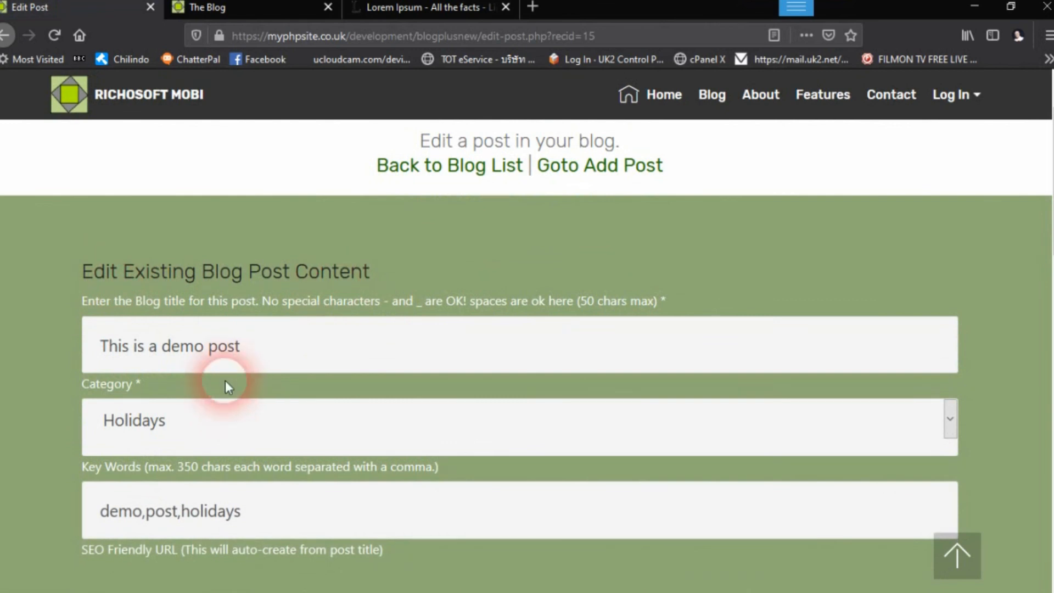
pyautogui.scroll(-5, 225, 380)
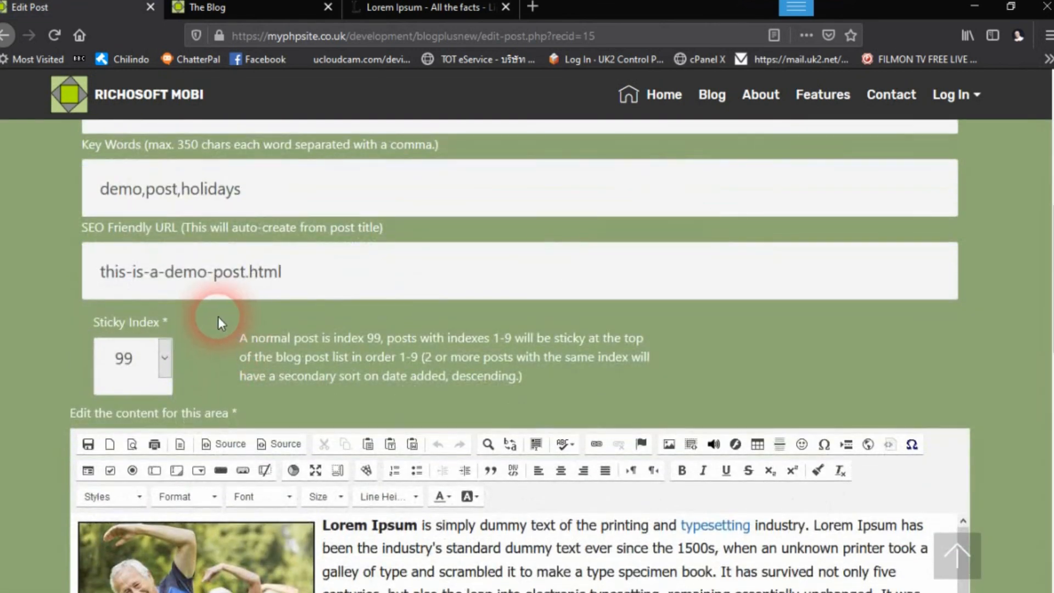
pyautogui.scroll(-5, 218, 316)
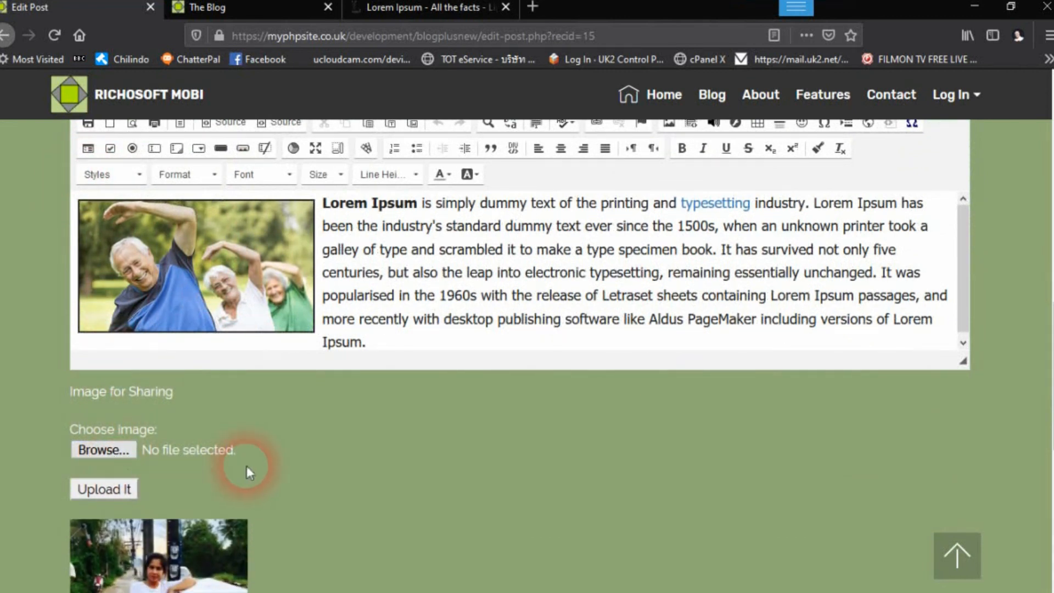
# Step: Replace the post's image for sharing with seniorgardening.png from the Pictures library and upload it
pyautogui.scroll(-3, 246, 466)
pyautogui.click(88, 290)
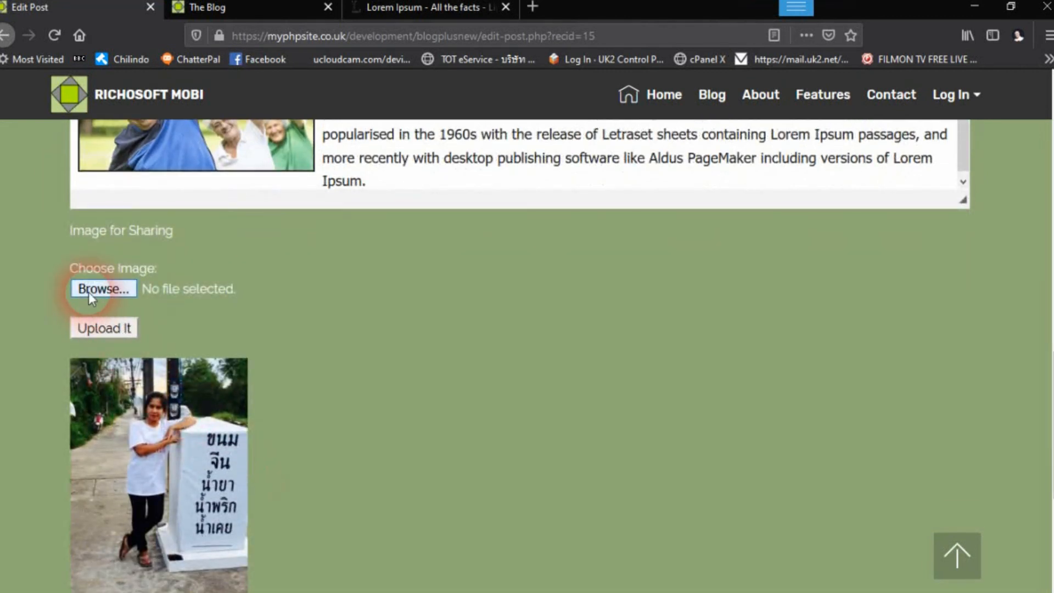
pyautogui.moveTo(395, 90); pyautogui.dragTo(381, 247)
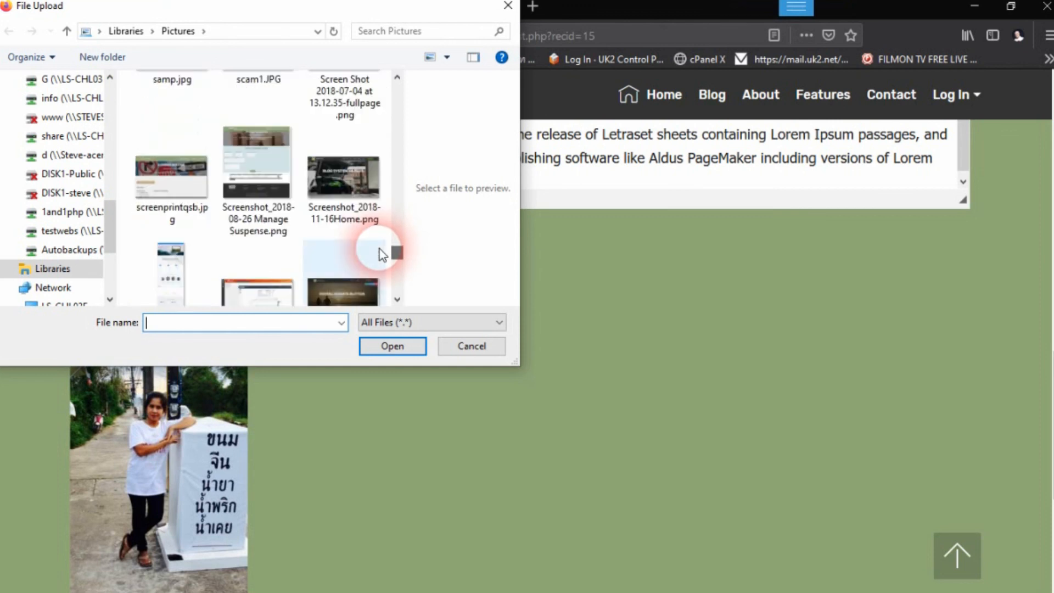
pyautogui.click(397, 294)
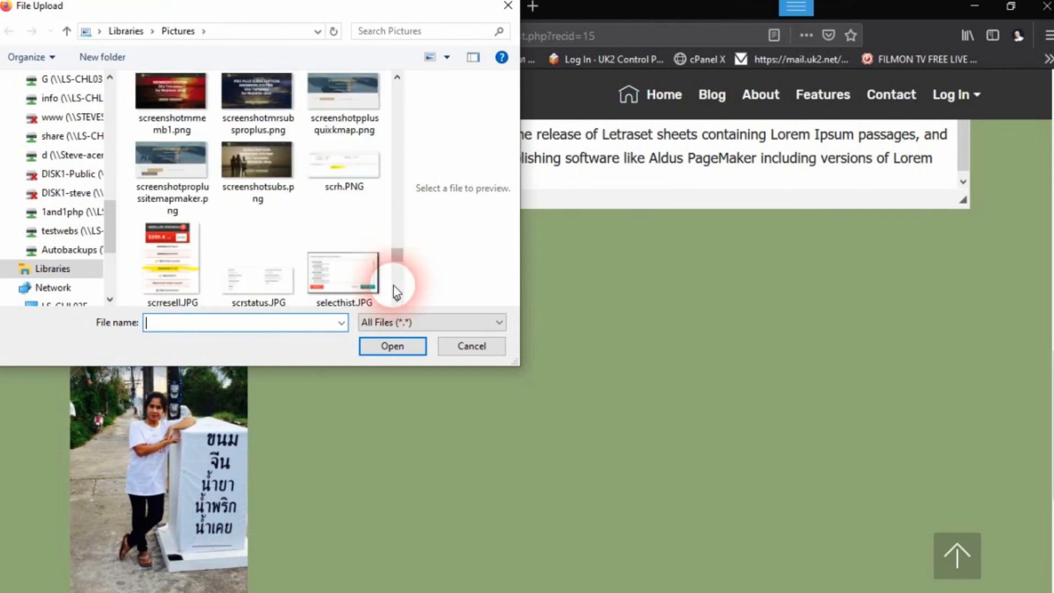
pyautogui.click(270, 194)
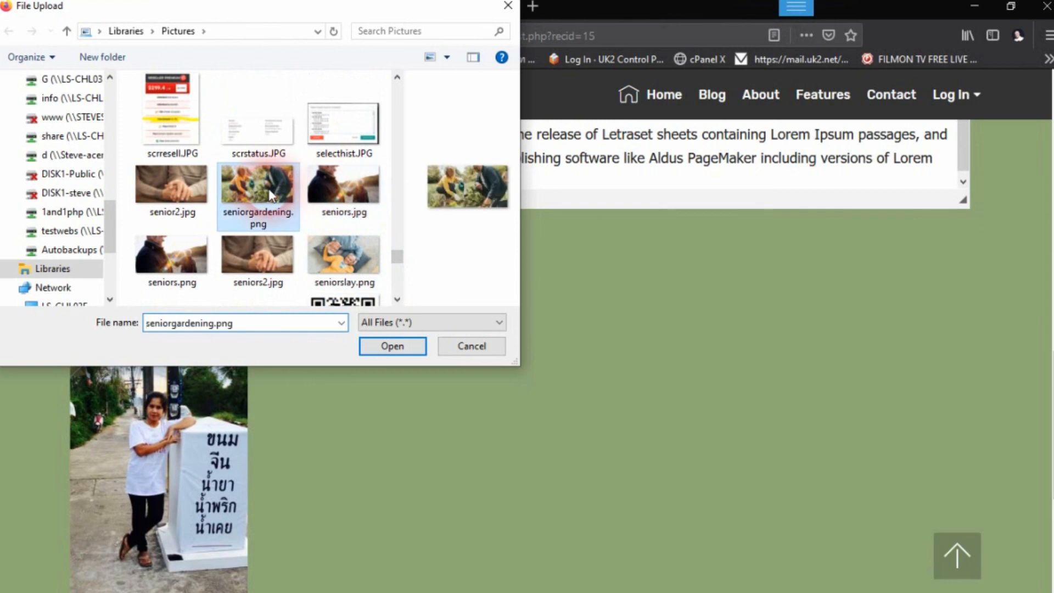
pyautogui.click(387, 353)
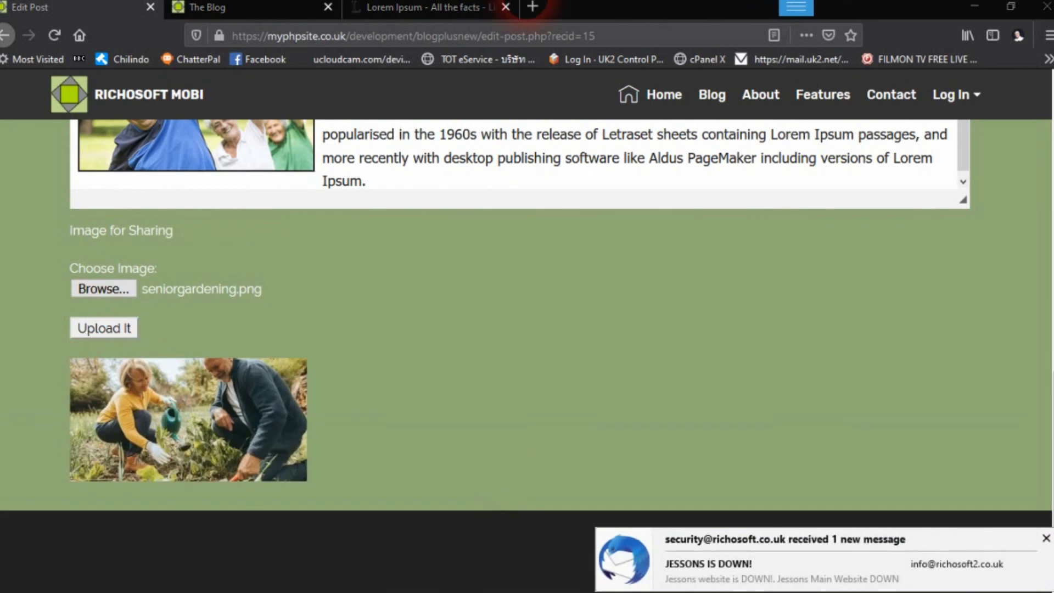
pyautogui.click(1046, 538)
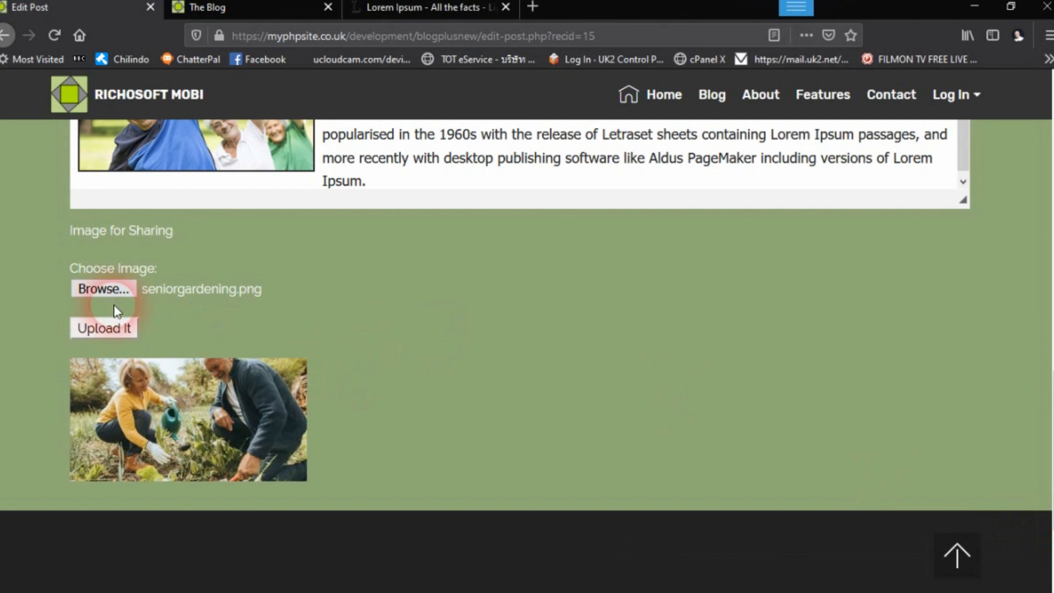
# Step: Save the edited "This is a demo post" and acknowledge the update
pyautogui.scroll(5, 82, 332)
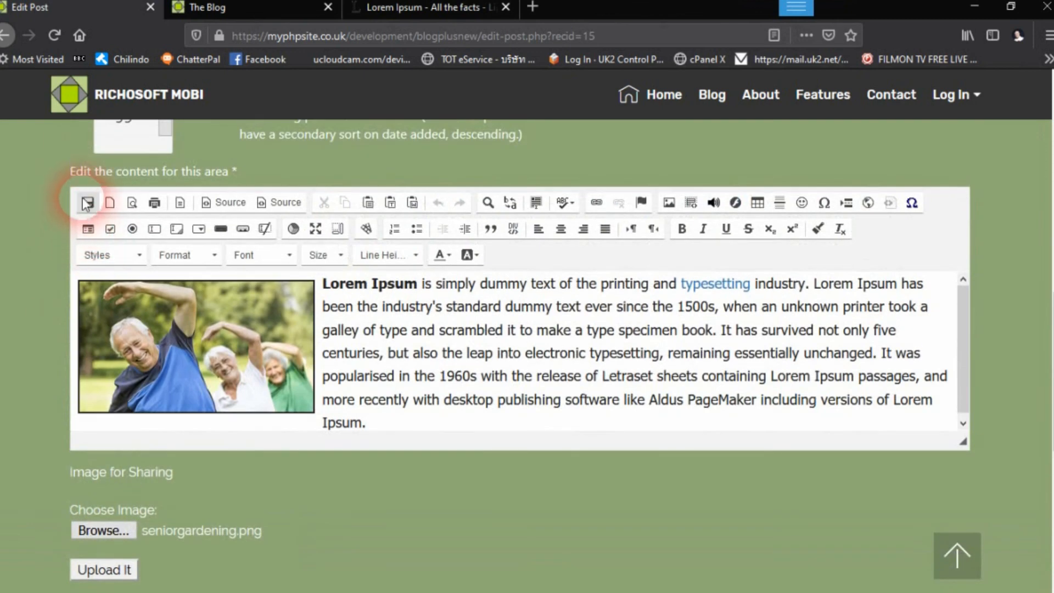
pyautogui.click(88, 204)
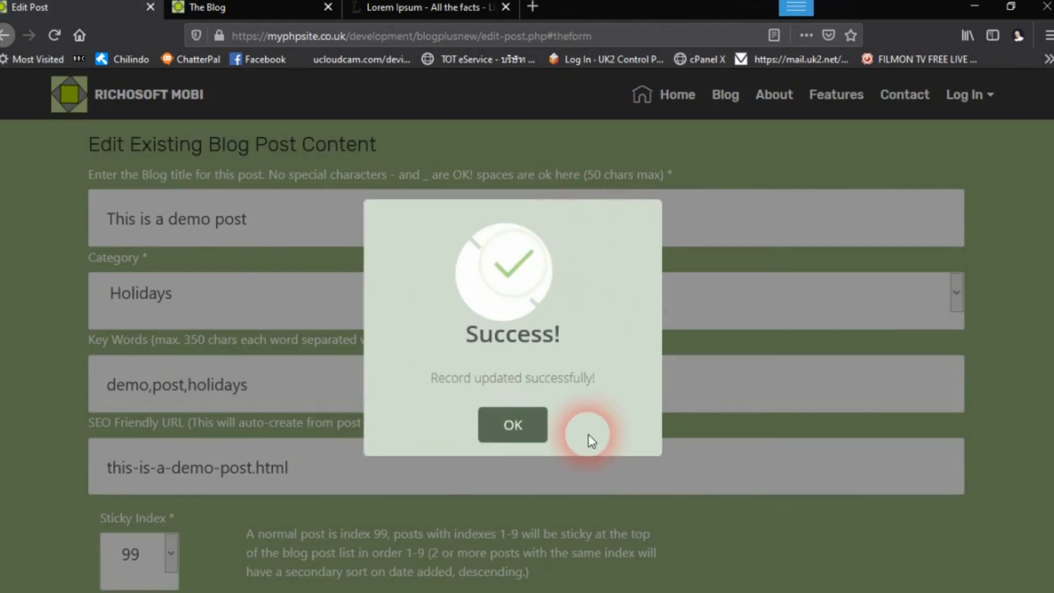
pyautogui.click(511, 423)
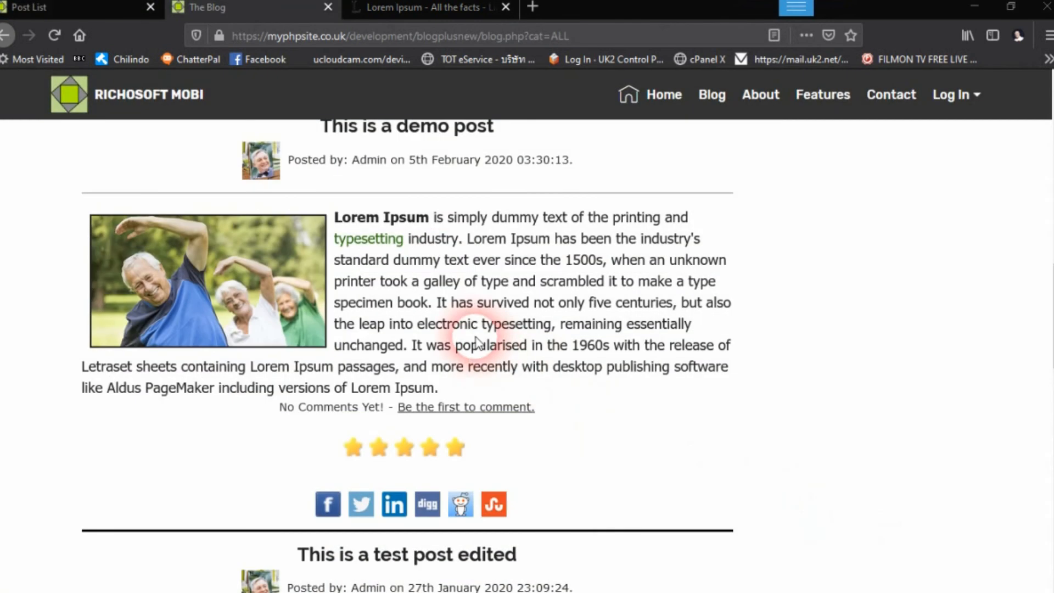
# Step: Go from the blog to the admin area, open Rebuild Sitemap and rebuild the sitemap
pyautogui.scroll(15, 652, 327)
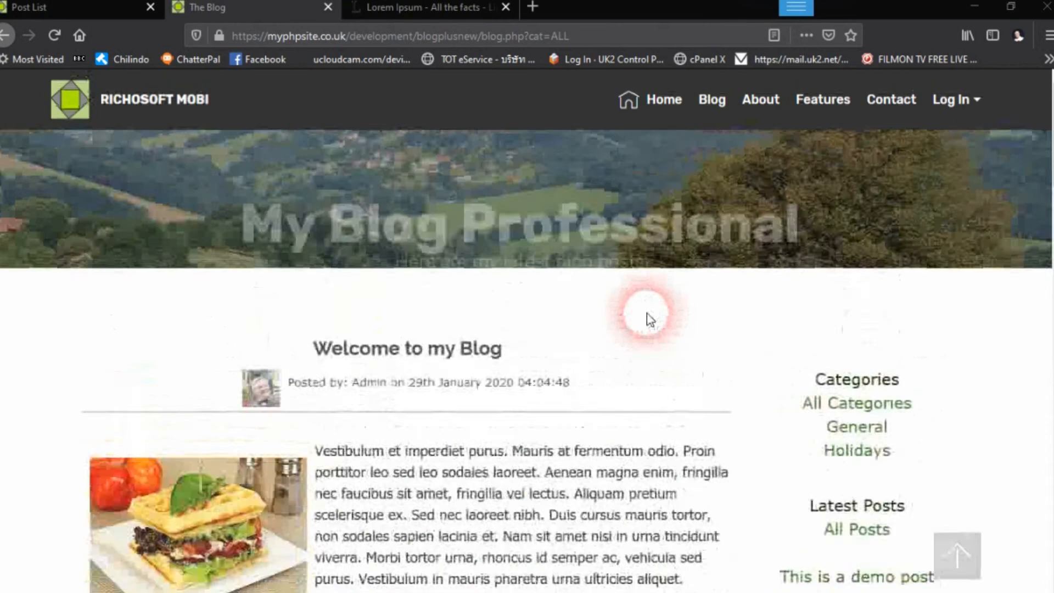
pyautogui.click(945, 103)
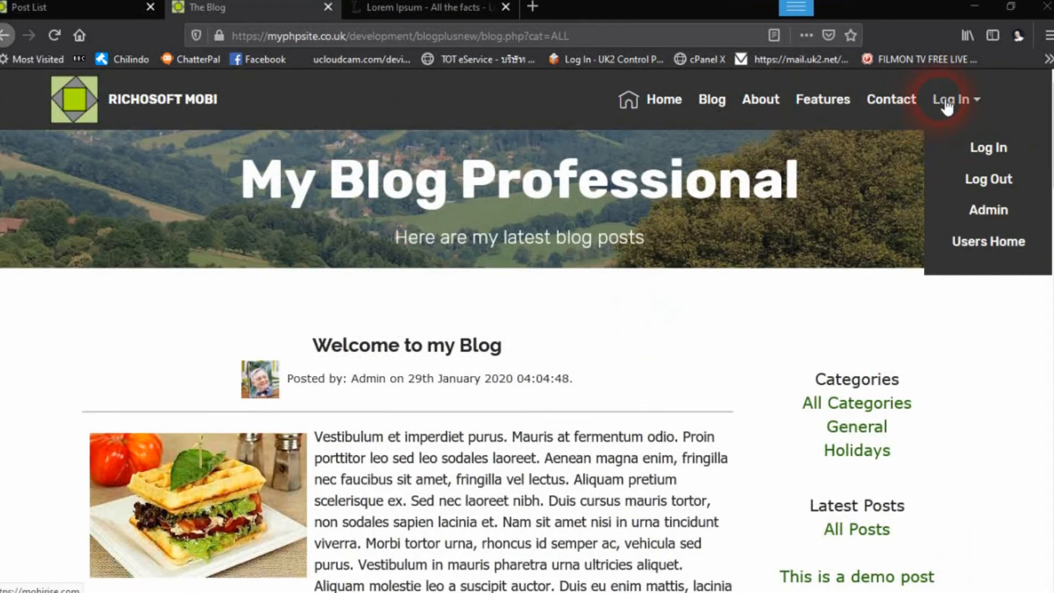
pyautogui.click(984, 219)
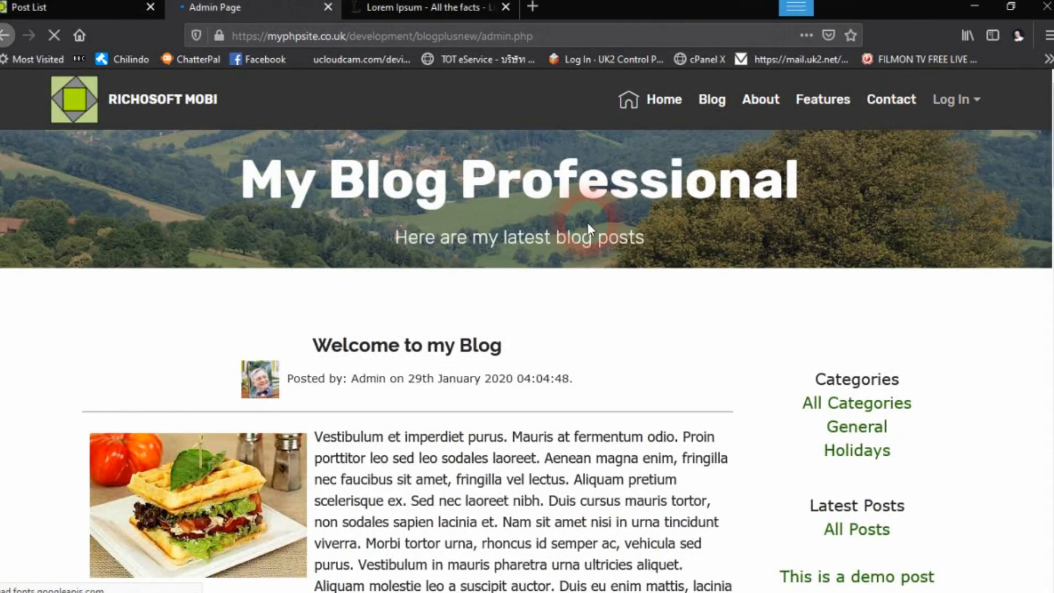
pyautogui.scroll(-3, 524, 344)
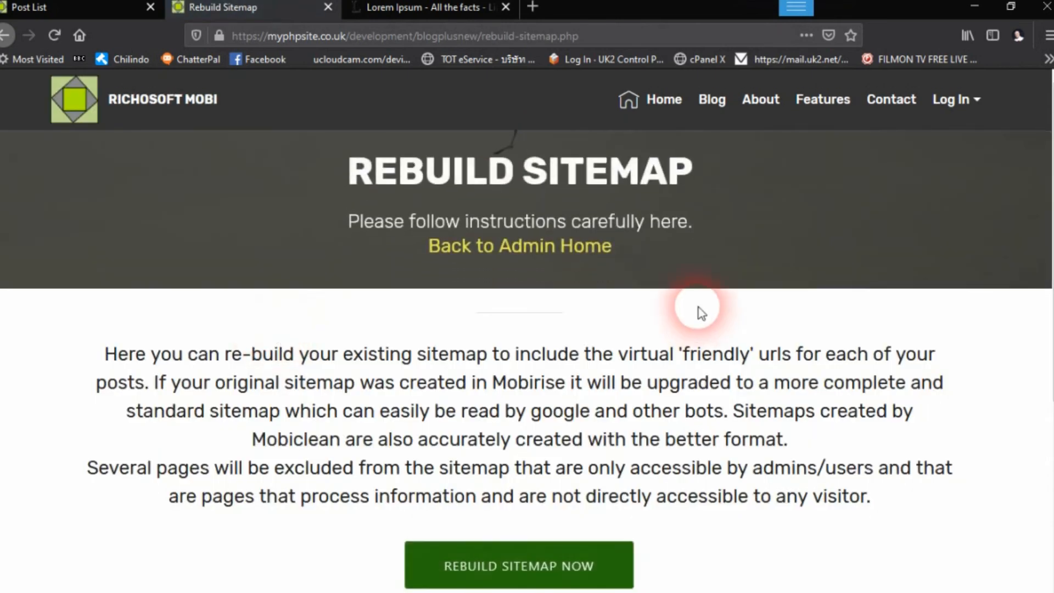
pyautogui.scroll(-3, 690, 317)
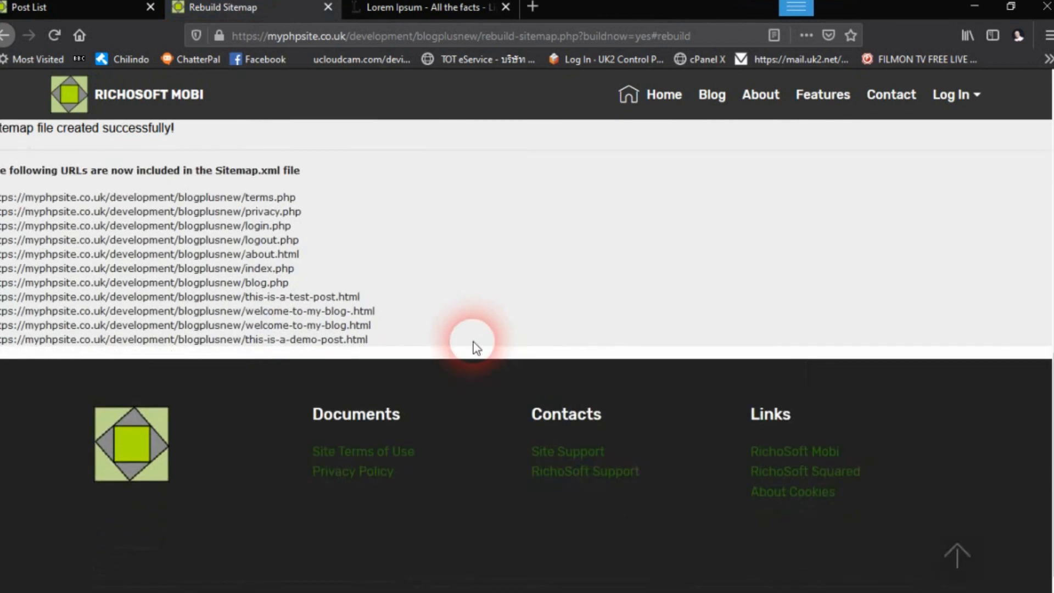
# Step: Check the URLs included in Sitemap.xml, highlighting the entry for this-is-a-demo-post.html
pyautogui.scroll(-1, 473, 342)
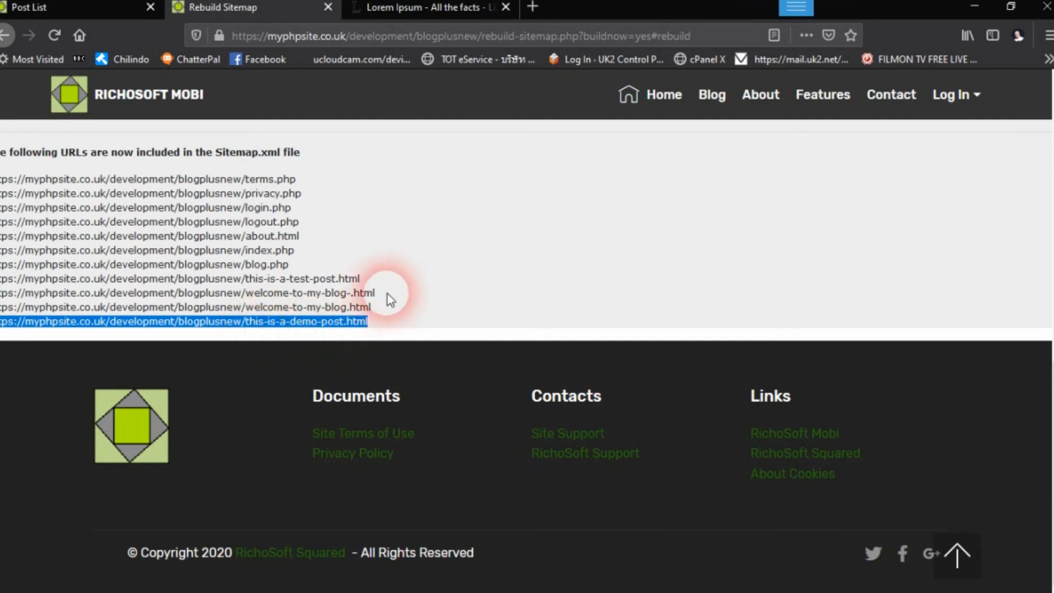
pyautogui.scroll(3, 400, 248)
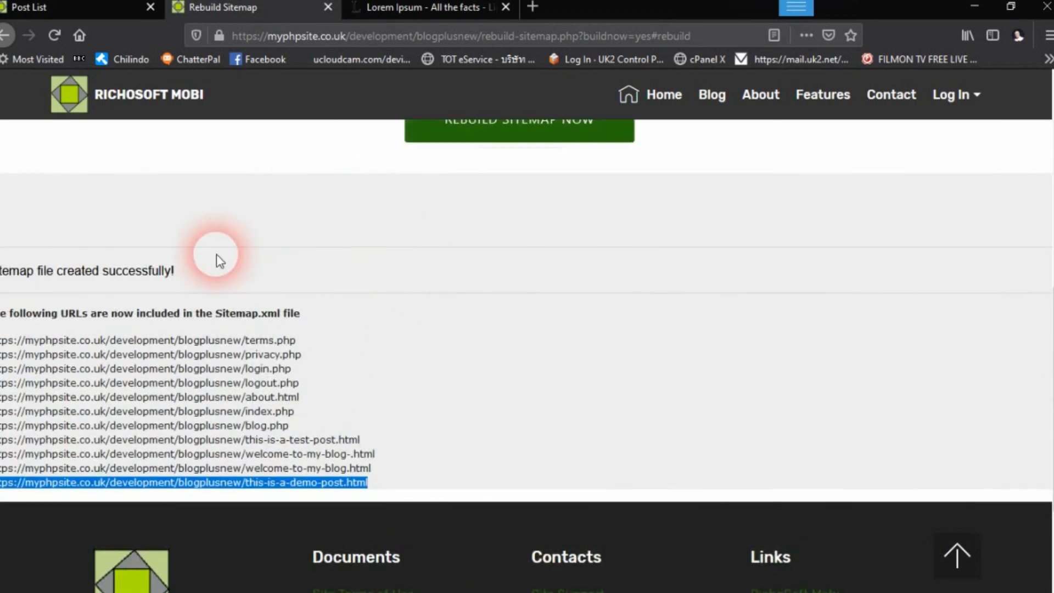
pyautogui.scroll(3, 216, 253)
pyautogui.scroll(5, 221, 258)
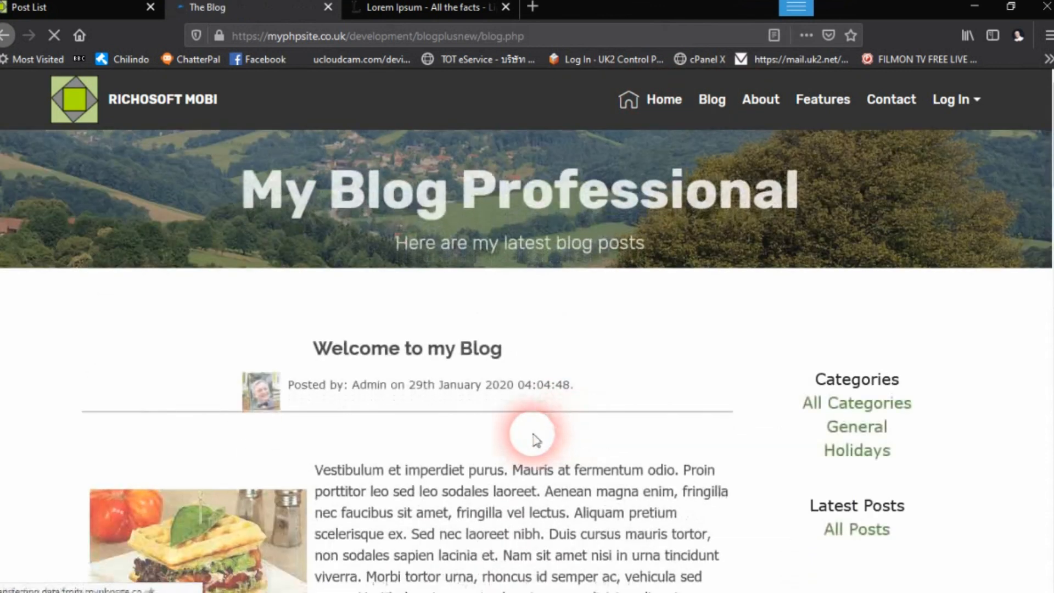
# Step: Open the main blog and examine its posts, their ratings, comment links and sharing options, and the list of latest posts
pyautogui.scroll(-3, 476, 384)
pyautogui.scroll(-5, 478, 392)
pyautogui.scroll(5, 506, 263)
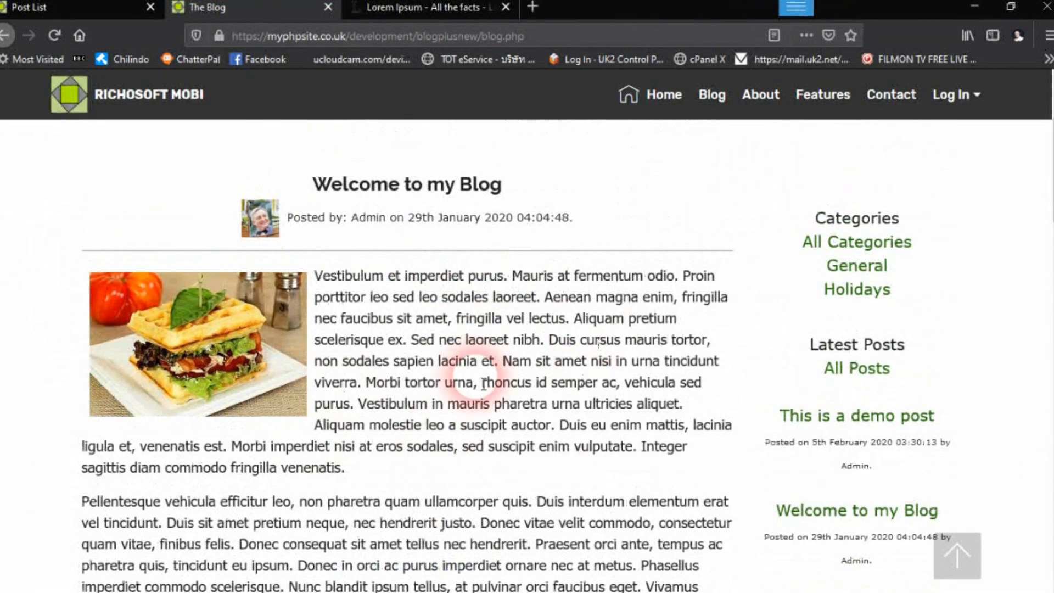
pyautogui.scroll(-8, 494, 477)
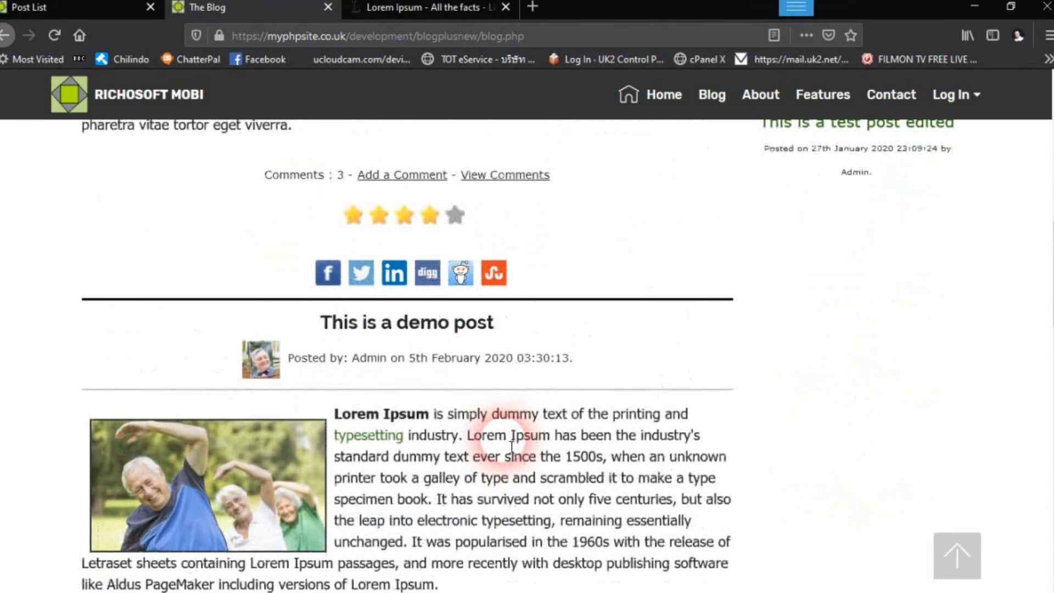
pyautogui.scroll(-4, 511, 447)
pyautogui.scroll(5, 501, 446)
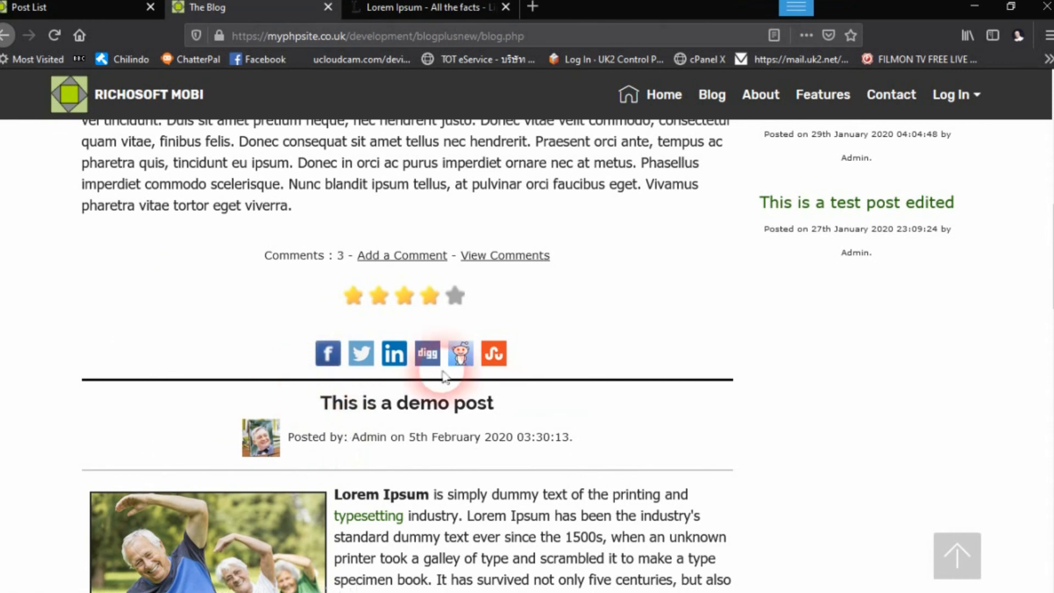
pyautogui.scroll(-5, 561, 549)
pyautogui.scroll(-15, 595, 546)
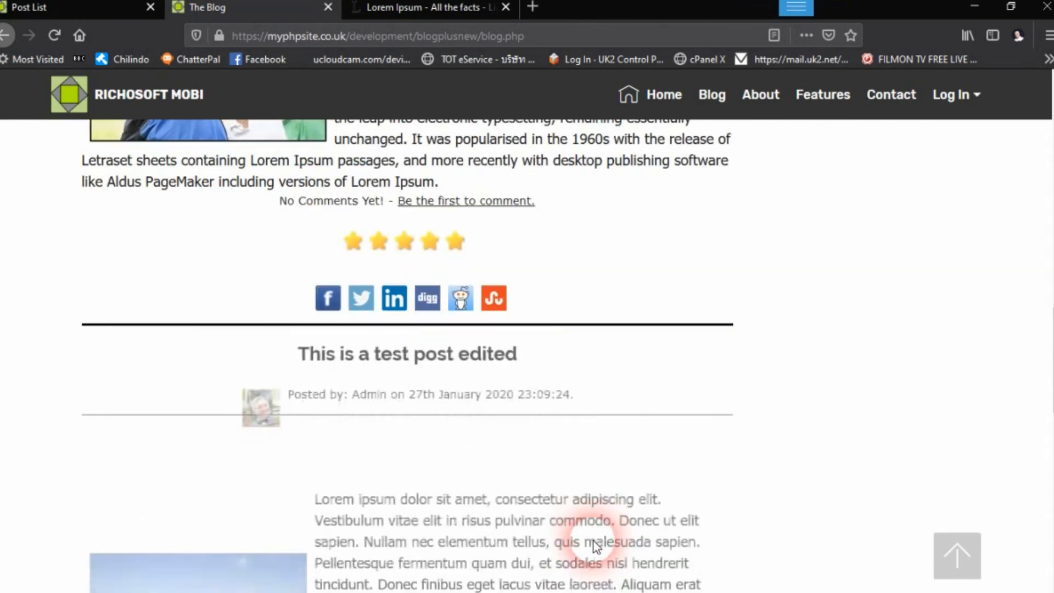
pyautogui.scroll(-8, 768, 530)
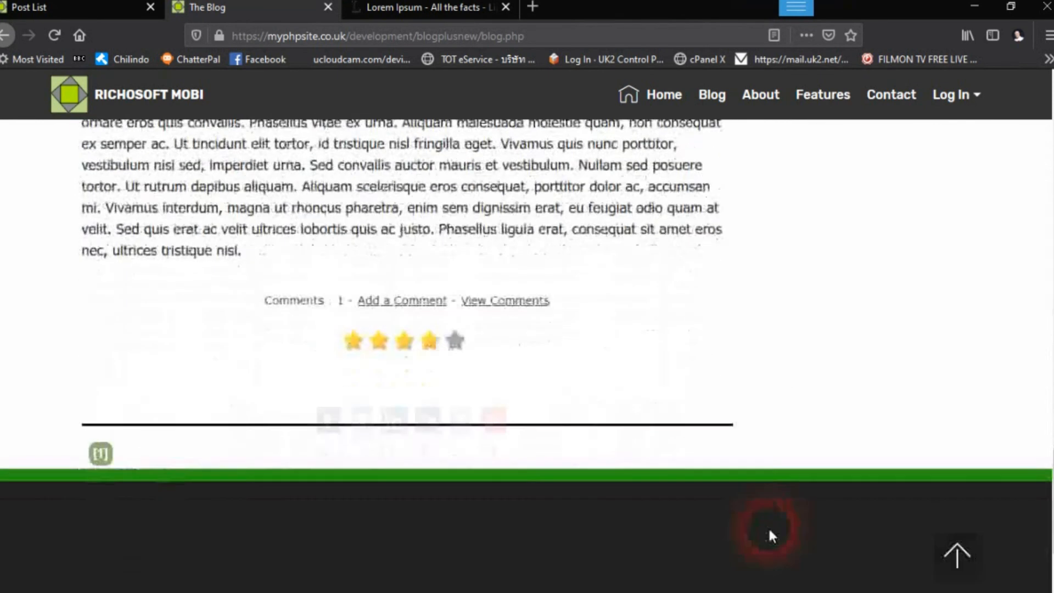
pyautogui.scroll(20, 790, 518)
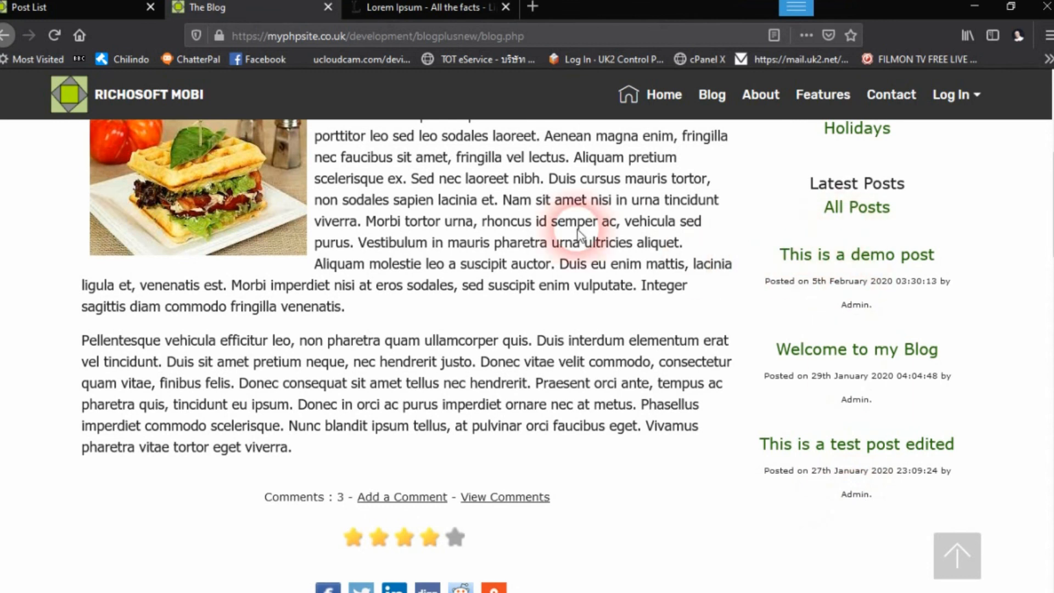
pyautogui.scroll(5, 576, 307)
pyautogui.scroll(-5, 584, 332)
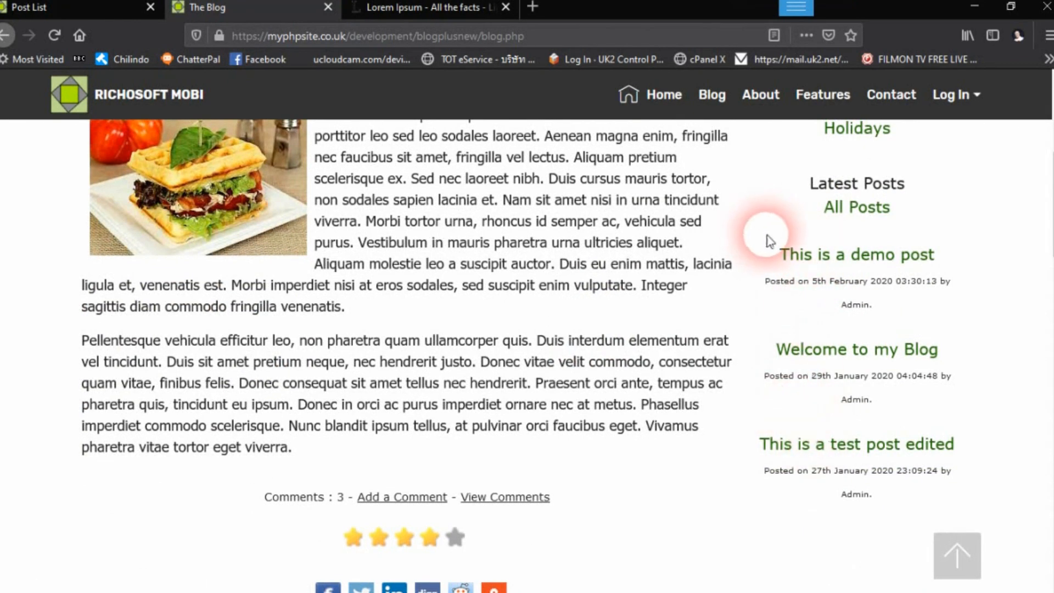
# Step: List all posts in the blog and look over the titles under Latest Posts
pyautogui.scroll(3, 904, 342)
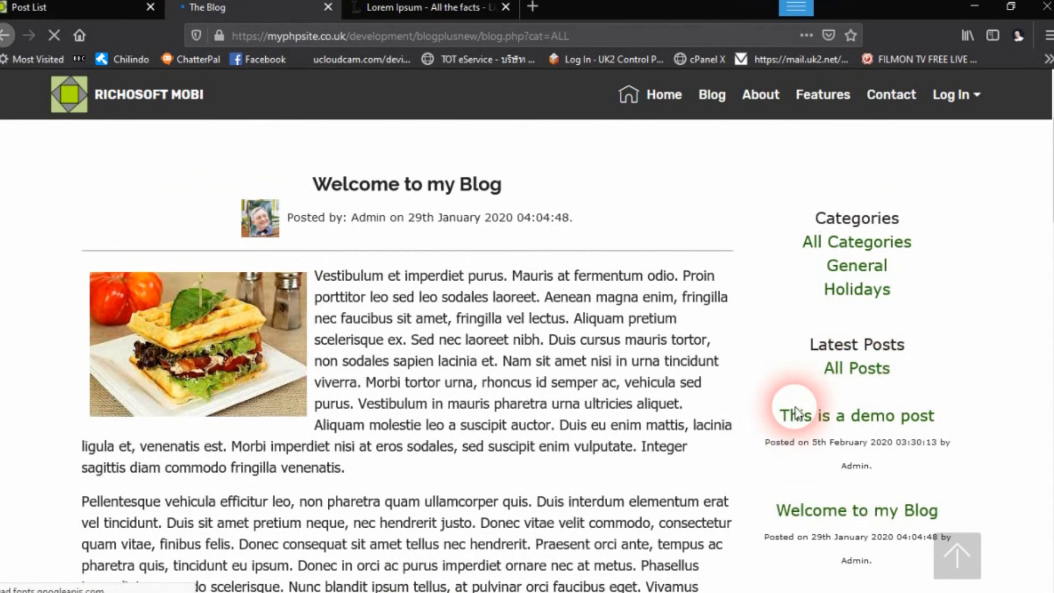
pyautogui.scroll(-8, 816, 446)
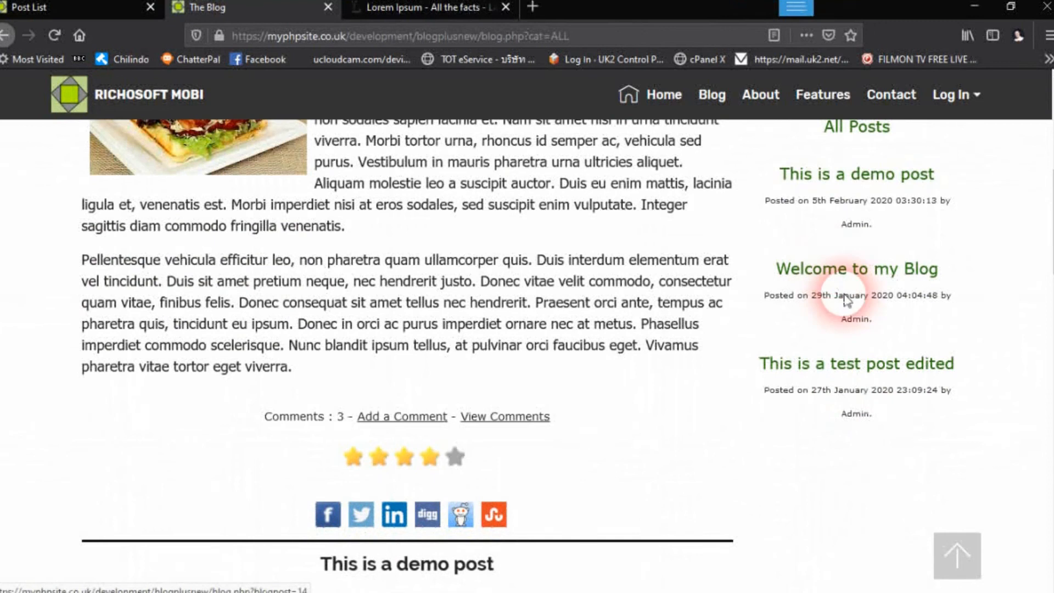
pyautogui.scroll(-1, 837, 329)
# Step: Open "This is a demo post" on its own from Latest Posts and review its content, rating and sharing options
pyautogui.scroll(4, 833, 269)
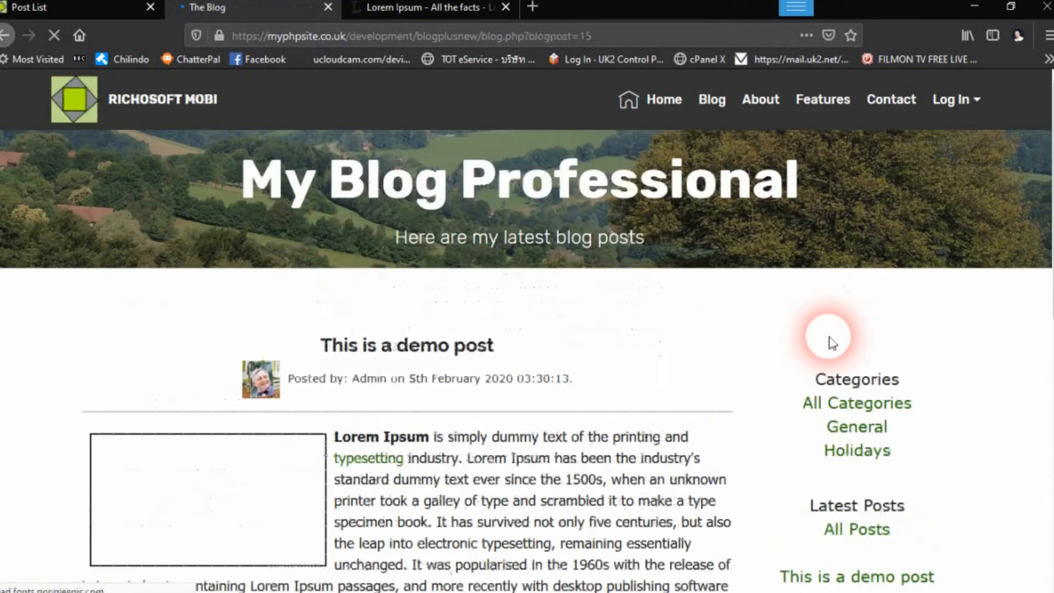
pyautogui.scroll(-5, 626, 421)
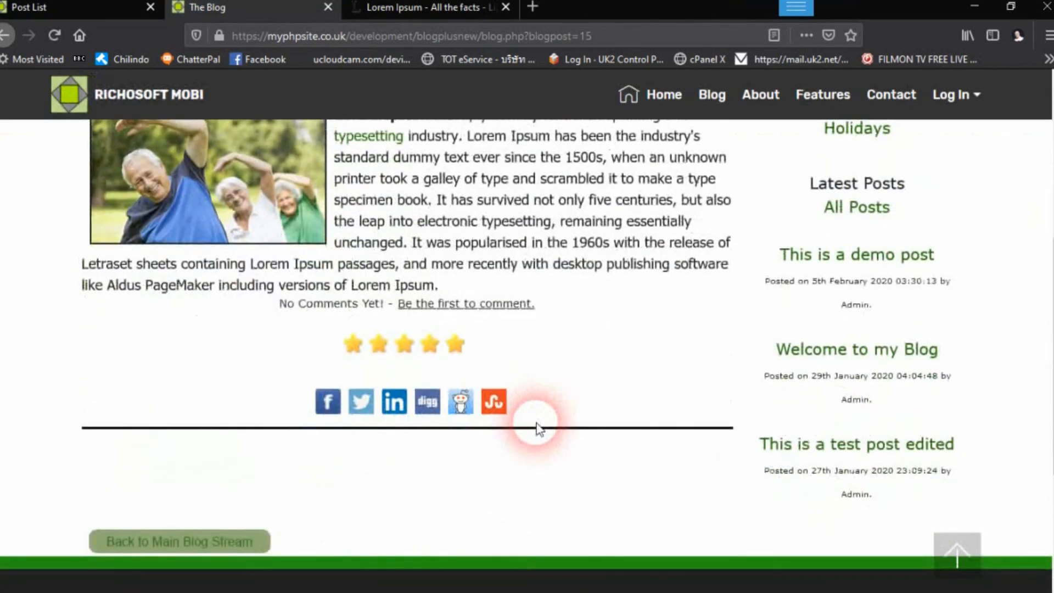
pyautogui.scroll(4, 537, 428)
pyautogui.scroll(-5, 384, 467)
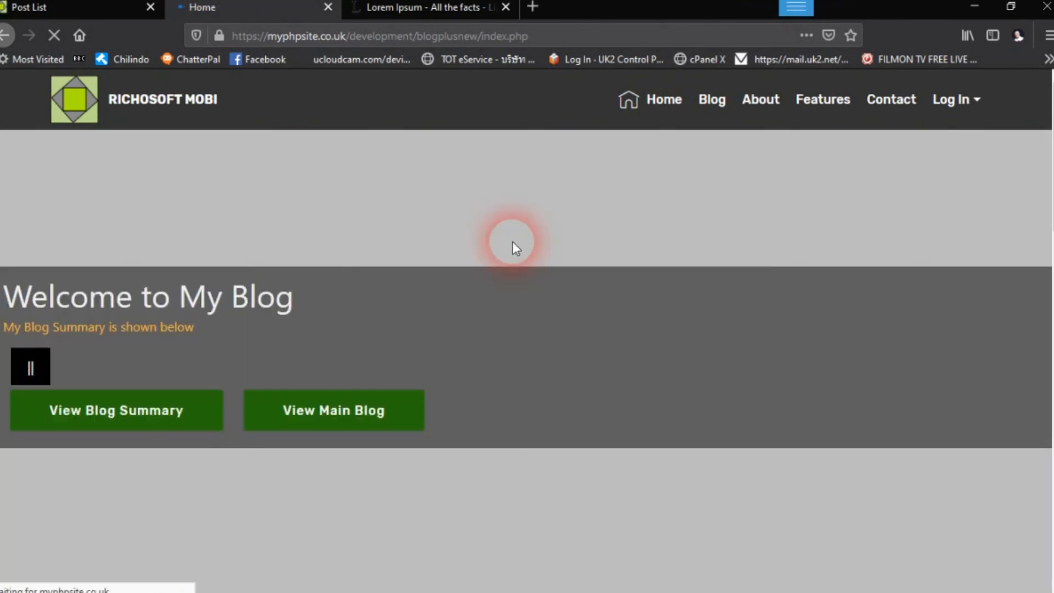
# Step: Look through the post excerpts in the home page's blog summary and pause the header's background video
pyautogui.scroll(-4, 461, 370)
pyautogui.scroll(-8, 465, 376)
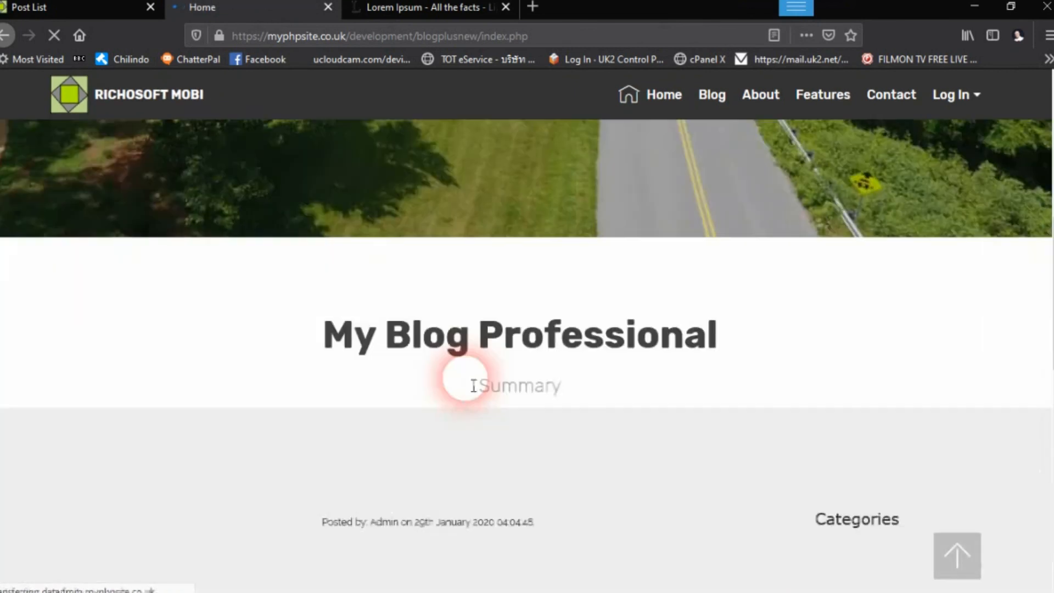
pyautogui.scroll(-4, 472, 386)
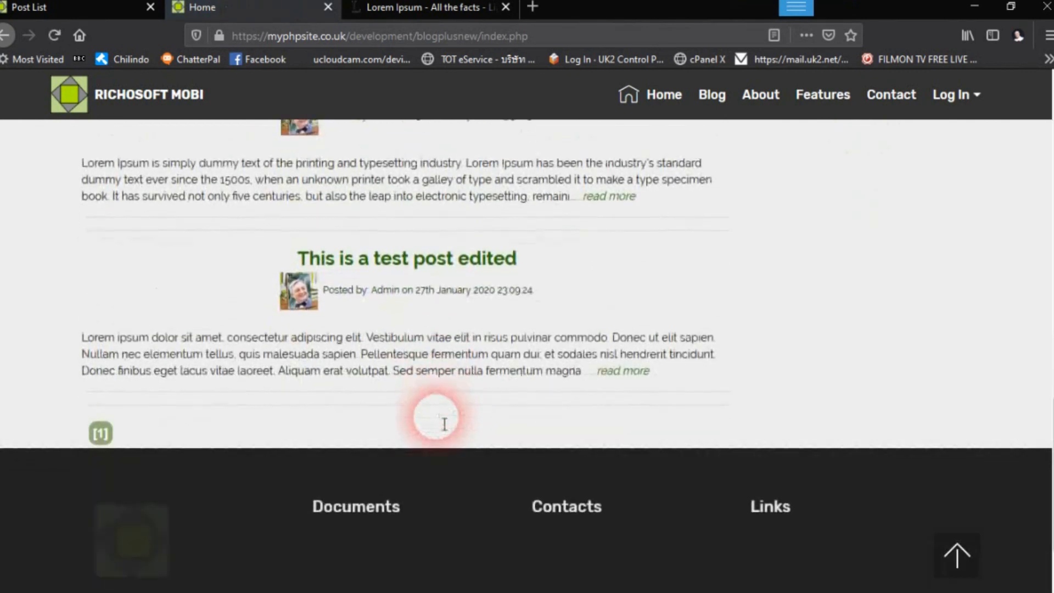
pyautogui.scroll(5, 442, 422)
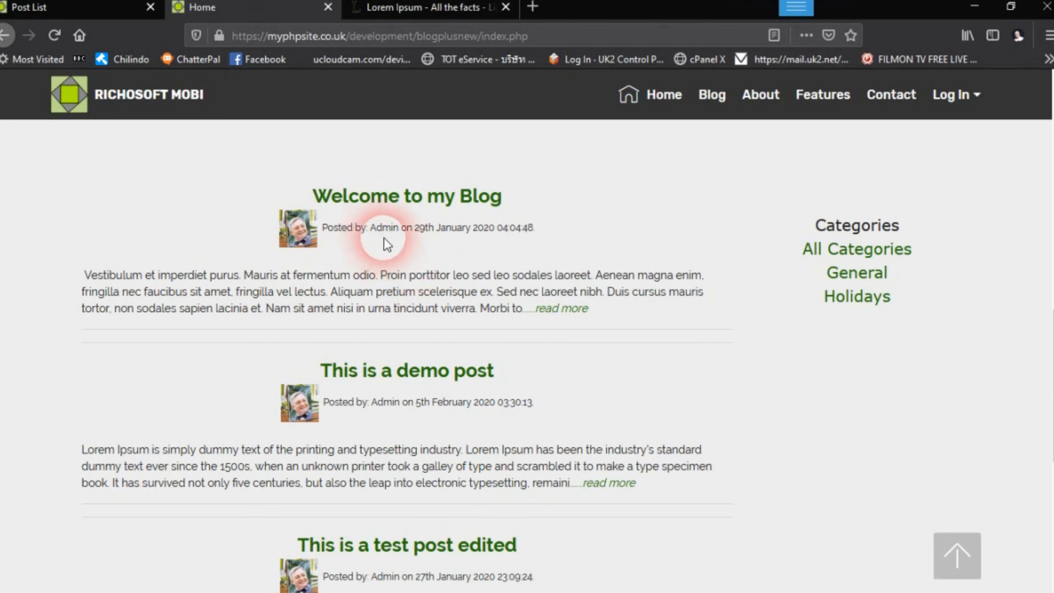
pyautogui.scroll(10, 474, 427)
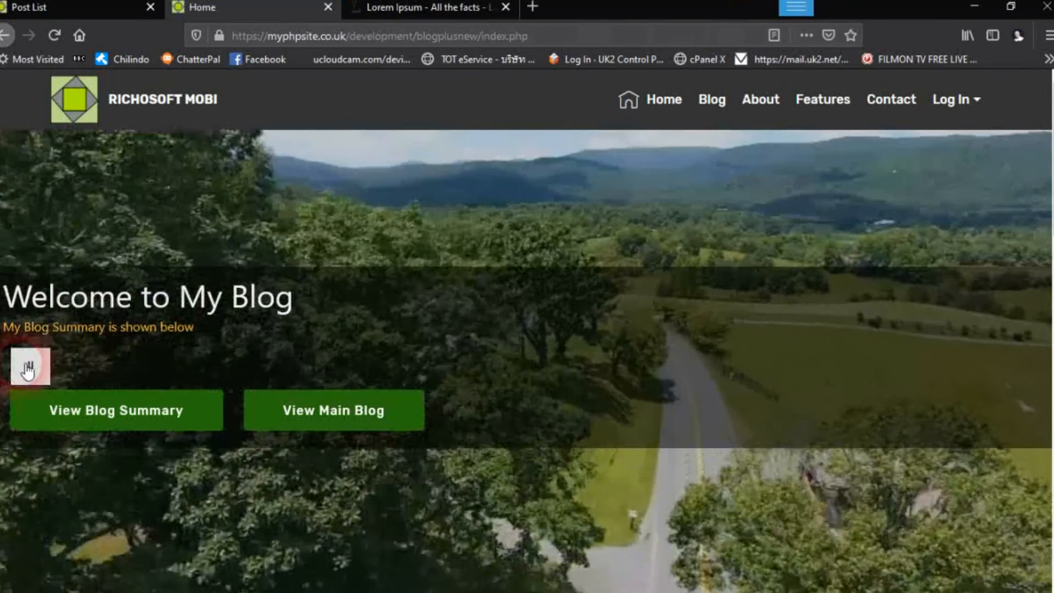
pyautogui.click(30, 367)
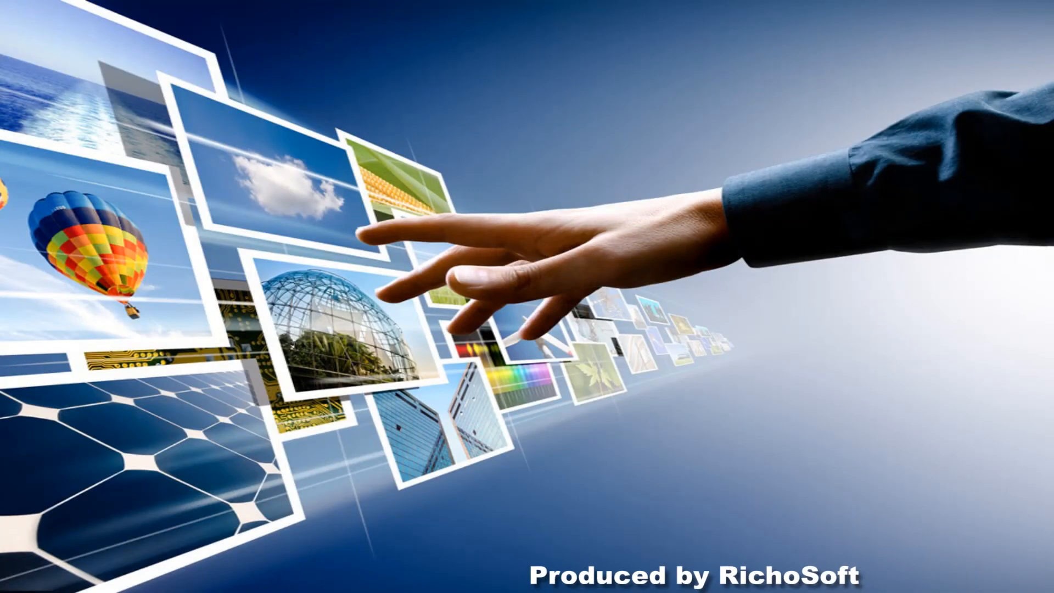